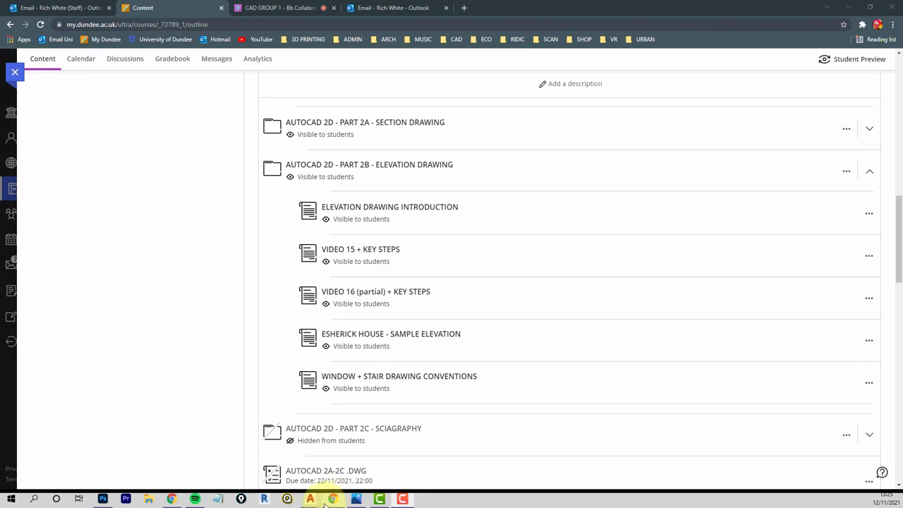
- Bring the 1 POINT SECTION PERSPECTIVE drawing to the front from AutoCAD's taskbar thumbnails
left_click(311, 499)
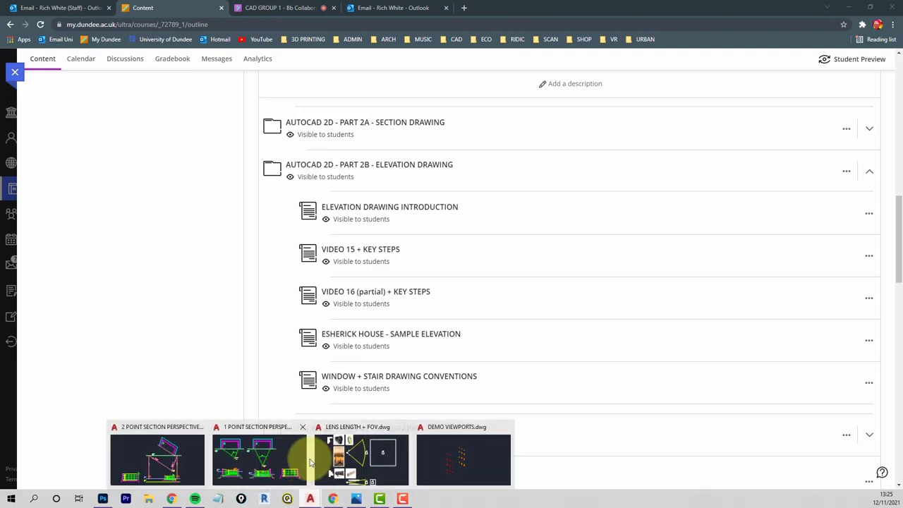
left_click(248, 459)
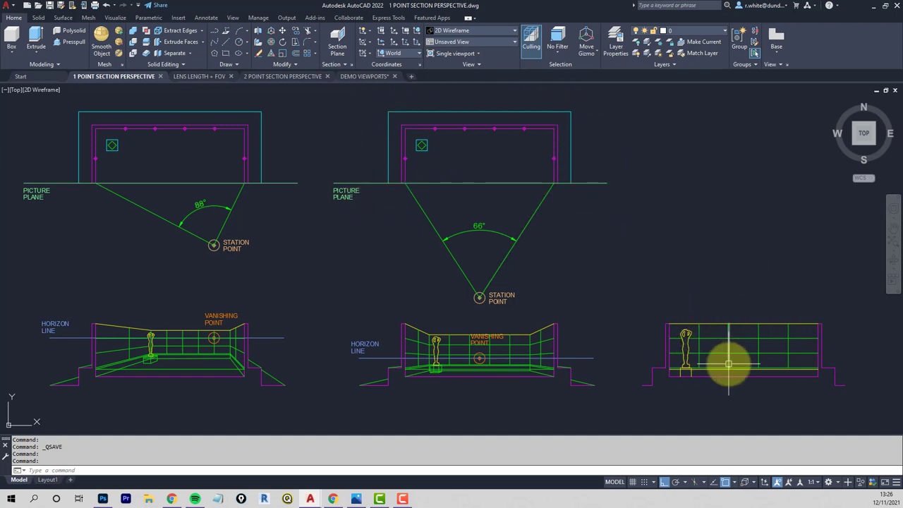
mouse_move(520, 296)
middle_mouse_down()
mouse_move(577, 284)
mouse_move(583, 292)
middle_mouse_up()
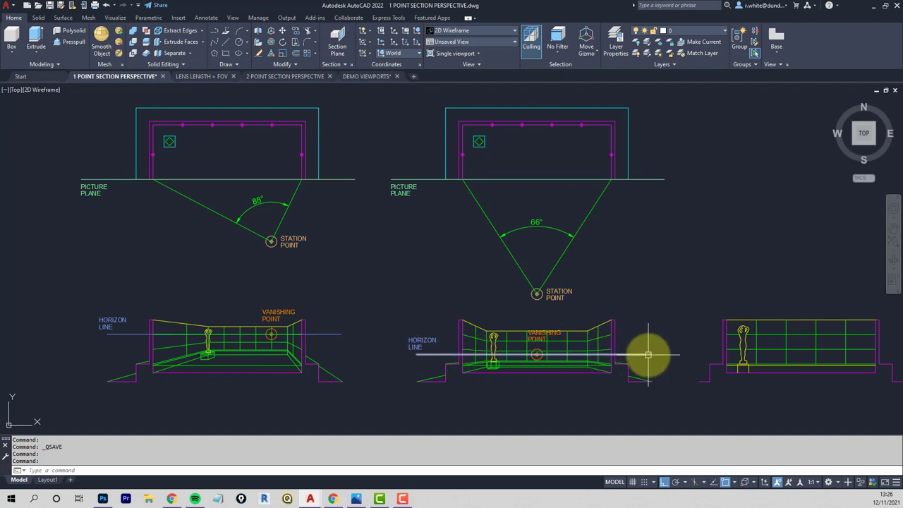
mouse_move(647, 355)
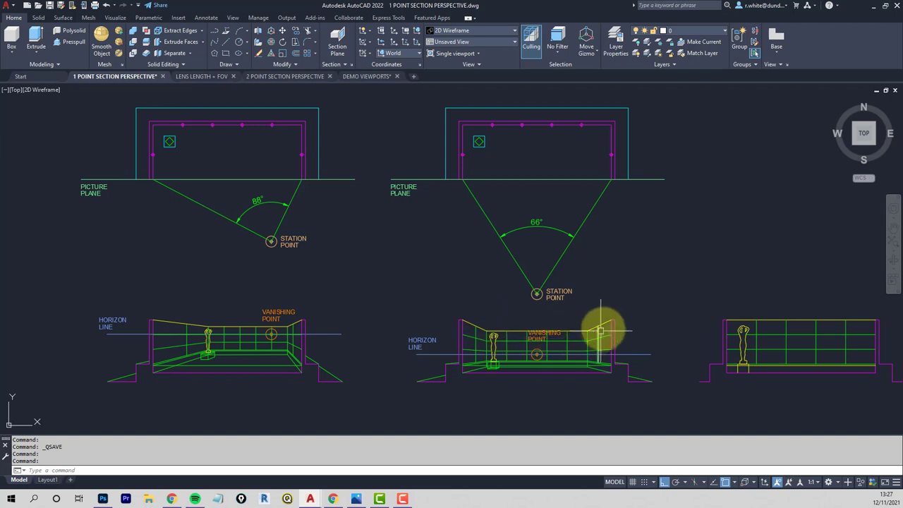
mouse_move(556, 331)
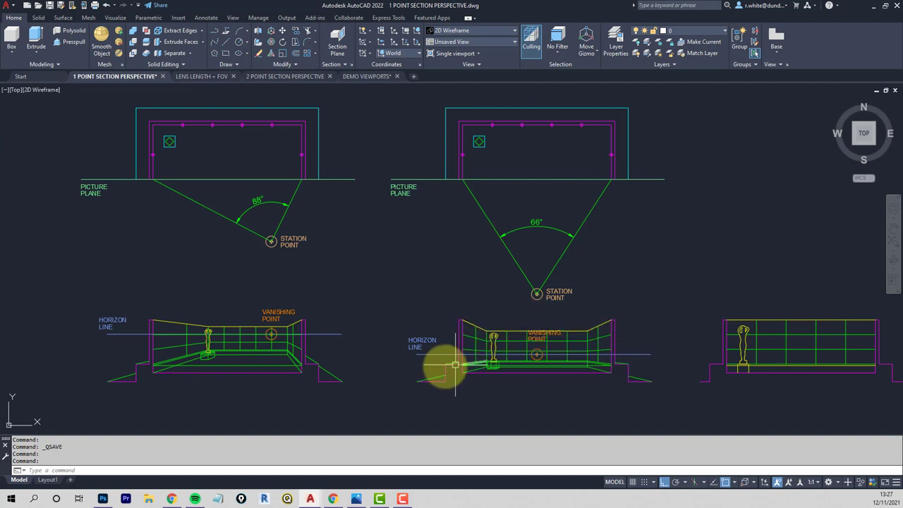
mouse_move(421, 355)
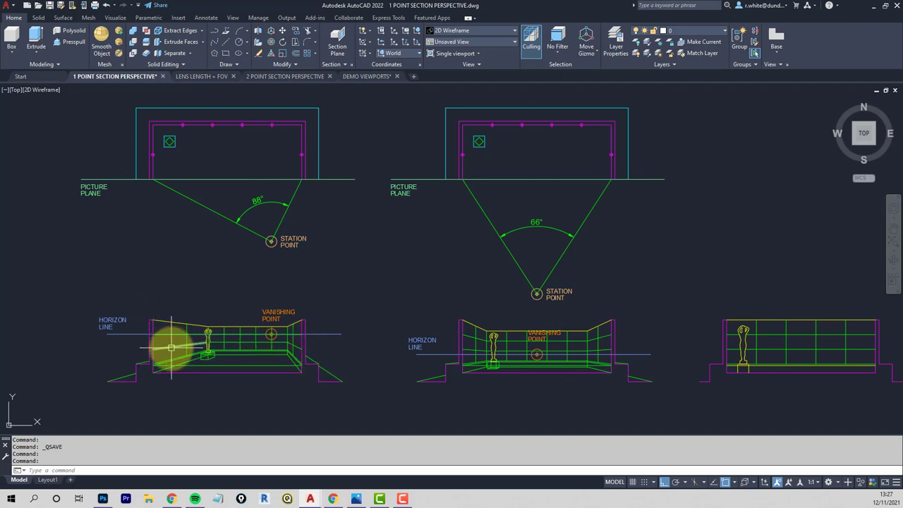
scroll(171, 347, "up", 4)
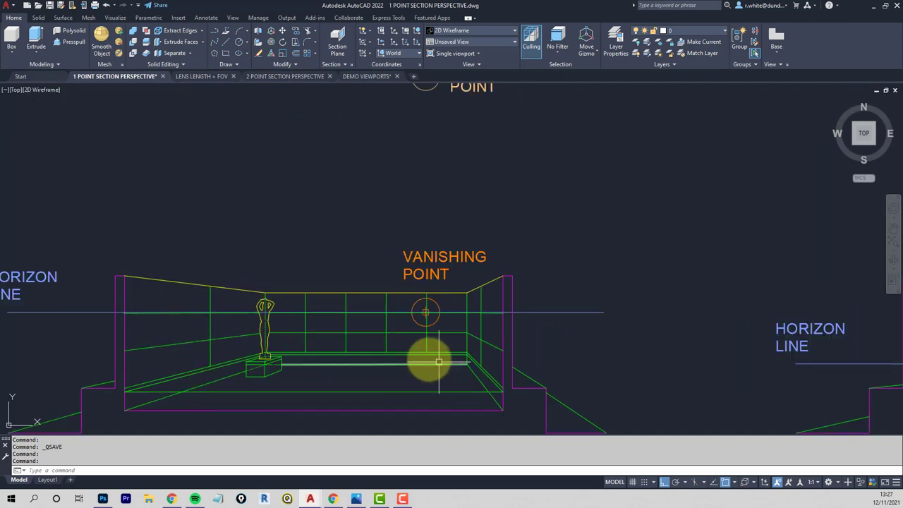
middle_click_drag(438, 362, 464, 258)
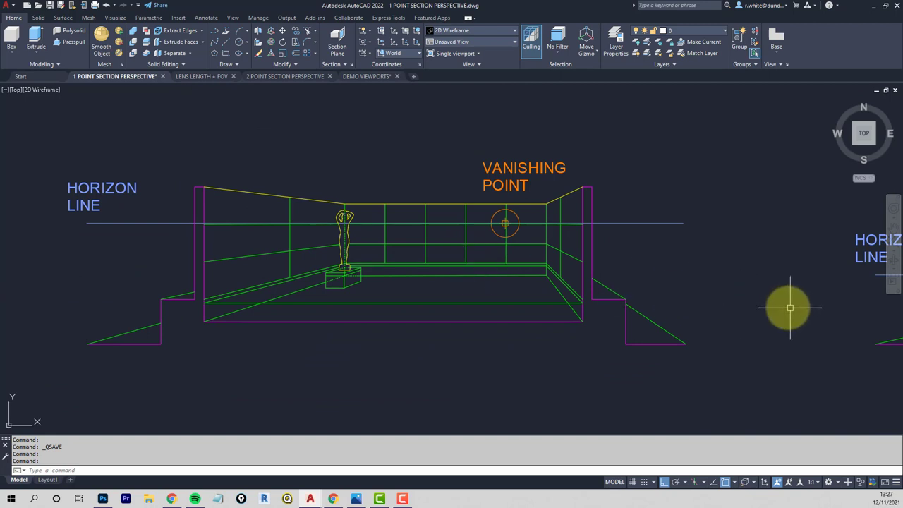
middle_click_drag(790, 308, 121, 306)
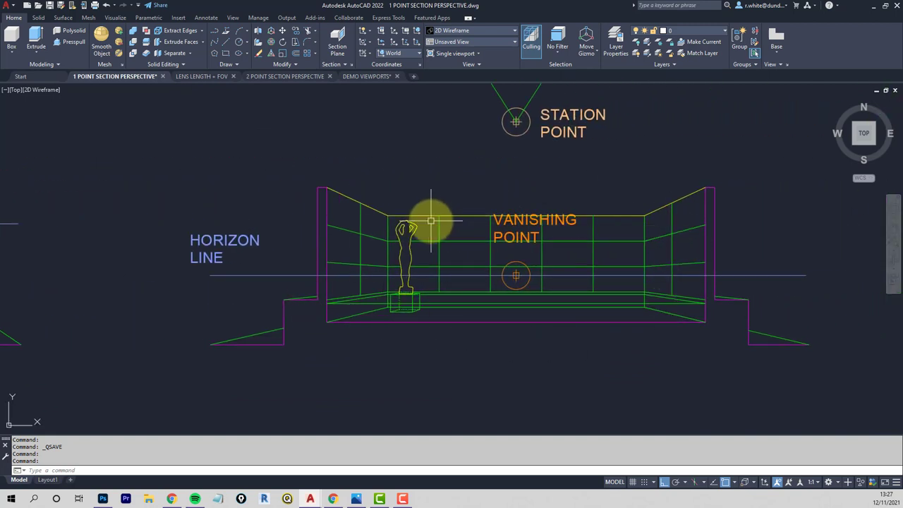
scroll(431, 220, "down", 6)
middle_click_drag(423, 202, 440, 287)
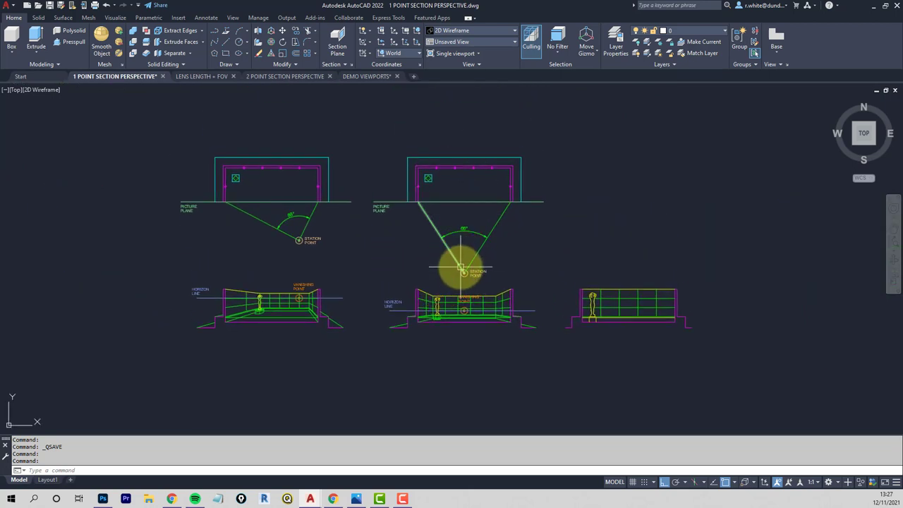
scroll(460, 268, "up", 2)
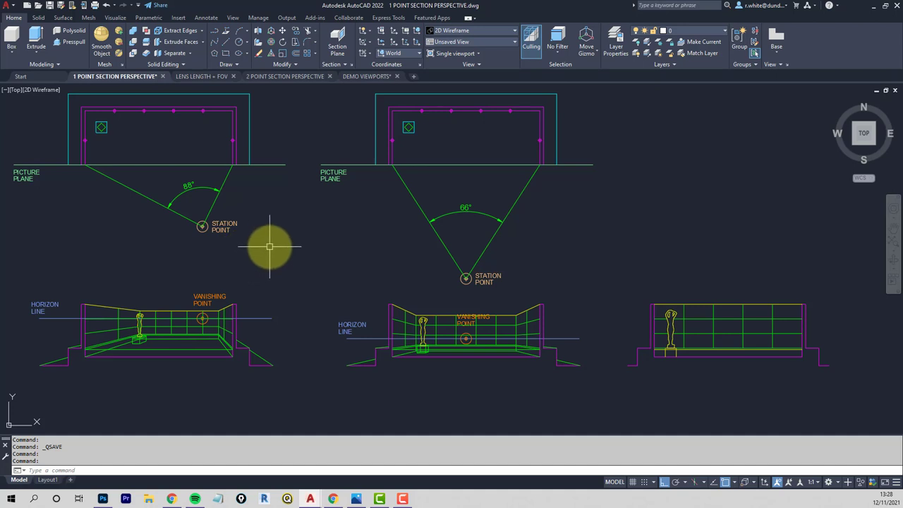
middle_click_drag(270, 247, 279, 257)
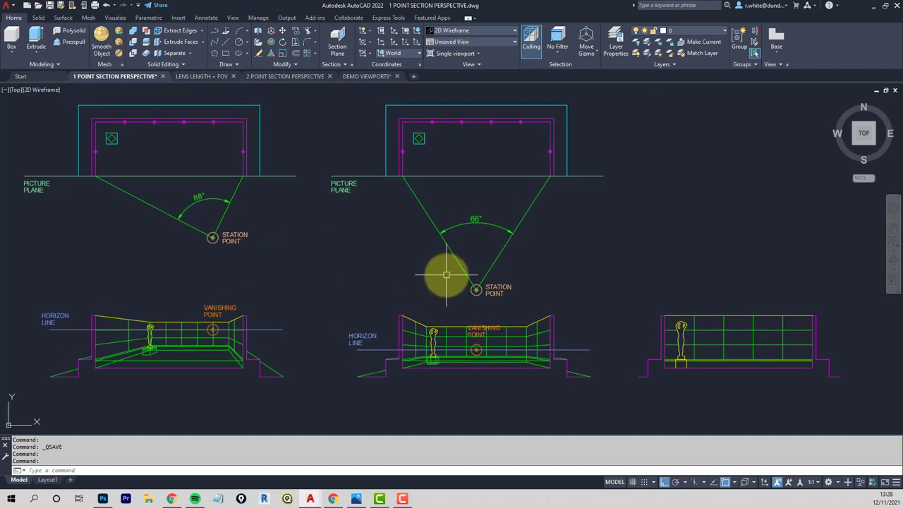
middle_click_drag(446, 274, 445, 254)
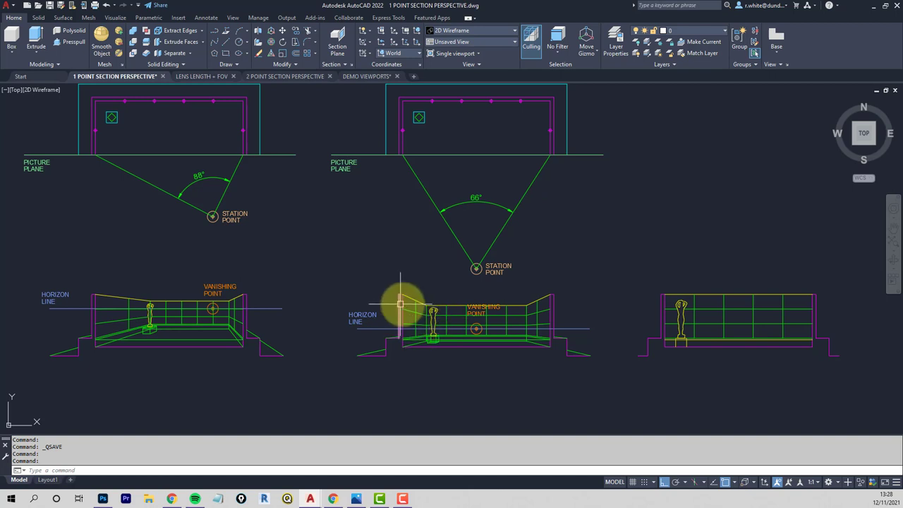
middle_click_drag(389, 298, 397, 325)
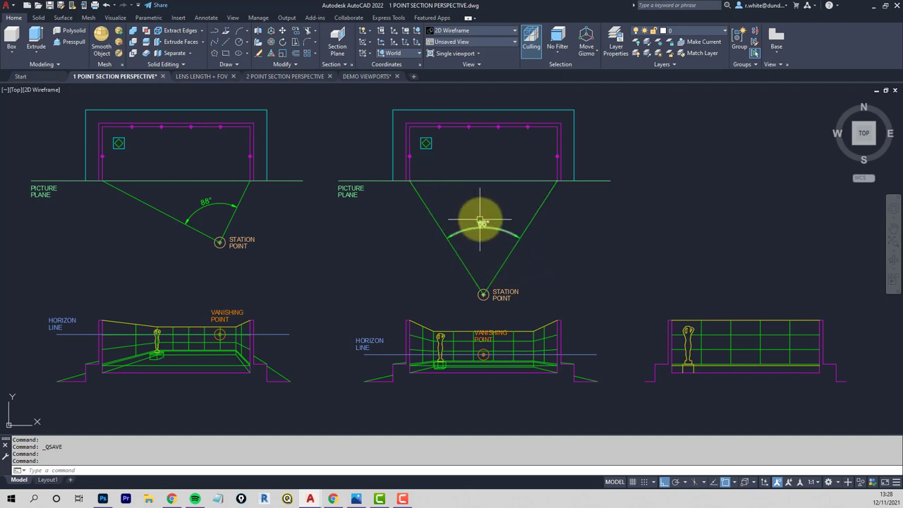
- Switch to the LENS LENGTH + FOV drawing and its model space
left_click(201, 76)
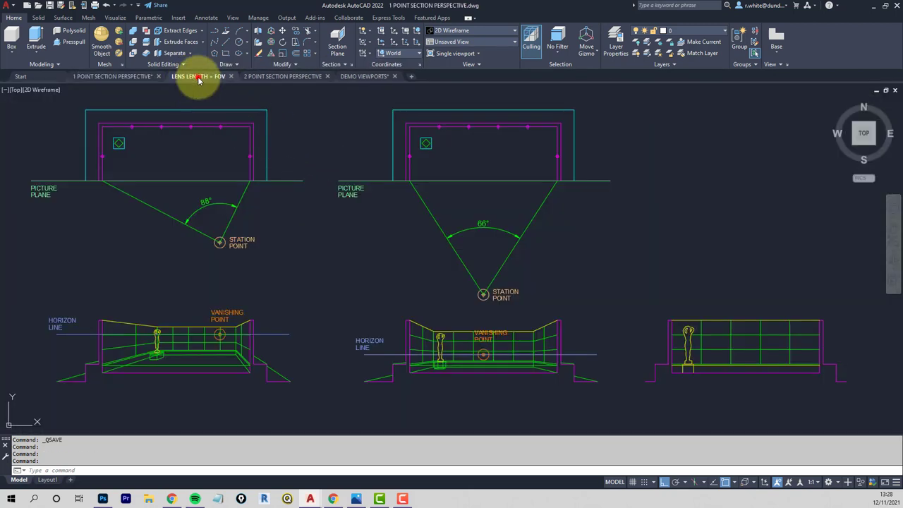
left_click(197, 76)
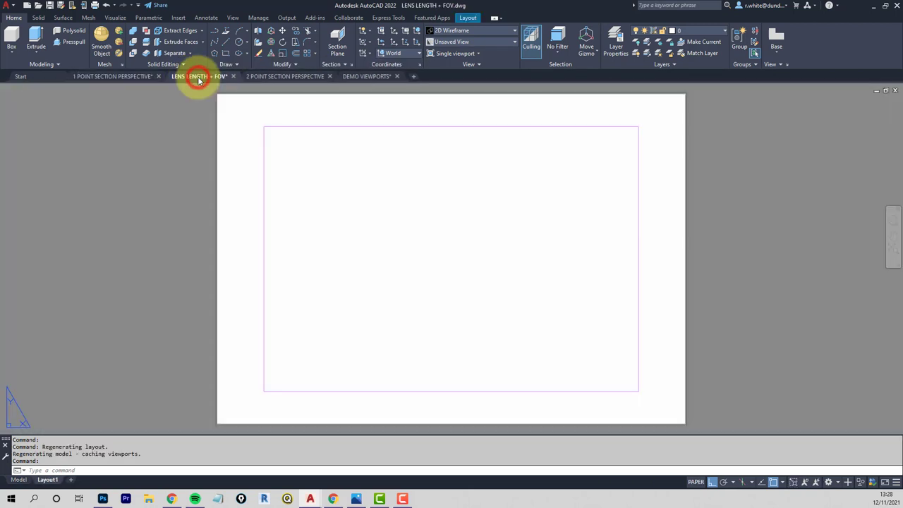
left_click(18, 480)
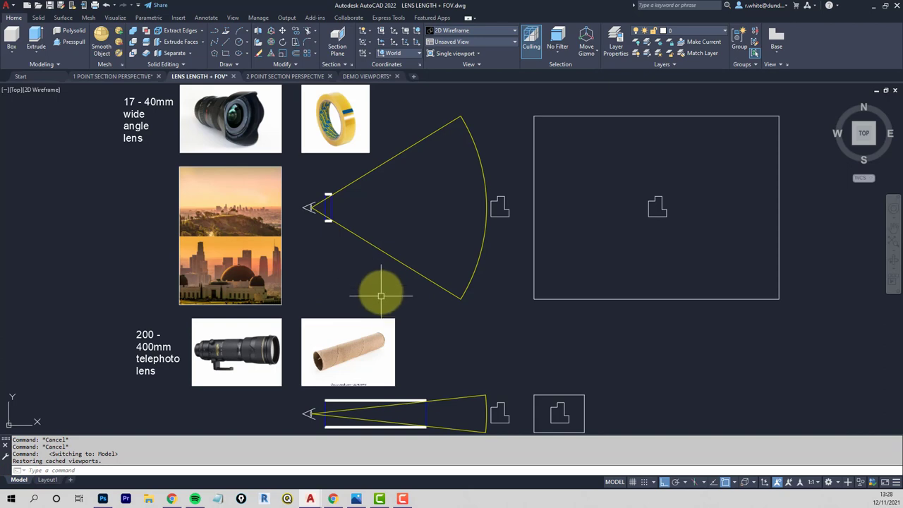
- Zoom and pan around the 17–40mm wide-angle cone and its tape photo
middle_click_drag(381, 297, 377, 284)
type("z")
key("Return")
key("Return")
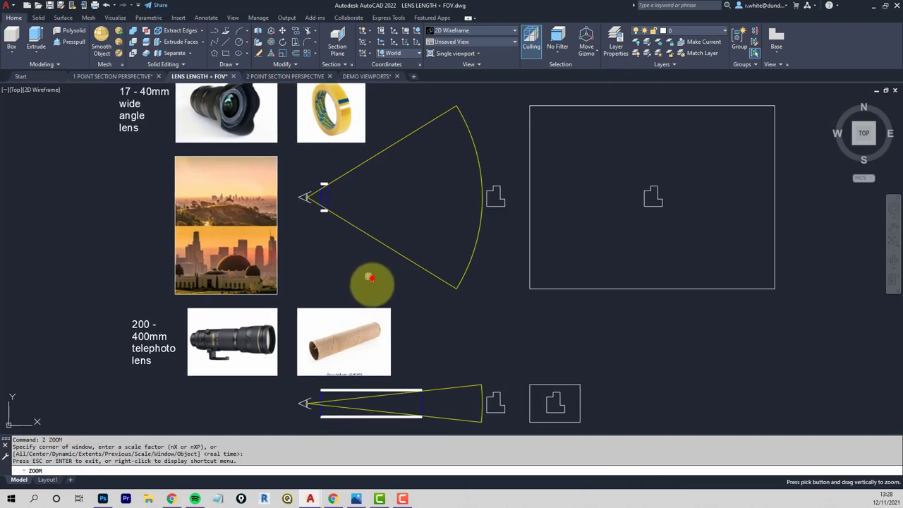
mouse_move(370, 277)
left_mouse_down()
mouse_move(374, 268)
mouse_move(365, 275)
mouse_move(327, 244)
left_mouse_up()
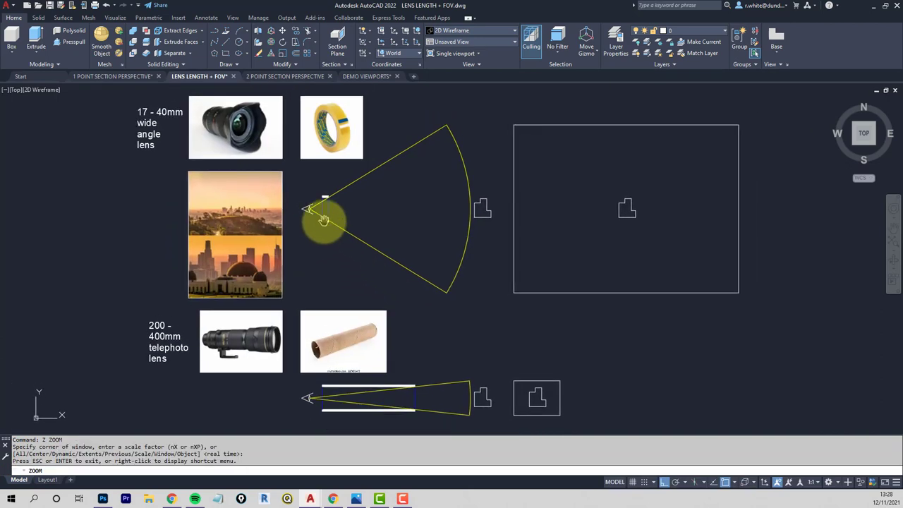
scroll(306, 211, "up", 6)
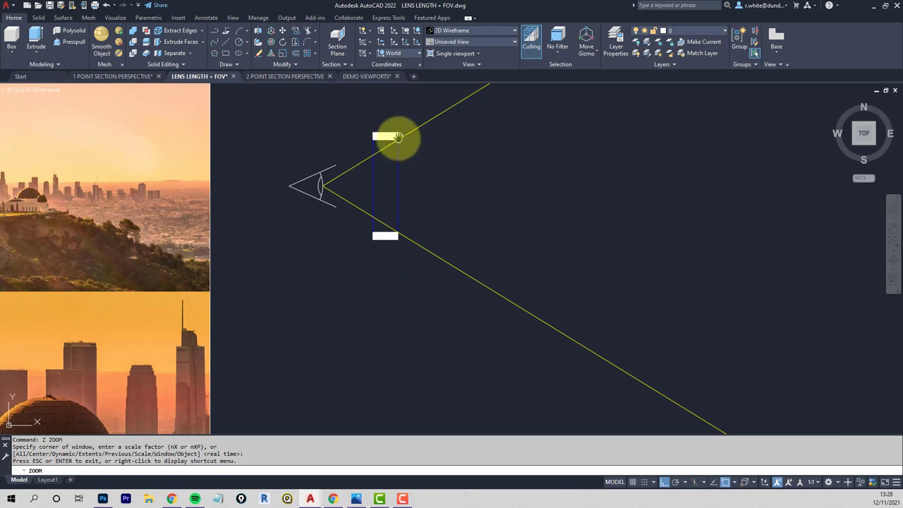
left_click_drag(446, 158, 408, 351)
left_click_drag(428, 201, 413, 173)
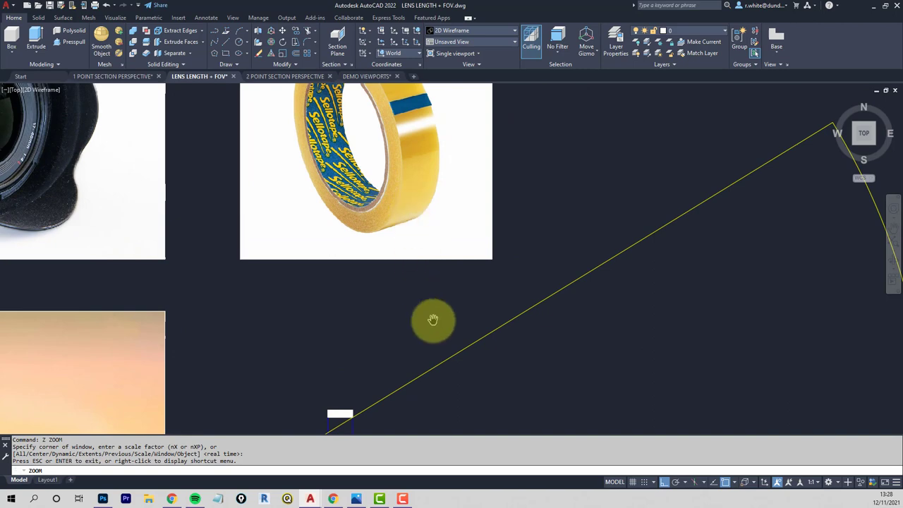
left_click_drag(432, 319, 428, 175)
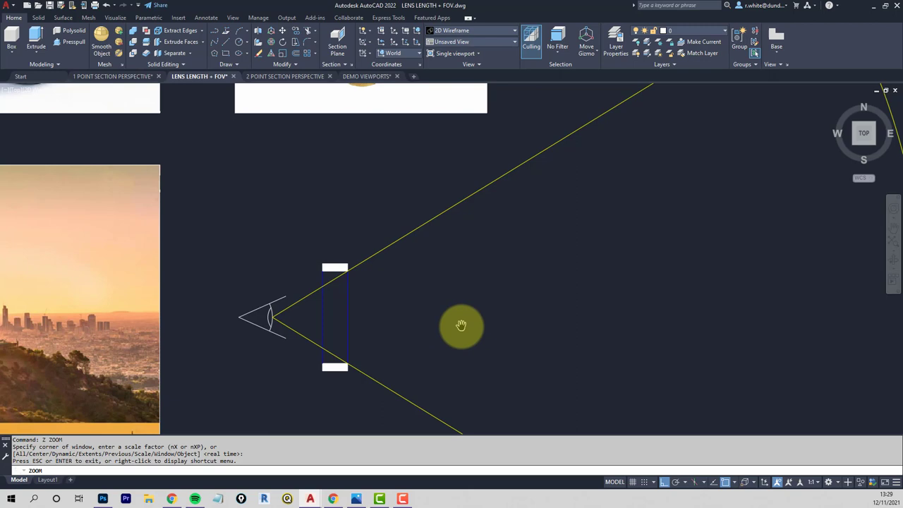
scroll(461, 325, "down", 2)
left_click_drag(474, 322, 404, 273)
scroll(415, 287, "down", 2)
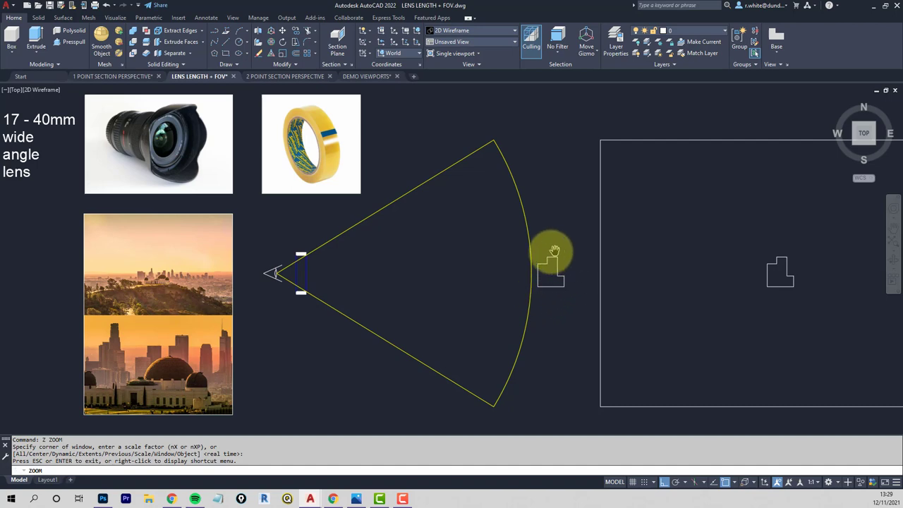
left_click_drag(525, 307, 367, 302)
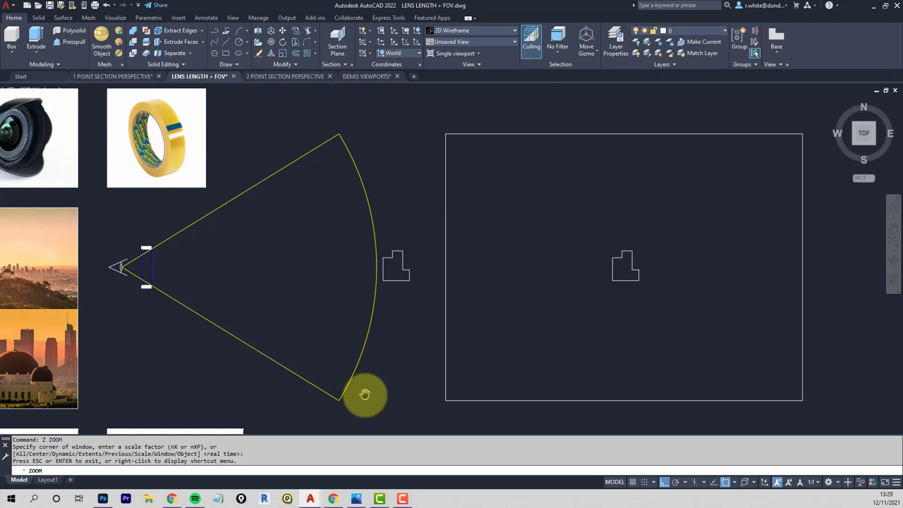
- Pan across the 200–400mm telephoto field-of-view sketch and back to the lens images
left_click_drag(364, 394, 376, 212)
scroll(381, 345, "up", 3)
left_click_drag(336, 346, 405, 343)
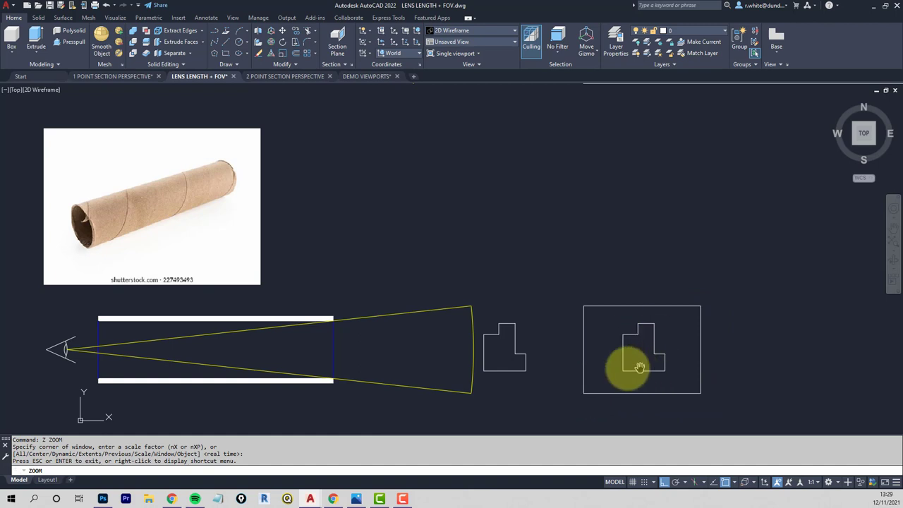
scroll(582, 340, "down", 4)
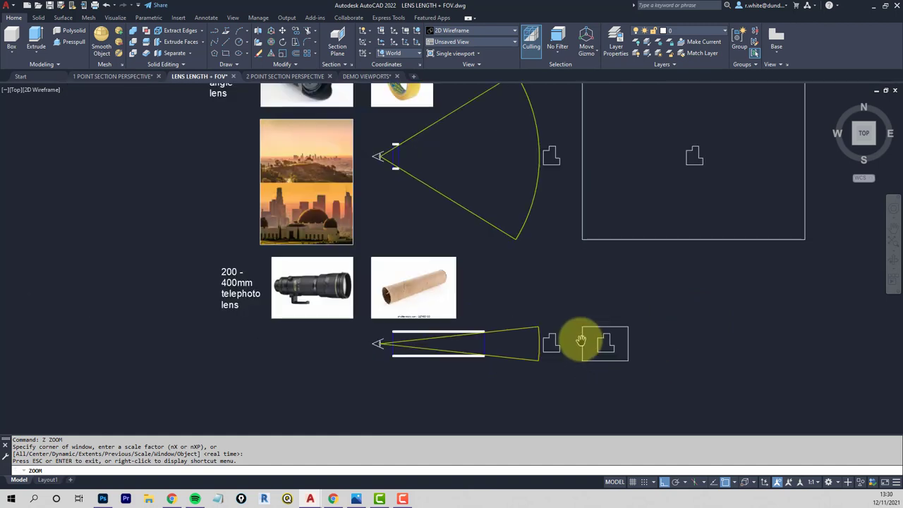
mouse_move(579, 294)
middle_mouse_down()
mouse_move(473, 328)
mouse_move(470, 320)
mouse_move(466, 335)
middle_mouse_up()
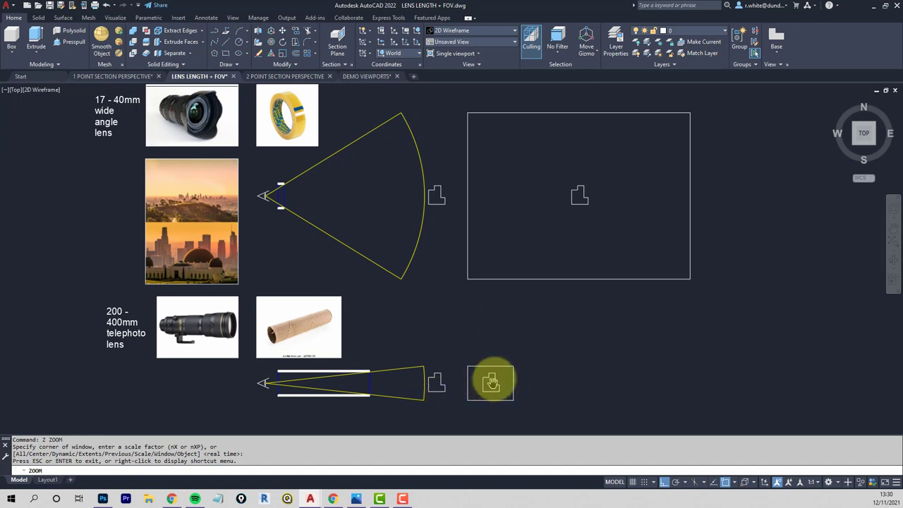
- Turn on Endpoint snap and move the section under the plan's bottom-left corner
key("Escape")
key("Escape")
middle_click_drag(520, 358, 517, 321)
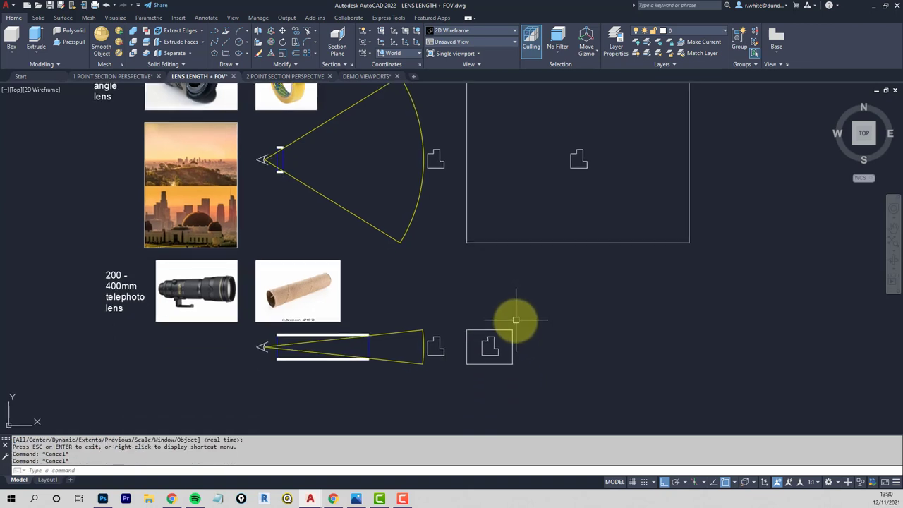
type("m")
key("Return")
left_click(526, 322)
left_click(462, 371)
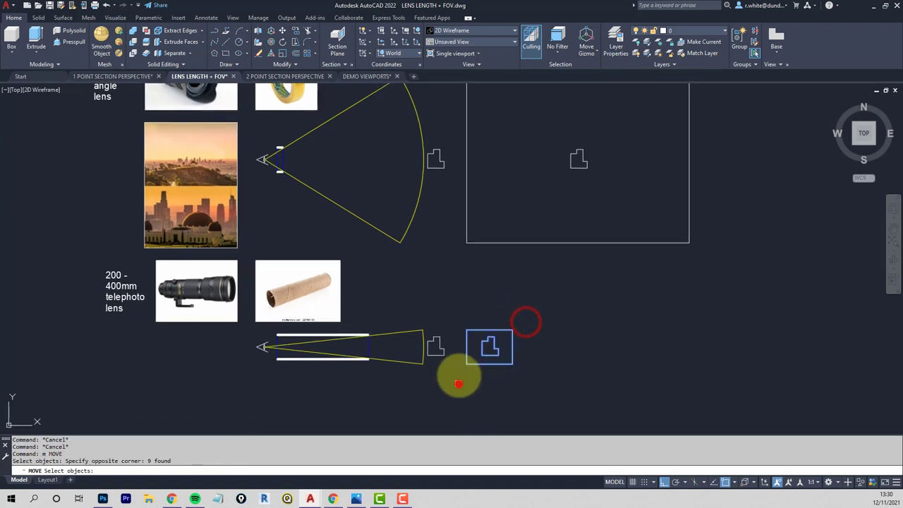
key("Return")
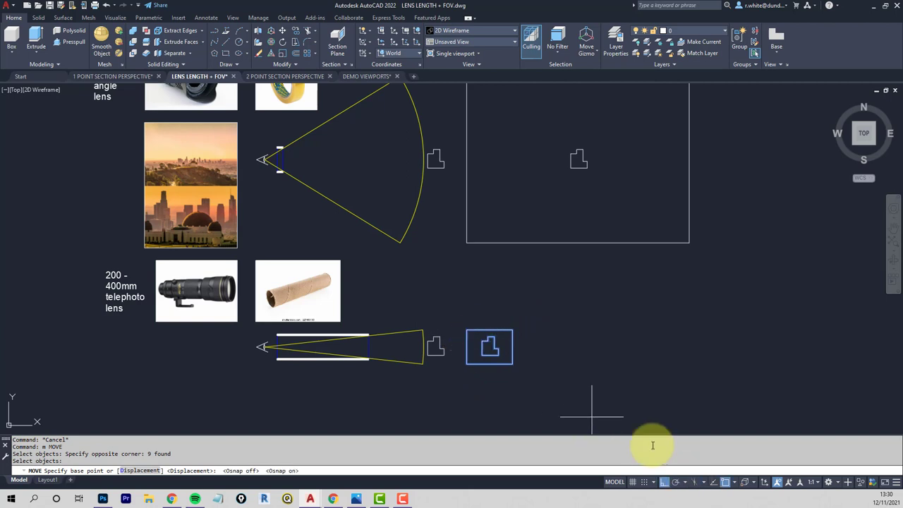
left_click(734, 482)
left_click(738, 310)
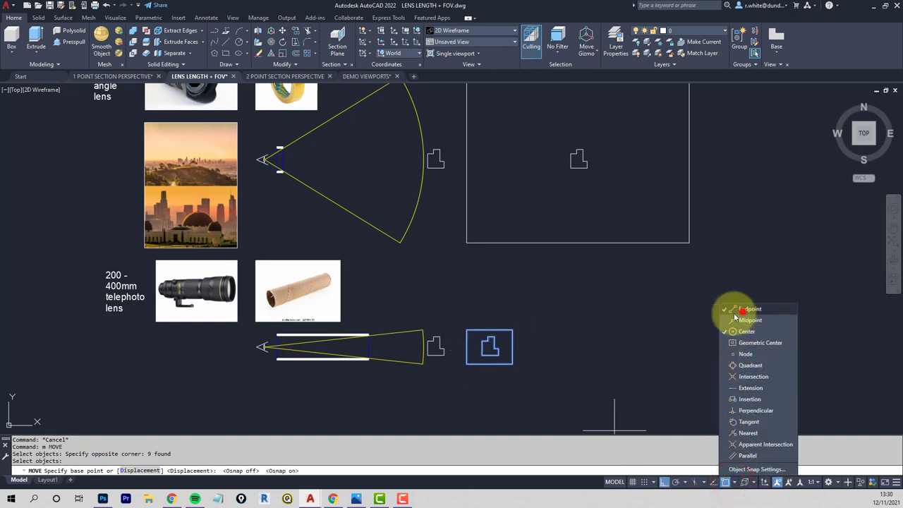
left_click(466, 329)
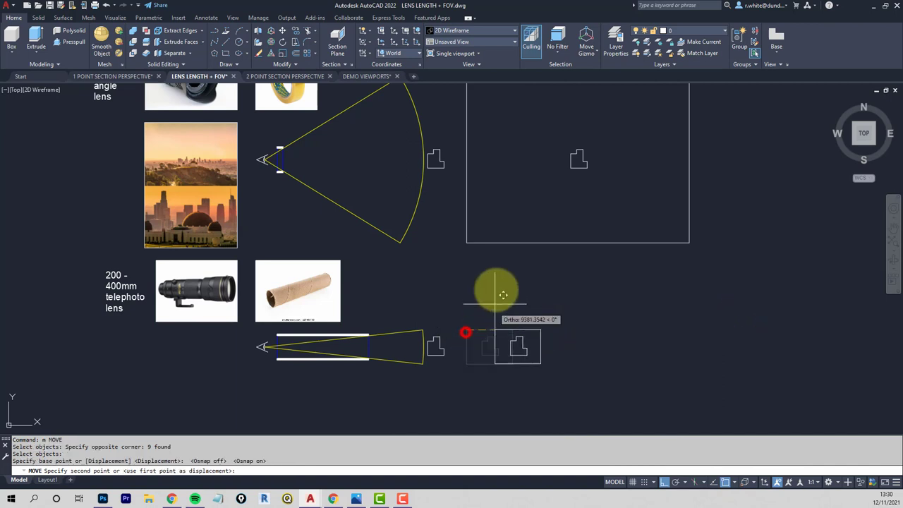
left_click(470, 242)
- Scale the section by reference so its width matches the plan rectangle
key("Escape")
key("Escape")
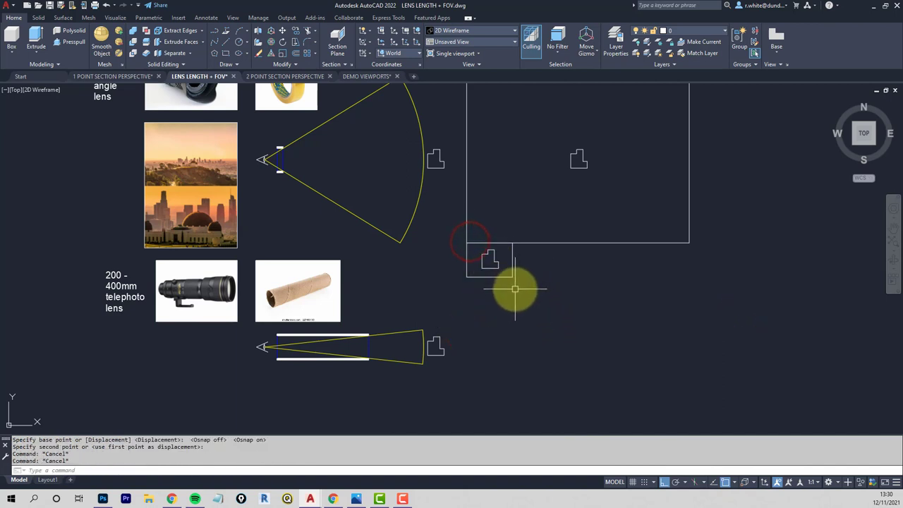
type("sc")
key("Return")
left_click(436, 230)
left_click(543, 307)
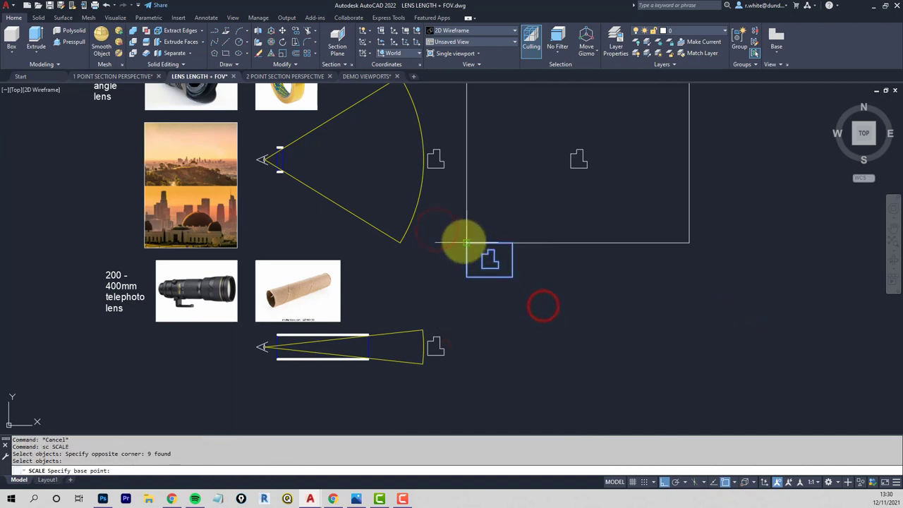
key("Return")
left_click(464, 243)
type("r")
key("Return")
left_click(464, 243)
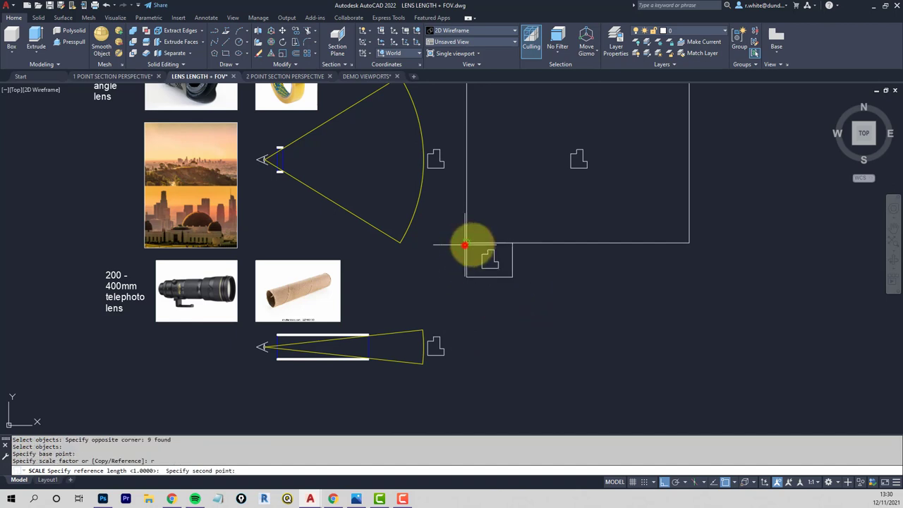
left_click(513, 243)
left_click(685, 243)
- Start another move, then cancel it and adjust the view
scroll(665, 284, "down", 4)
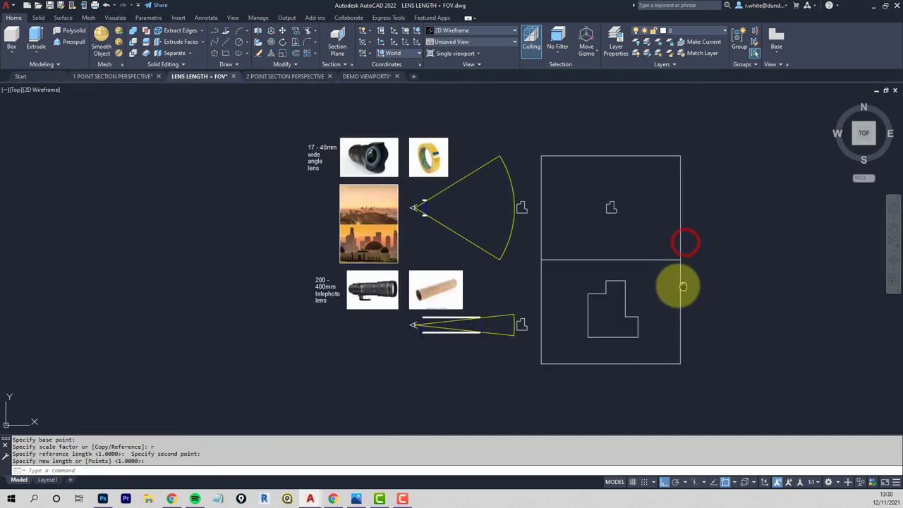
type("m")
key("Return")
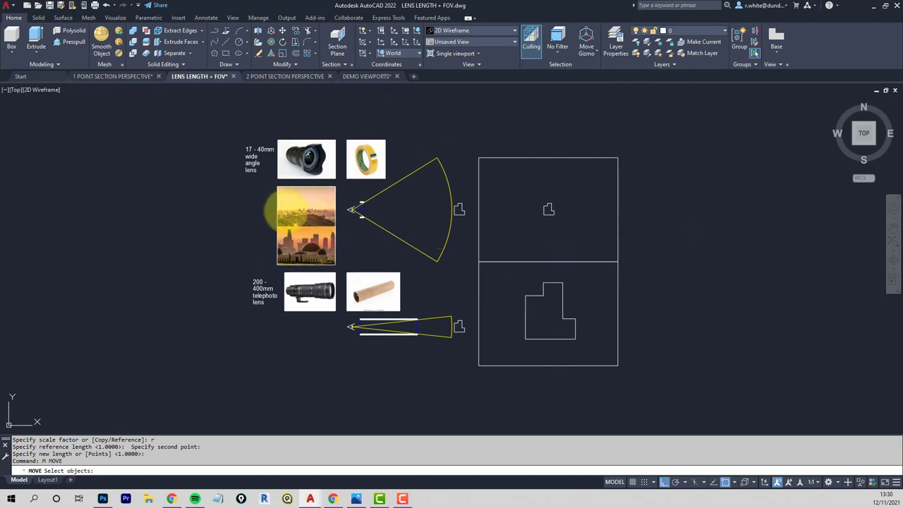
scroll(286, 219, "up", 3)
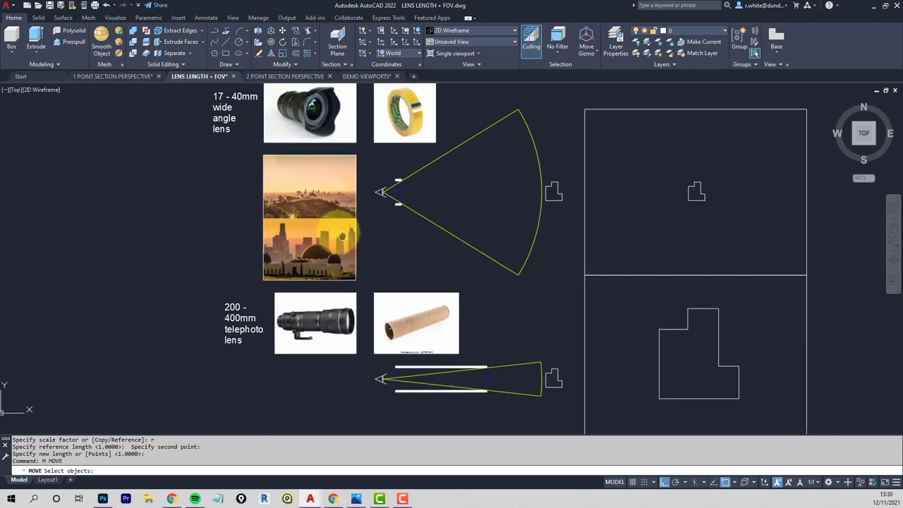
middle_click_drag(289, 244, 286, 230)
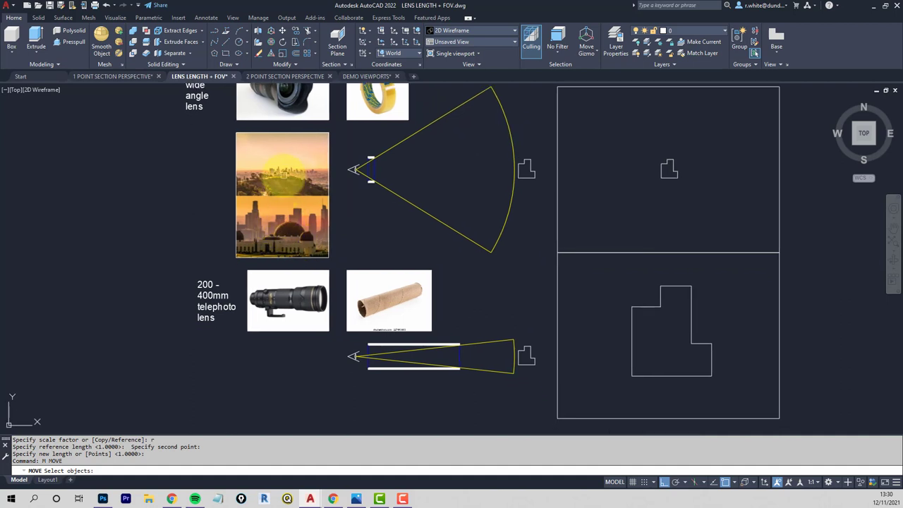
key("Escape")
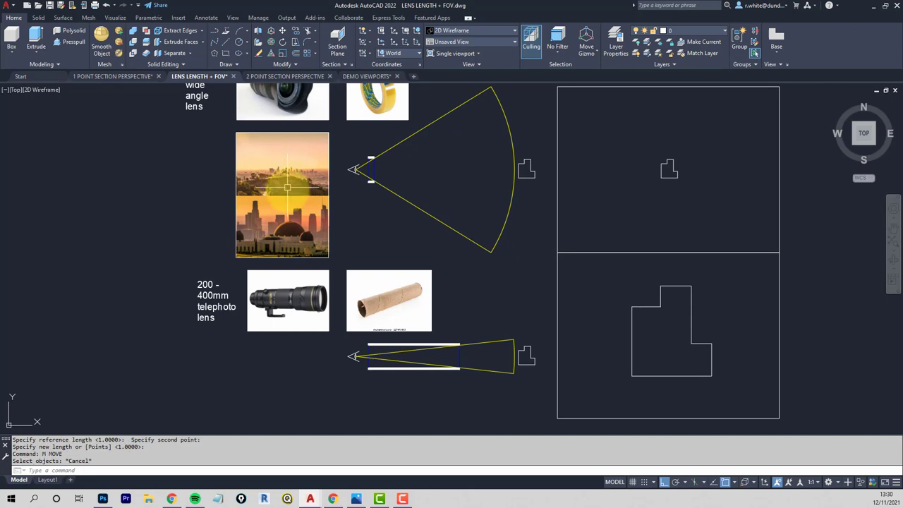
scroll(305, 161, "up", 5)
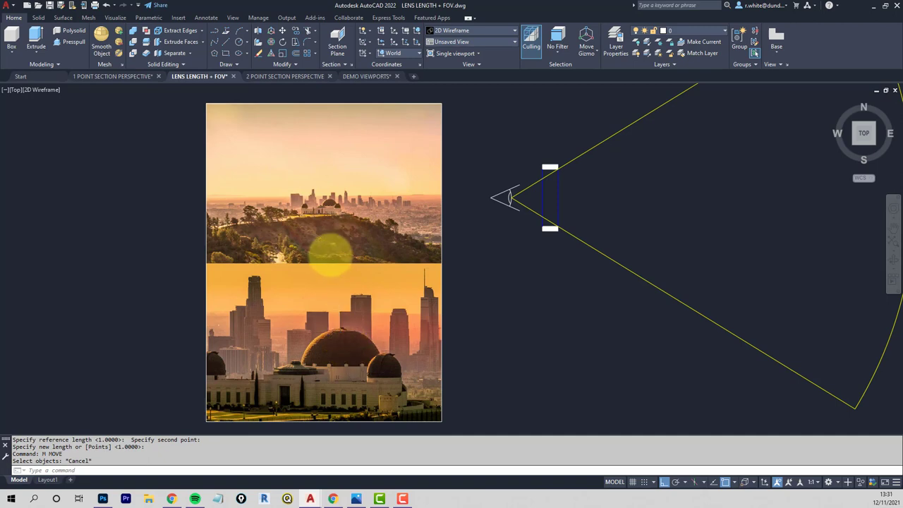
scroll(331, 255, "down", 3)
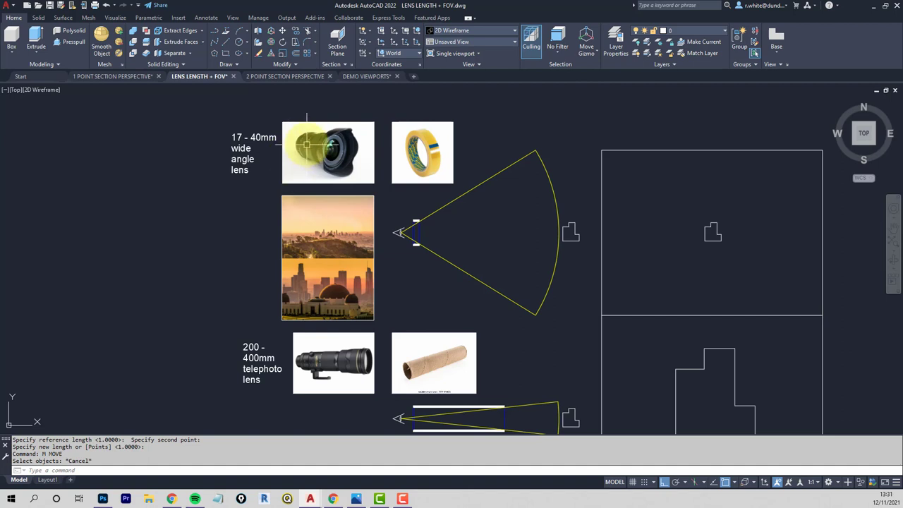
scroll(307, 144, "up", 5)
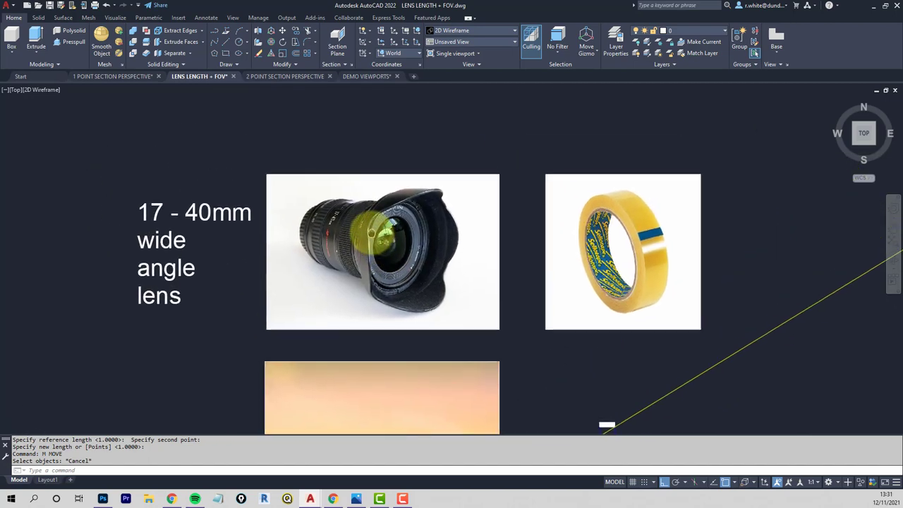
scroll(339, 219, "up", 3)
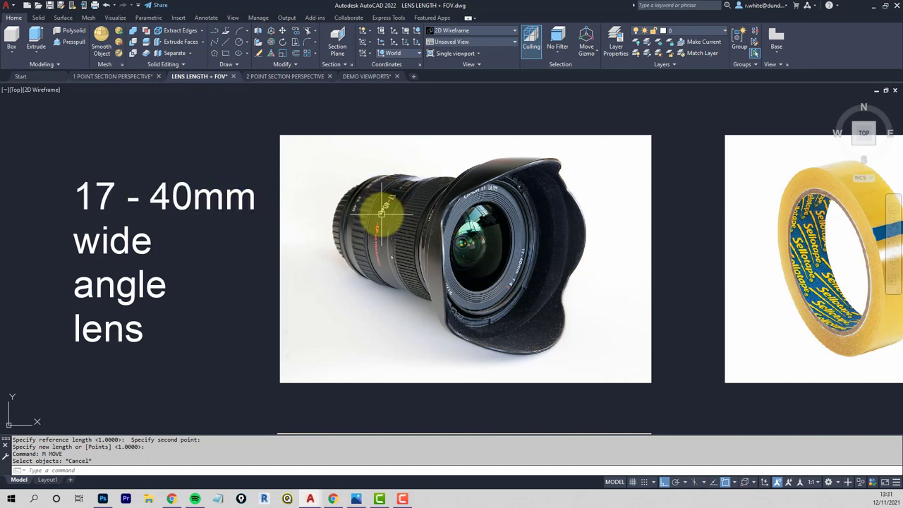
middle_click_drag(726, 268, 485, 257)
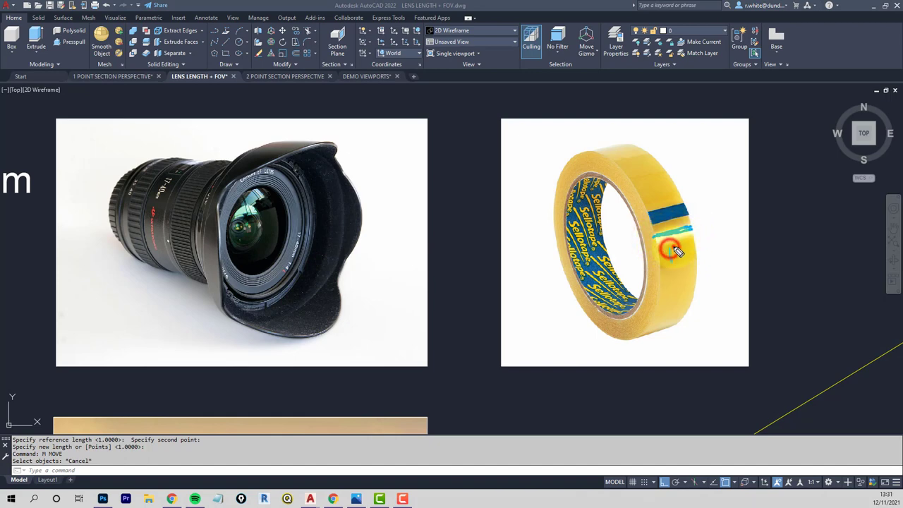
left_click_drag(675, 251, 679, 262)
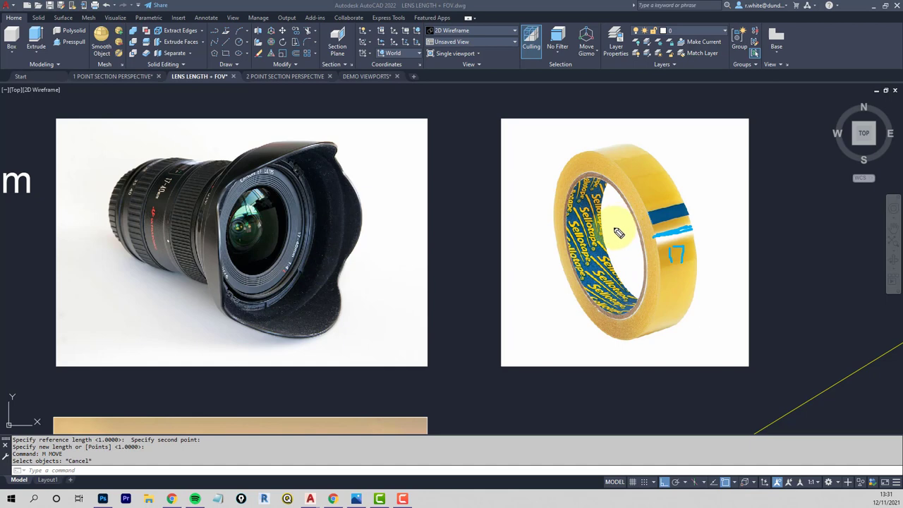
scroll(618, 233, "down", 6)
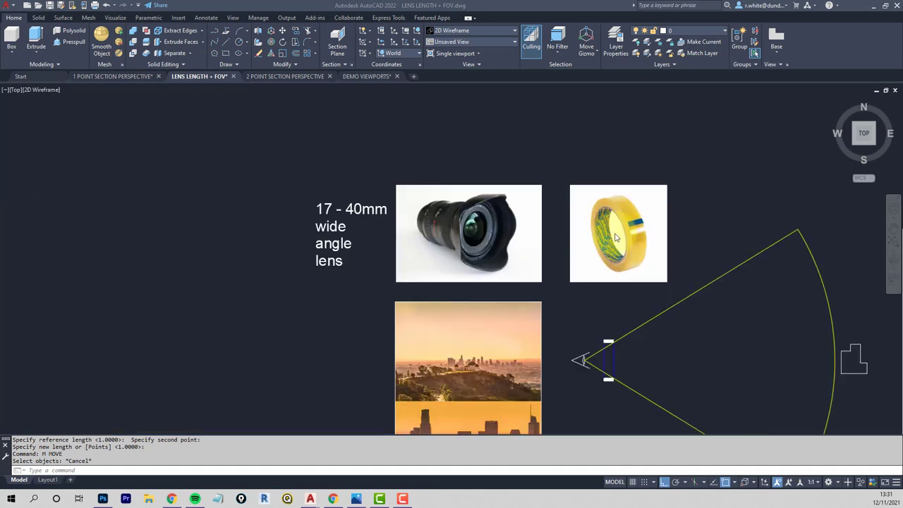
scroll(631, 297, "up", 8)
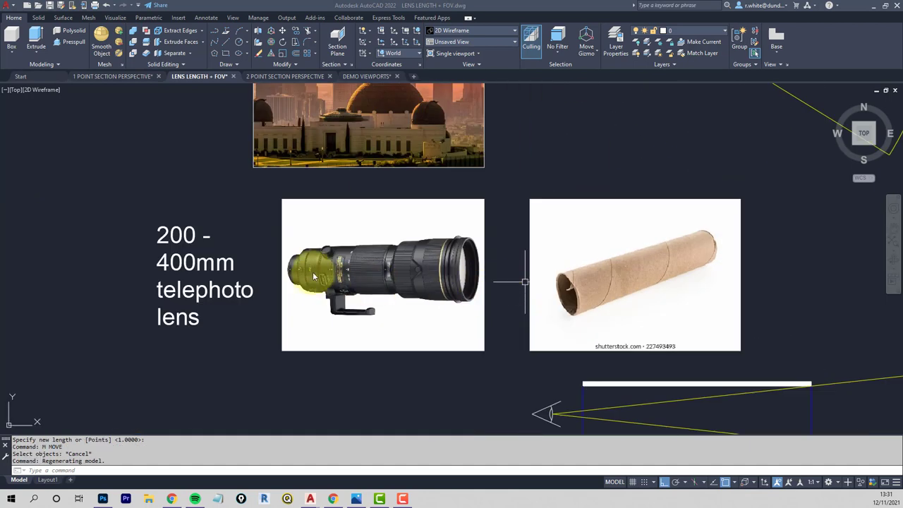
scroll(310, 263, "up", 2)
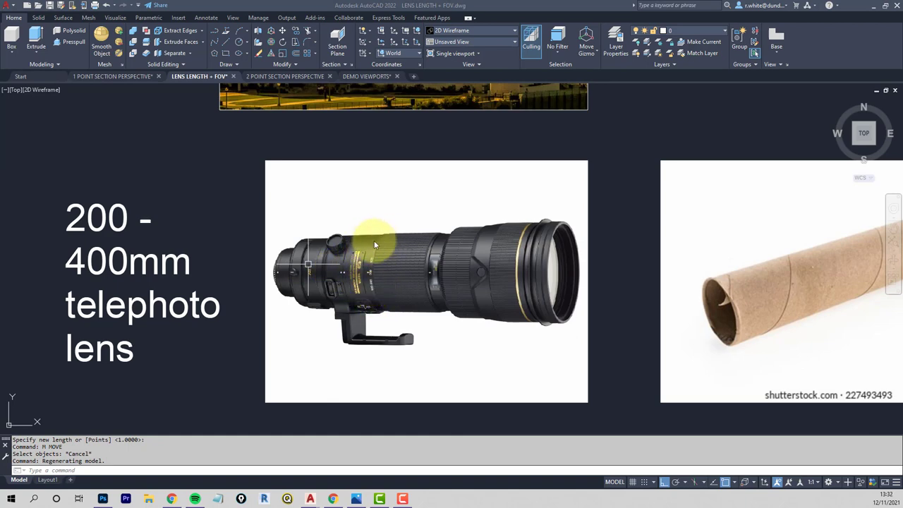
scroll(515, 283, "down", 3)
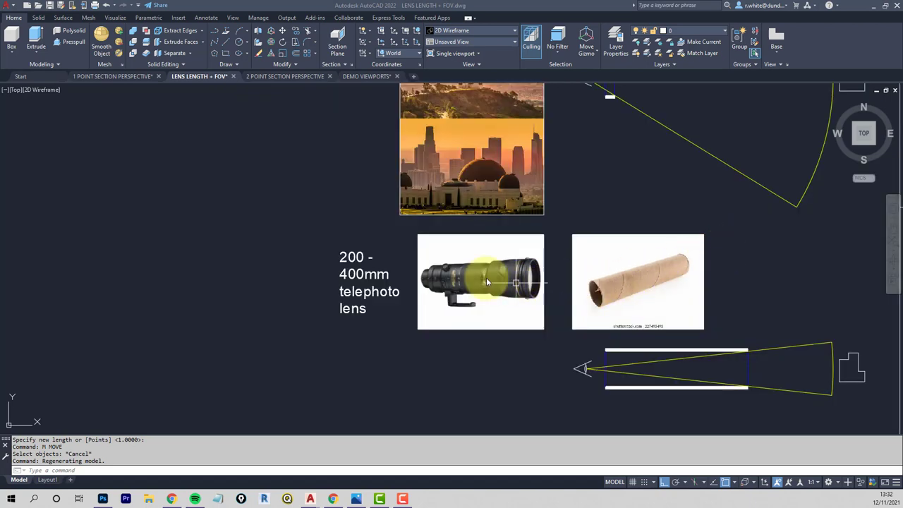
scroll(487, 277, "up", 2)
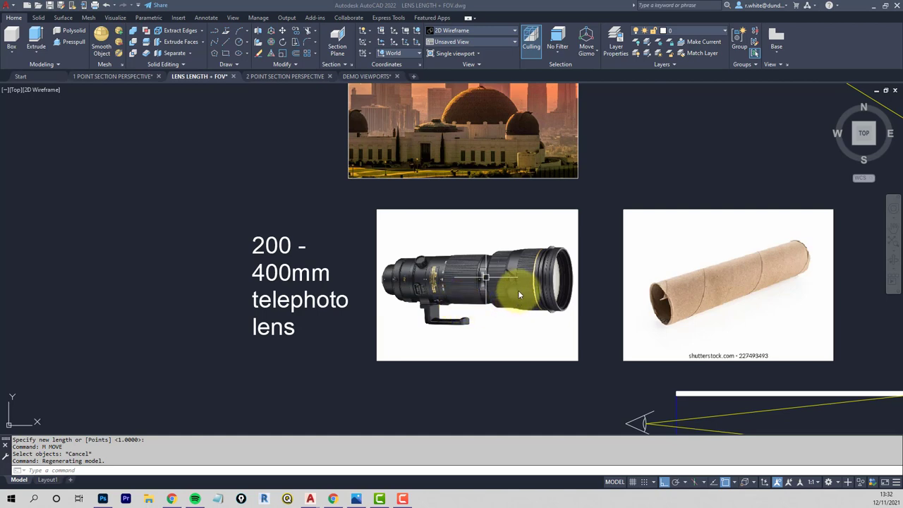
scroll(517, 290, "down", 2)
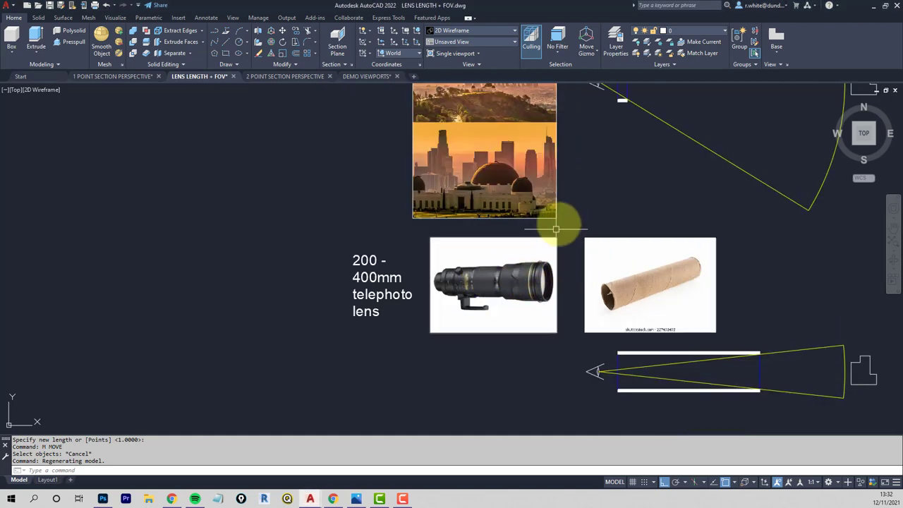
key("Escape")
key("Escape")
middle_click_drag(613, 218, 477, 252)
scroll(442, 259, "down", 4)
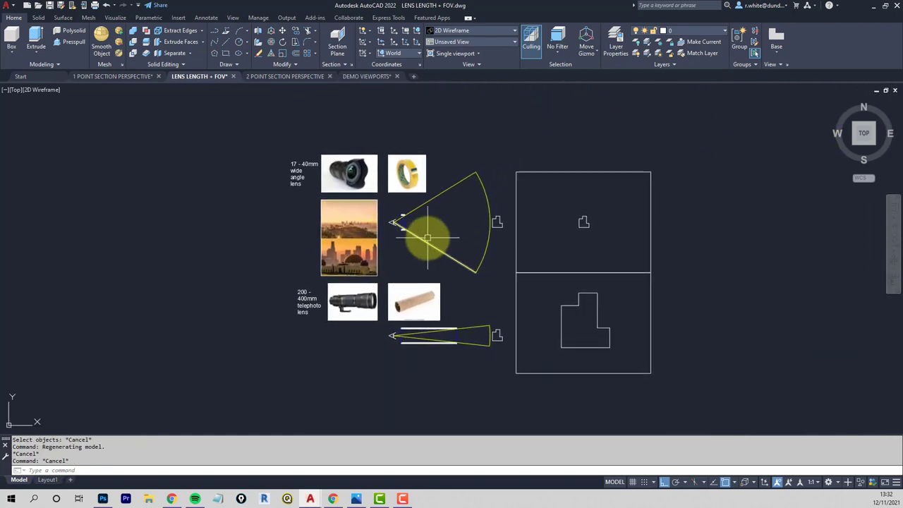
scroll(424, 232, "up", 3)
middle_click_drag(353, 220, 356, 233)
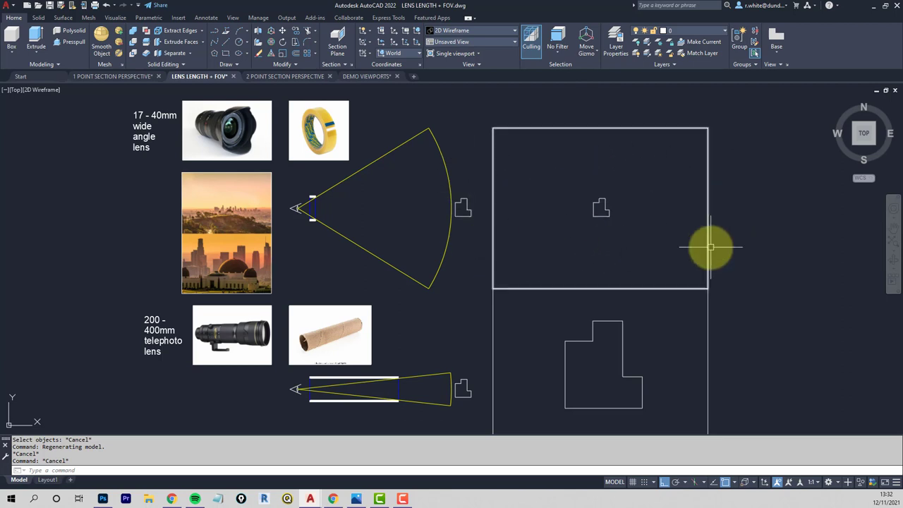
scroll(534, 238, "down", 2)
key("Escape")
key("Escape")
key("Escape")
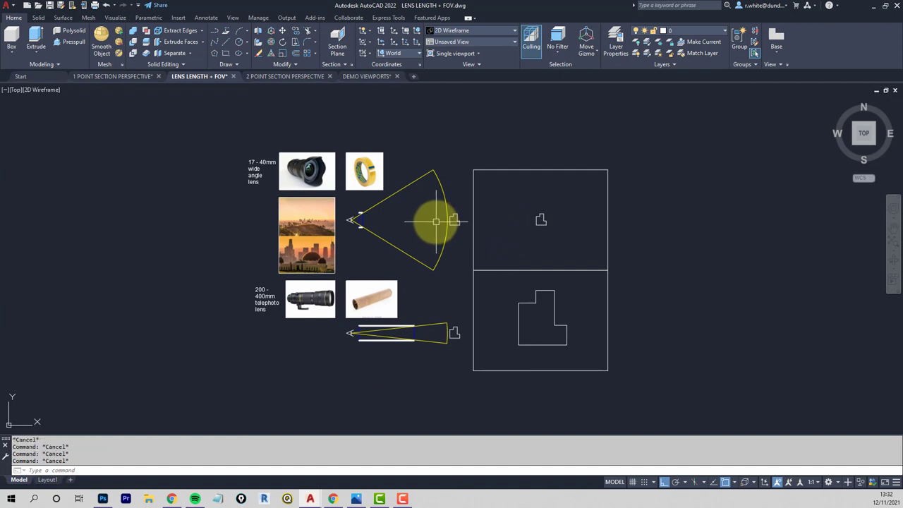
type("z")
key("Return")
key("Return")
mouse_move(417, 264)
left_mouse_down()
mouse_move(393, 117)
mouse_move(389, 143)
left_mouse_up()
right_click(396, 194)
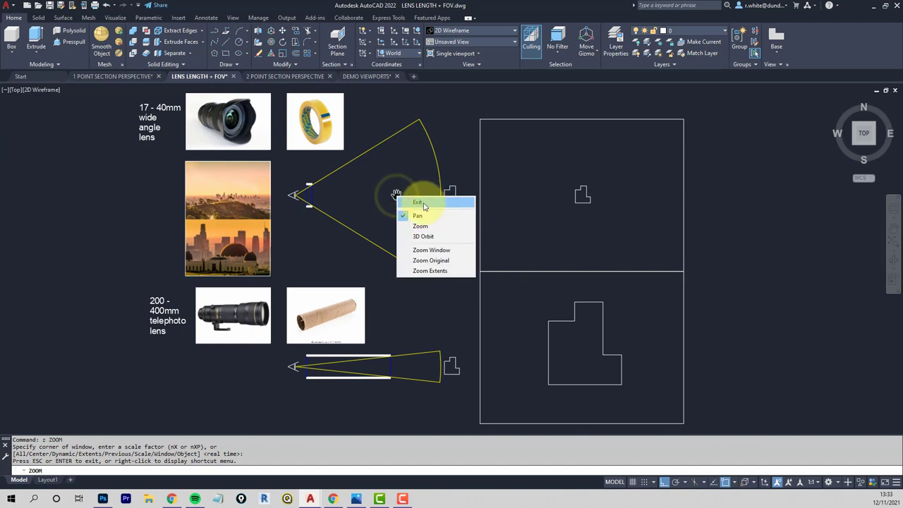
left_click(423, 204)
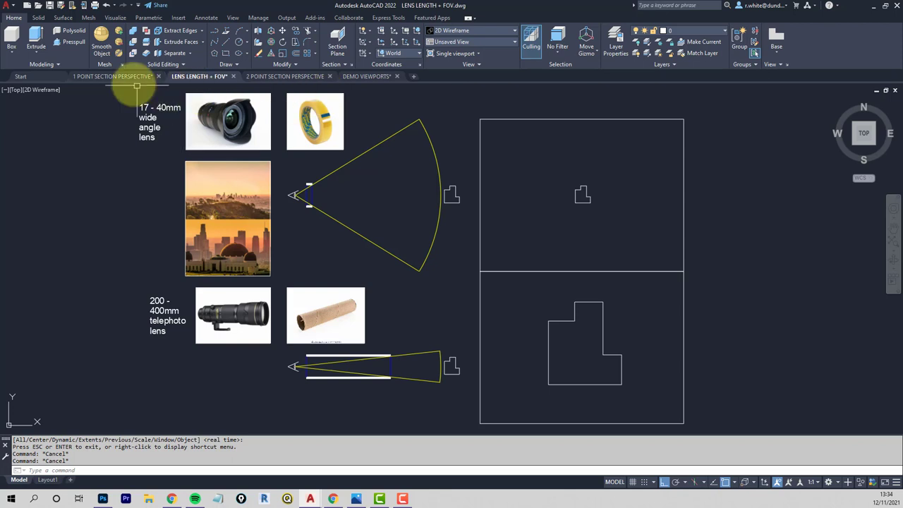
- Return to the 1 POINT SECTION PERSPECTIVE drawing and recentre the view
left_click(106, 77)
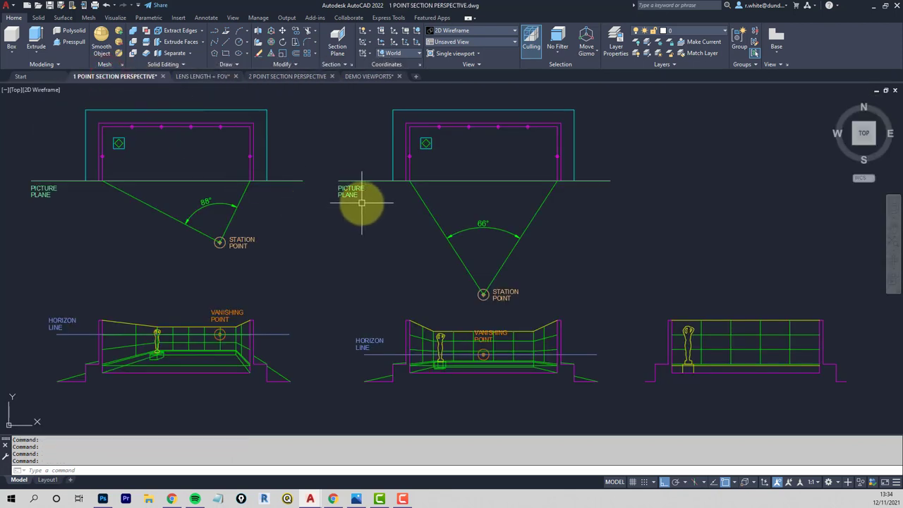
scroll(357, 208, "down", 3)
mouse_move(346, 206)
middle_mouse_down()
mouse_move(397, 248)
mouse_move(417, 230)
middle_mouse_up()
key("Escape")
key("Escape")
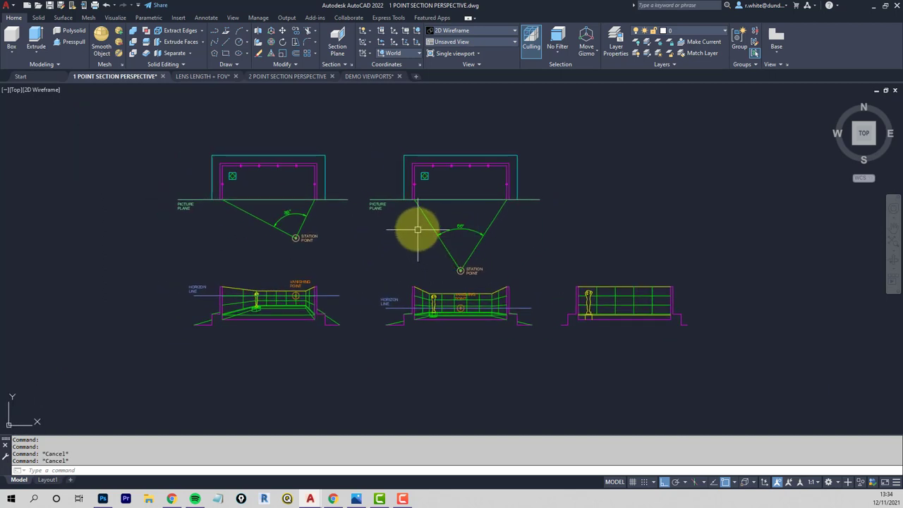
- Make false starts with MOVE and a marker circle, cancelling each
type("m")
key("Return")
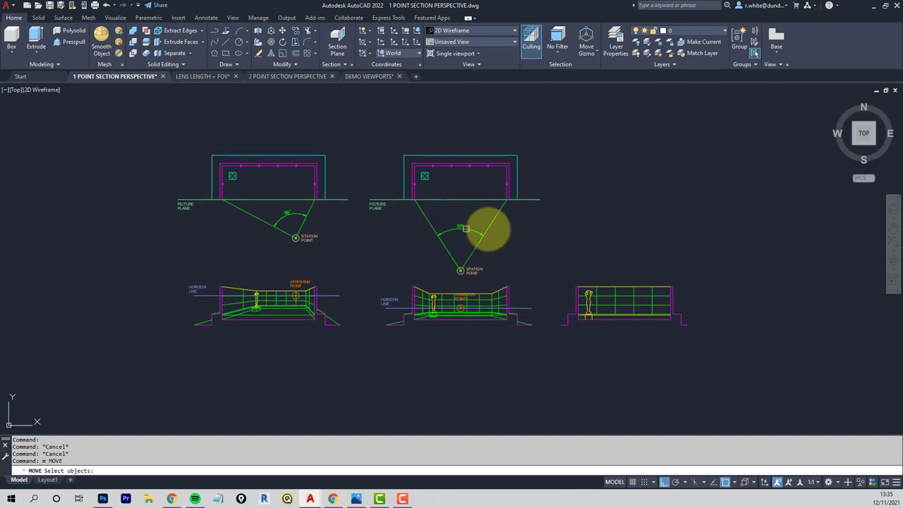
left_click(538, 221)
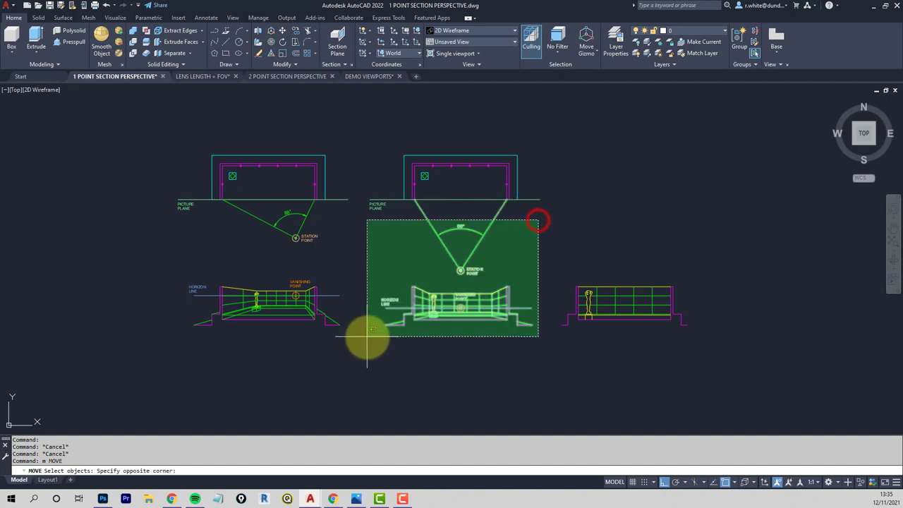
key("Escape")
key("Escape")
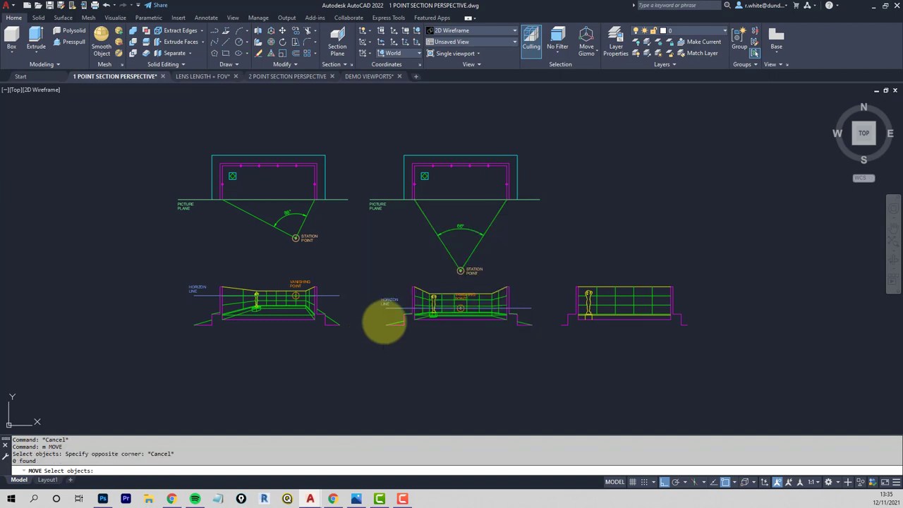
type("c")
key("Return")
left_click(538, 201)
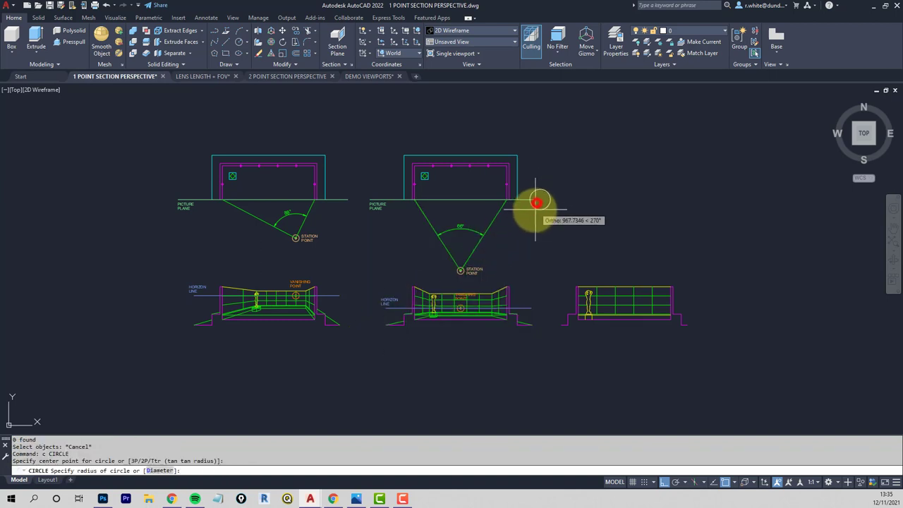
key("Escape")
key("Escape")
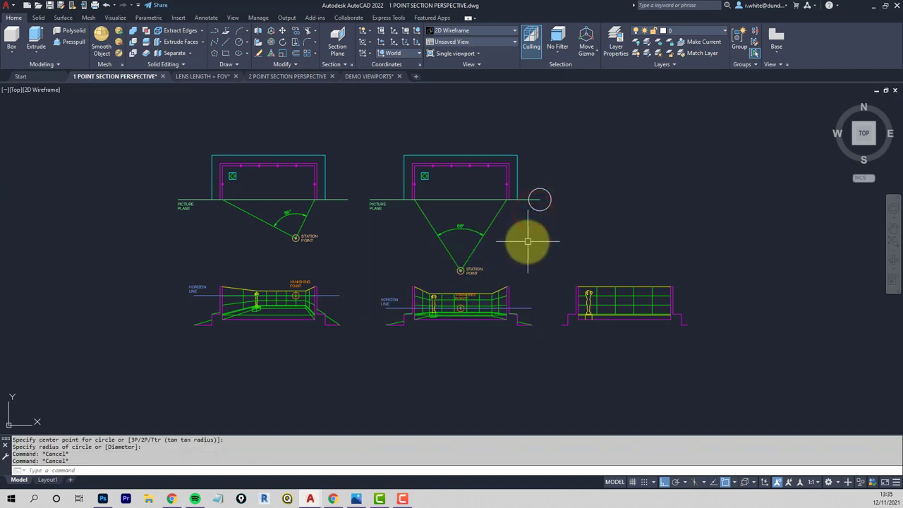
type("m")
key("Return")
type("c")
key("Return")
- Move the 60° projection setup far left, excluding the plan and guide lines
left_click(539, 203)
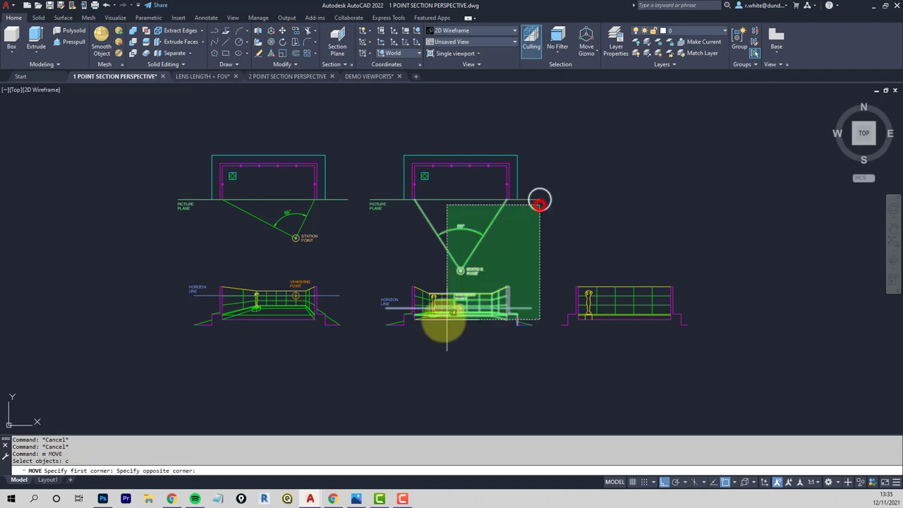
left_click(388, 332)
left_click(398, 346, "shift")
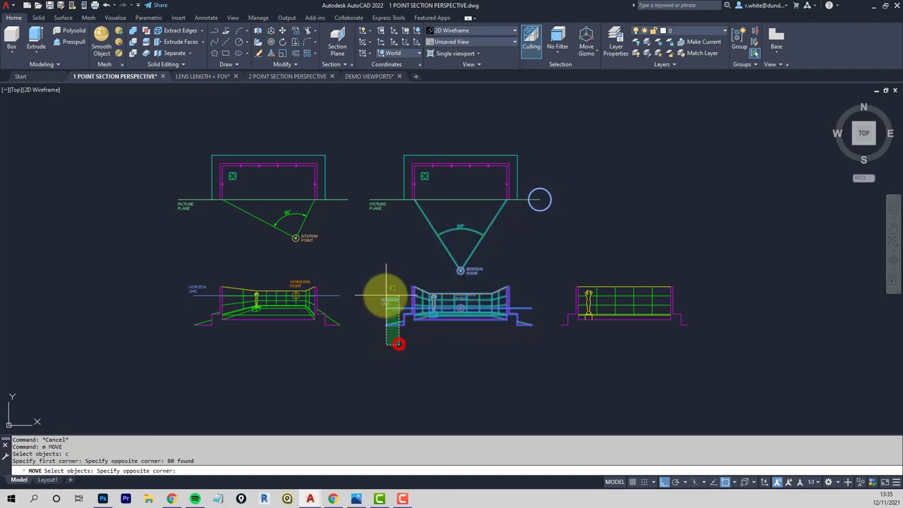
left_click(376, 289, "shift")
key("Return")
left_click(499, 369)
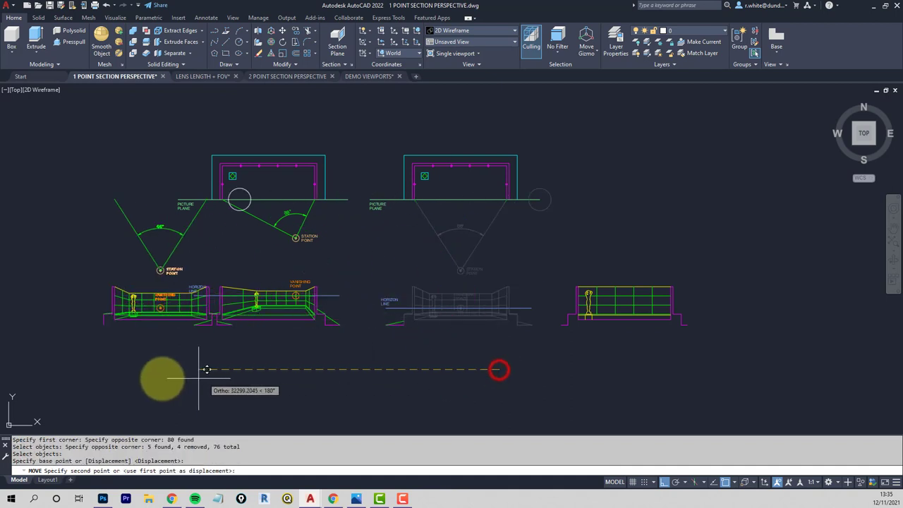
middle_click_drag(161, 373, 276, 364)
left_click(198, 360)
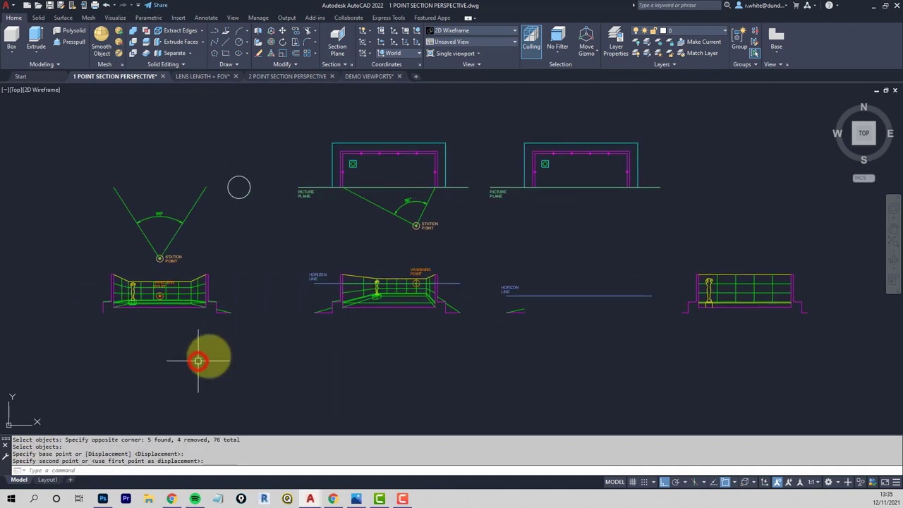
- Move the two stray lines beside the left perspective, then frame the horizon line
key("Return")
left_click(535, 306)
left_click(499, 329)
key("Return")
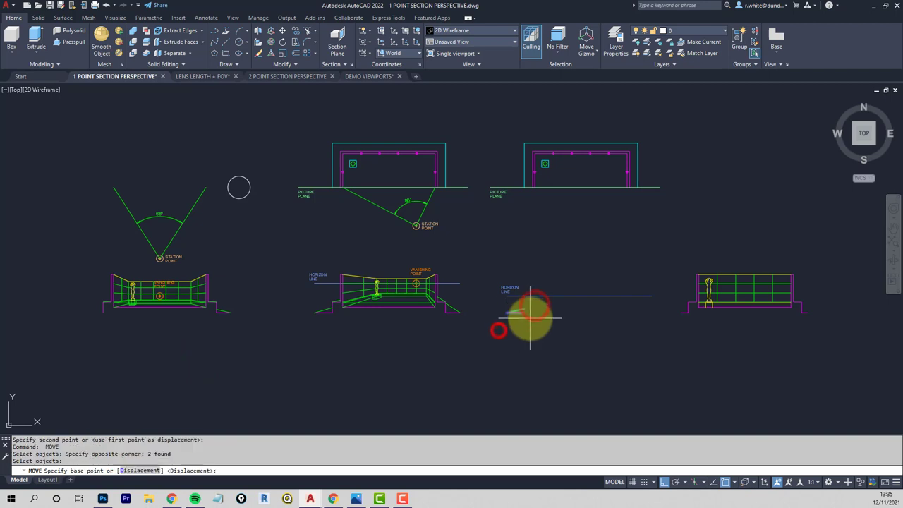
left_click(524, 312)
left_click(97, 312)
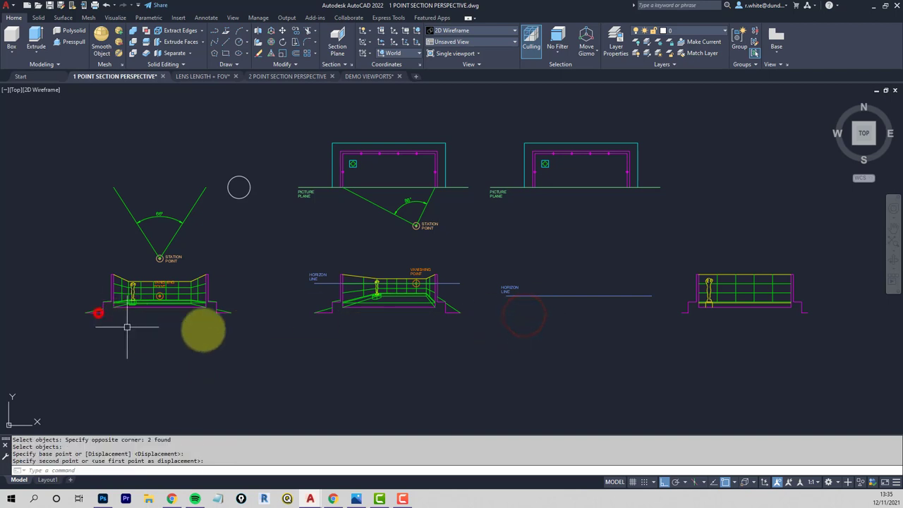
middle_click_drag(391, 298, 238, 306)
scroll(407, 278, "up", 4)
middle_click_drag(383, 314, 369, 336)
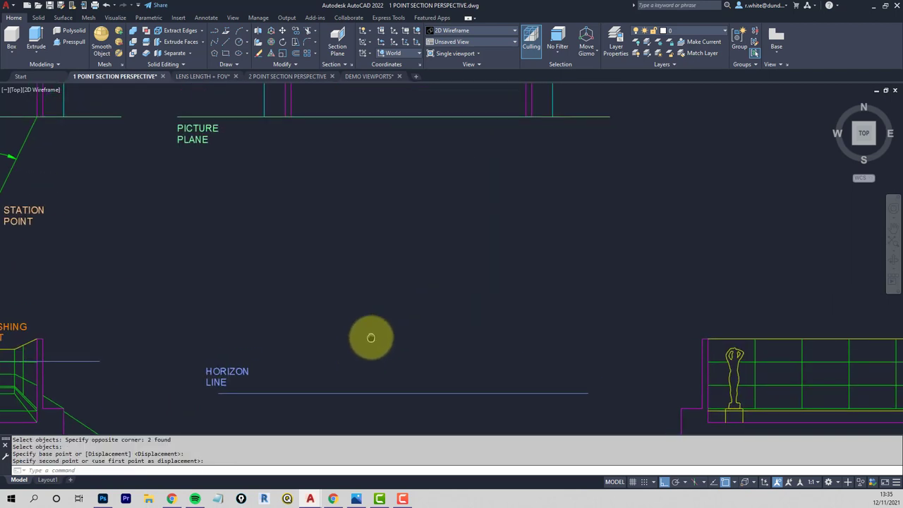
scroll(363, 317, "down", 2)
middle_click_drag(303, 304, 311, 306)
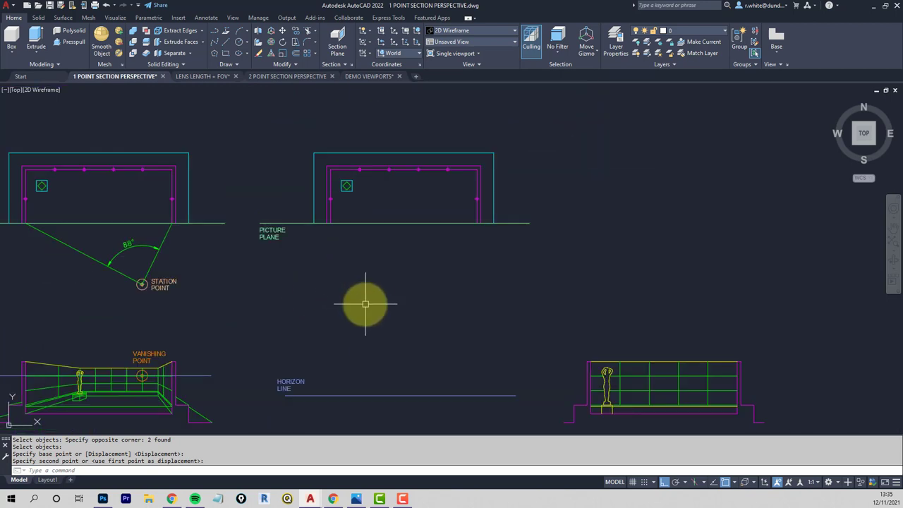
scroll(364, 303, "down", 2)
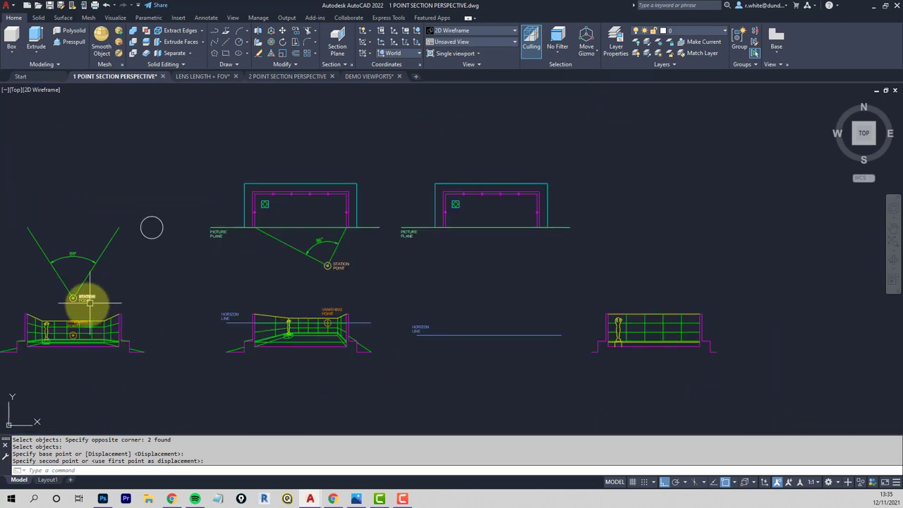
- Draw a horizontal line from the left station point far to the right
left_click(73, 298)
type("l")
key("Return")
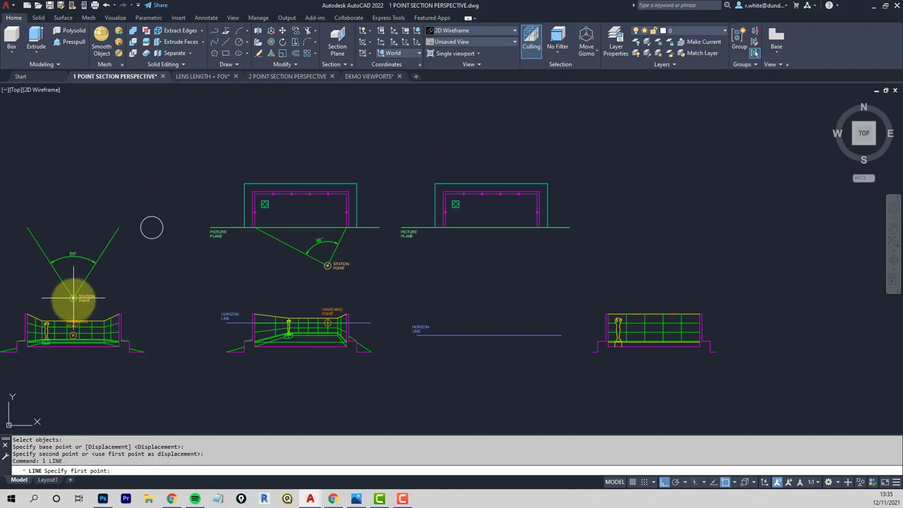
left_click(73, 298)
left_click(575, 280)
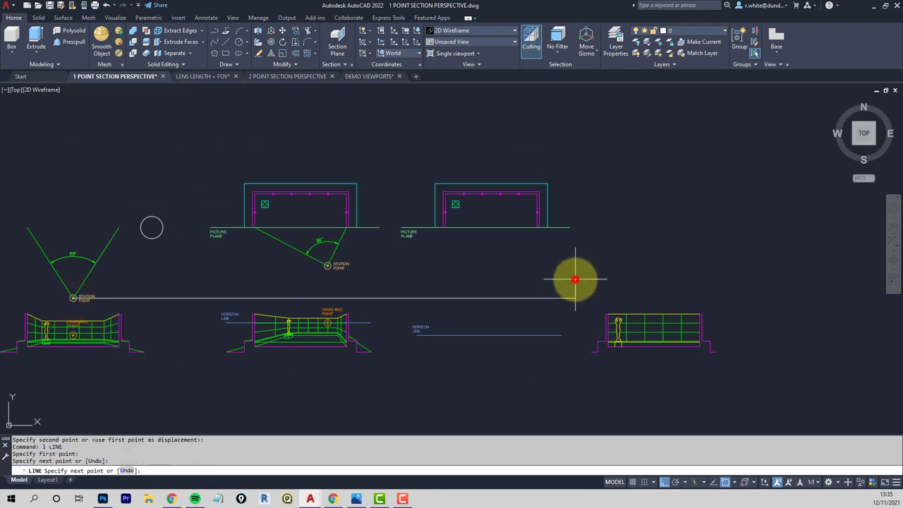
key("Return")
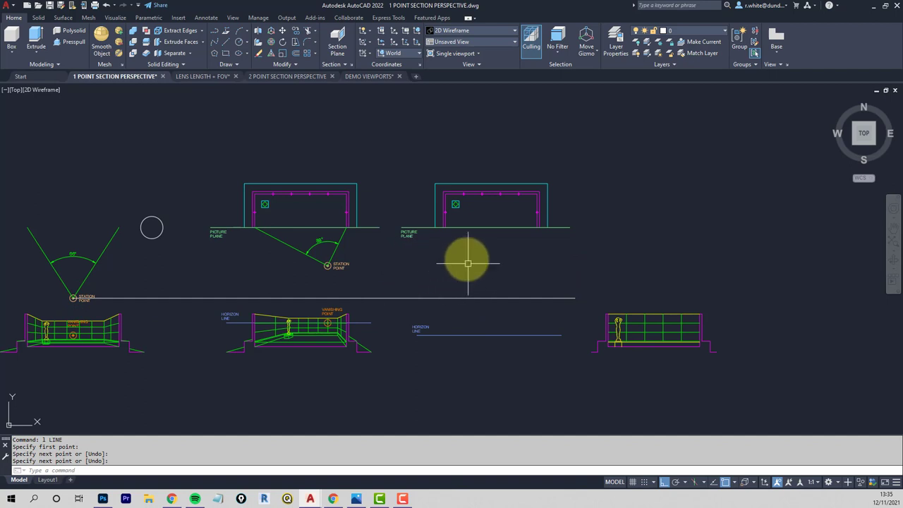
scroll(414, 279, "up", 4)
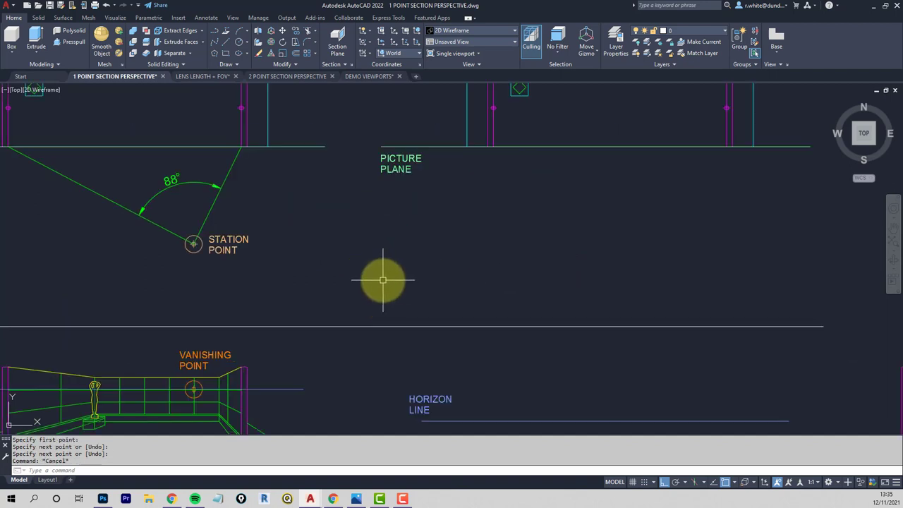
- Copy the station point symbol and label above the bare horizon line
type("cp")
key("Return")
left_click(168, 227)
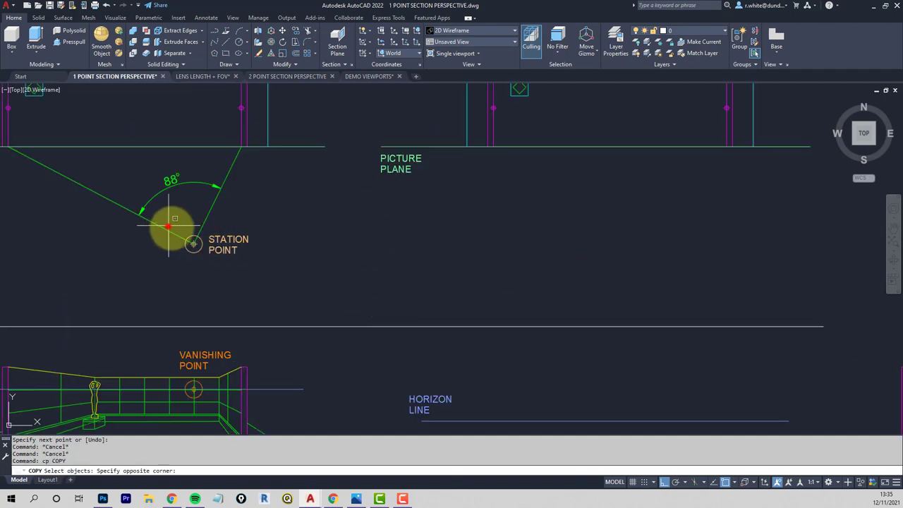
left_click(274, 258)
key("Return")
left_click(261, 194)
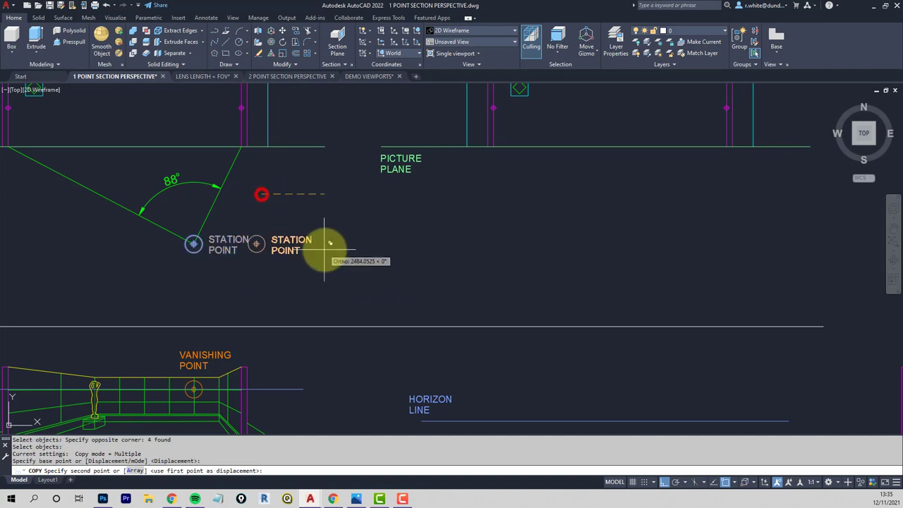
mouse_move(331, 243)
middle_mouse_down()
mouse_move(332, 254)
mouse_move(398, 268)
middle_mouse_up()
key("F8")
mouse_move(519, 338)
middle_mouse_down()
mouse_move(463, 244)
mouse_move(500, 282)
middle_mouse_up()
scroll(480, 251, "down", 3)
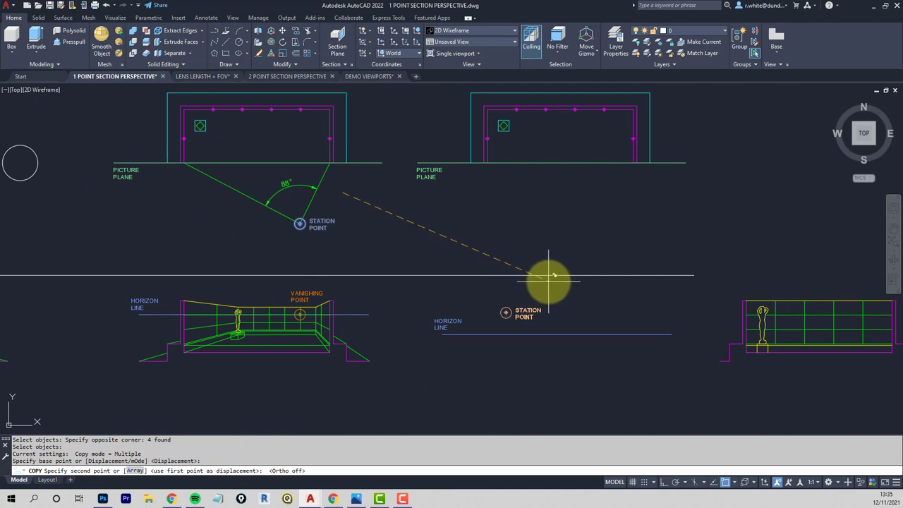
left_click(541, 282)
right_click(605, 278)
middle_click_drag(732, 354, 640, 328)
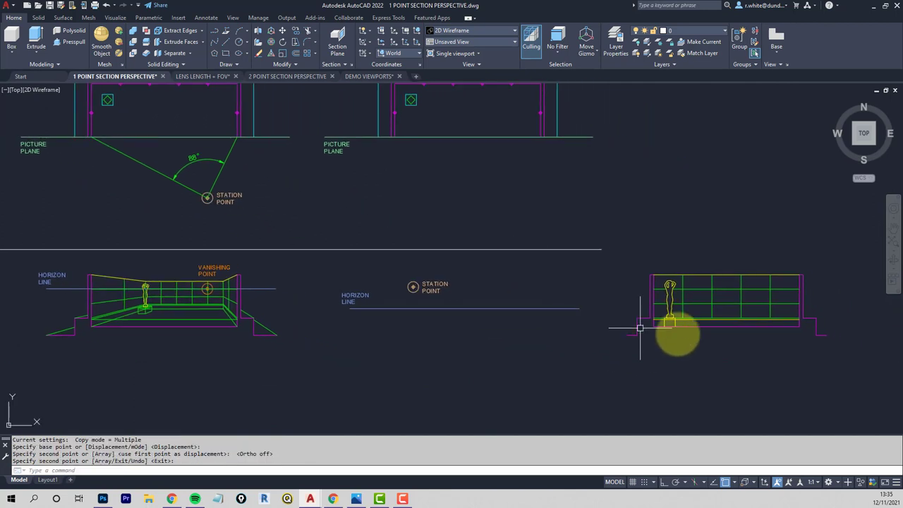
key("Escape")
key("Escape")
- Move the bare horizon line and right-hand section straight down with Ortho on
type("m")
key("Return")
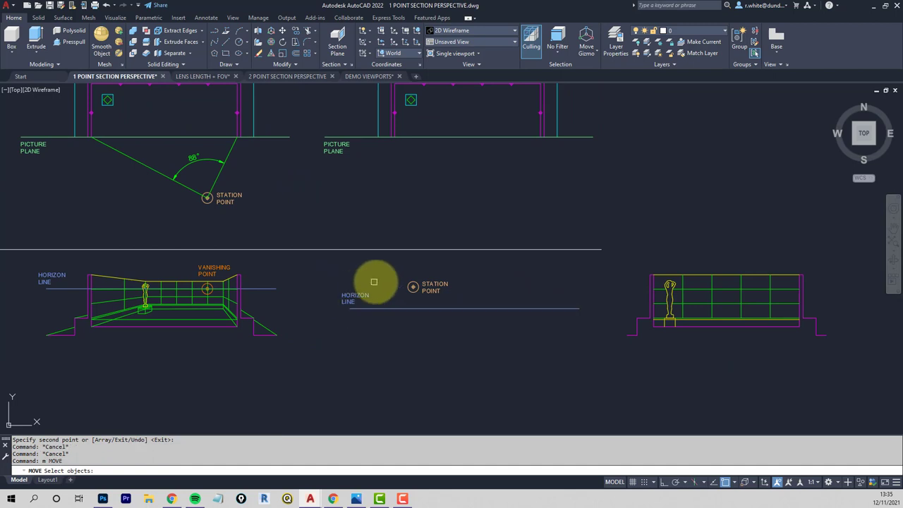
left_click(374, 281)
left_click(313, 329)
left_click(842, 262)
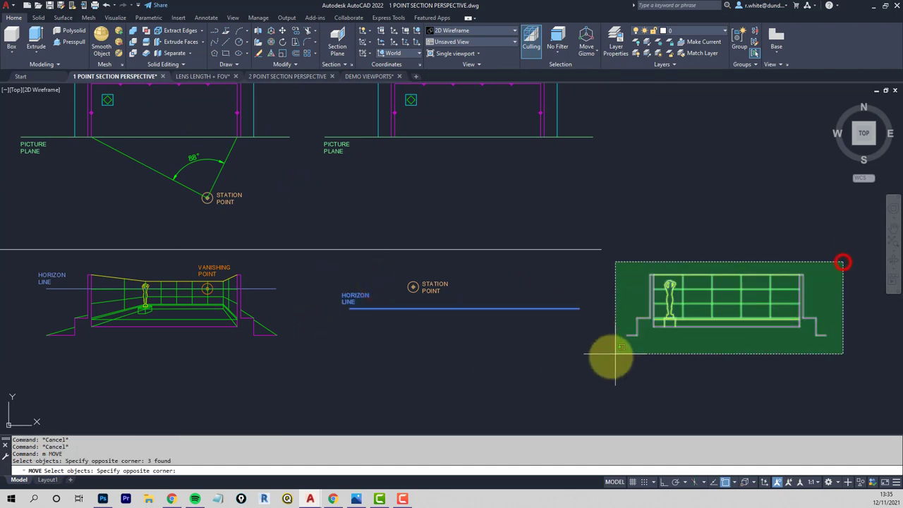
left_click(615, 353)
key("Return")
left_click(607, 284)
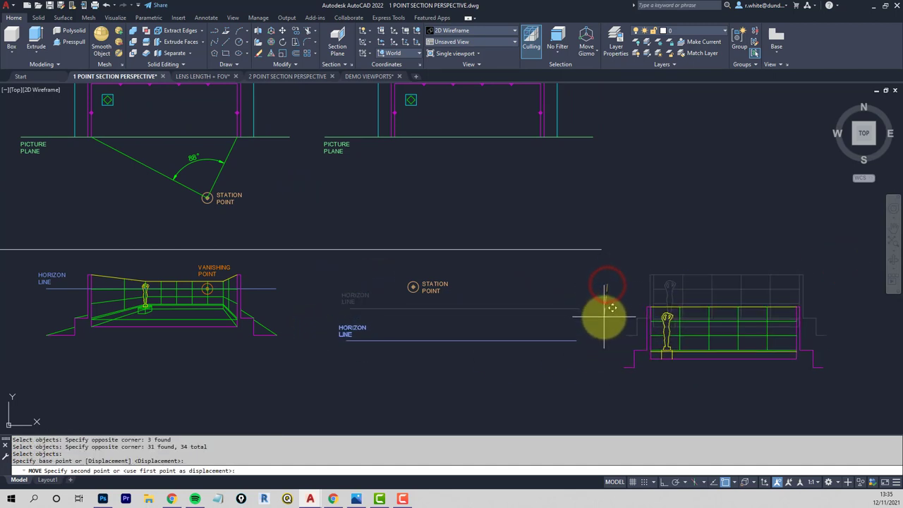
key("F8")
middle_click_drag(601, 346, 610, 320)
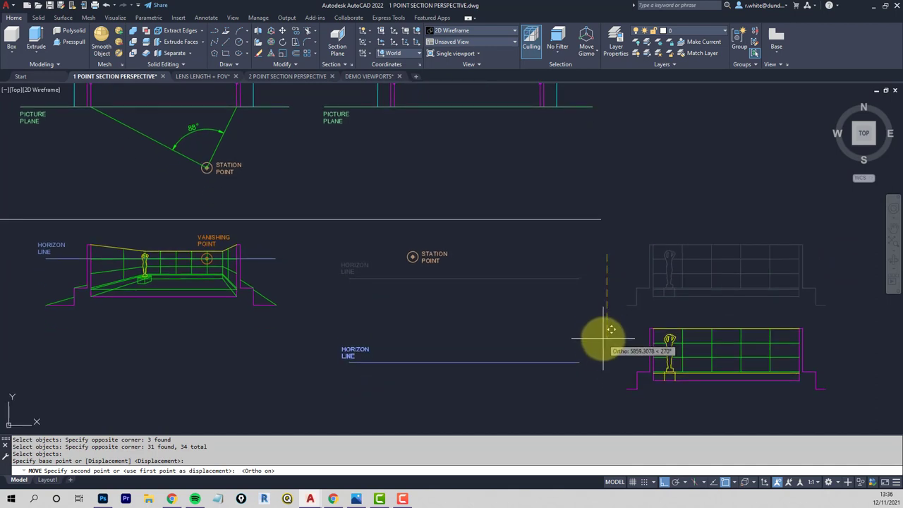
left_click(601, 332)
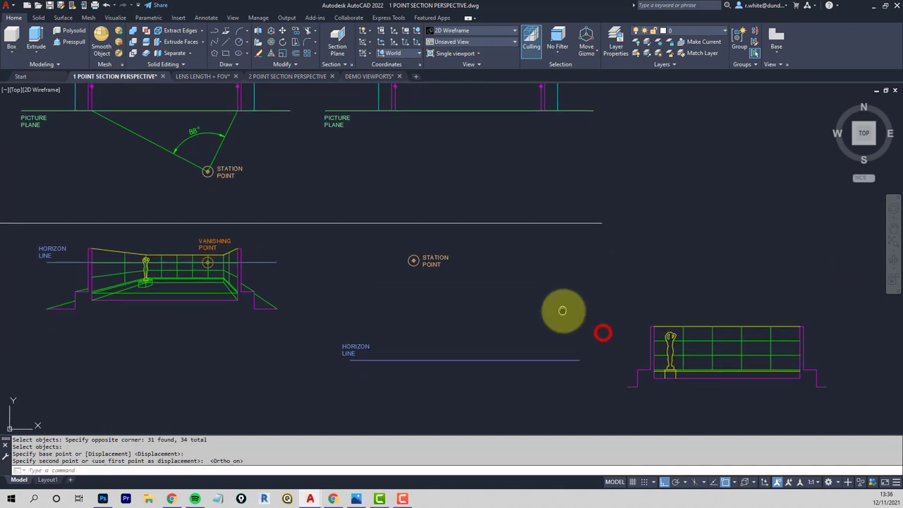
mouse_move(601, 331)
middle_mouse_down()
mouse_move(559, 347)
mouse_move(516, 267)
middle_mouse_up()
key("Escape")
key("Escape")
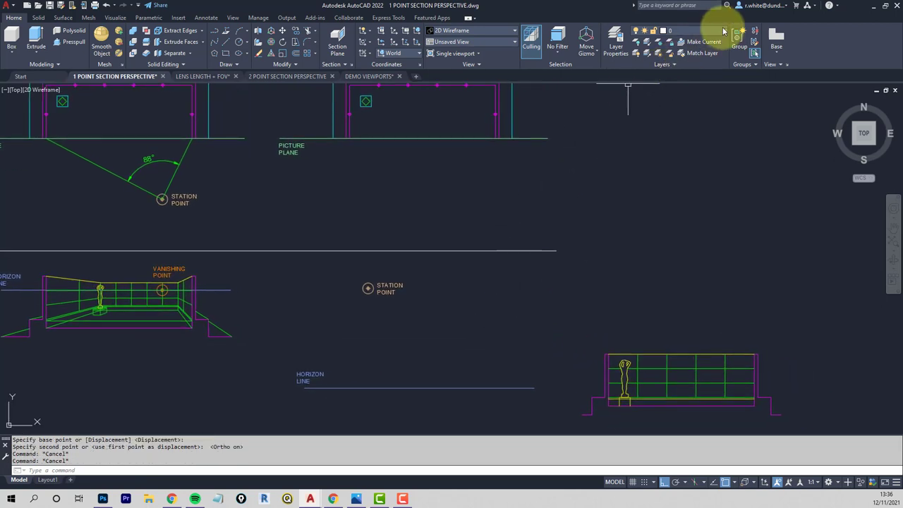
- Make 1PP PROJECTIONS the current layer and begin a new line
left_click(723, 31)
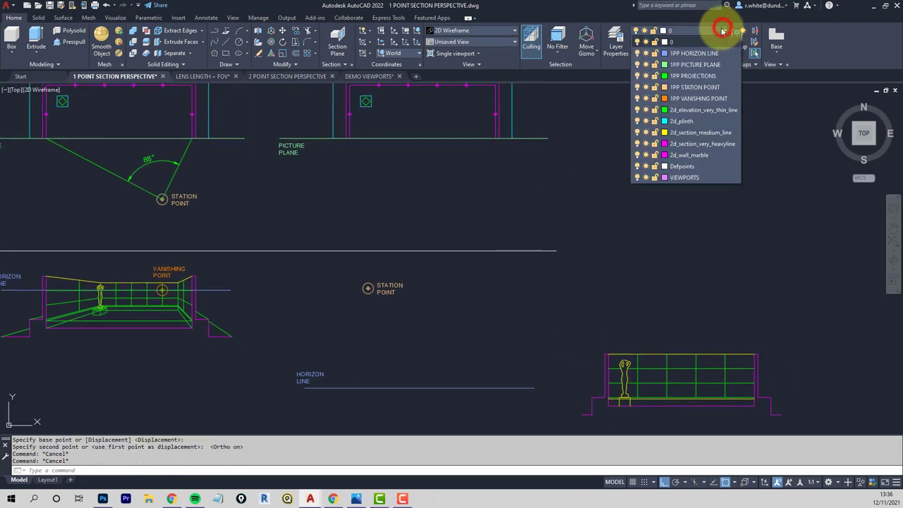
left_click(693, 76)
middle_click_drag(468, 158, 415, 164)
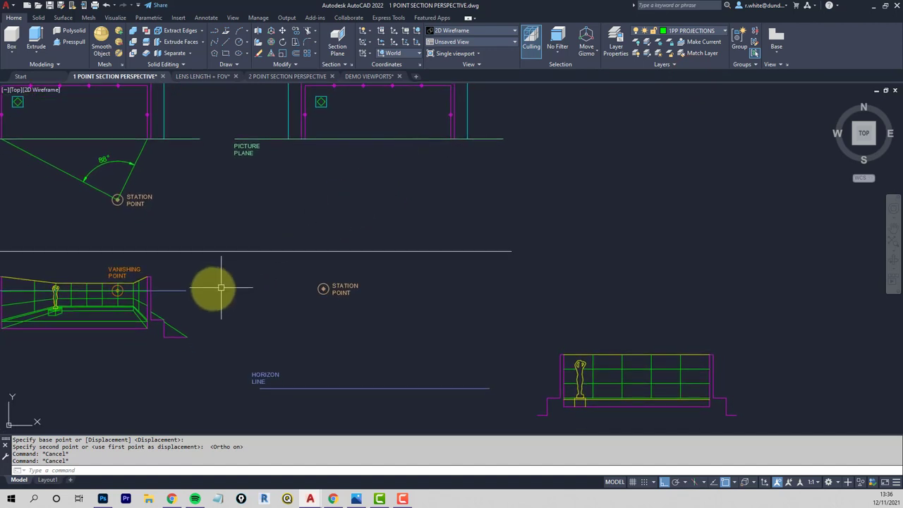
middle_click_drag(215, 289, 276, 268)
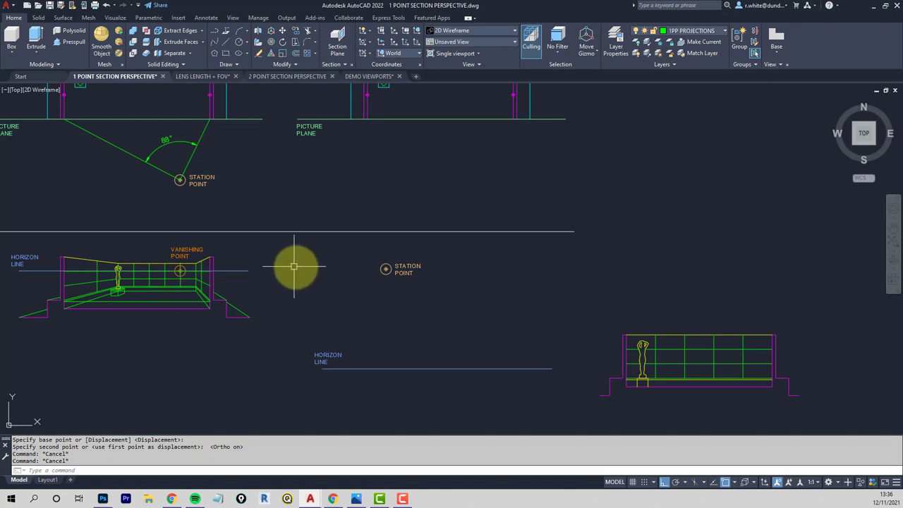
type("l")
key("Return")
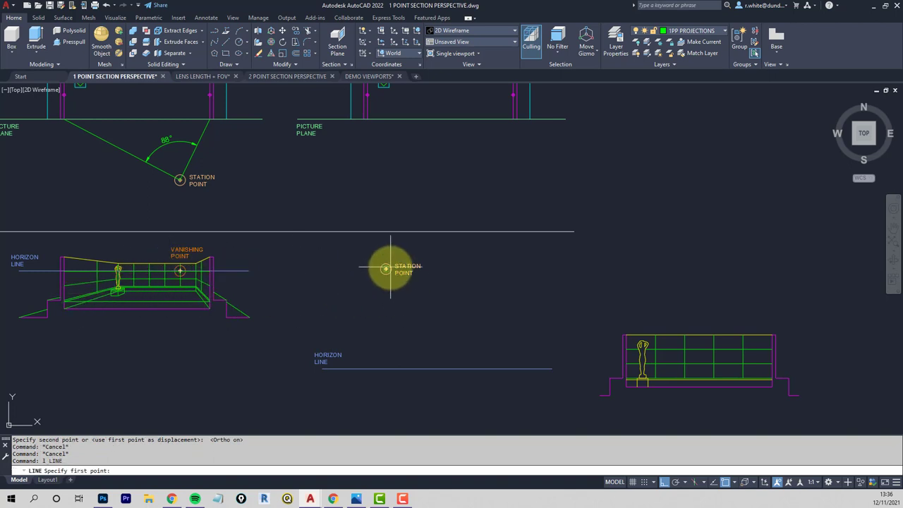
left_click(386, 269)
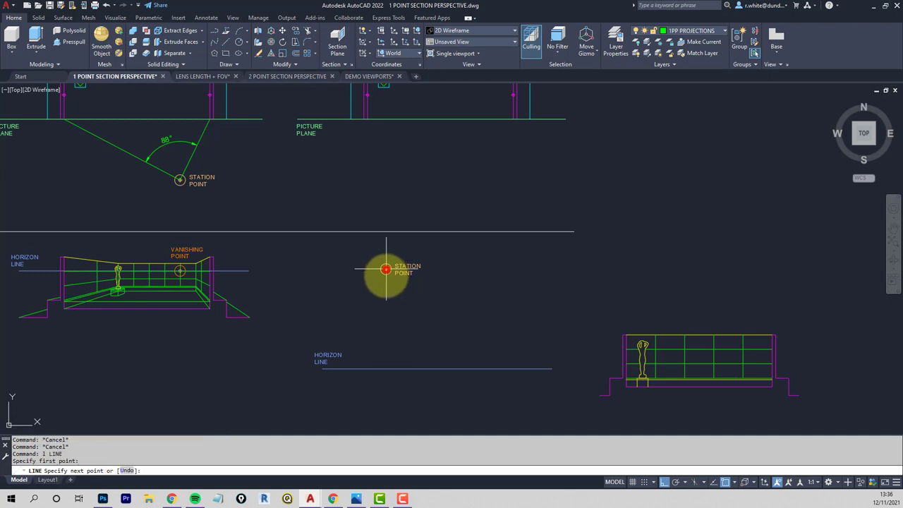
left_click(395, 404)
key("Return")
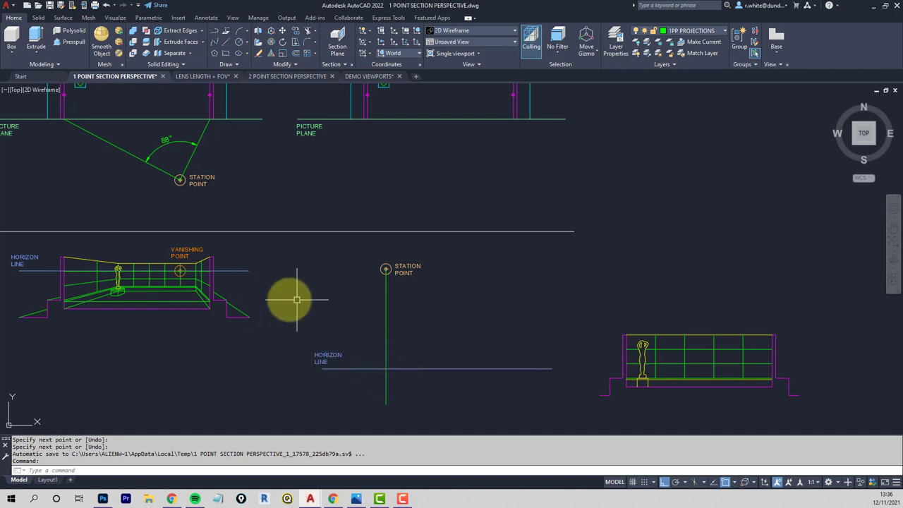
middle_click_drag(290, 294, 312, 288)
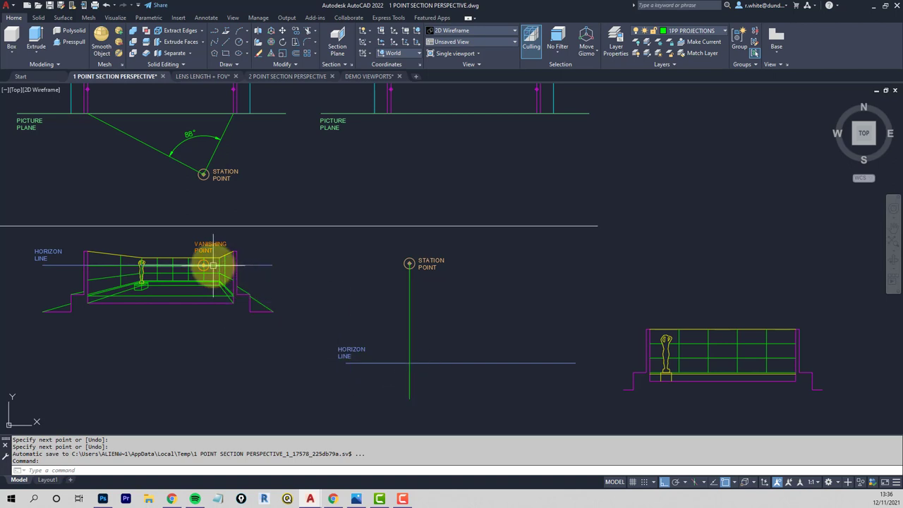
- Copy the vanishing point circle and label from its centre onto the lower horizon line
key("Return")
type("w")
key("Return")
left_click(192, 268)
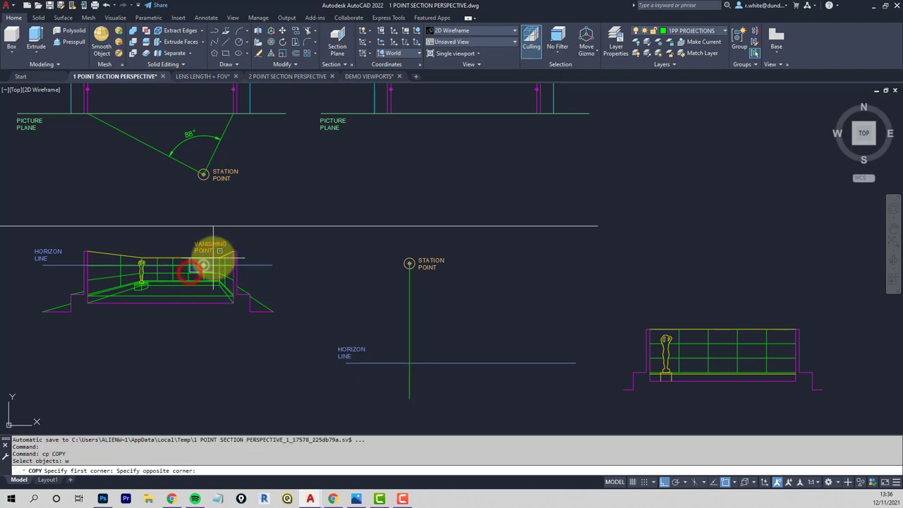
left_click(212, 258)
left_click(208, 252)
left_click(204, 247)
key("Return")
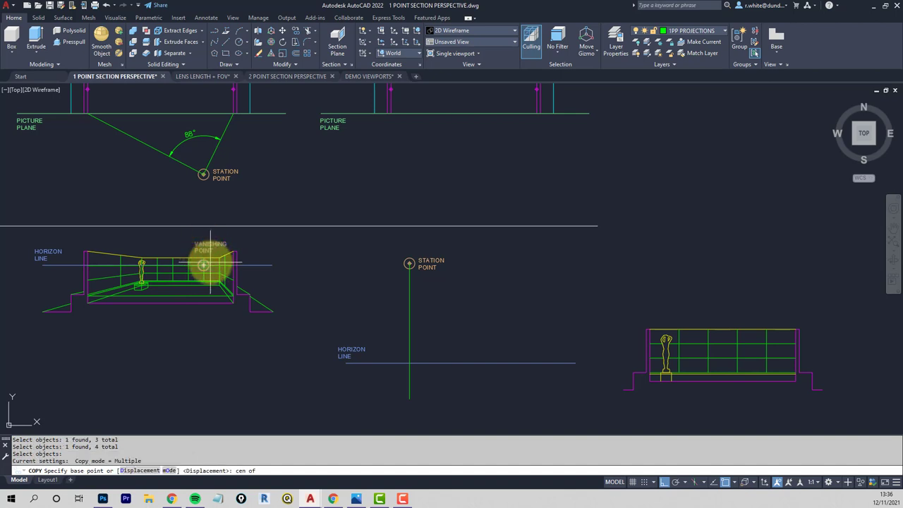
left_click(203, 264)
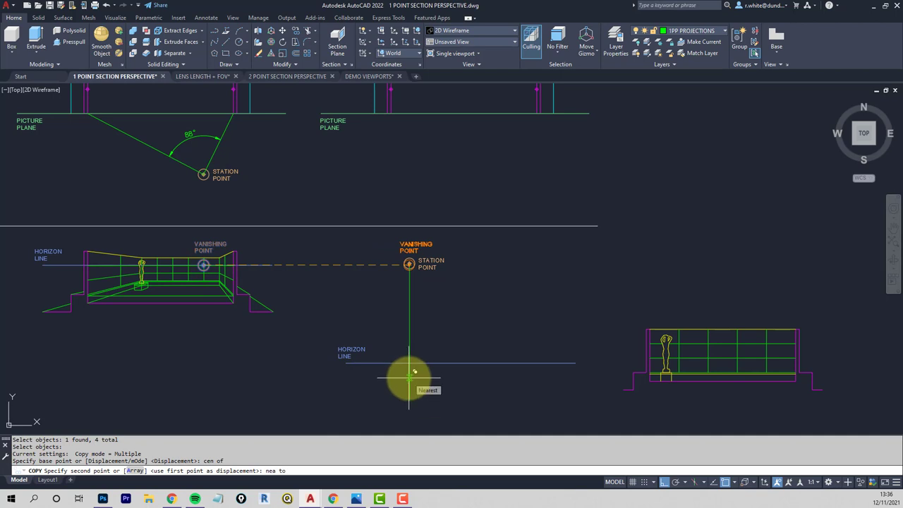
left_click(410, 376)
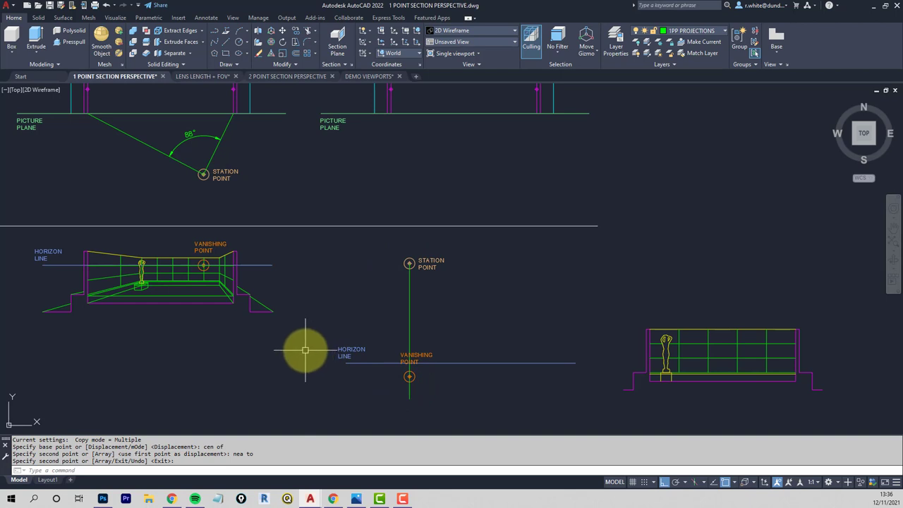
scroll(305, 349, "down", 3)
mouse_move(202, 306)
middle_mouse_down()
mouse_move(272, 299)
mouse_move(294, 306)
middle_mouse_up()
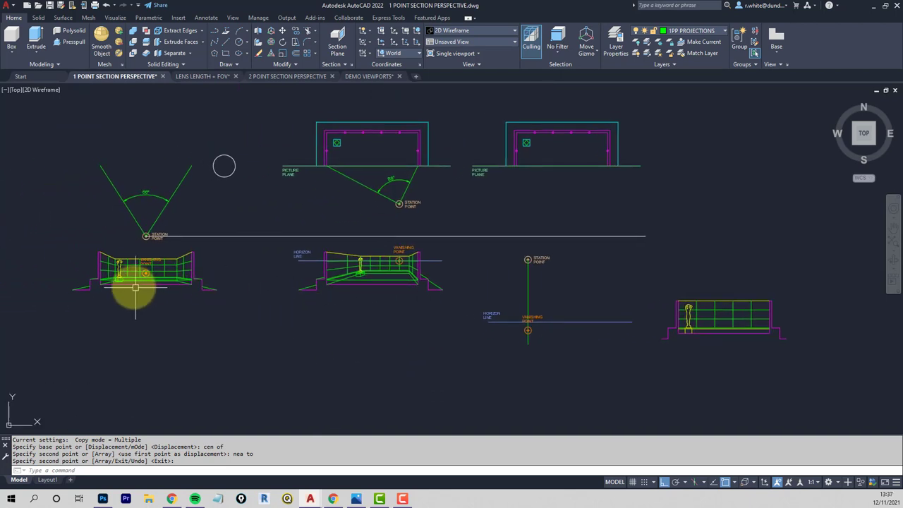
scroll(135, 288, "up", 4)
scroll(153, 263, "down", 2)
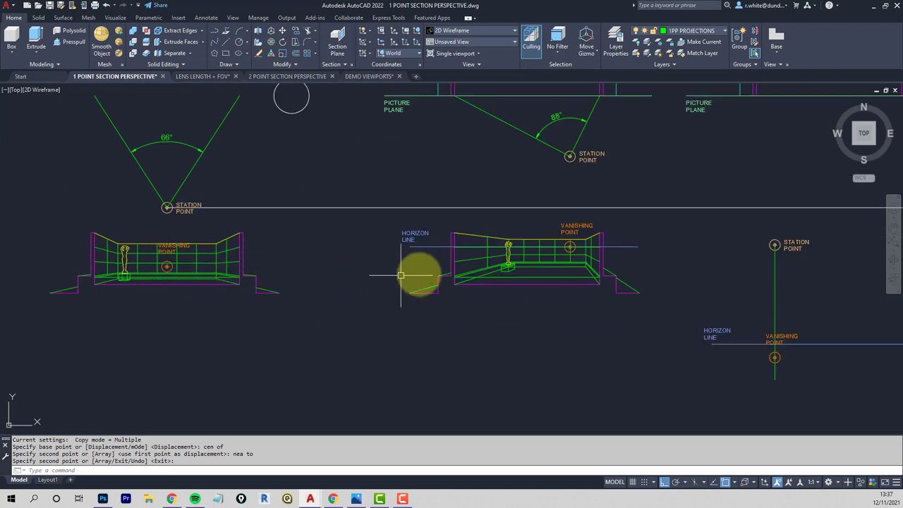
middle_click_drag(339, 276, 269, 313)
scroll(359, 299, "down", 2)
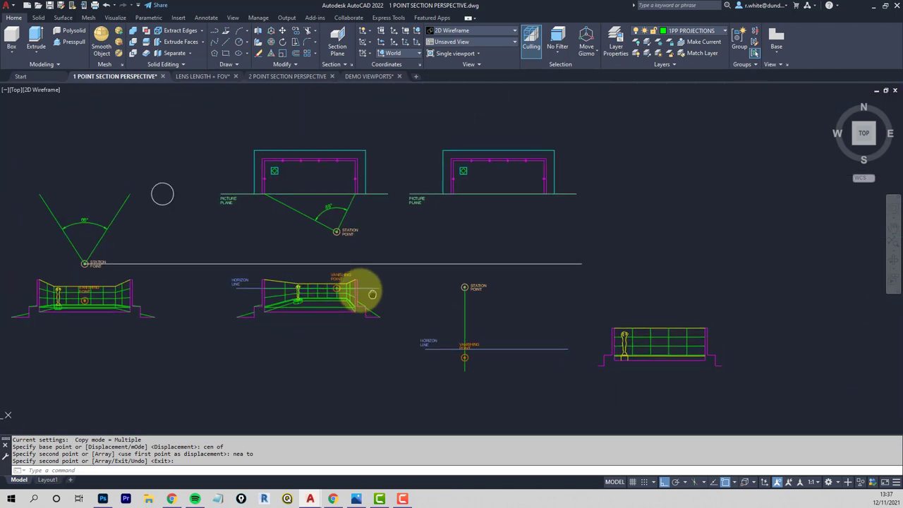
middle_click_drag(359, 292, 459, 323)
scroll(409, 323, "up", 2)
key("Escape")
key("Escape")
key("Escape")
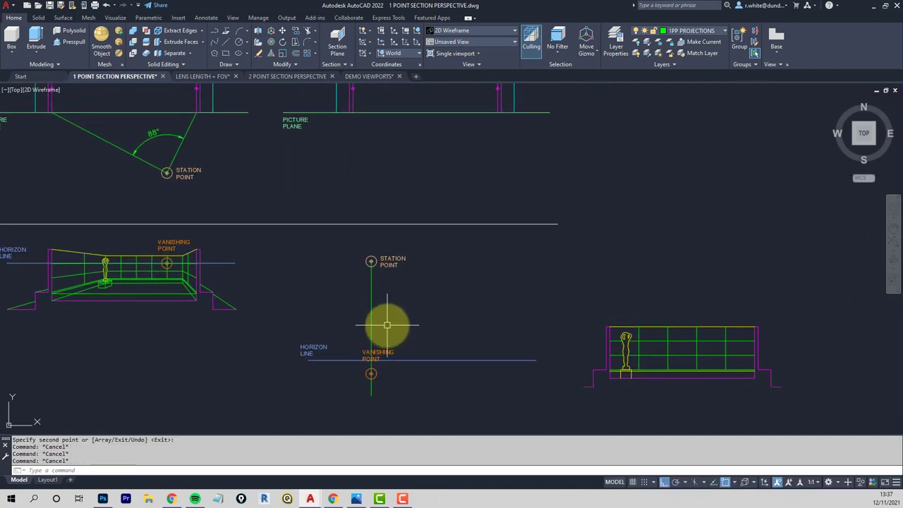
middle_click_drag(390, 316, 685, 324)
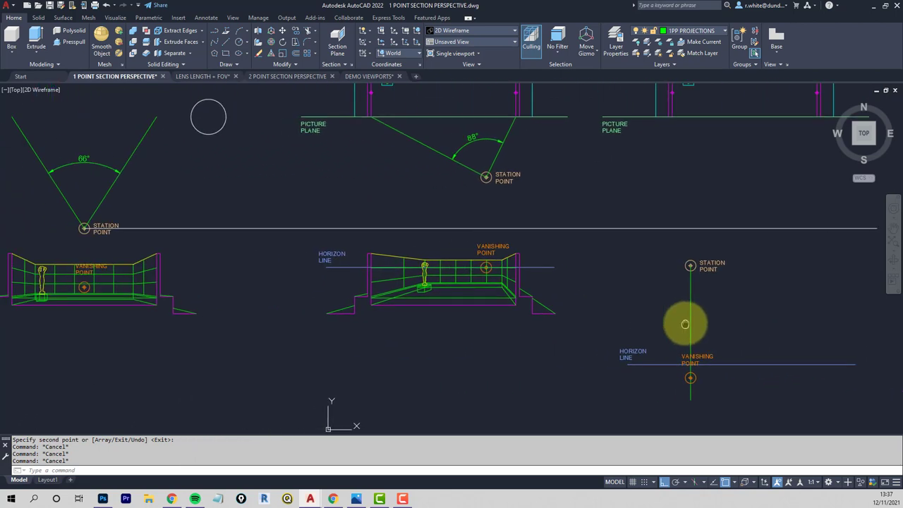
mouse_move(685, 324)
middle_mouse_down()
mouse_move(348, 315)
mouse_move(296, 349)
middle_mouse_up()
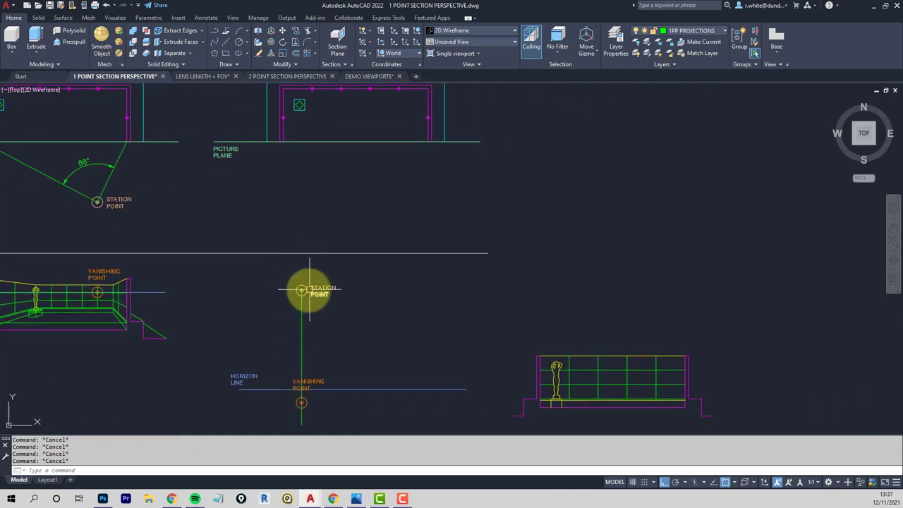
middle_click_drag(306, 286, 328, 303)
mouse_move(321, 351)
middle_mouse_down()
mouse_move(343, 325)
mouse_move(379, 343)
middle_mouse_up()
middle_click_drag(362, 242, 363, 269)
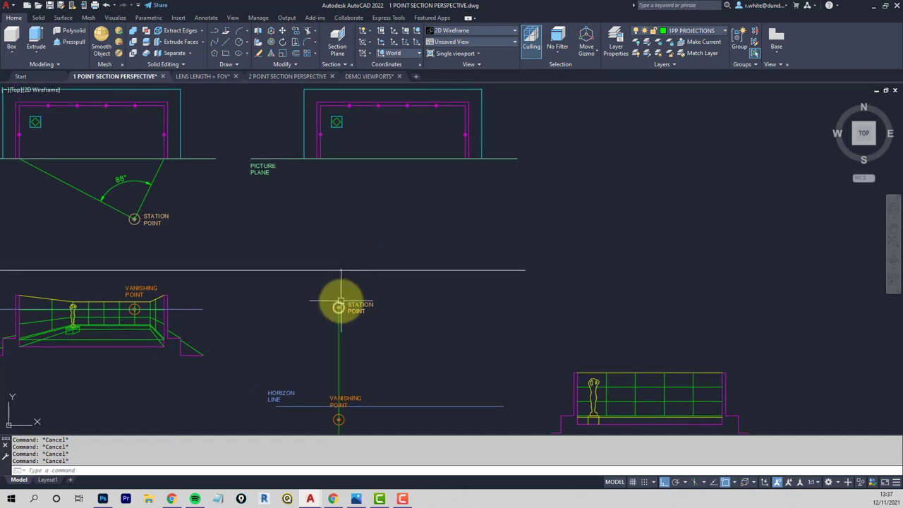
middle_click_drag(339, 299, 337, 274)
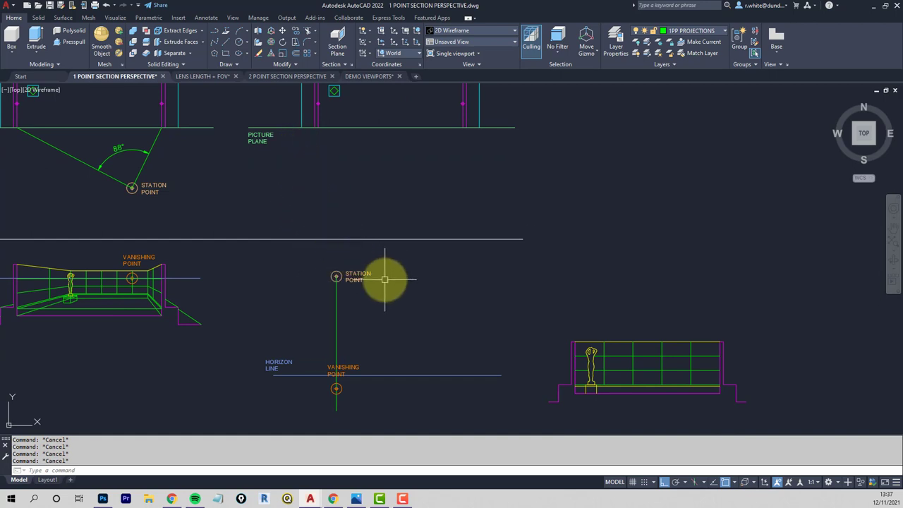
middle_click_drag(385, 279, 413, 235)
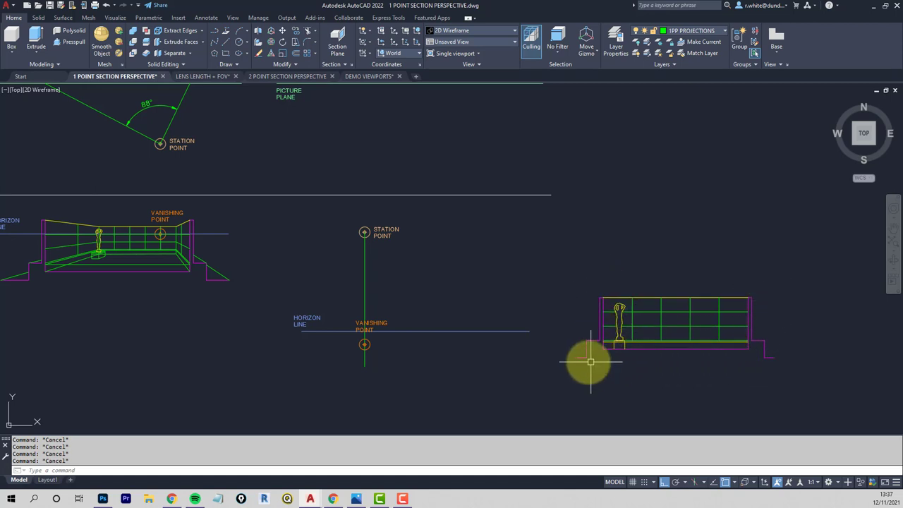
middle_click_drag(445, 288, 445, 314)
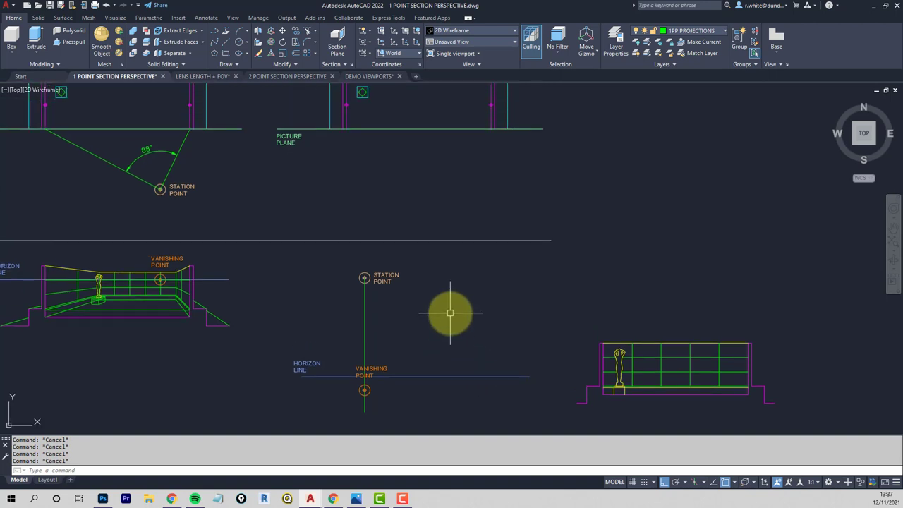
middle_click_drag(369, 214, 365, 228)
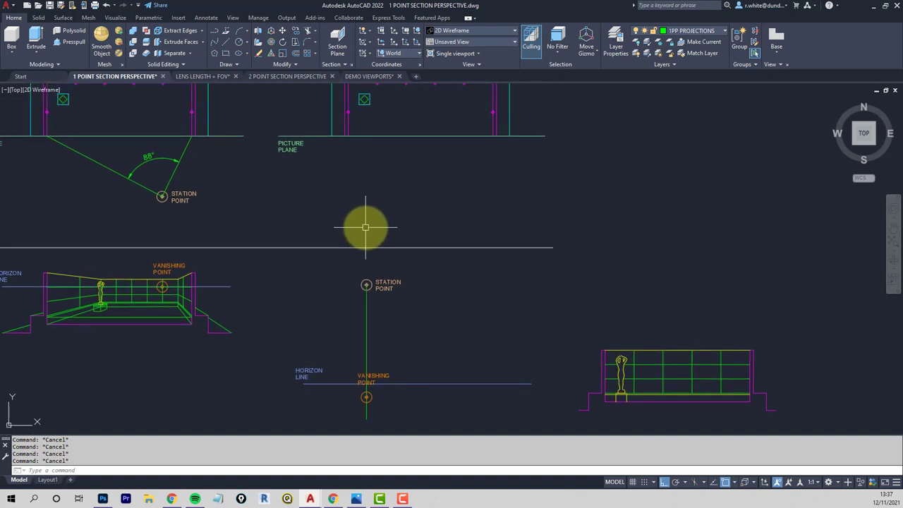
- Draw sight lines from the right picture-plane end to the station point and on to the left end
type("l")
key("Return")
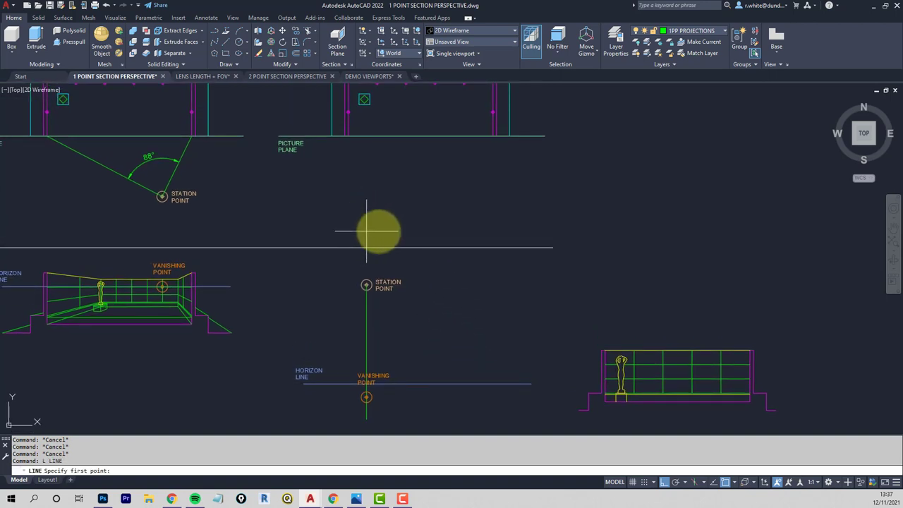
left_click(510, 136)
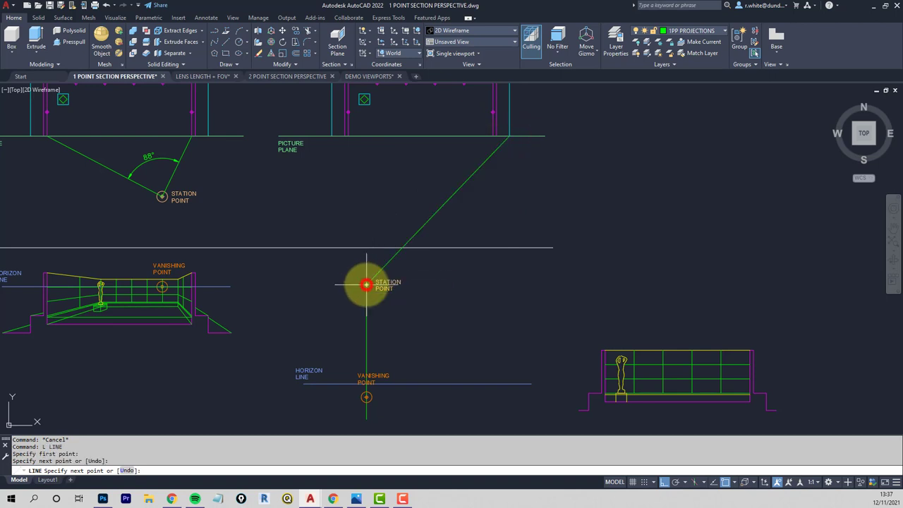
left_click(366, 285)
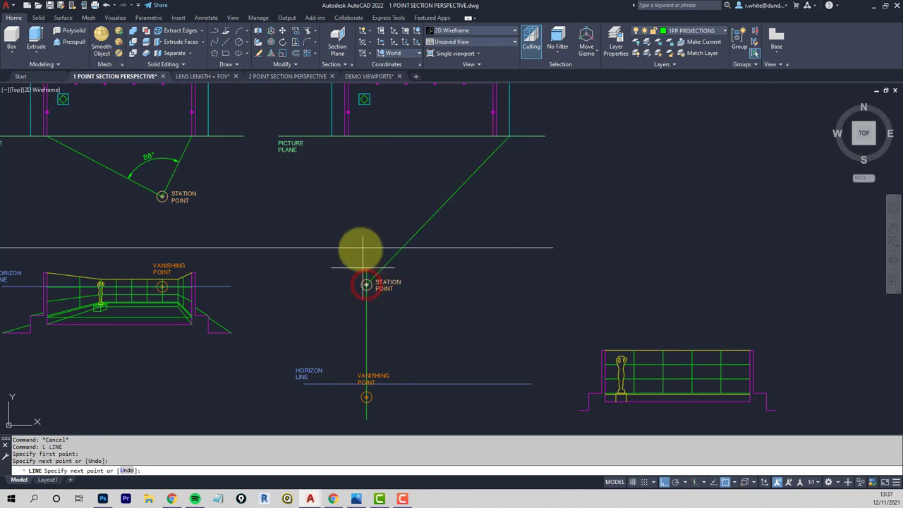
left_click(333, 131)
key("Return")
mouse_move(352, 151)
middle_mouse_down()
mouse_move(383, 167)
mouse_move(312, 177)
middle_mouse_up()
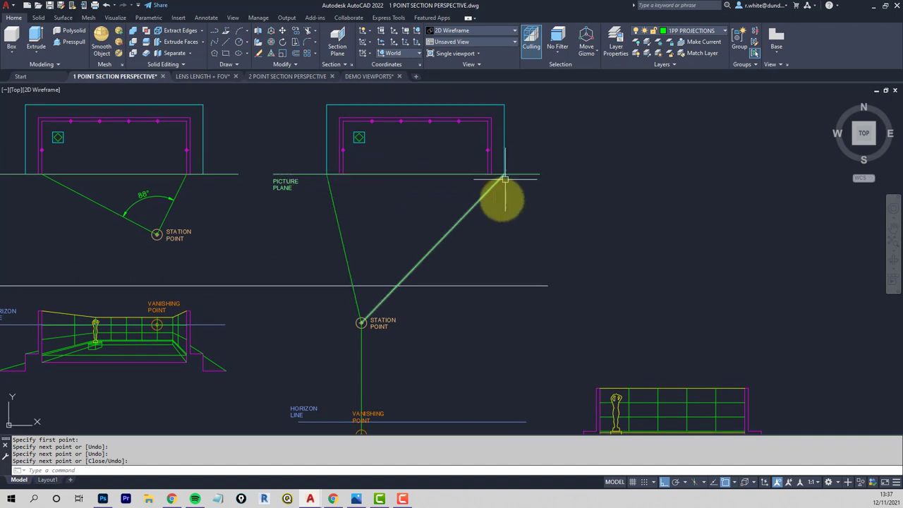
mouse_move(499, 195)
middle_mouse_down()
mouse_move(484, 185)
mouse_move(487, 209)
middle_mouse_up()
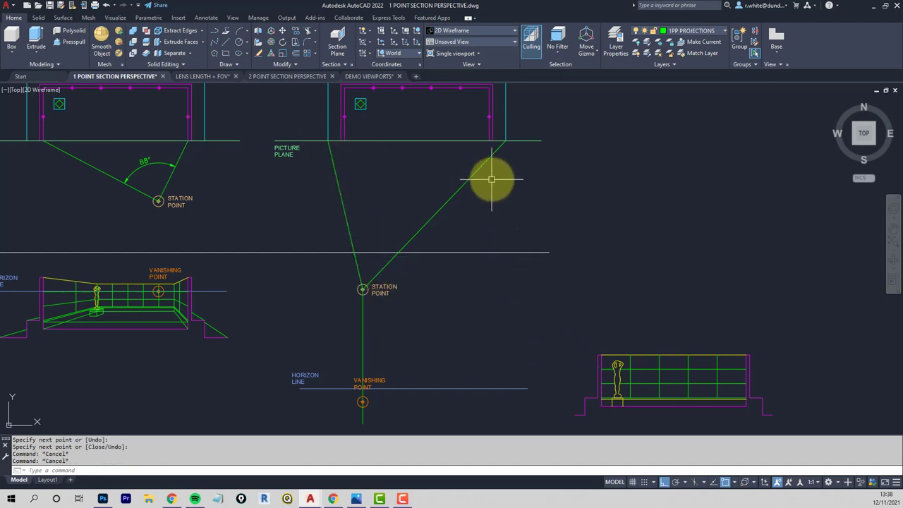
type("l")
key("Return")
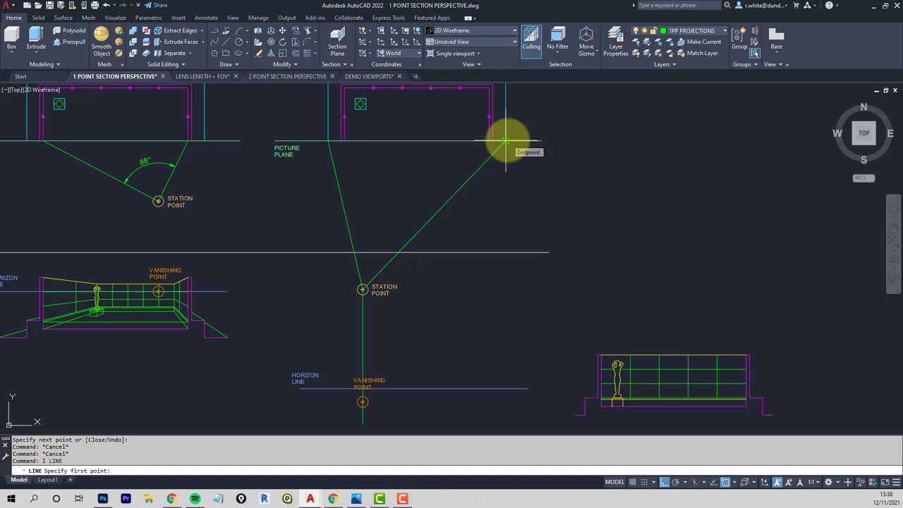
- Drop vertical lines from both picture-plane ends down below the horizon line
left_click(506, 141)
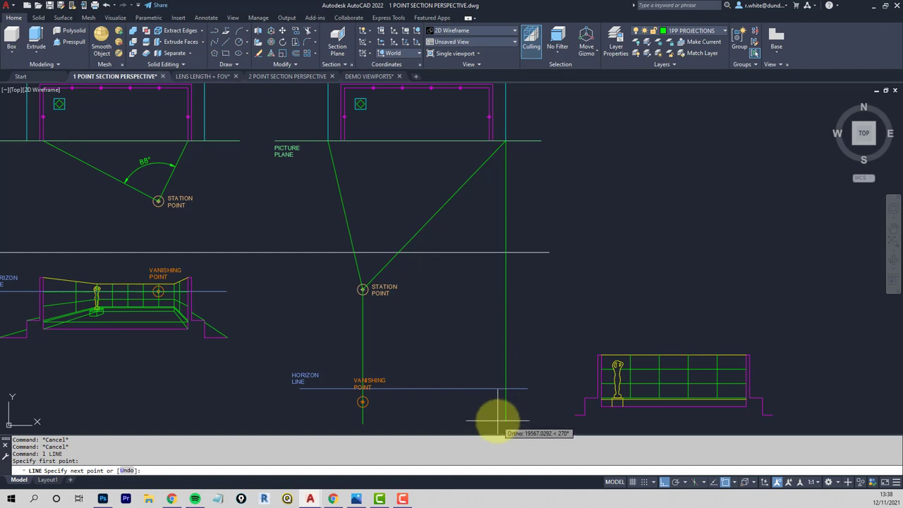
key("space")
key("space")
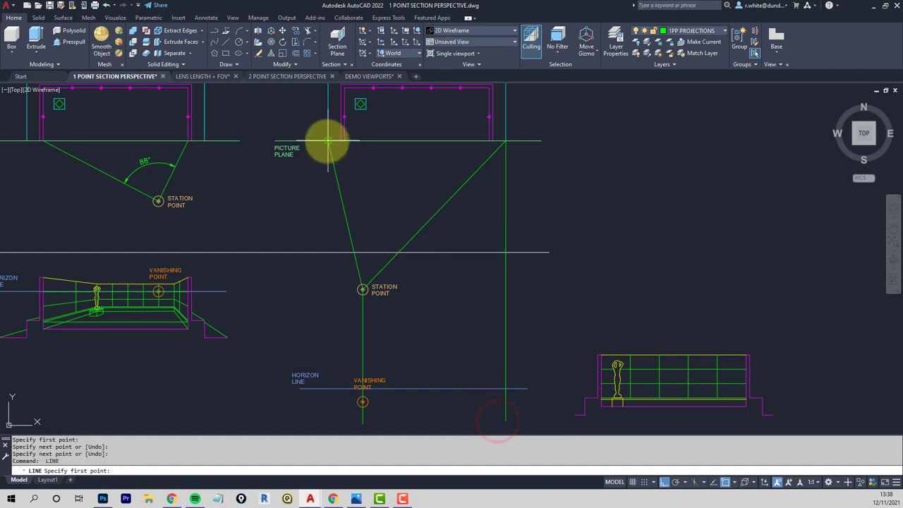
left_click(328, 141)
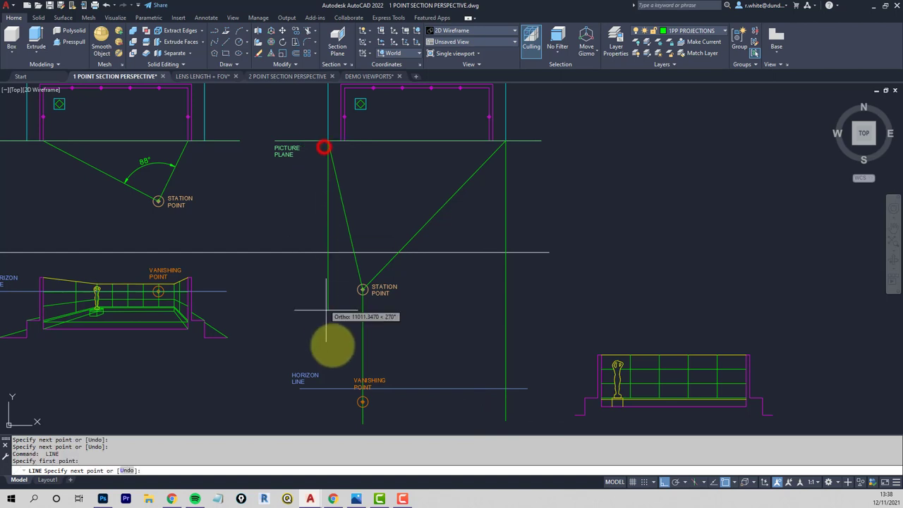
left_click(319, 411)
key("space")
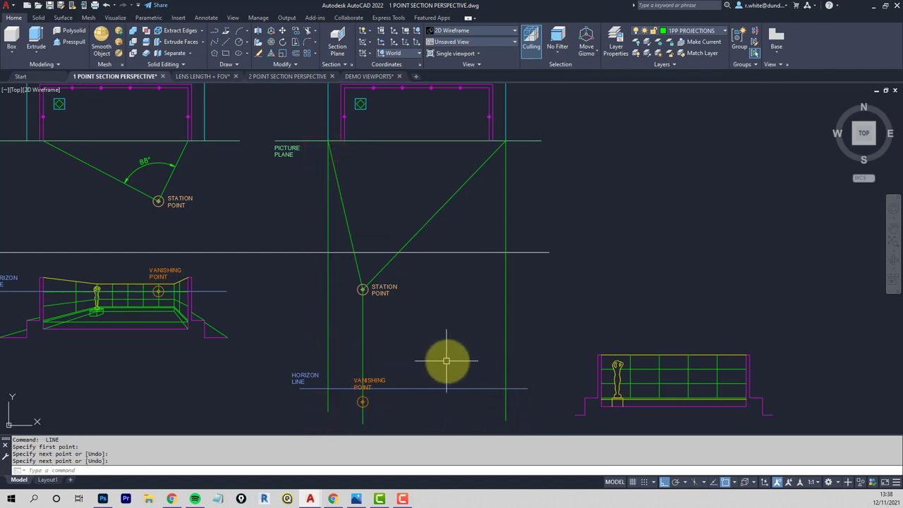
- Select the section's steps, walls and floor outline with windows for copying
type("cp")
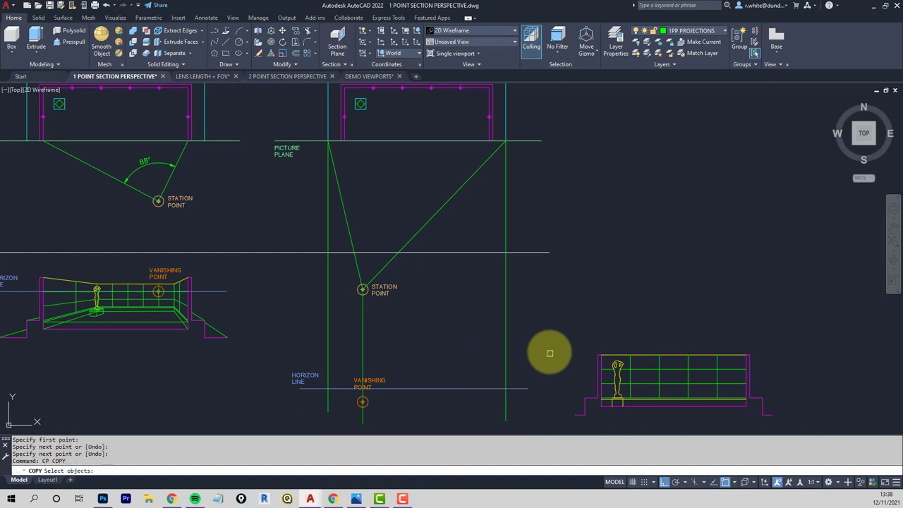
middle_click_drag(549, 353, 484, 297)
key("space")
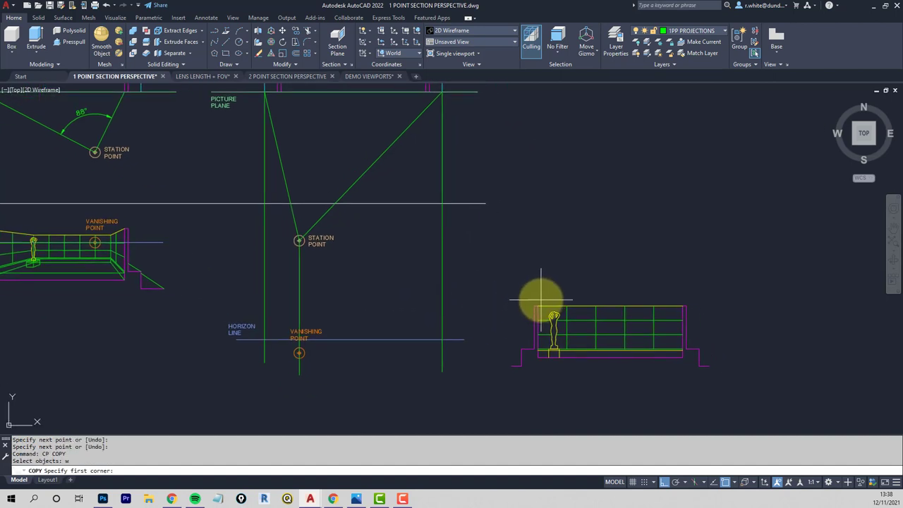
left_click(540, 302)
left_click(489, 386)
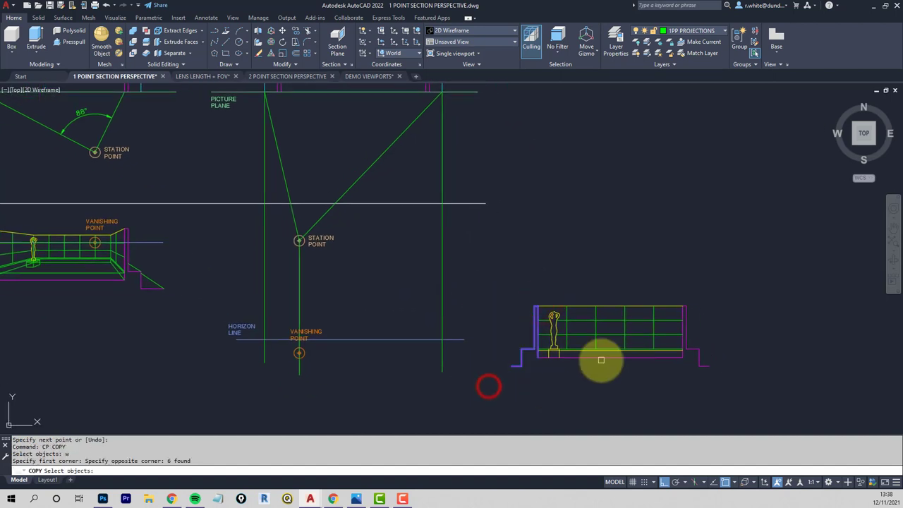
left_click(603, 357)
type("w")
key("space")
left_click(730, 286)
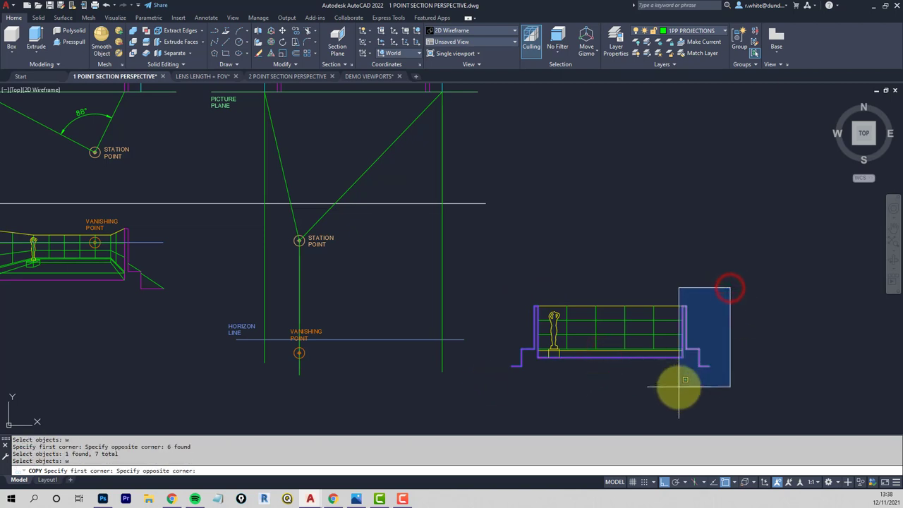
left_click(679, 387)
key("space")
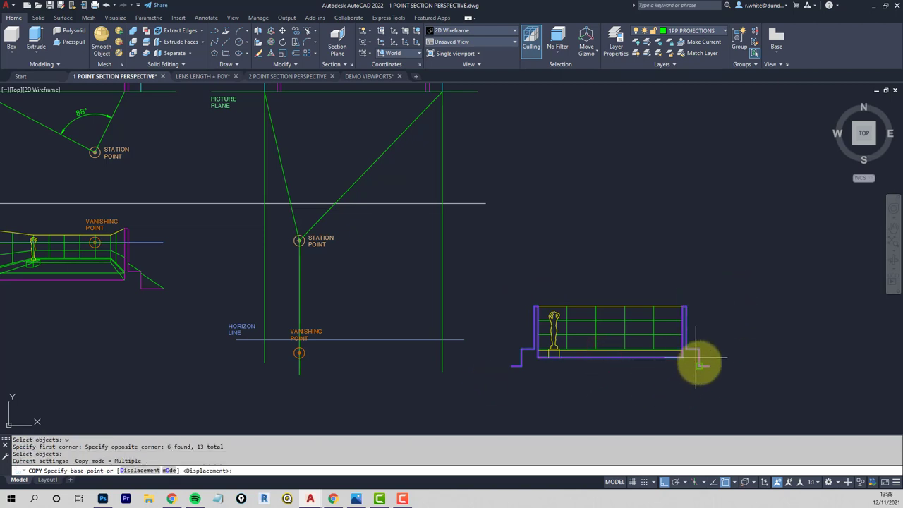
- Place the section copy around the vanishing point, using the stair corner as base point
left_click(699, 349)
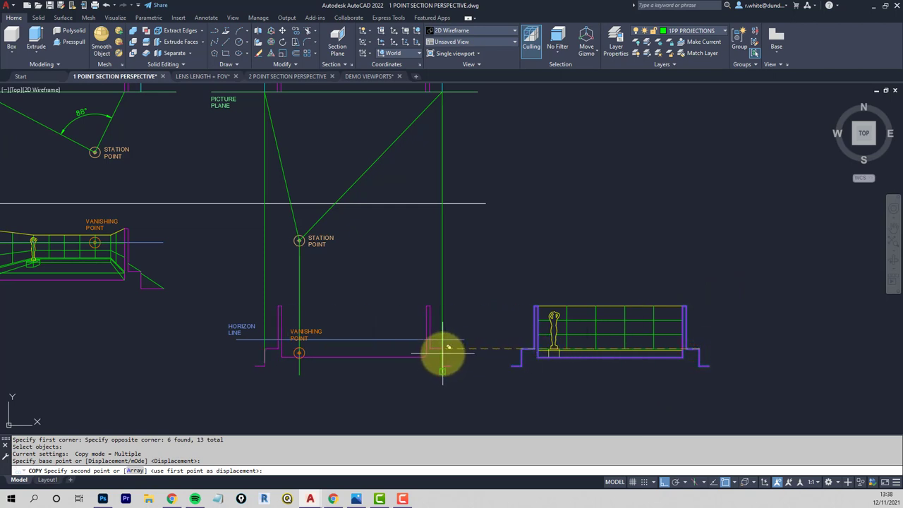
left_click(443, 348)
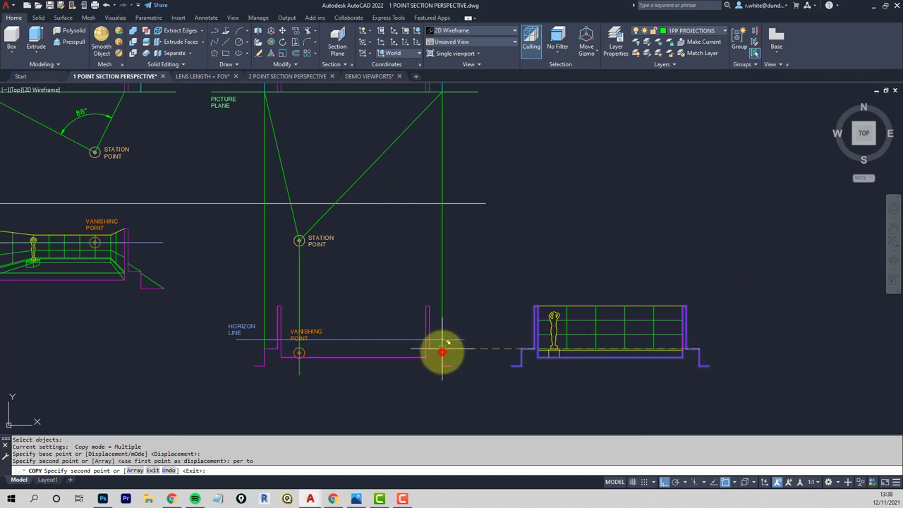
key("space")
mouse_move(313, 360)
middle_mouse_down()
mouse_move(350, 351)
mouse_move(355, 374)
middle_mouse_up()
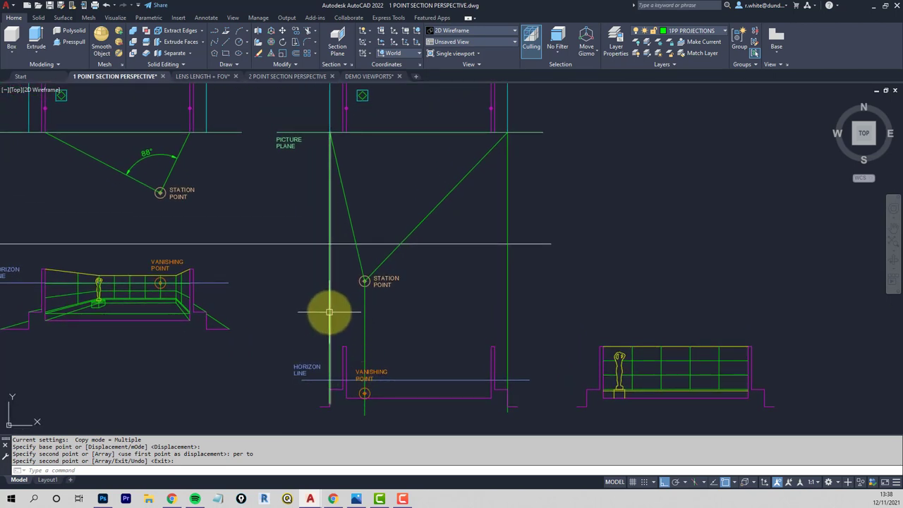
- Erase the long horizontal construction line
scroll(363, 262, "down", 1)
scroll(394, 258, "up", 1)
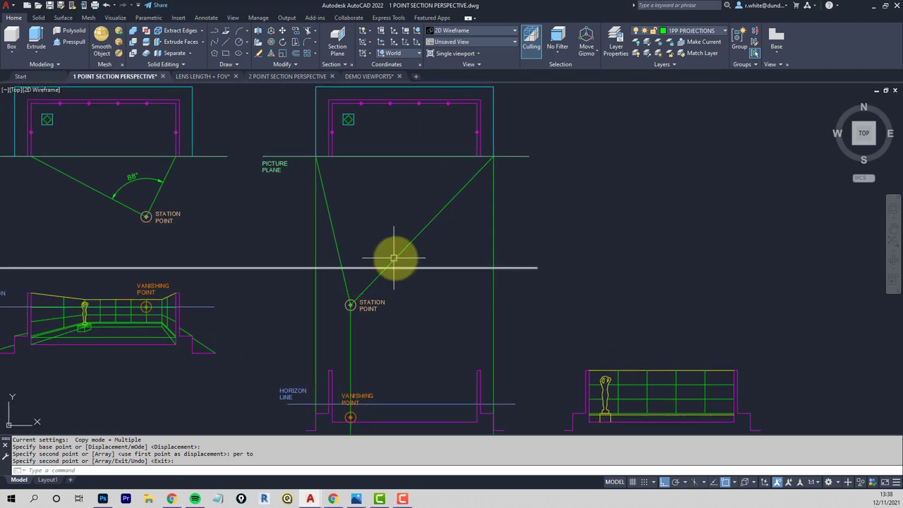
left_click(451, 198)
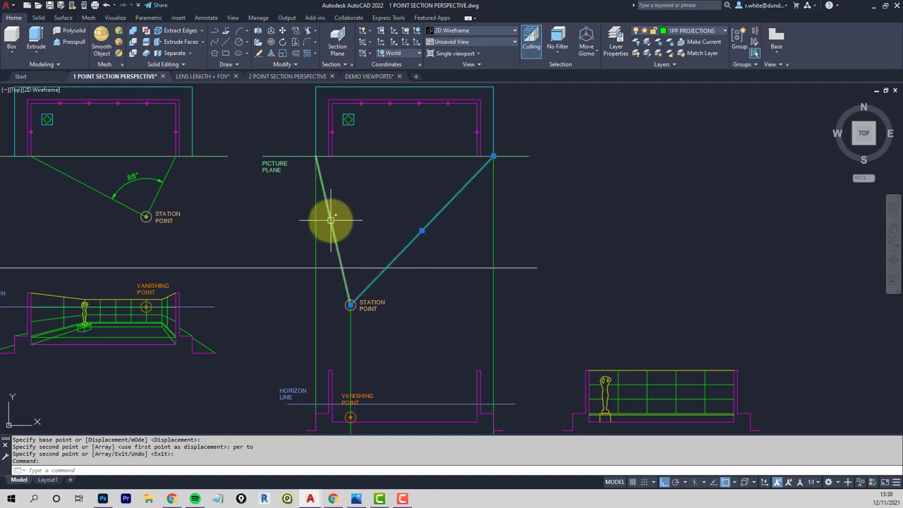
scroll(329, 219, "down", 2)
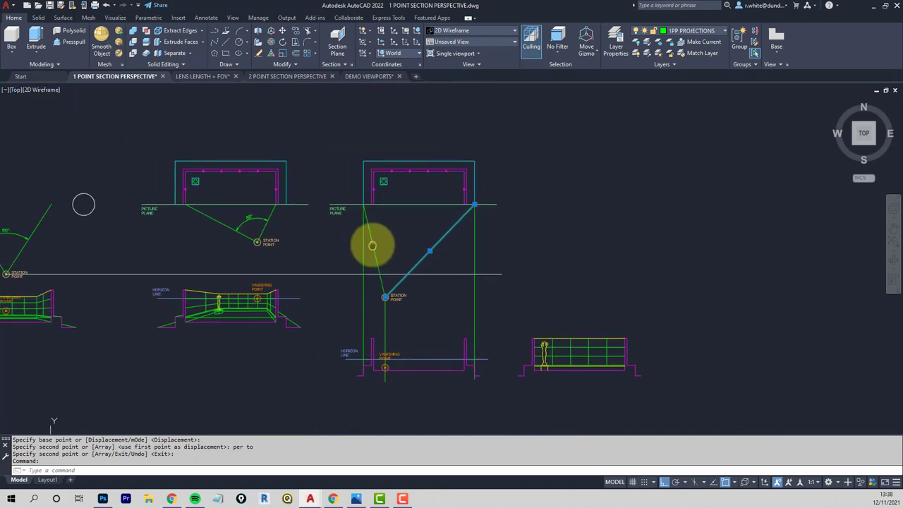
key("Escape")
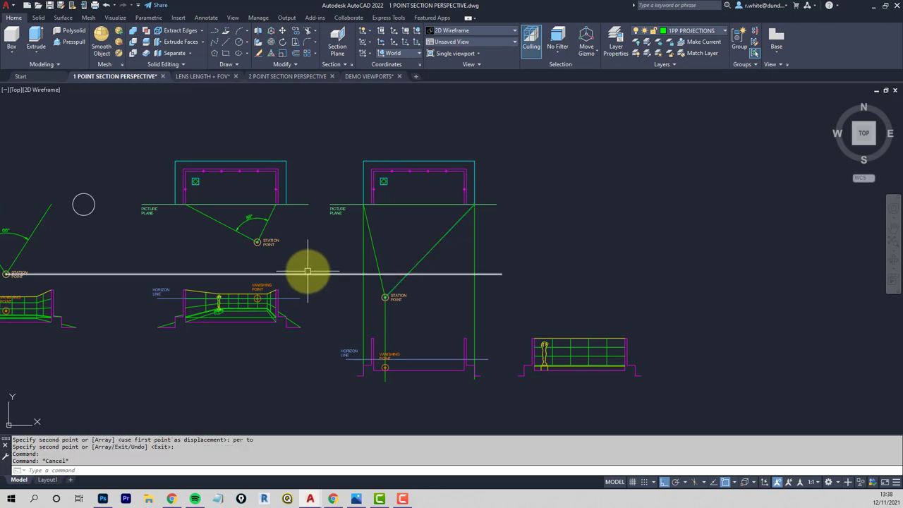
left_click(308, 273)
key("Delete")
- Select both lines joining the picture plane to the station point for removal
scroll(395, 248, "up", 2)
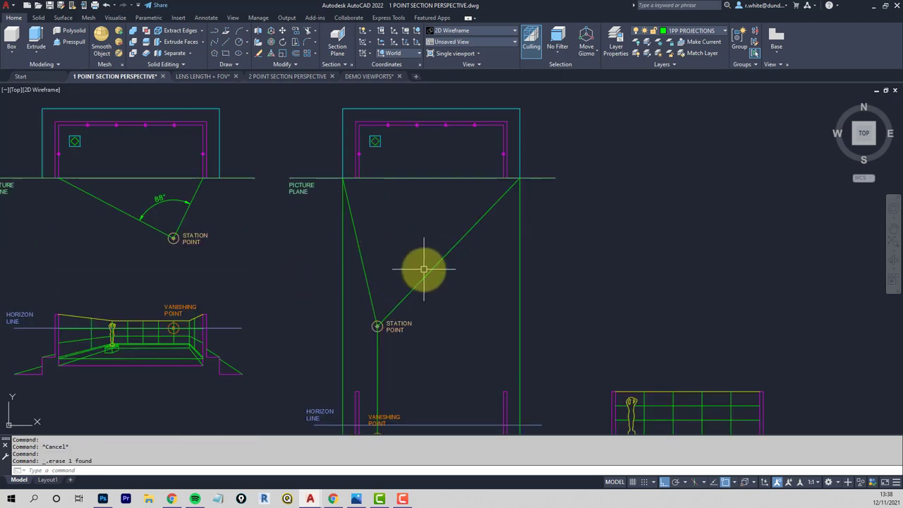
left_click(413, 266)
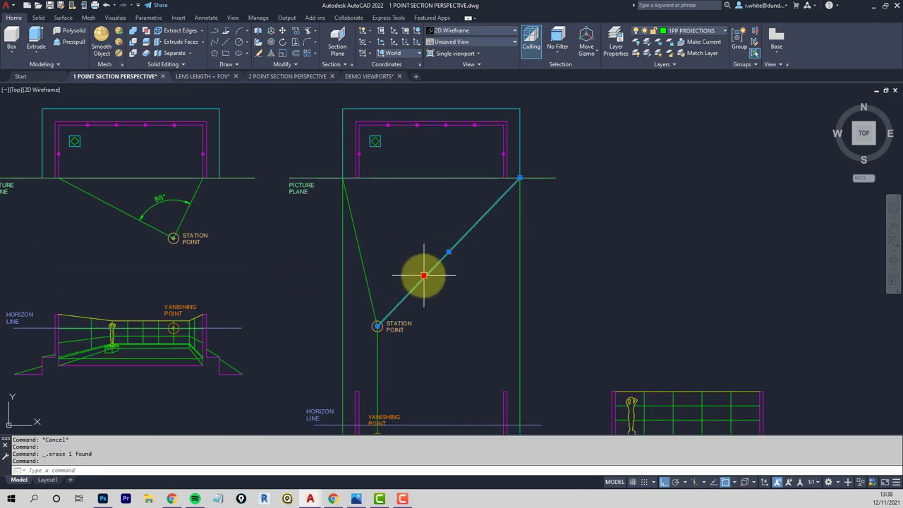
left_click(362, 272)
middle_click_drag(417, 271, 414, 238)
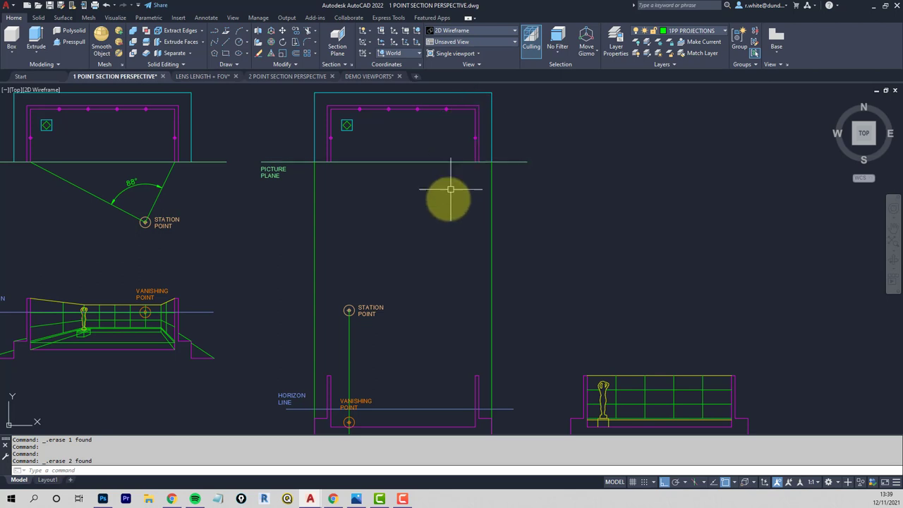
- Draw a projection line from the room's top-right back corner down to the station point
type("l")
key("Return")
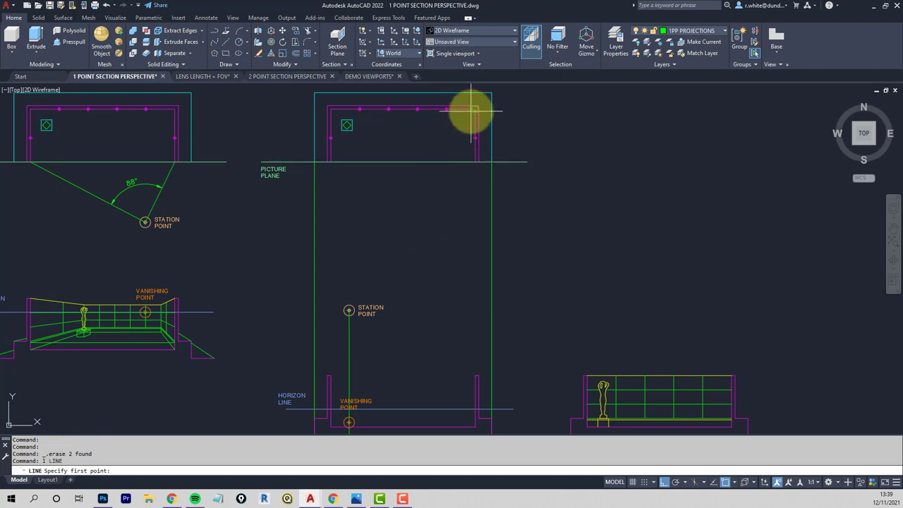
left_click(473, 110)
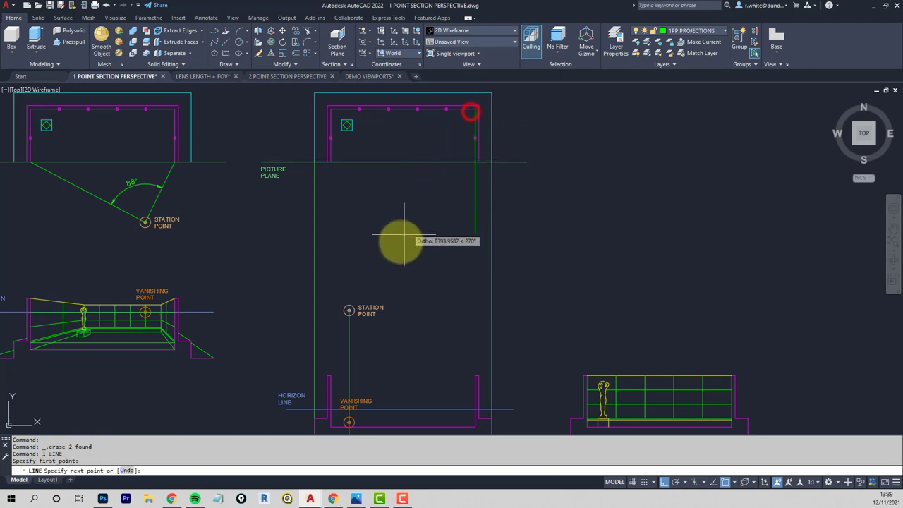
left_click(349, 311)
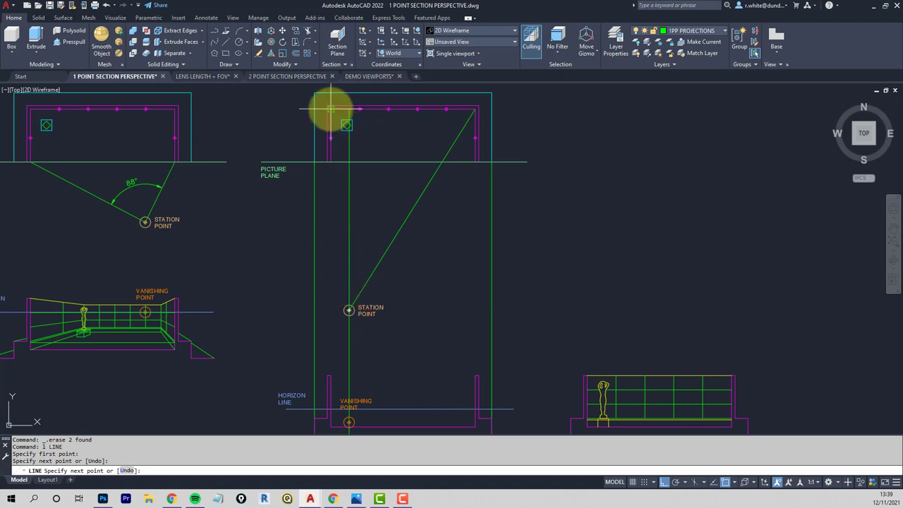
key("Return")
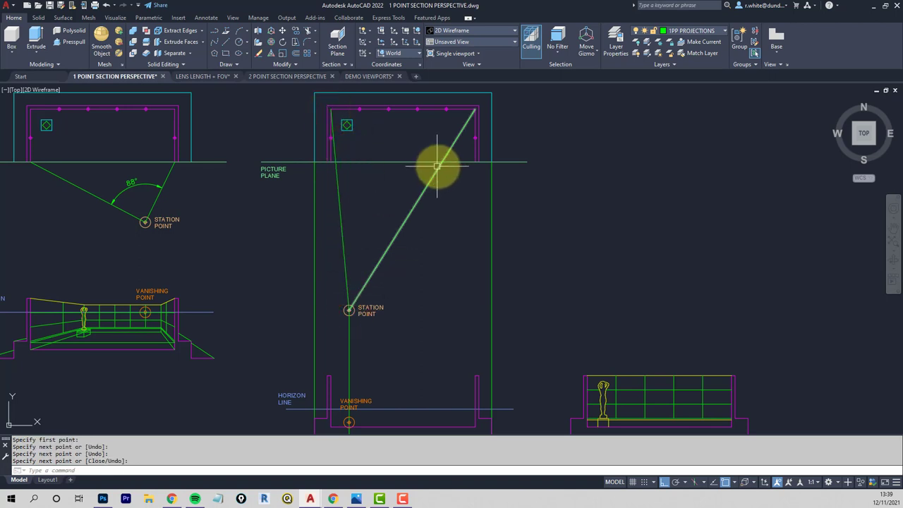
scroll(433, 165, "up", 2)
mouse_move(429, 162)
middle_mouse_down()
mouse_move(451, 209)
mouse_move(491, 212)
mouse_move(475, 223)
middle_mouse_up()
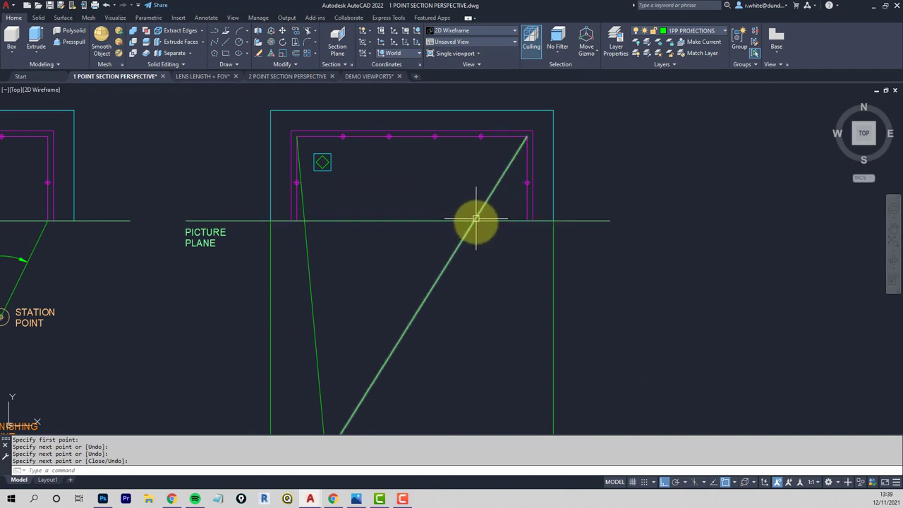
type("l")
key("Return")
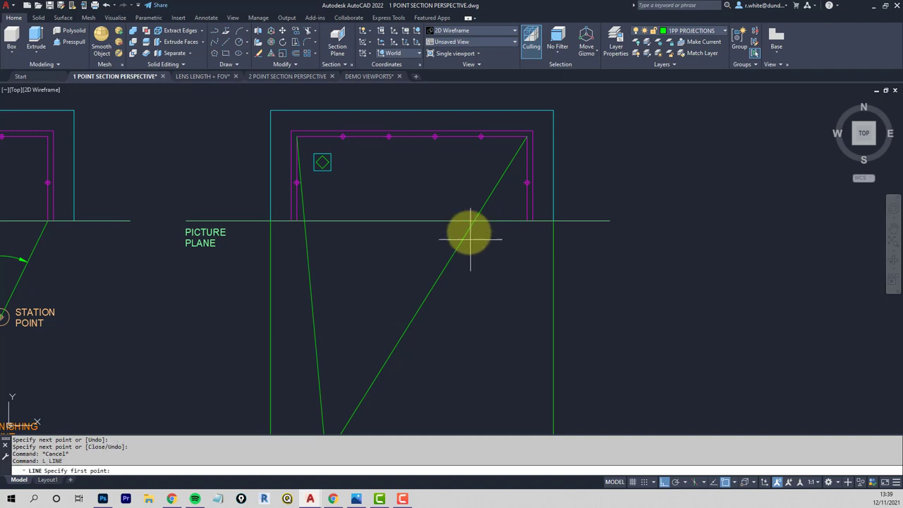
- Enable Intersection snap and drop a vertical from the right projection's picture-plane crossing through the section
left_click(736, 480)
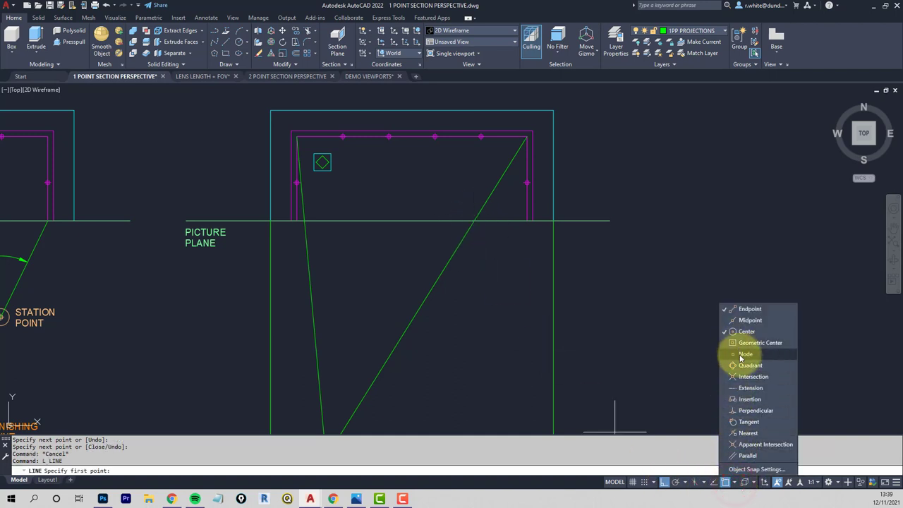
left_click(744, 380)
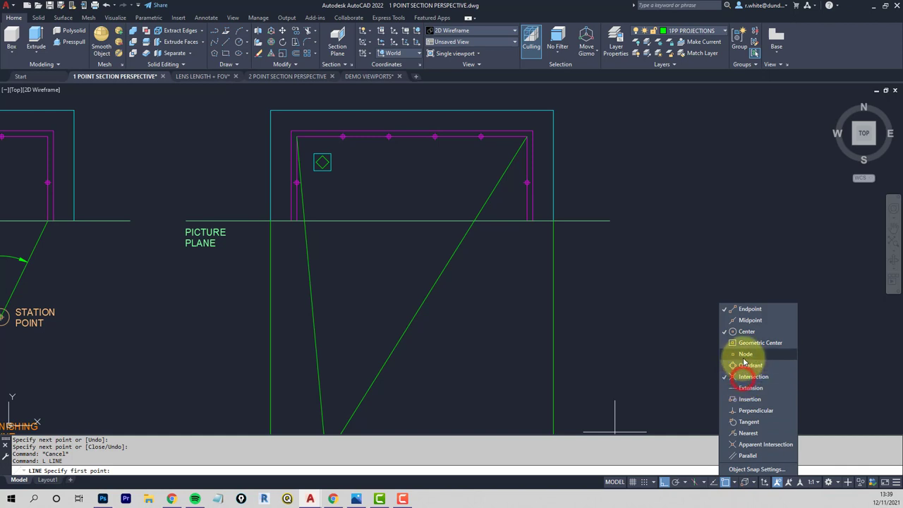
left_click(637, 325)
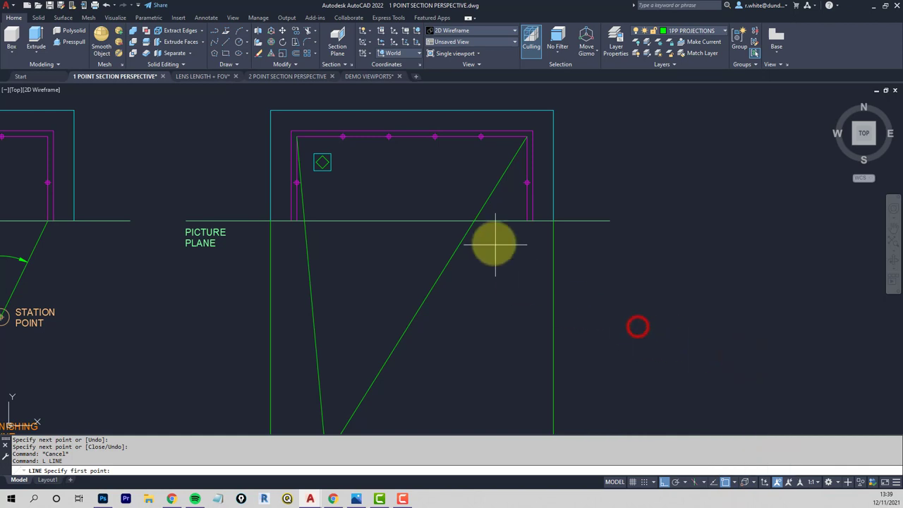
left_click(472, 221)
scroll(471, 221, "down", 10)
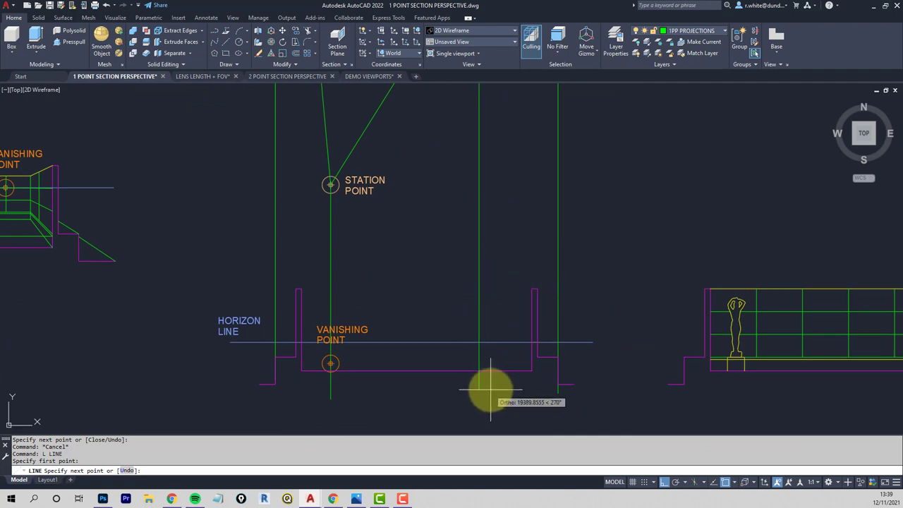
left_click(491, 389)
key("Return")
- Drop a second vertical line from where the left projection meets the picture plane
scroll(462, 226, "down", 3)
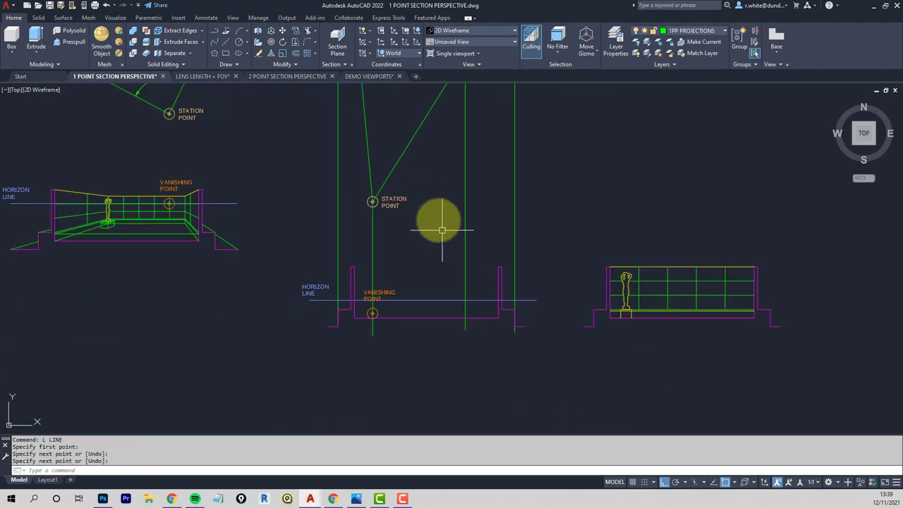
middle_click_drag(431, 222, 429, 273)
scroll(383, 195, "up", 3)
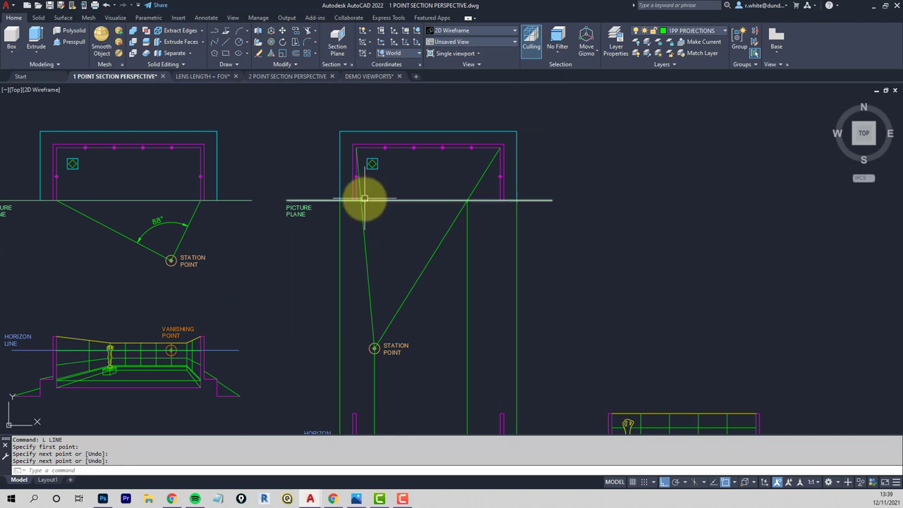
scroll(356, 205, "up", 5)
key("Escape")
key("Return")
left_click(354, 204)
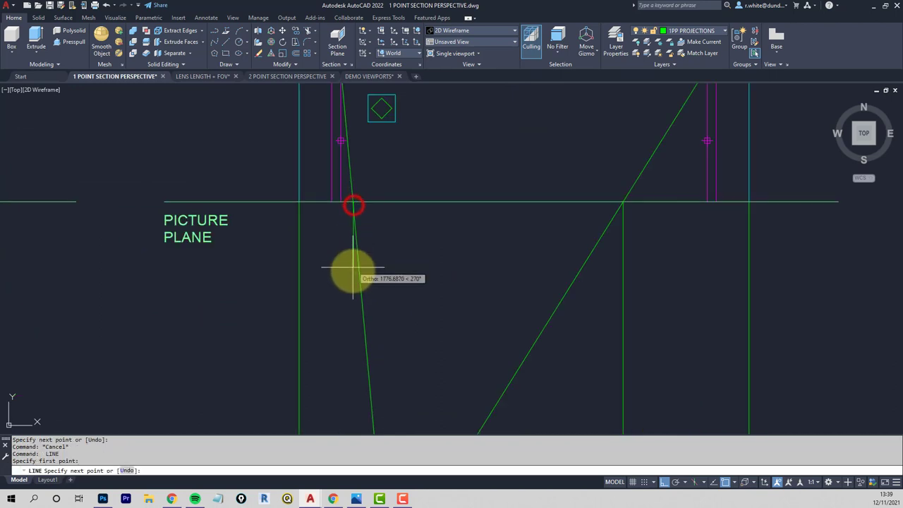
scroll(379, 206, "down", 5)
scroll(414, 365, "up", 5)
middle_click_drag(414, 364, 414, 325)
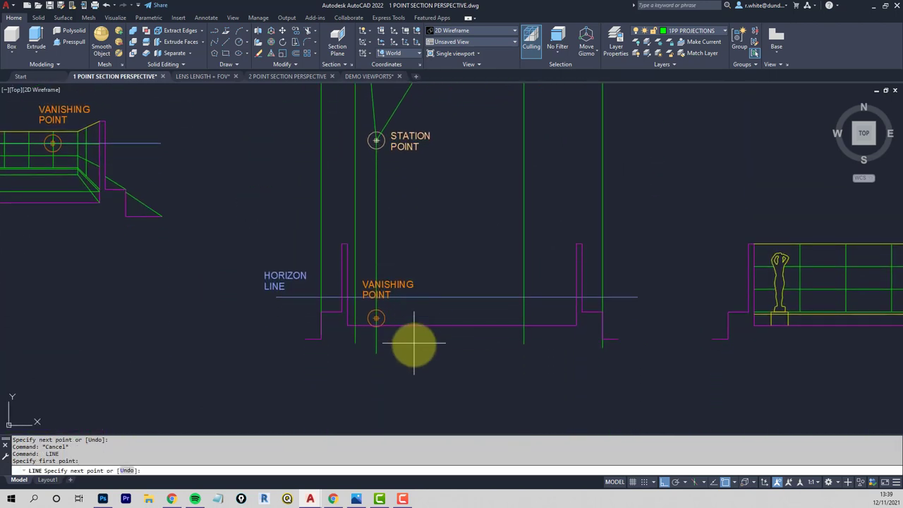
right_click(414, 354)
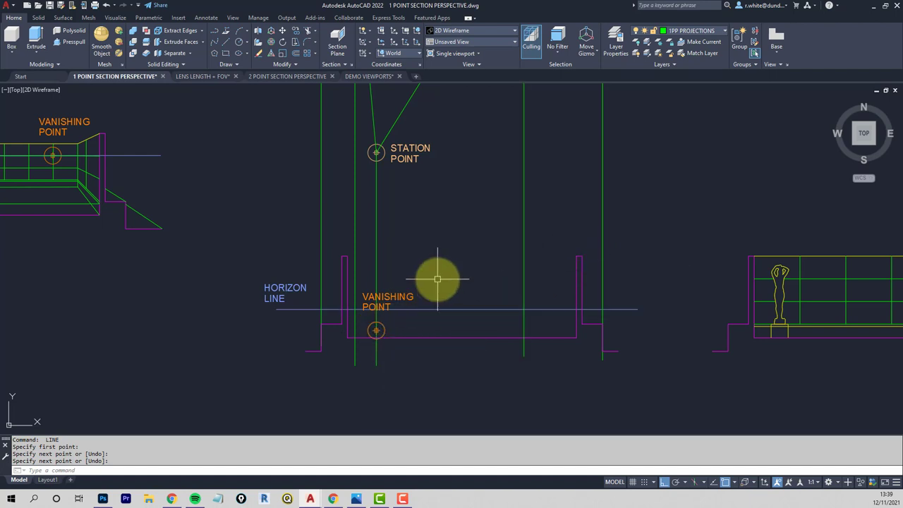
- Draw lines from the right wall top to the vanishing point and on to the left wall top
type("l")
key("Return")
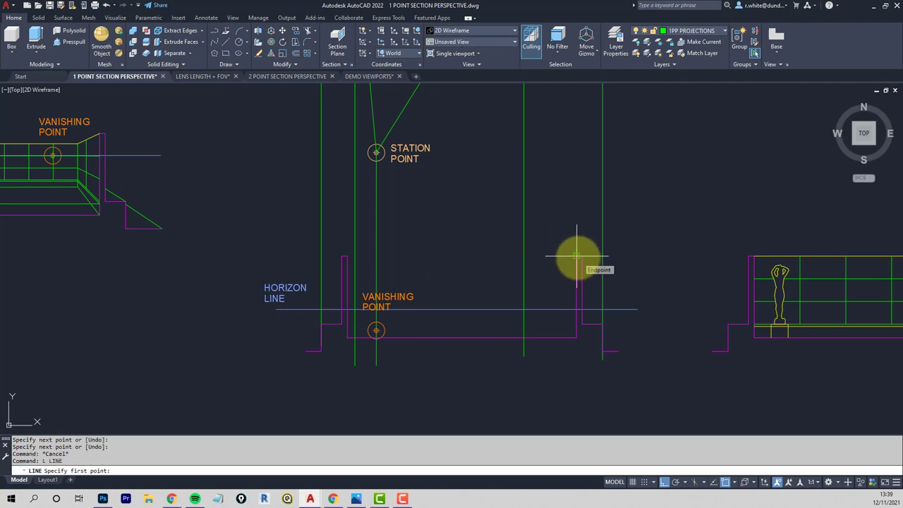
left_click(577, 256)
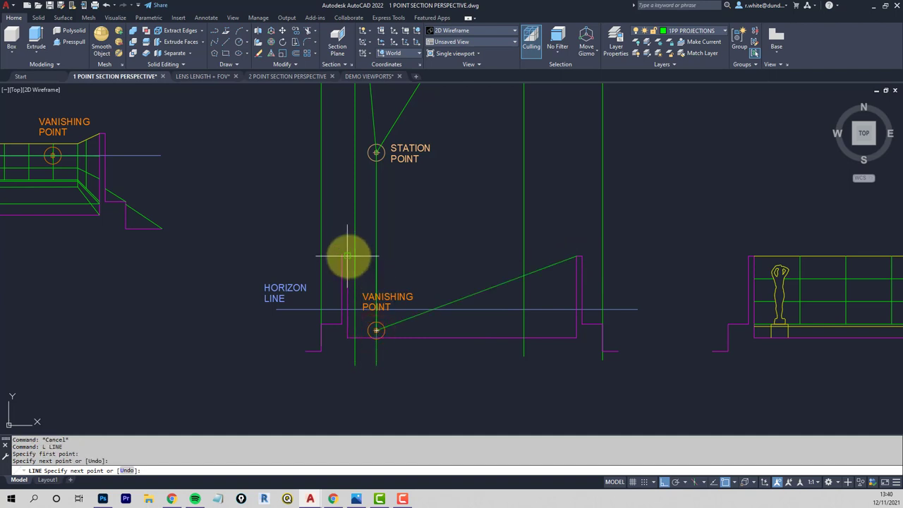
key("Return")
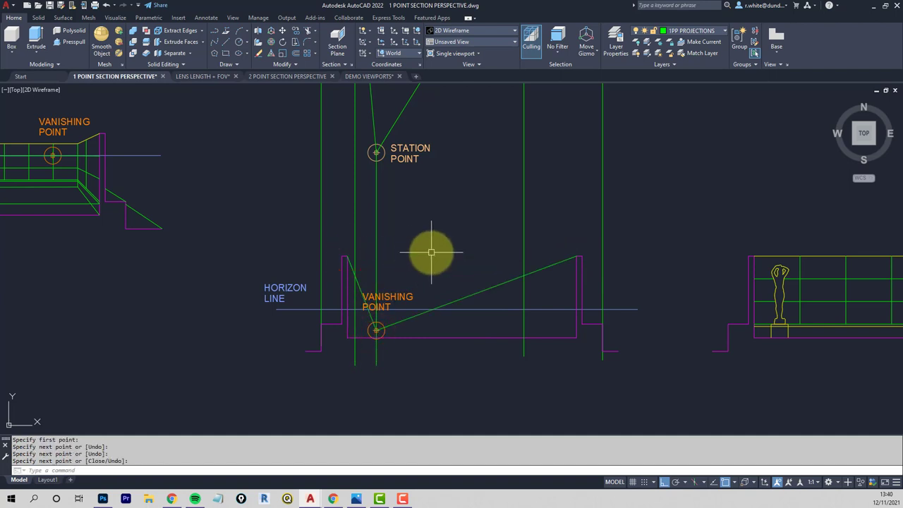
- Mark the two wall-top intersections with small circles
scroll(525, 275, "up", 3)
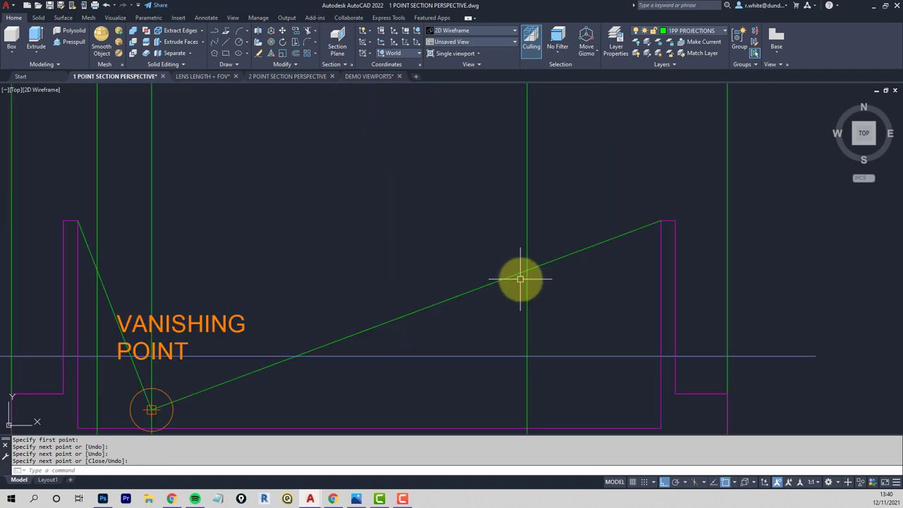
type("c")
key("Return")
left_click(524, 271)
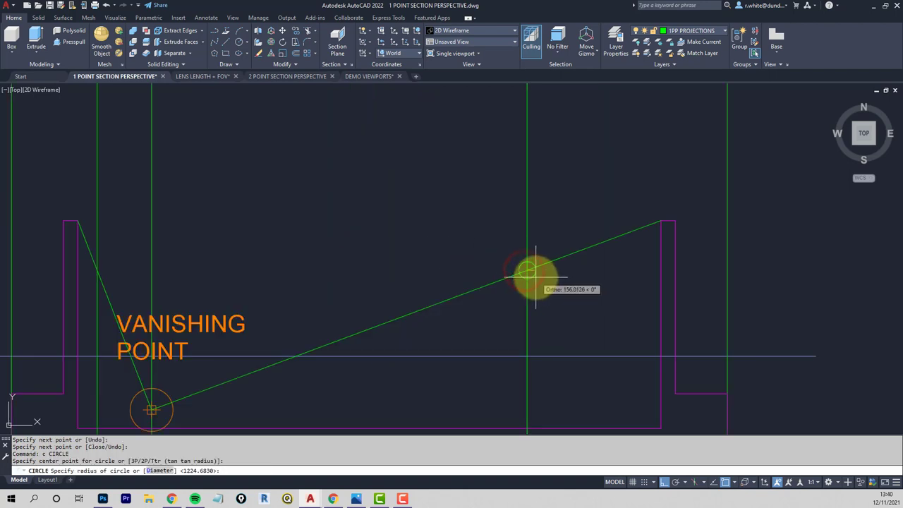
left_click(537, 273)
middle_click_drag(355, 298, 519, 292)
key("Return")
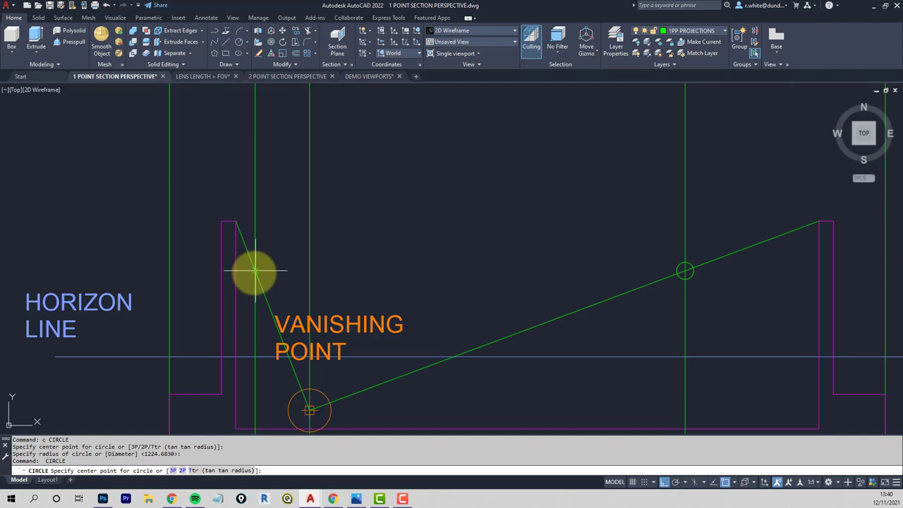
left_click(255, 270)
scroll(268, 271, "up", 4)
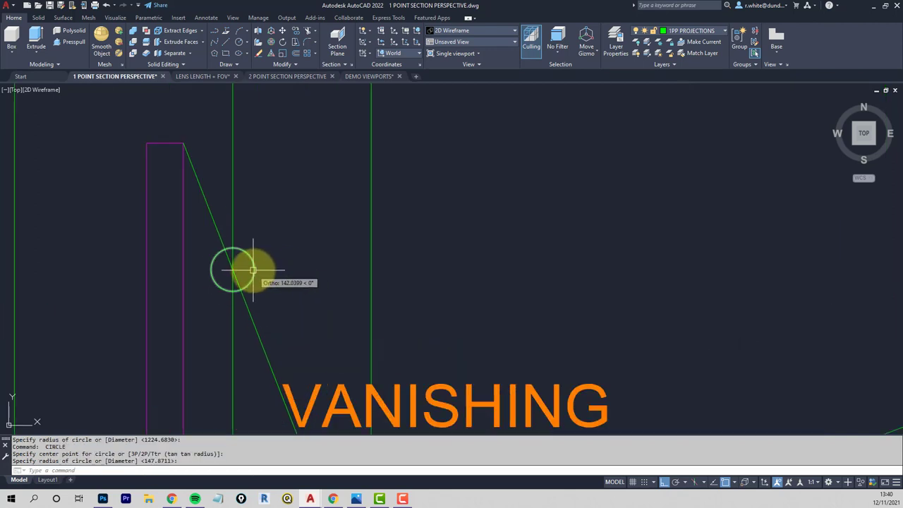
scroll(253, 270, "down", 4)
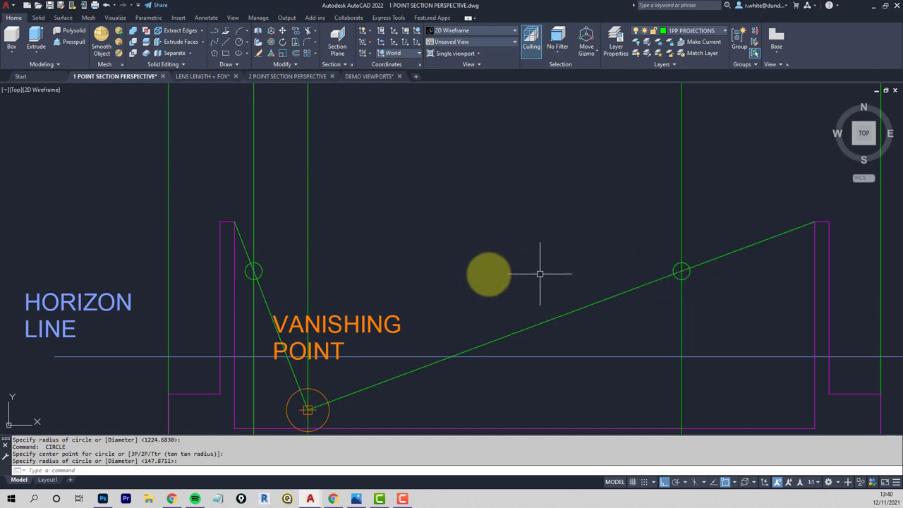
key("Escape")
- Draw a horizontal line joining the two circled intersections
type("l")
key("space")
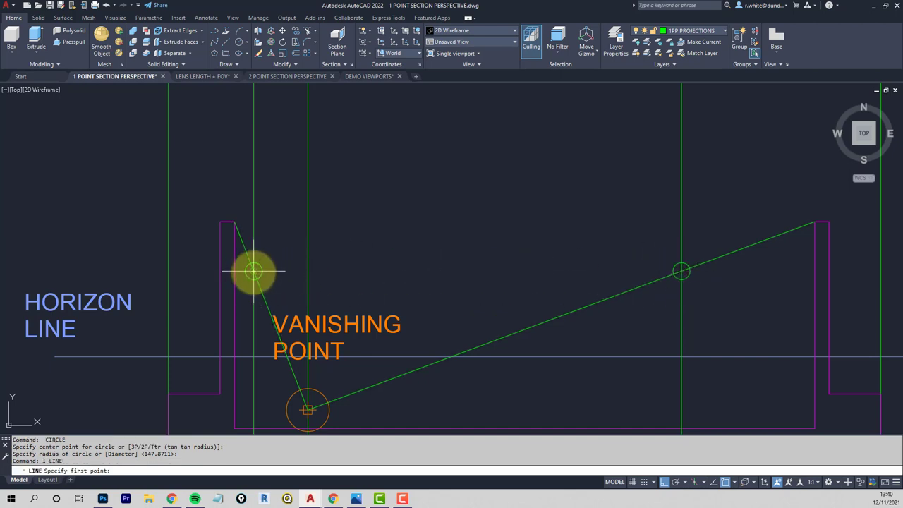
left_click(254, 270)
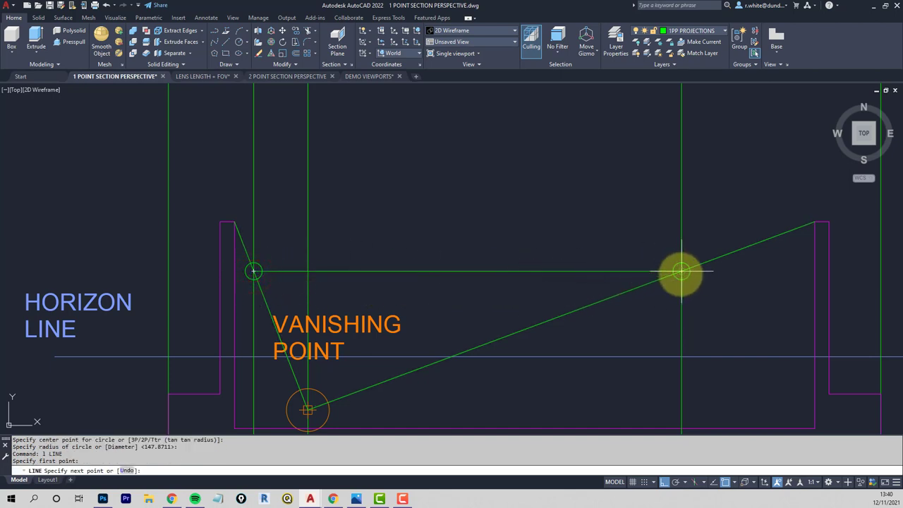
key("space")
scroll(651, 292, "down", 2)
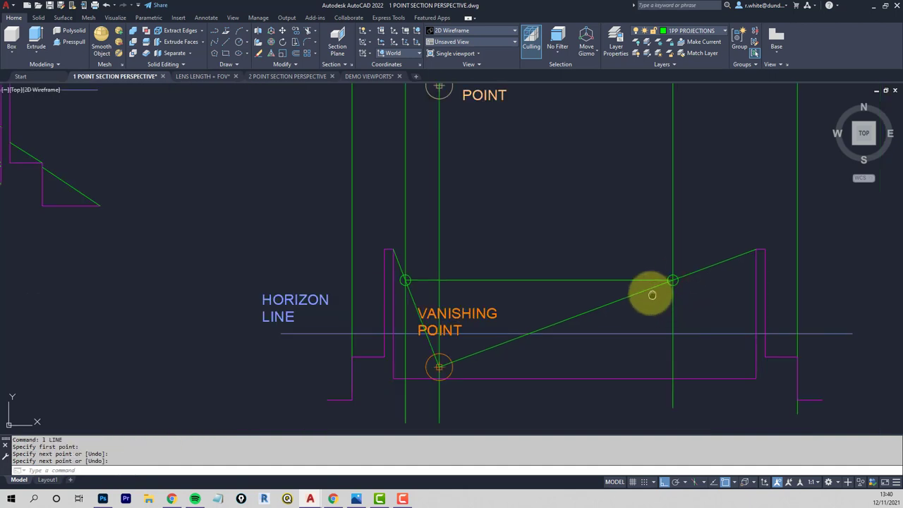
middle_click_drag(652, 292, 626, 272)
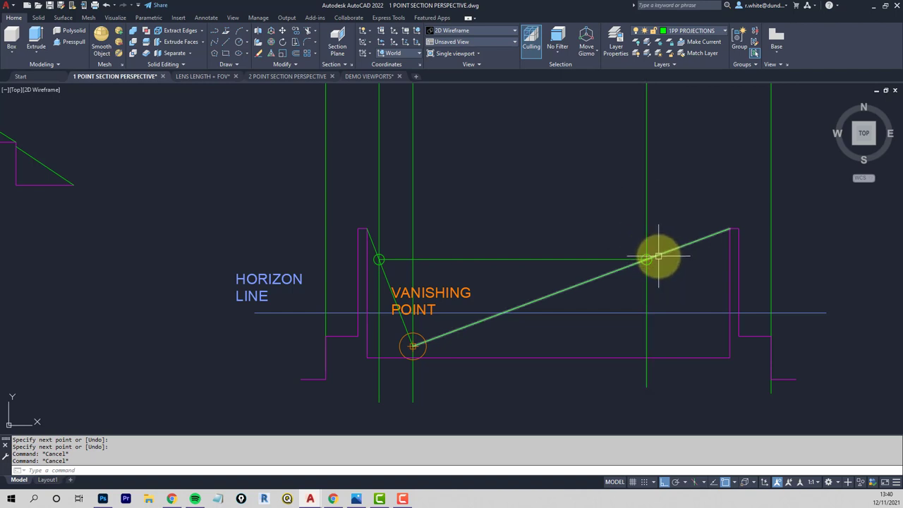
- Trim the diagonal projection line below the new horizontal edge
type("tr")
key("space")
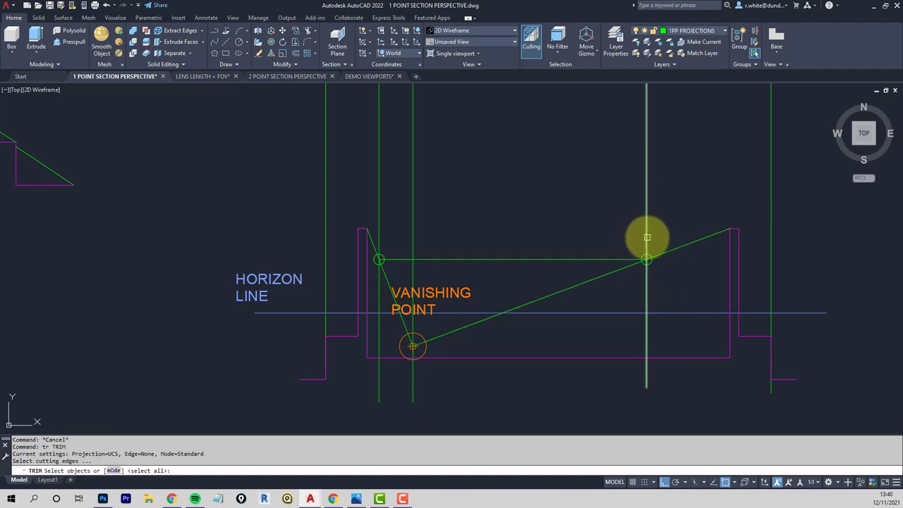
left_click(647, 237)
key("space")
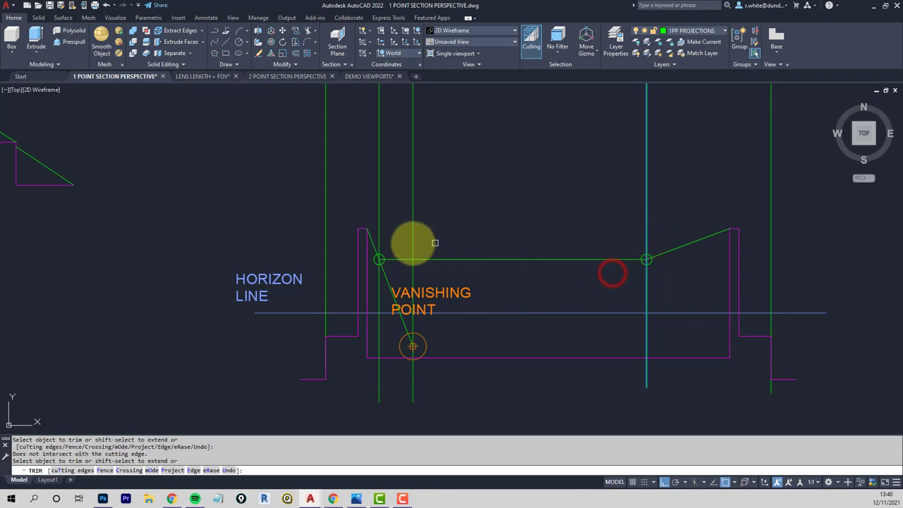
key("space")
key("space")
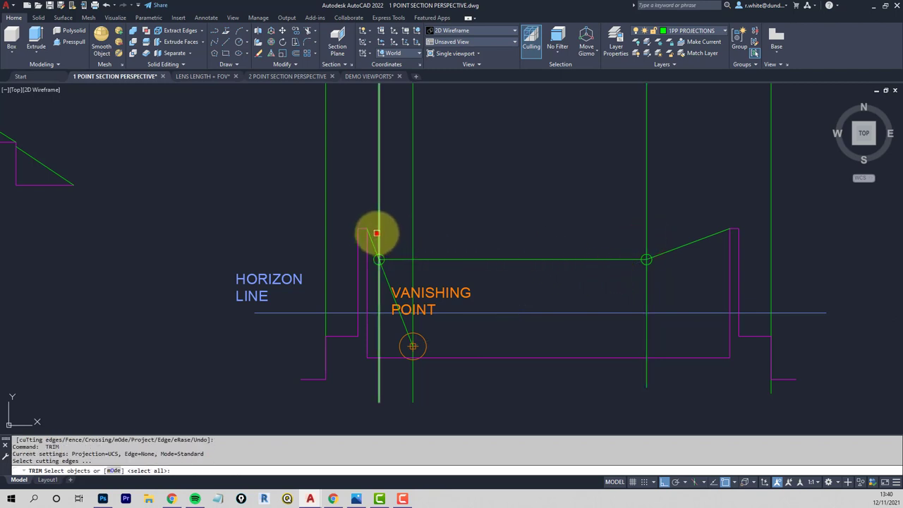
key("space")
left_click(383, 273)
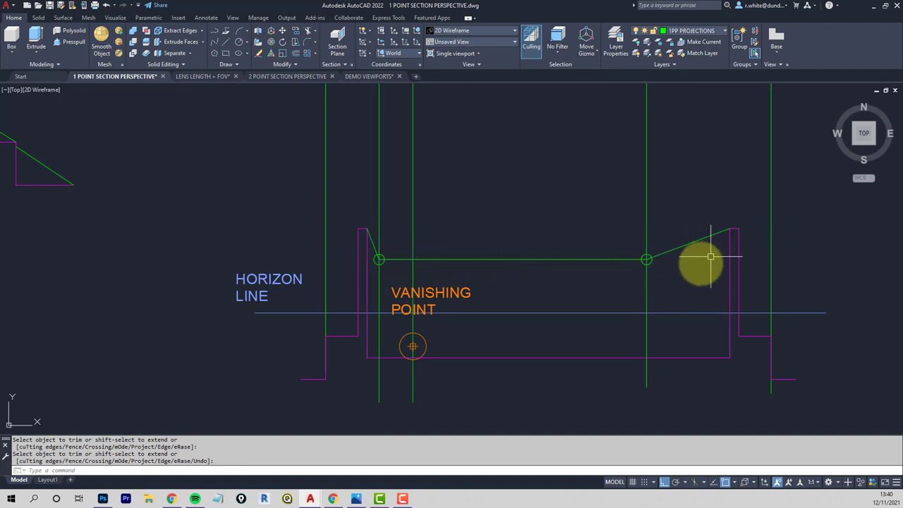
middle_click_drag(638, 269, 603, 258)
key("Escape")
key("Escape")
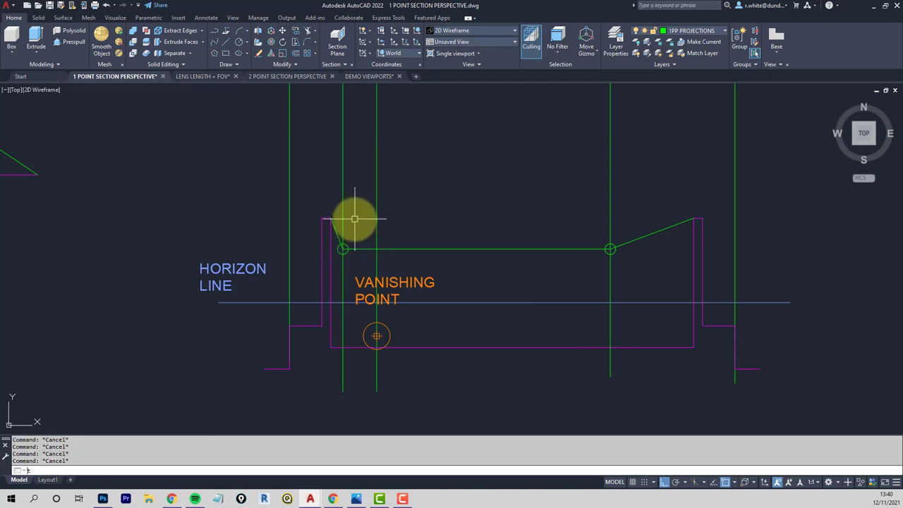
- Trim both verticals above the horizontal back-wall top edge
type("tr")
key("Return")
left_click(364, 249)
right_click(366, 250)
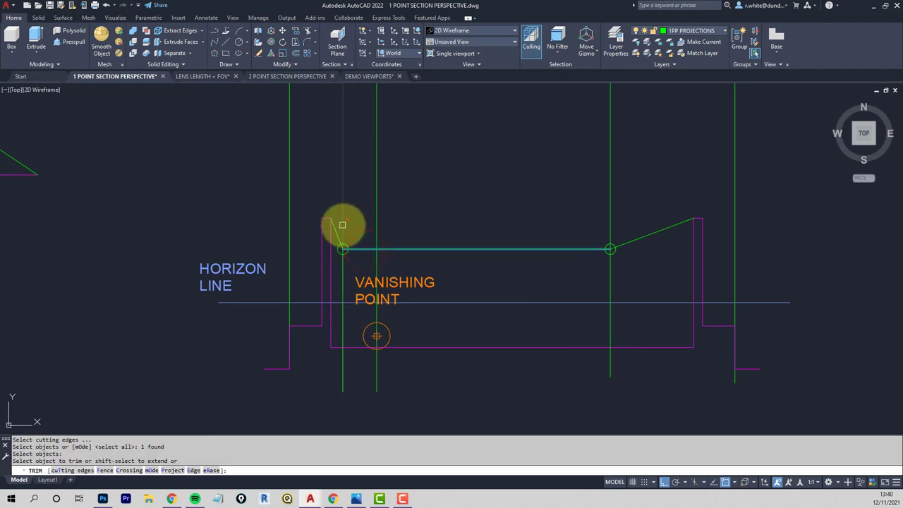
left_click(344, 224)
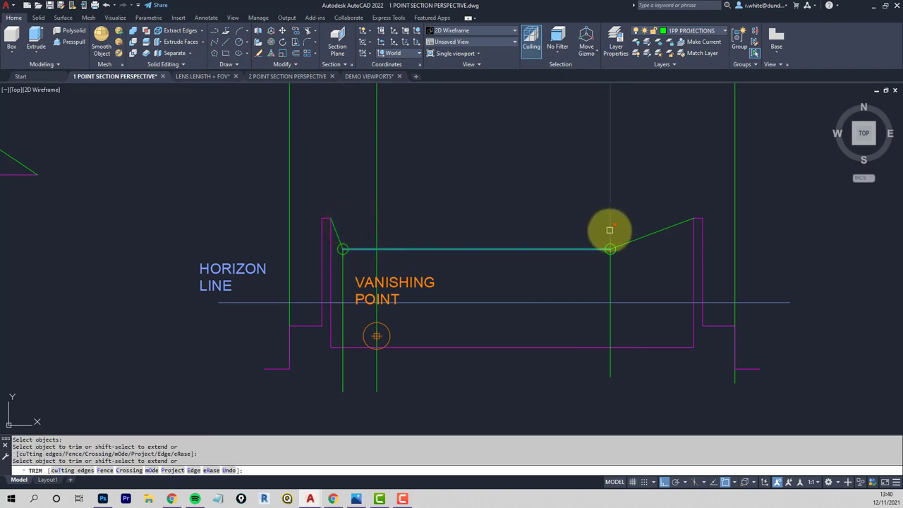
left_click(610, 230)
key("Return")
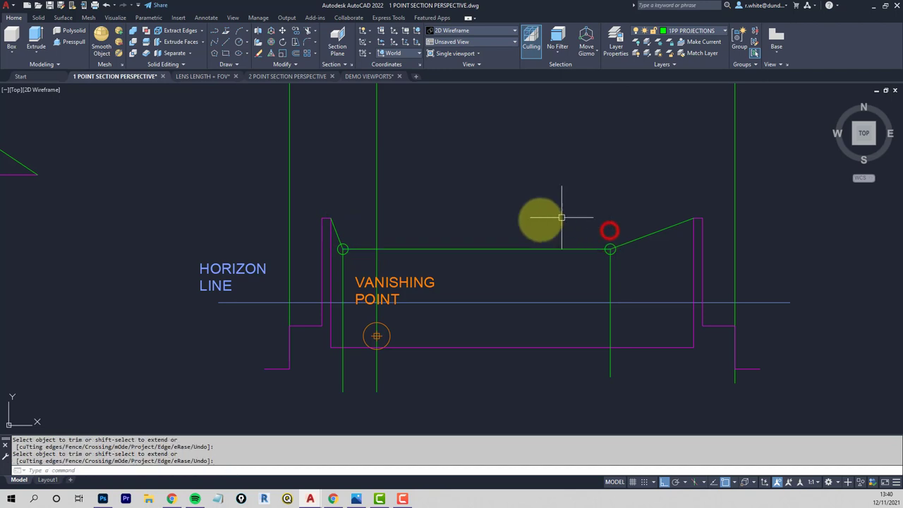
- Erase the vertical construction line through the vanishing point and the left circle marker
left_click(377, 228)
key("Delete")
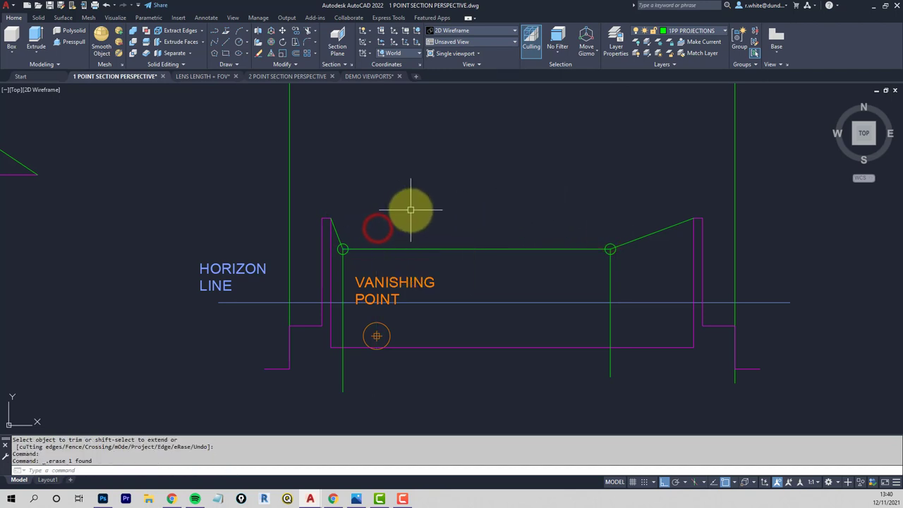
left_click(344, 246)
key("Delete")
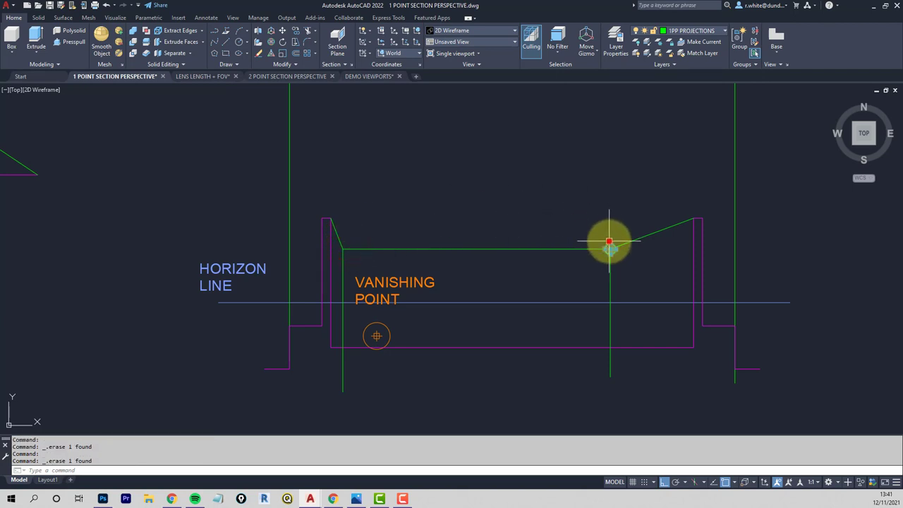
middle_click_drag(610, 242, 493, 198)
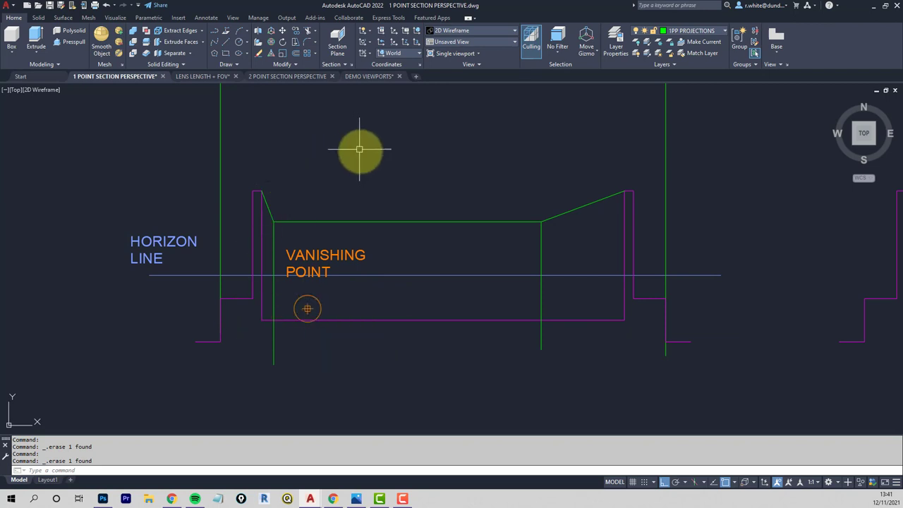
- Draw floor lines from the left and right floor corners to the vanishing point
type("l")
key("Return")
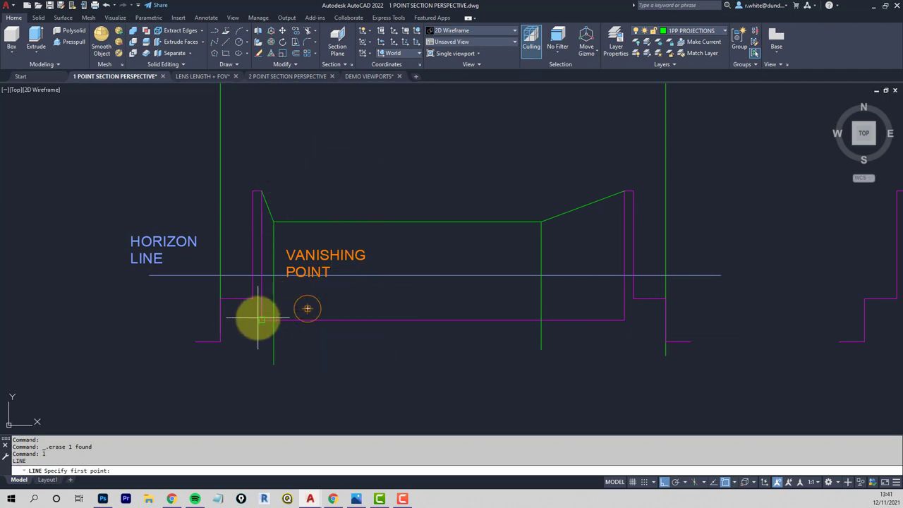
left_click(258, 319)
left_click(306, 308)
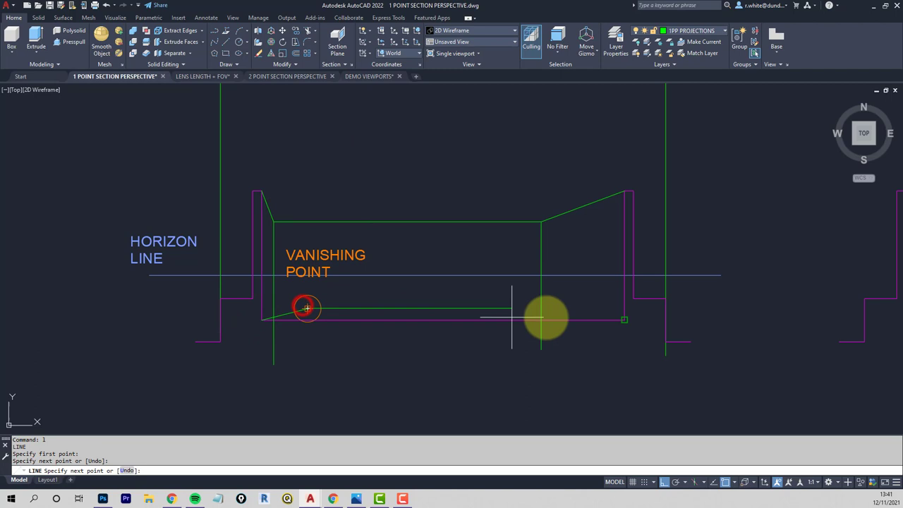
left_click(611, 319)
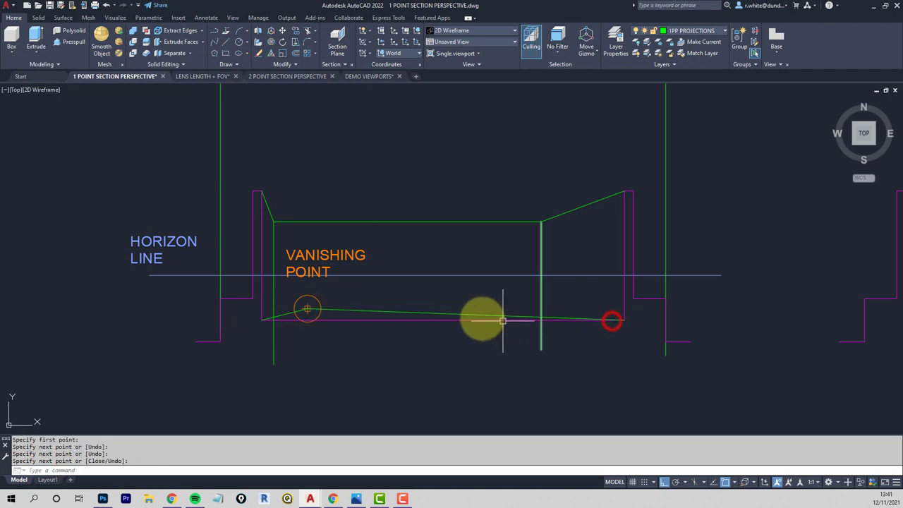
key("Return")
scroll(275, 324, "up", 3)
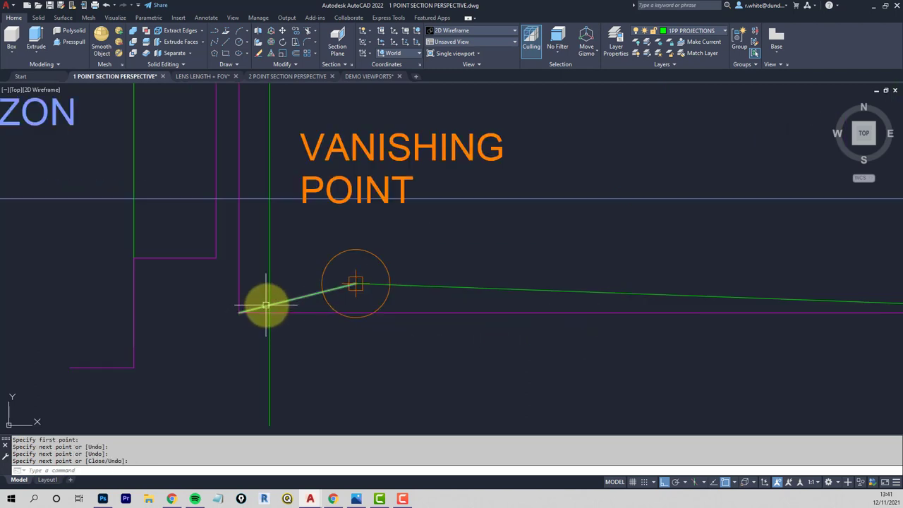
- Draw the horizontal back-wall bottom edge between the two verticals
type("l")
key("Return")
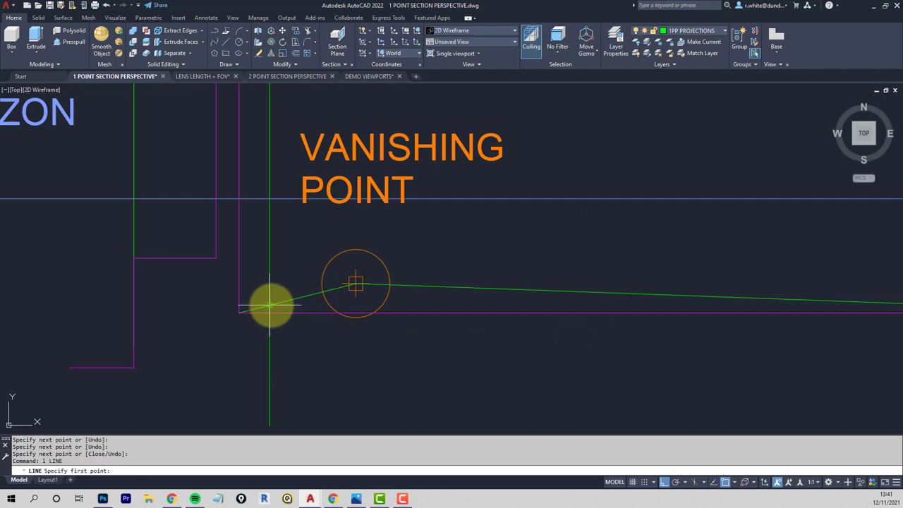
left_click(270, 305)
middle_click_drag(676, 306, 355, 294)
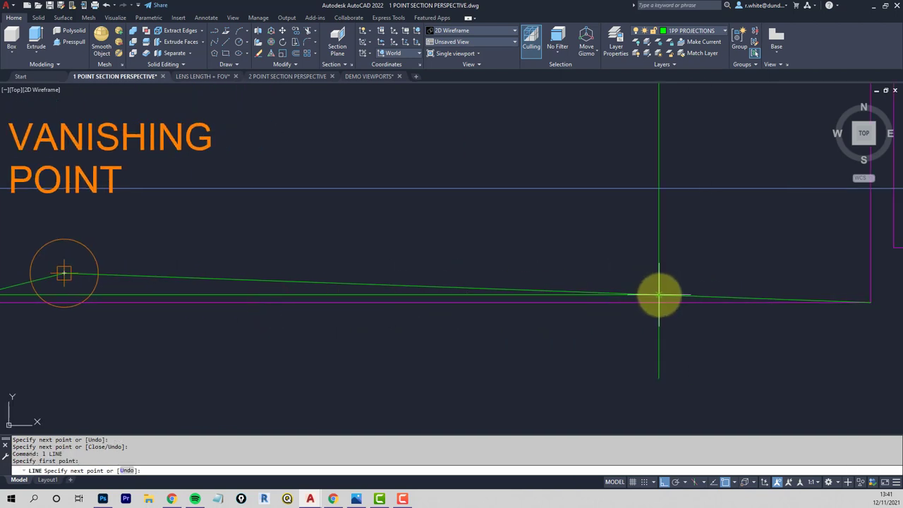
scroll(659, 295, "up", 5)
left_click(649, 297)
key("Return")
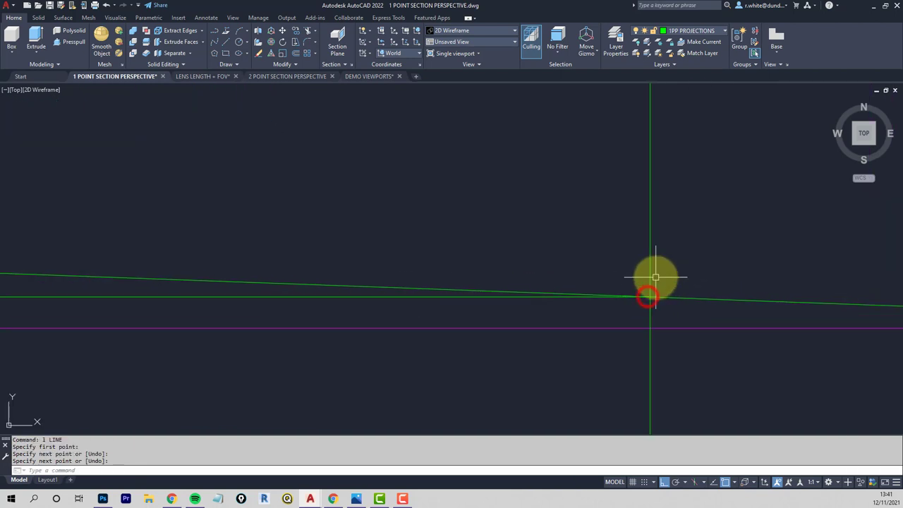
scroll(540, 244, "down", 5)
key("Escape")
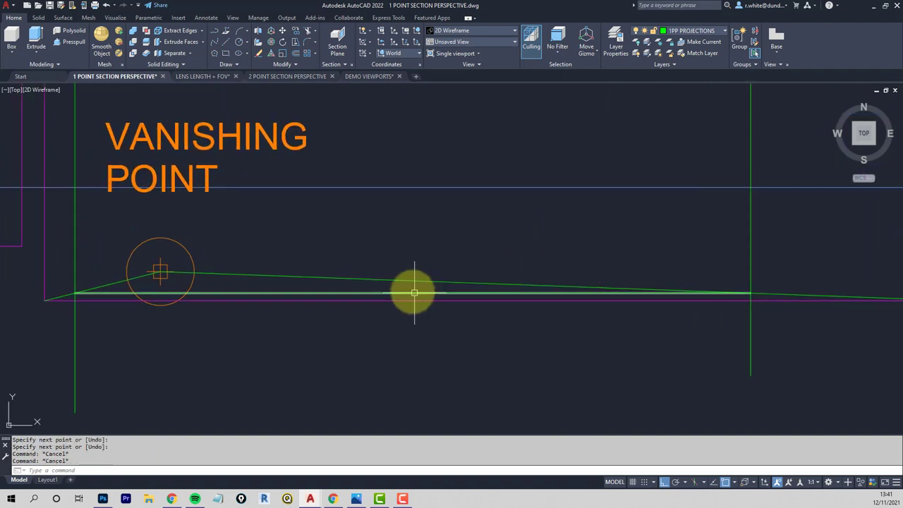
- Trim both verticals and the sloped floor line below the floor edge
type("tr")
key("Return")
left_click(347, 292)
key("Return")
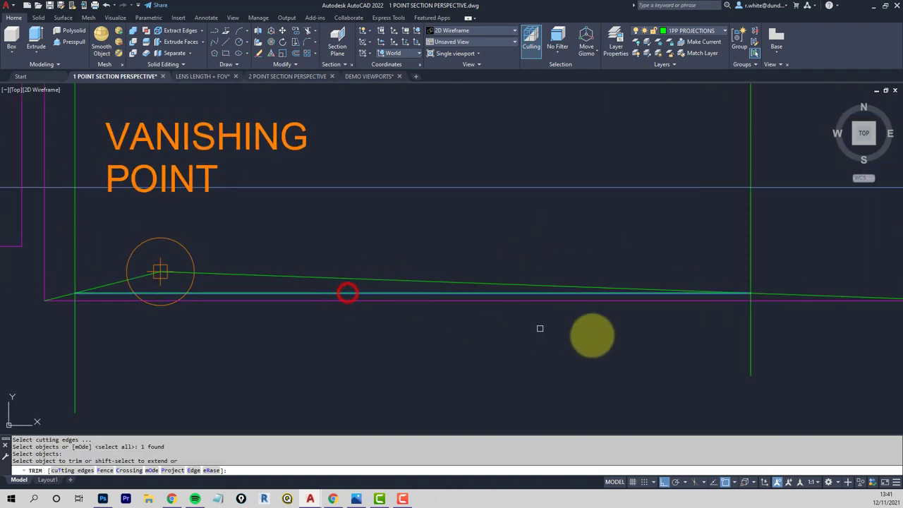
left_click(752, 328)
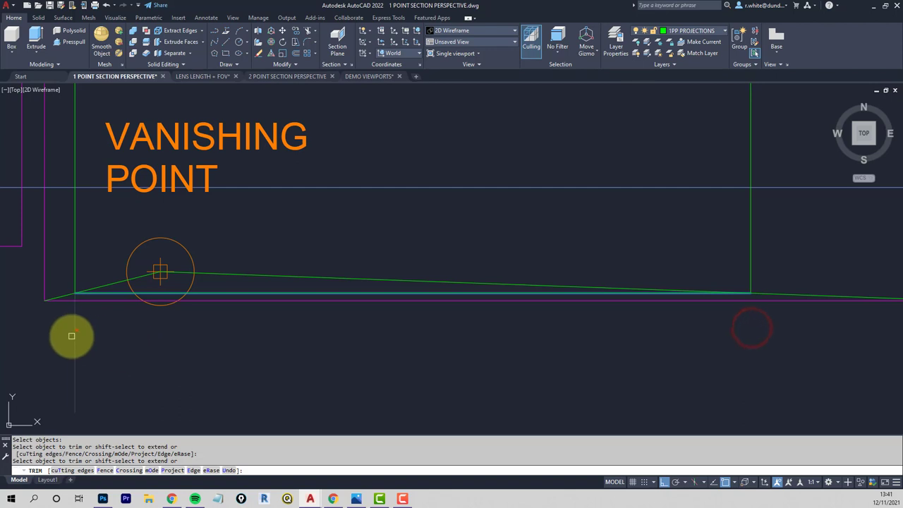
left_click(76, 335)
left_click(109, 285)
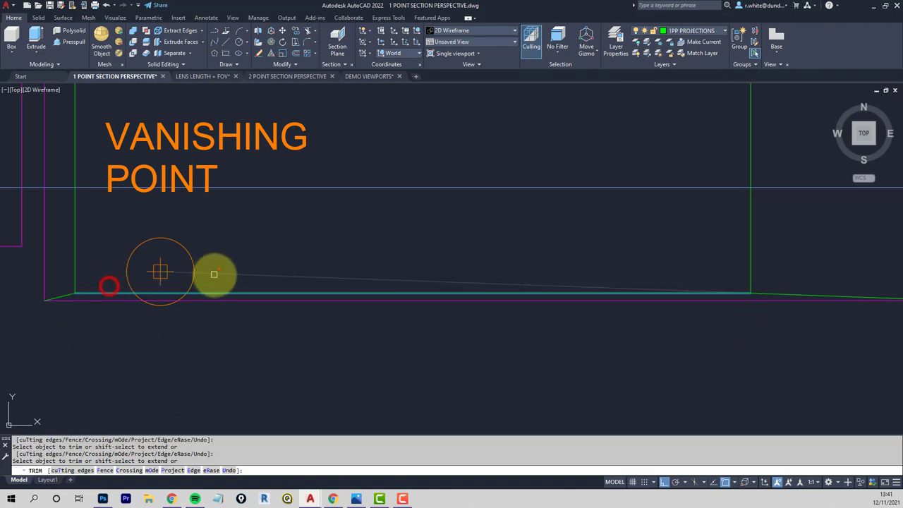
key("Escape")
scroll(217, 276, "down", 3)
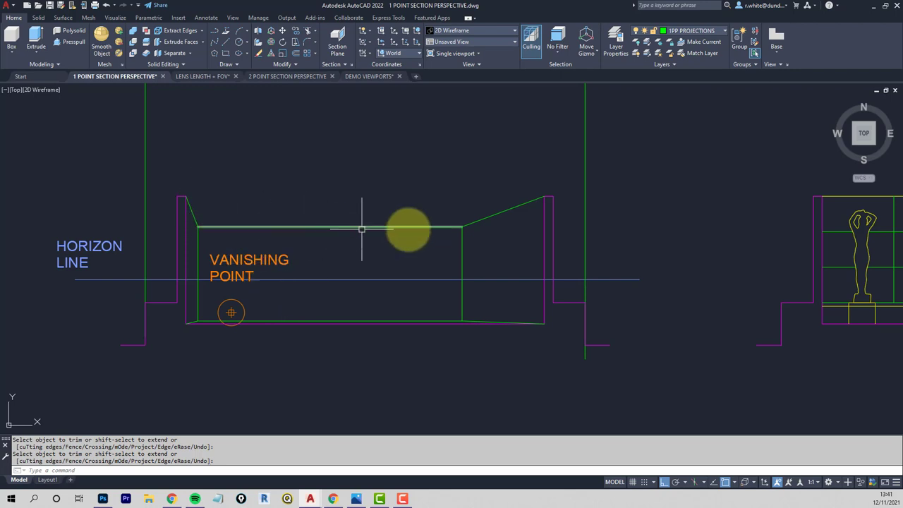
scroll(203, 185, "down", 2)
middle_click_drag(203, 189, 468, 206)
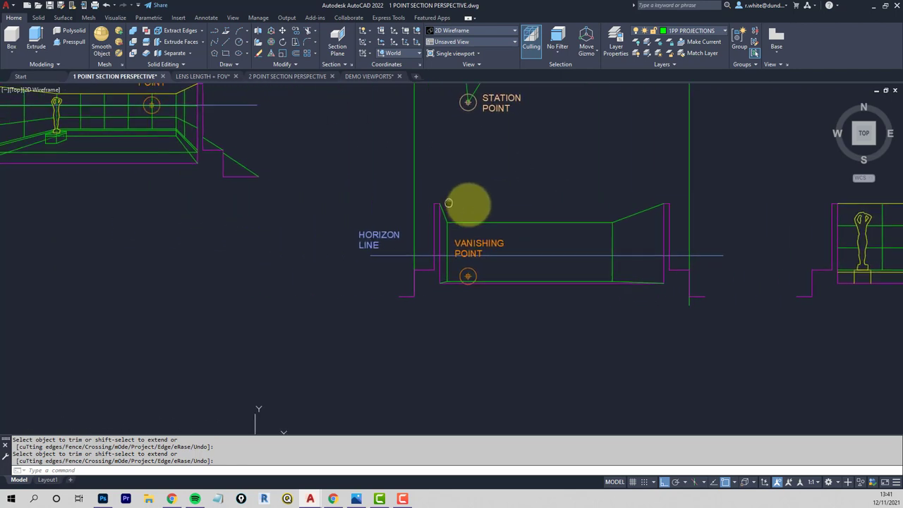
scroll(438, 215, "down", 2)
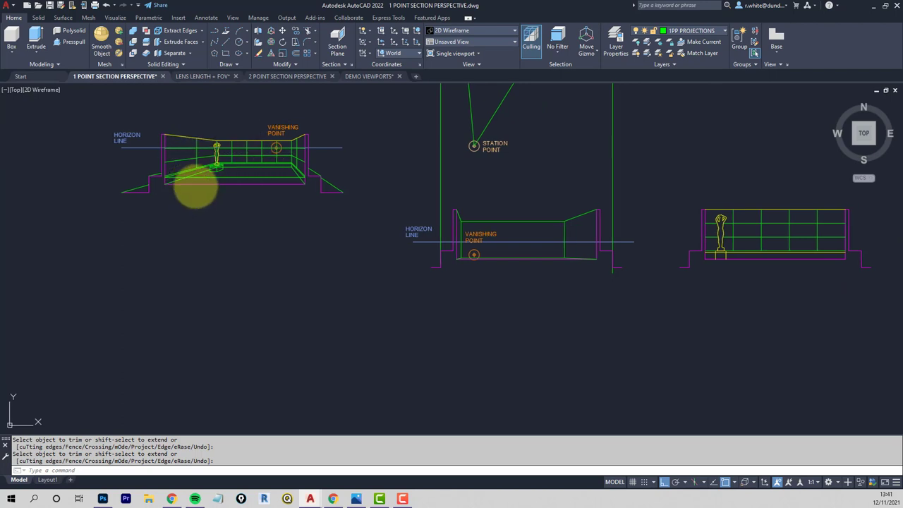
mouse_move(193, 188)
middle_mouse_down()
mouse_move(409, 210)
mouse_move(419, 219)
middle_mouse_up()
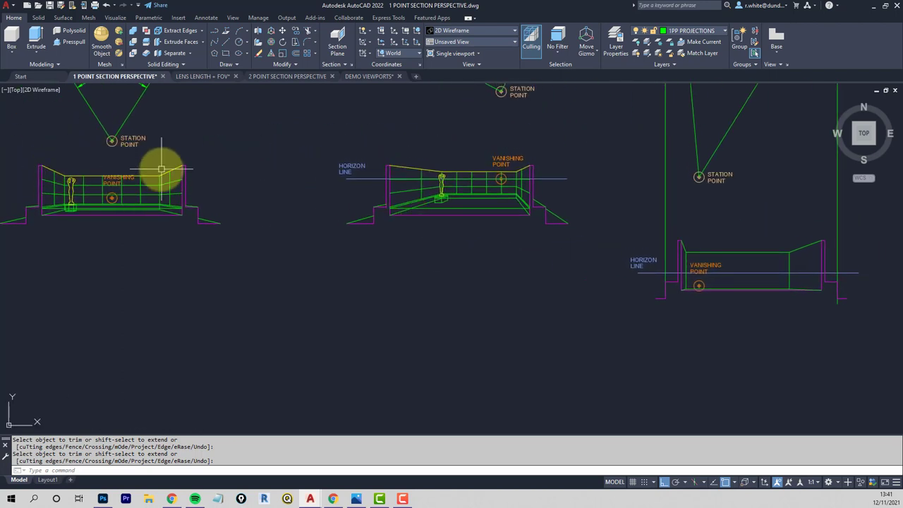
mouse_move(719, 244)
middle_mouse_down()
mouse_move(520, 236)
mouse_move(521, 245)
middle_mouse_up()
scroll(566, 251, "up", 2)
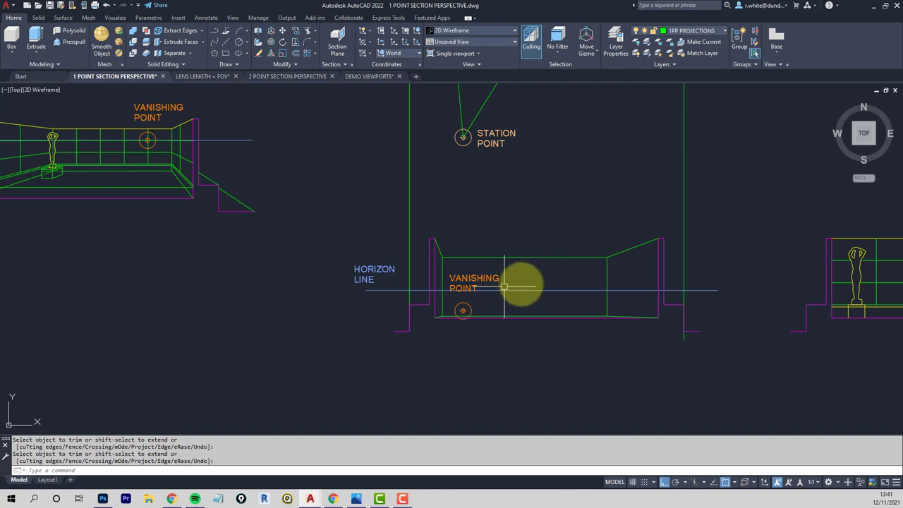
middle_click_drag(520, 287, 453, 278)
scroll(511, 281, "up", 2)
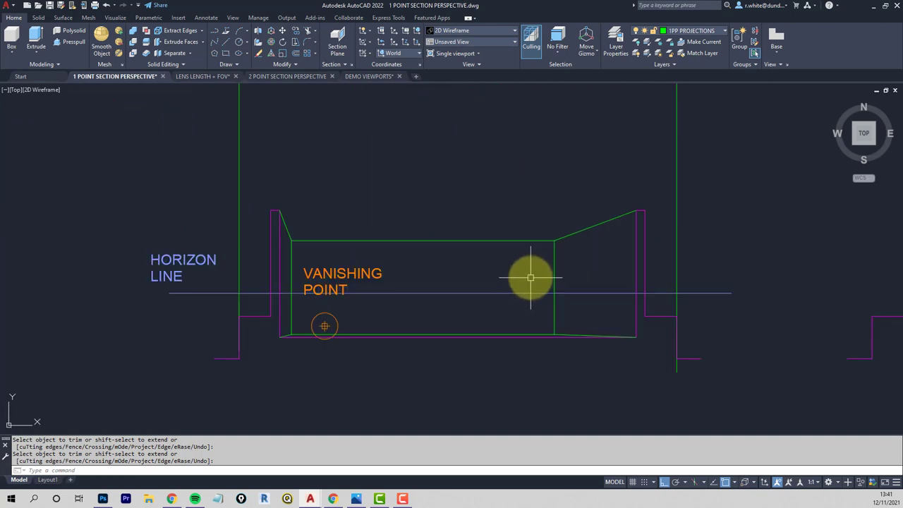
scroll(529, 272, "down", 2)
middle_click_drag(529, 269, 365, 267)
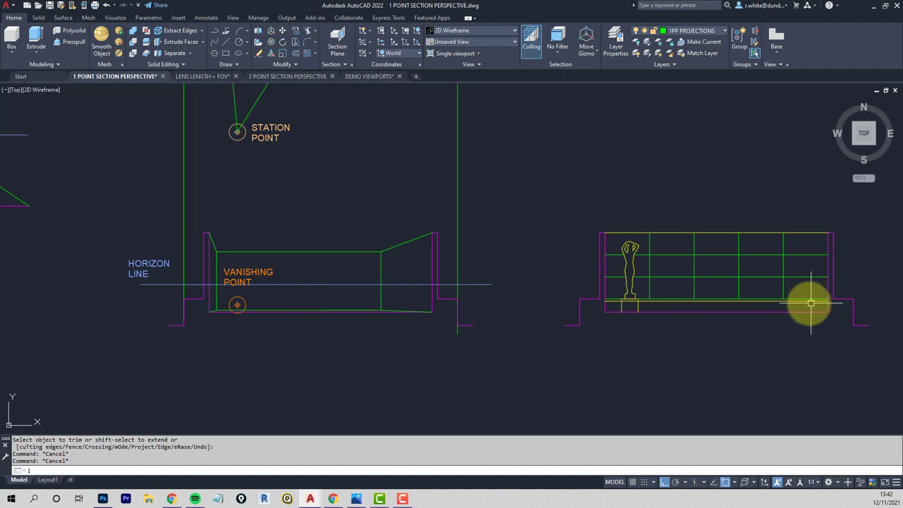
- Draw a line from the section's plinth top perpendicular to the perspective's side wall
key("Return")
scroll(828, 302, "up", 4)
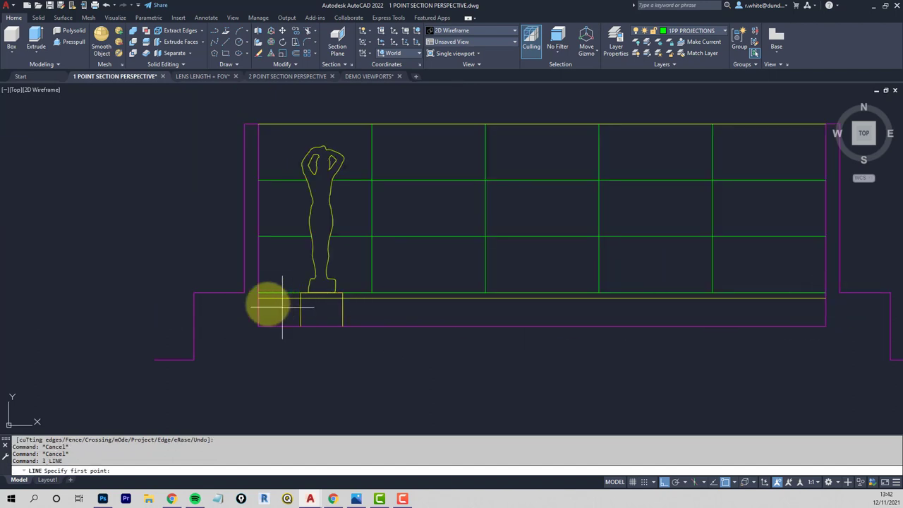
left_click(259, 299)
scroll(240, 307, "down", 4)
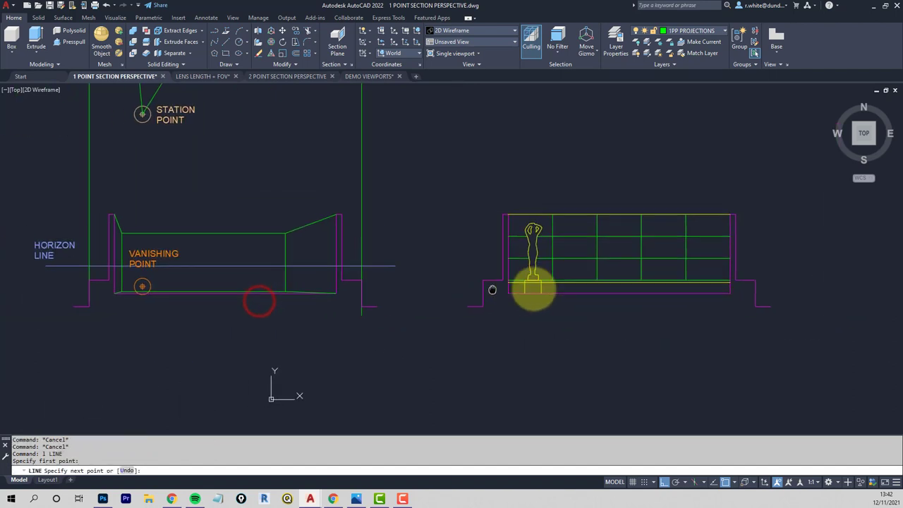
scroll(425, 298, "up", 4)
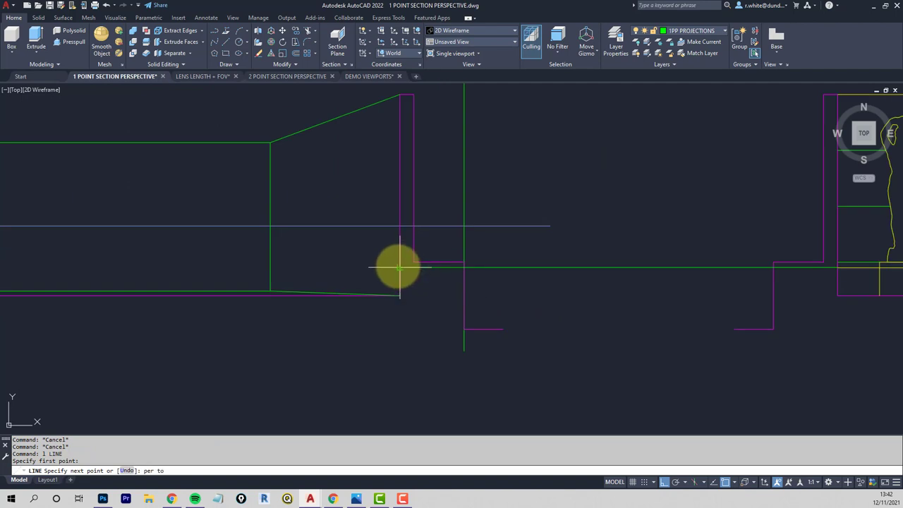
left_click(397, 271)
scroll(461, 266, "down", 3)
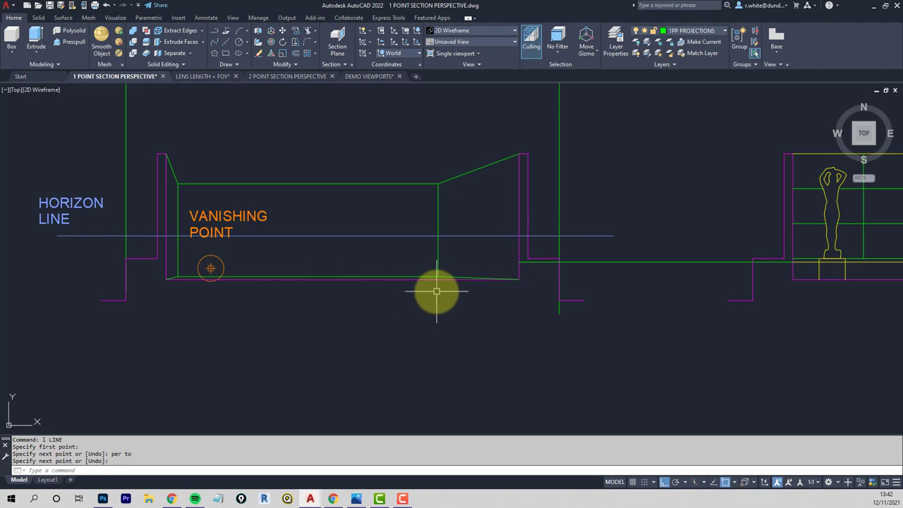
key("Return")
- Draw another horizontal plinth-height line across the back wall
type("l")
key("Return")
left_click(516, 262)
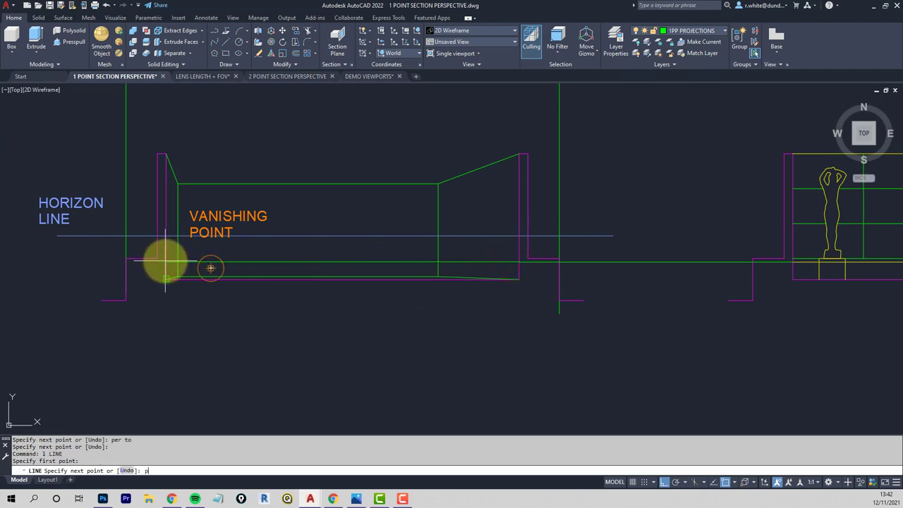
key("Return")
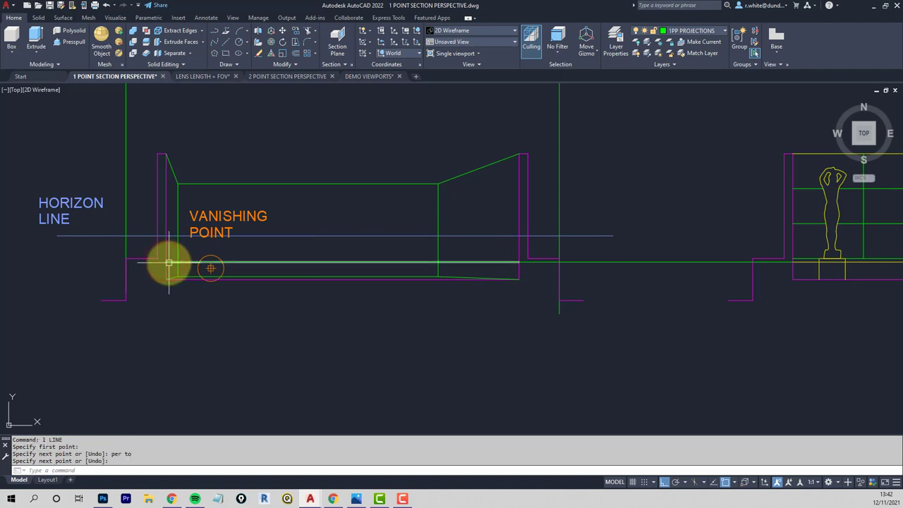
scroll(170, 266, "up", 2)
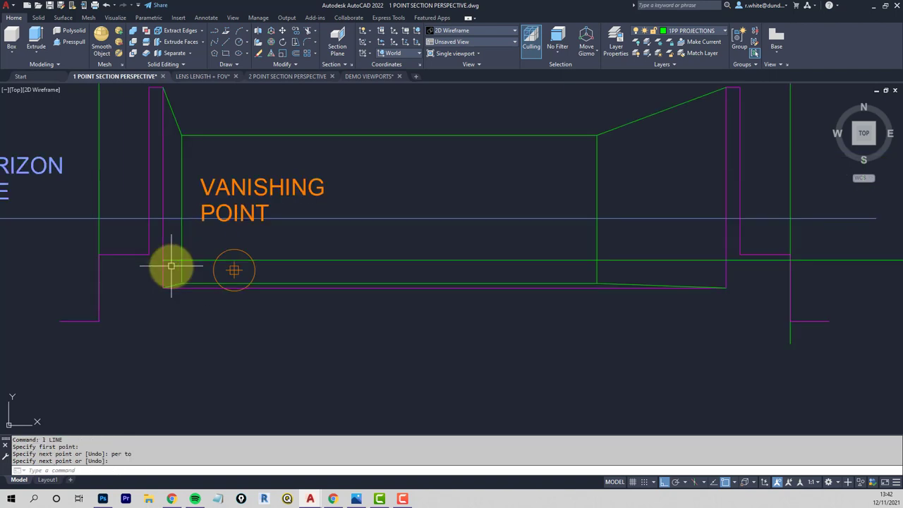
- Draw lines from the plinth line's left end and the right wall's plinth corner to the vanishing point
type("l")
key("Return")
left_click(163, 261)
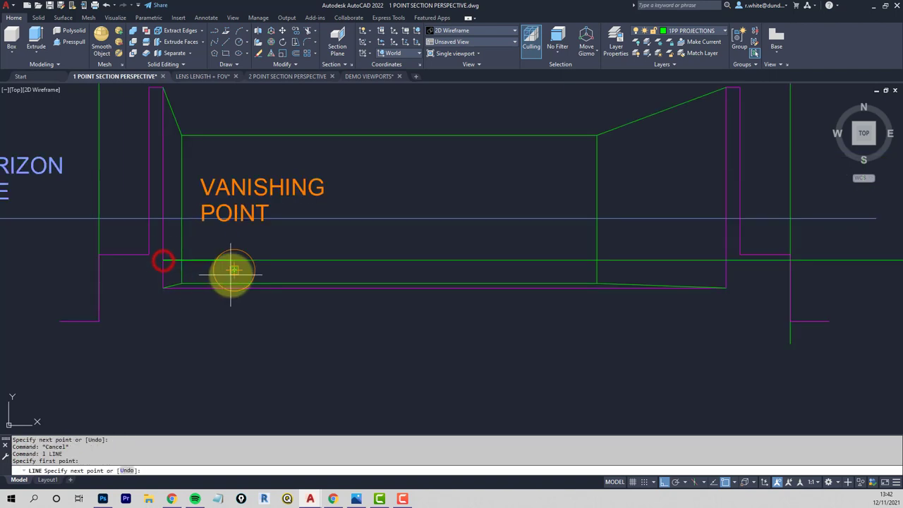
left_click(233, 271)
key("Return")
key("Return")
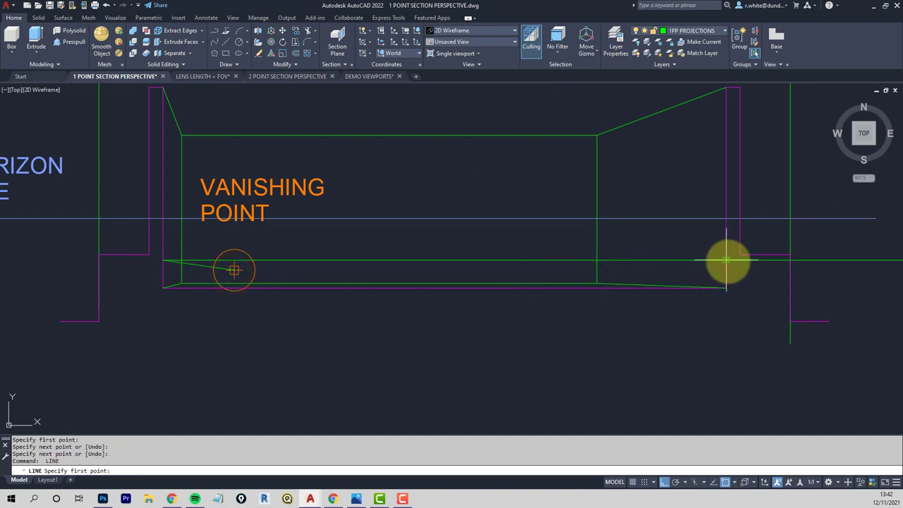
left_click(727, 261)
left_click(232, 270)
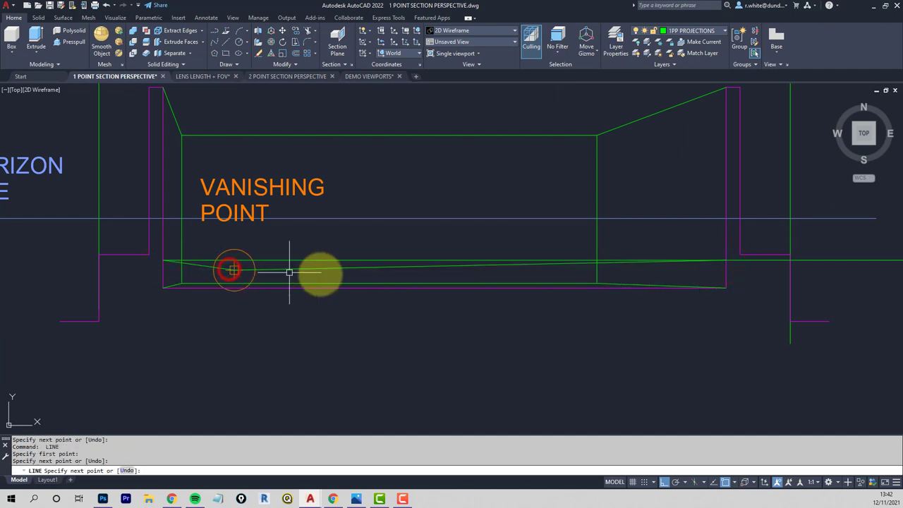
key("Return")
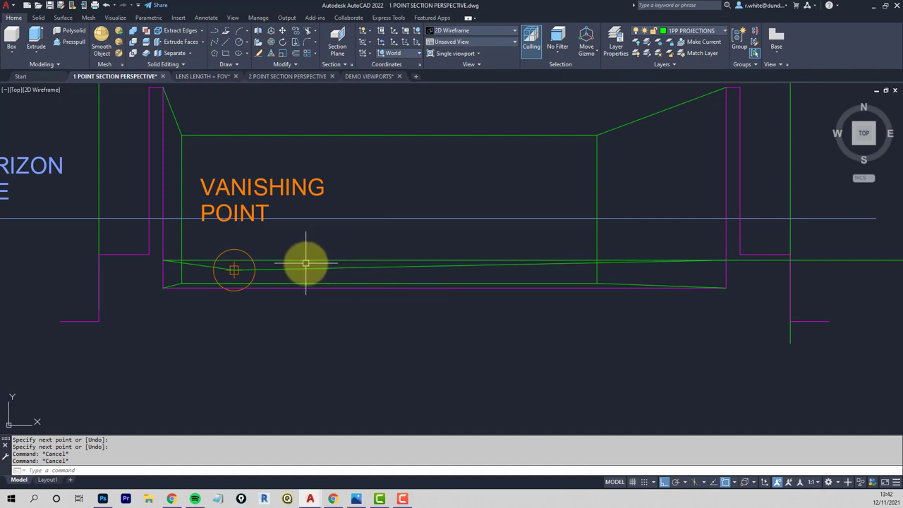
- Draw a line from where the plinth meets the wall to the back wall's edge
scroll(181, 264, "up", 5)
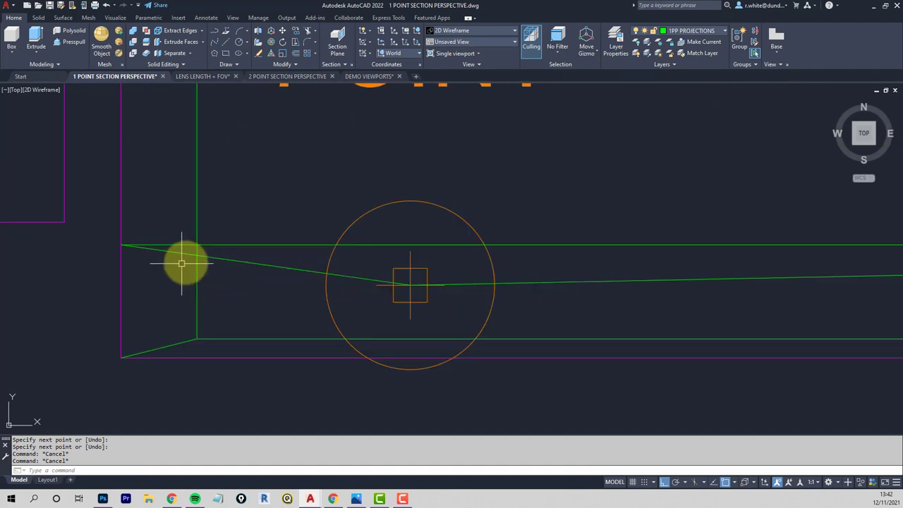
type("l")
key("Return")
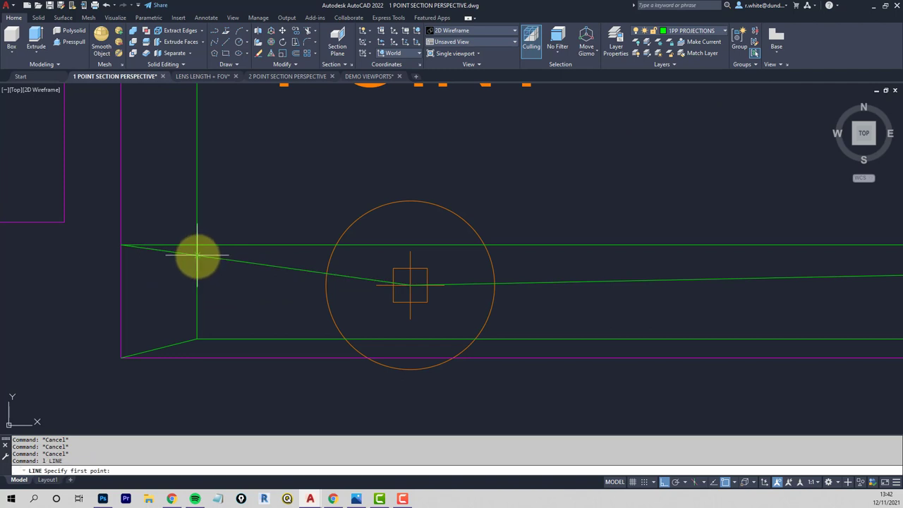
left_click(197, 254)
scroll(578, 260, "down", 3)
middle_click_drag(578, 261, 460, 258)
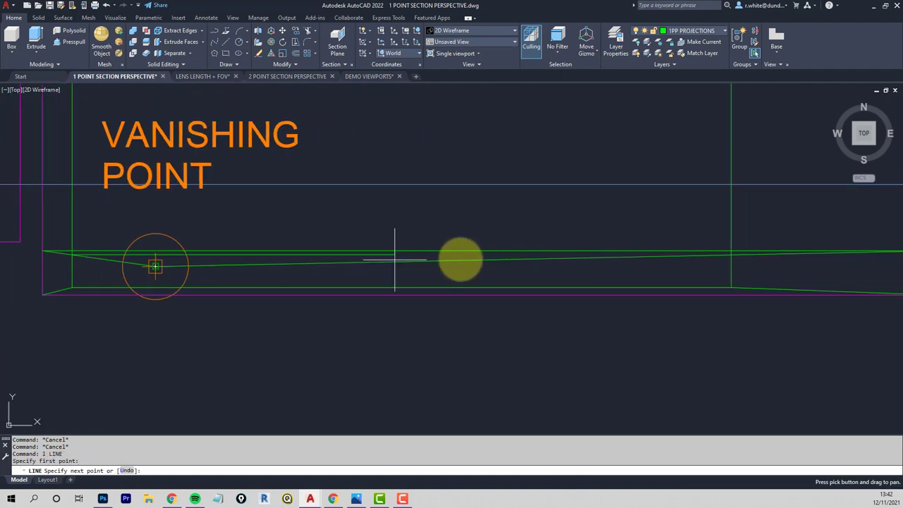
scroll(724, 255, "up", 2)
scroll(723, 255, "up", 3)
left_click(752, 246)
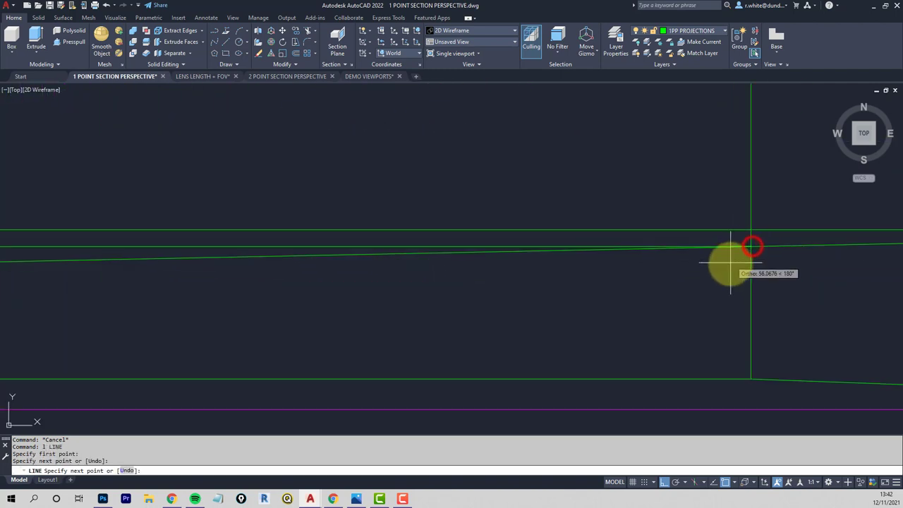
scroll(698, 266, "down", 2)
key("Return")
- Trim the converging plinth line beyond the back wall edge
type("tr")
key("Return")
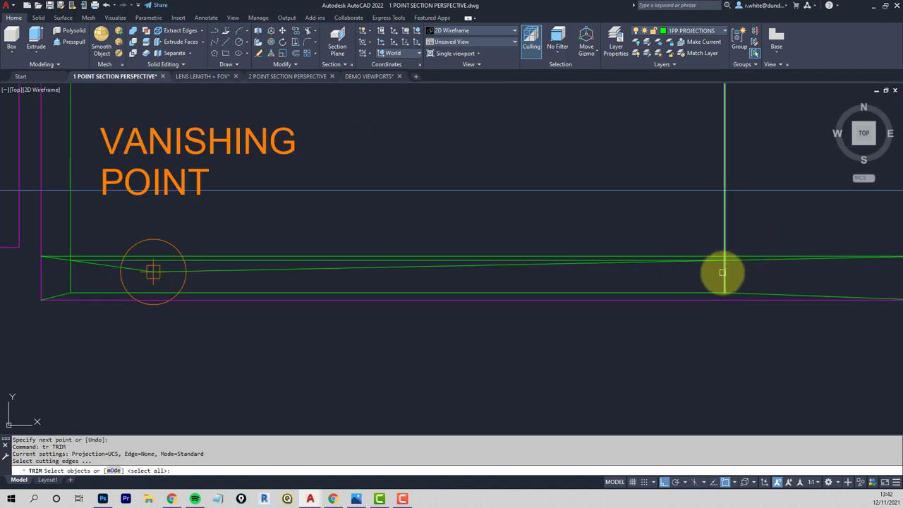
left_click(726, 271)
key("Return")
left_click(386, 271)
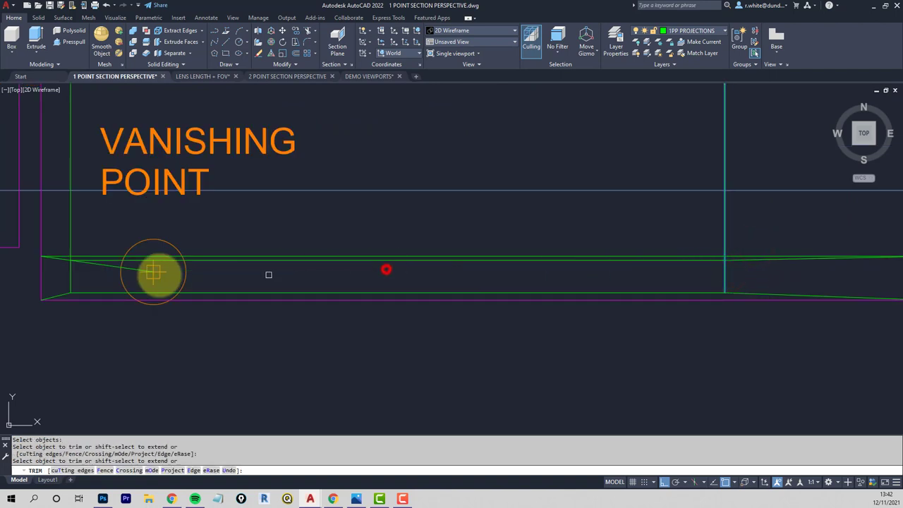
- Trim the short plinth line piece near the vanishing point at another cutting edge
key("Return")
key("Return")
left_click(71, 274)
key("Return")
left_click(115, 264)
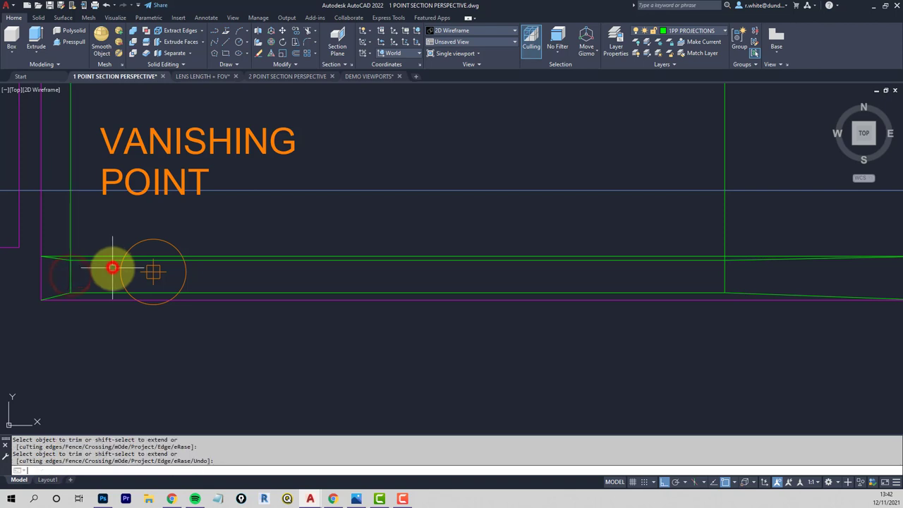
scroll(155, 269, "down", 3)
middle_click_drag(155, 268, 186, 291)
scroll(486, 286, "up", 3)
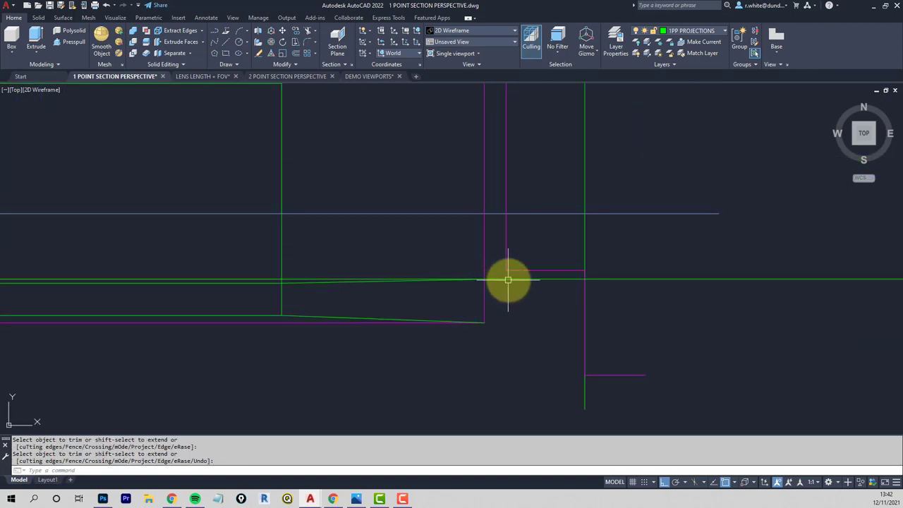
key("Return")
- Erase the leftover horizontal line and start a selection box around the plinth lines
left_click(509, 281)
key("Delete")
scroll(498, 316, "down", 3)
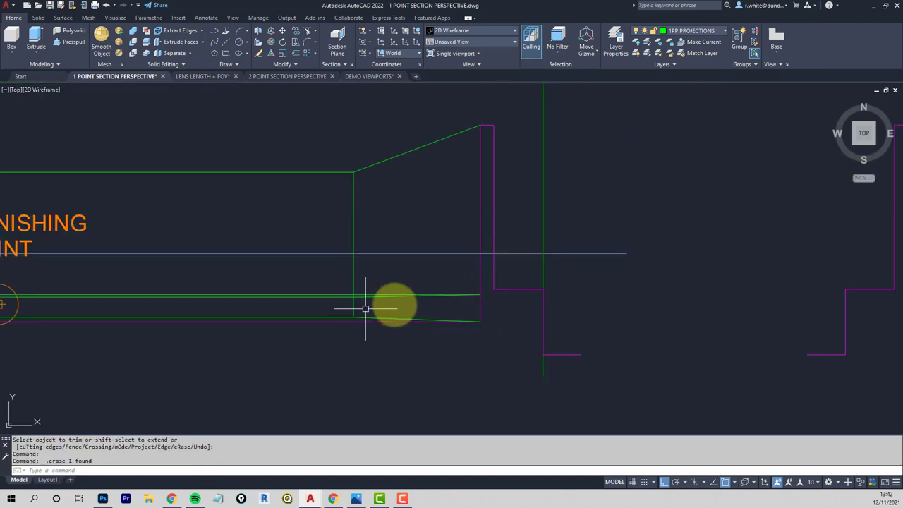
middle_click_drag(393, 306, 548, 298)
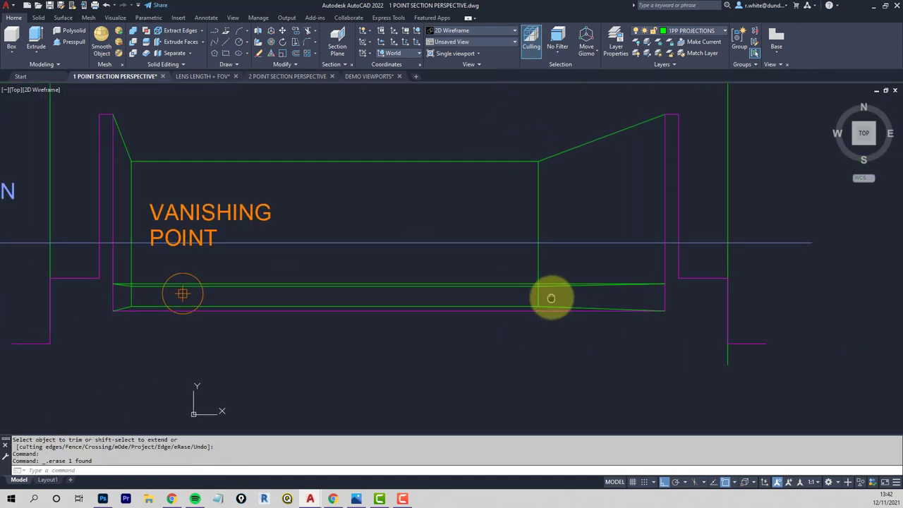
left_click(106, 280)
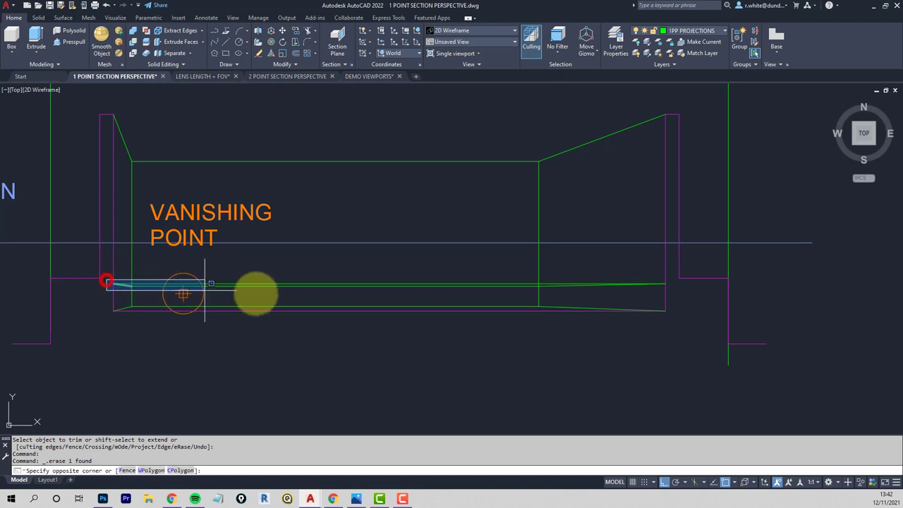
- Set the selected plinth lines to colour index 141 in Properties and close the palette
left_click(677, 289)
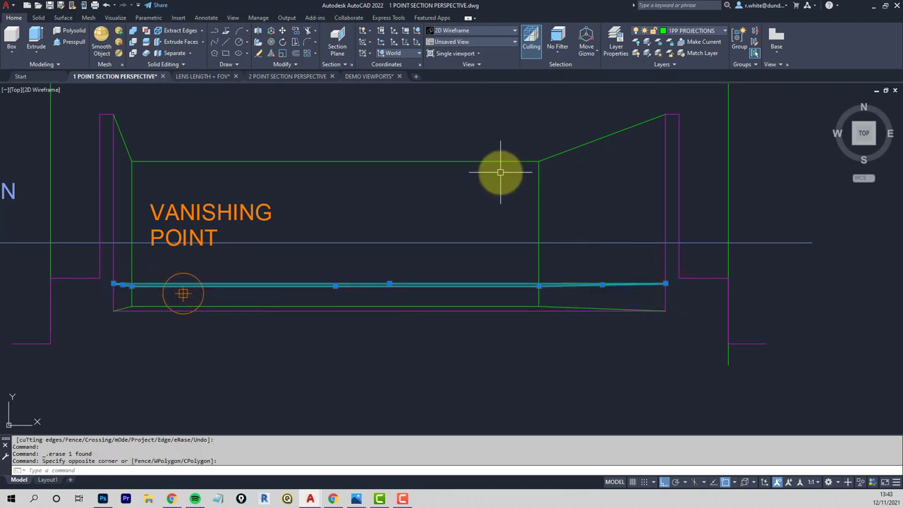
key("Return")
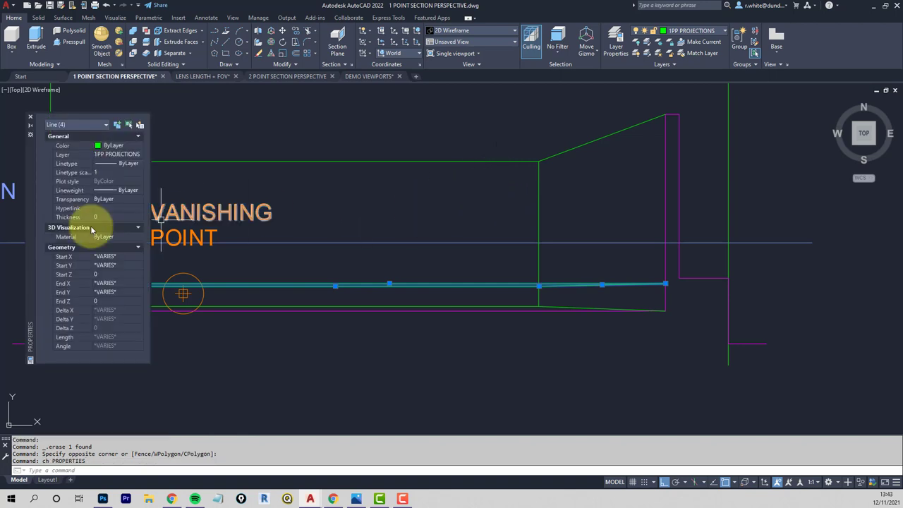
left_click(140, 148)
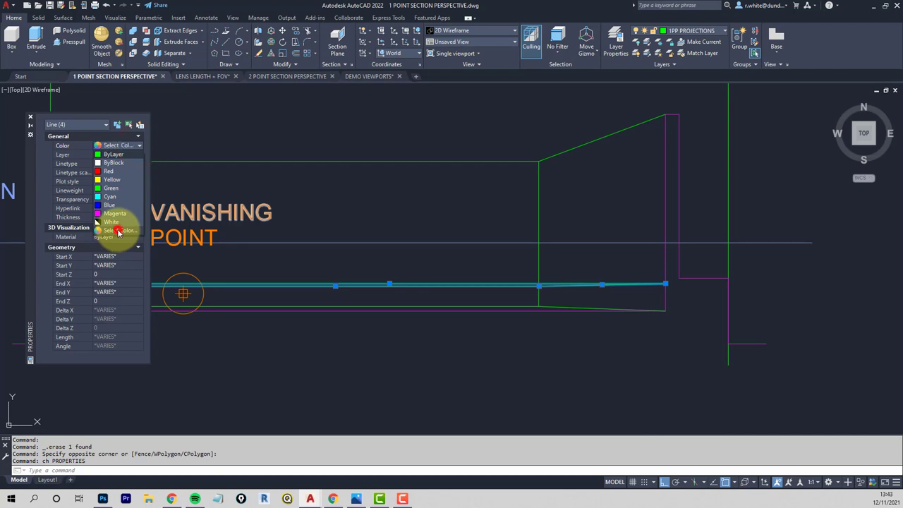
left_click(117, 232)
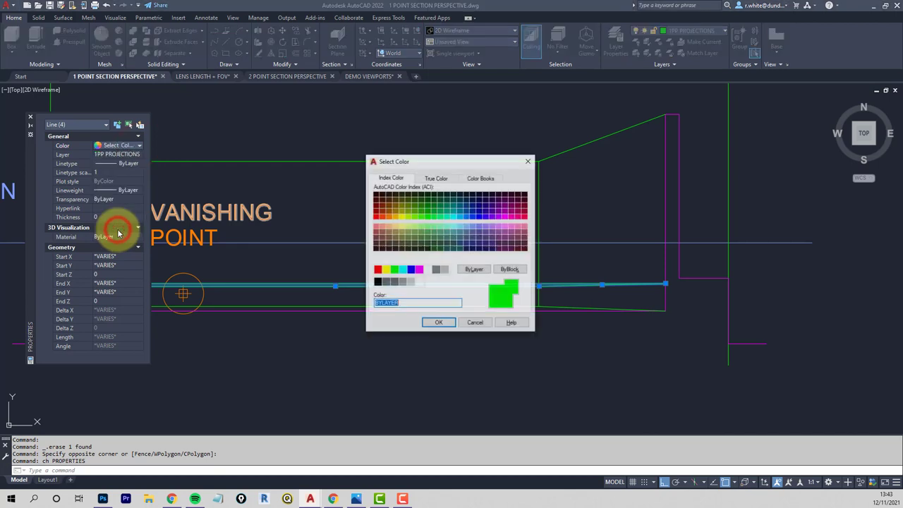
left_click(454, 231)
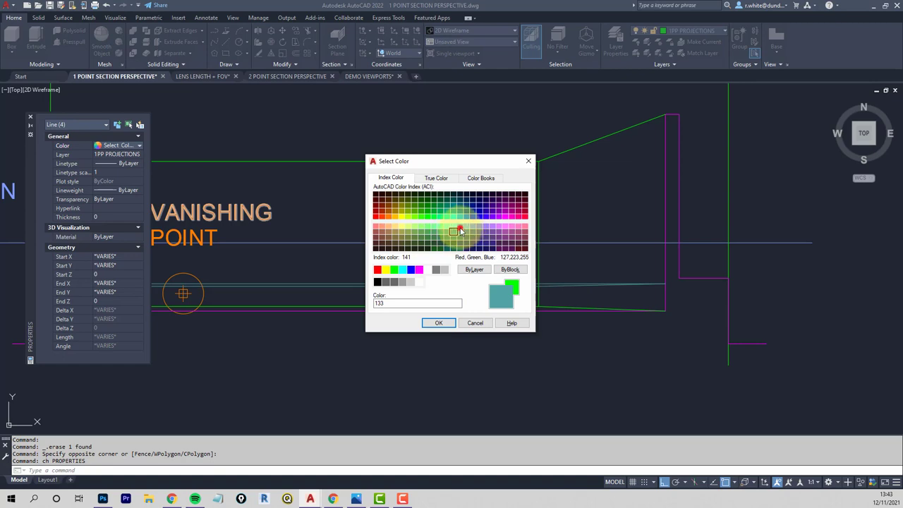
left_click(459, 226)
left_click(432, 323)
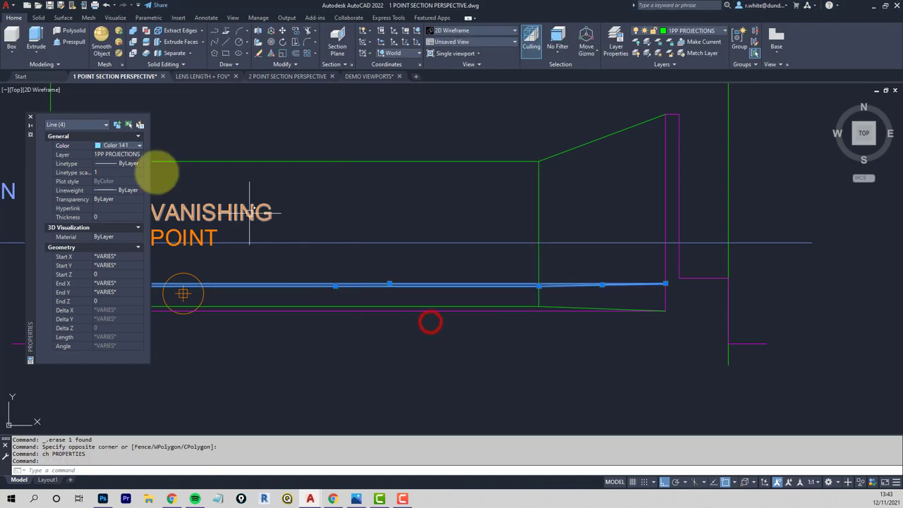
left_click(30, 118)
- Draw a line from the section's stair corner perpendicular to the perspective wall
key("Escape")
key("Escape")
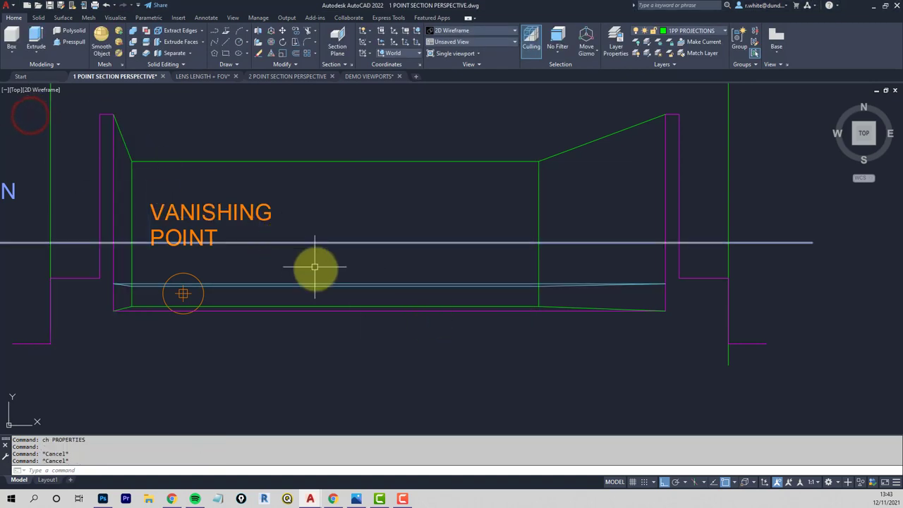
scroll(282, 261, "down", 3)
middle_click_drag(282, 262, 285, 282)
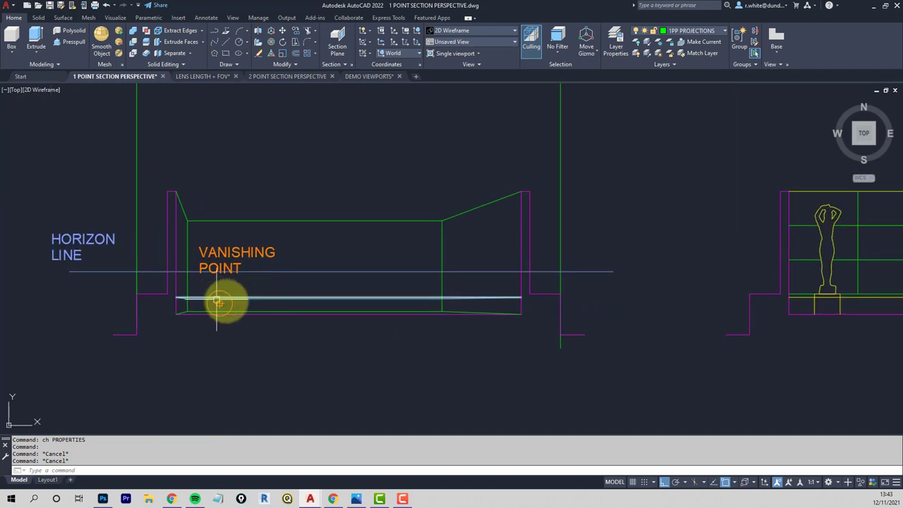
mouse_move(722, 307)
middle_mouse_down()
mouse_move(605, 300)
mouse_move(615, 280)
mouse_move(576, 282)
middle_mouse_up()
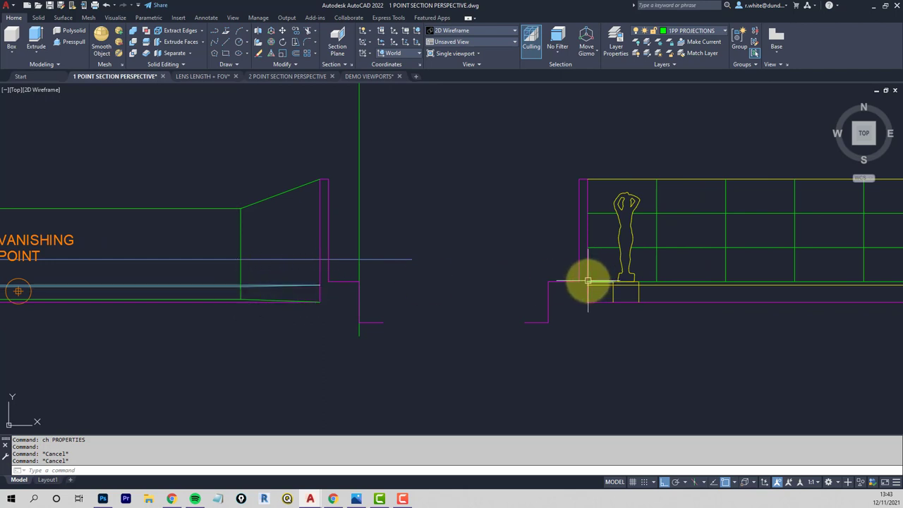
type("l")
key("Return")
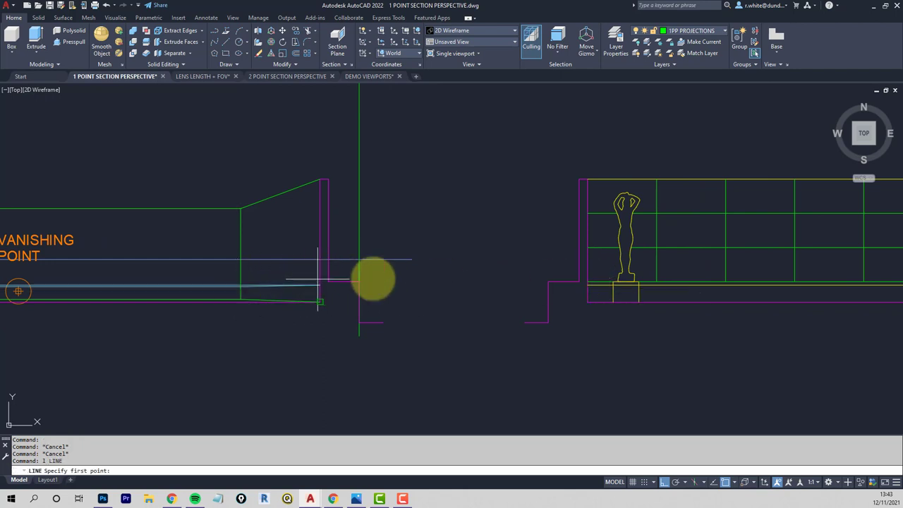
left_click(592, 282)
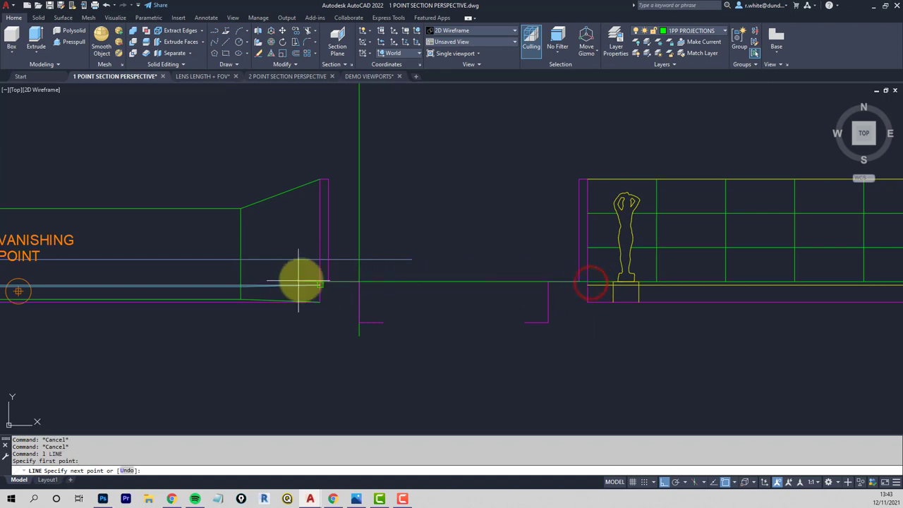
scroll(304, 283, "up", 3)
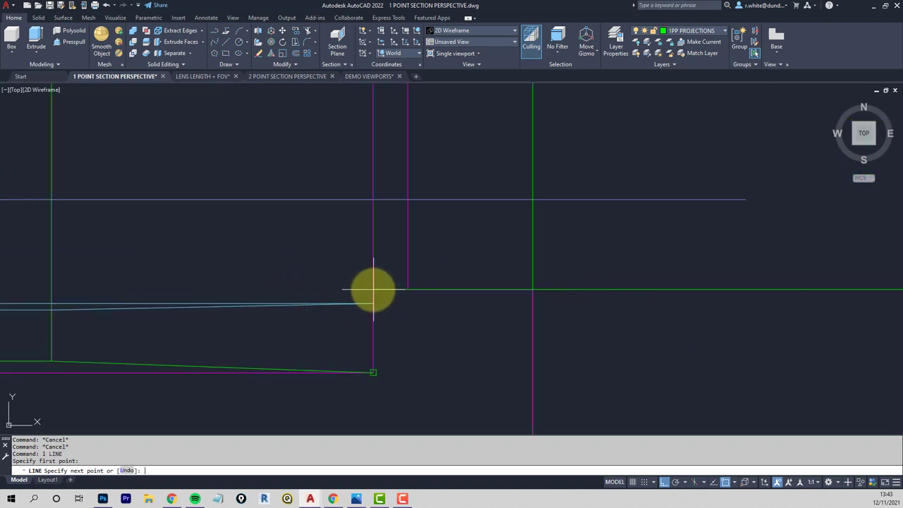
left_click(373, 290)
key("Escape")
key("Escape")
scroll(374, 289, "down", 5)
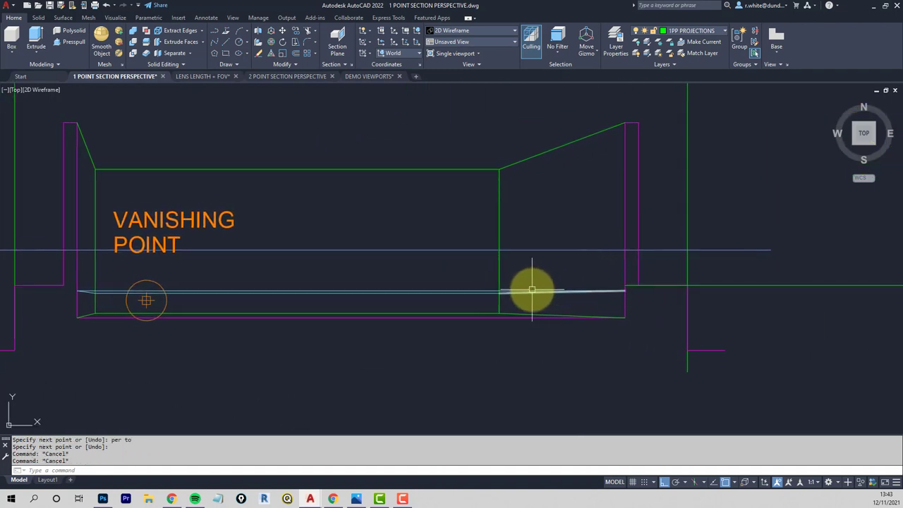
- Draw a plinth-height line from the left plinth endpoint across to the right wall line
type("l")
key("Return")
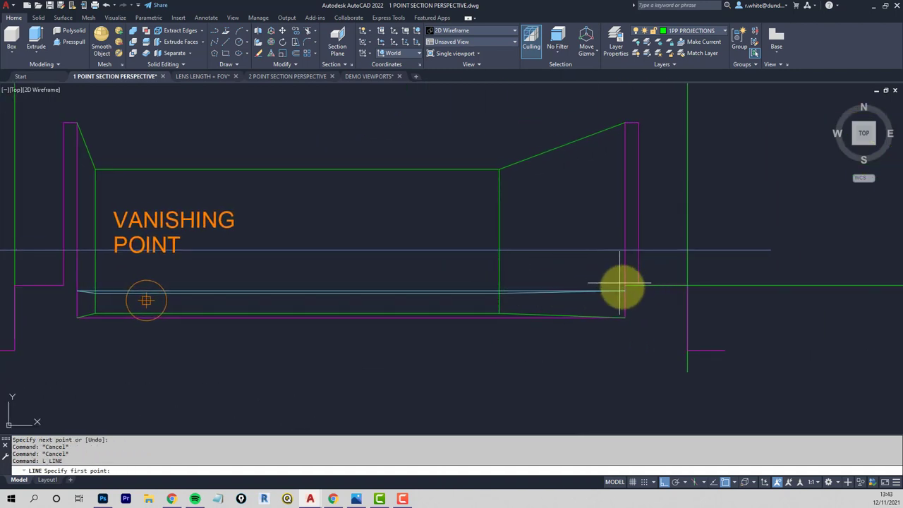
left_click(625, 286)
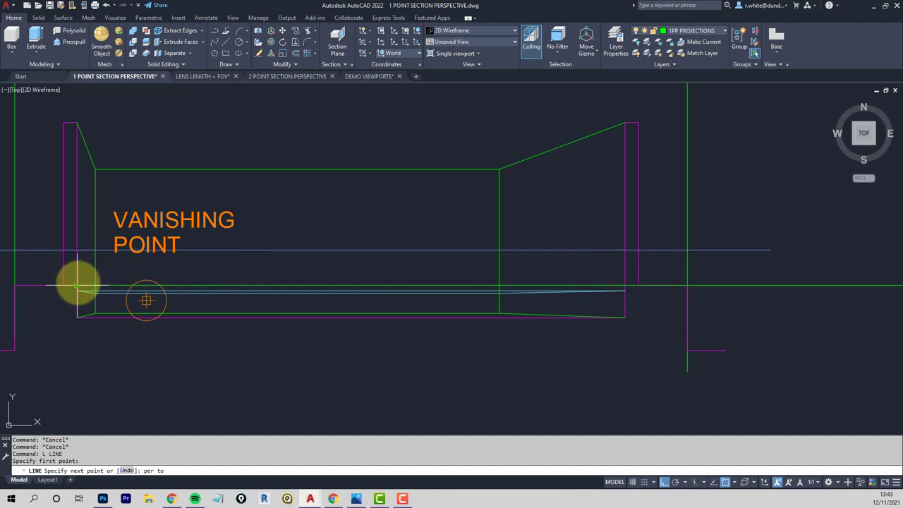
key("Escape")
scroll(78, 282, "up", 5)
key("Return")
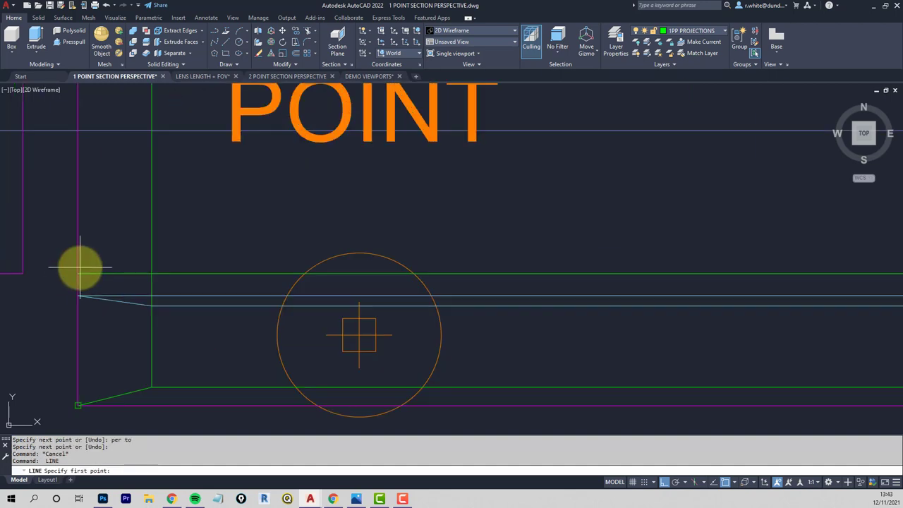
left_click(81, 273)
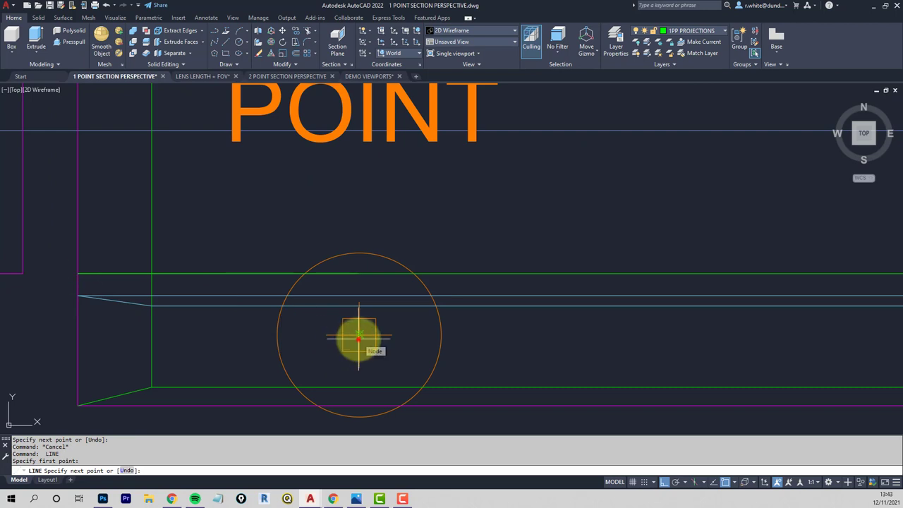
scroll(358, 339, "down", 4)
middle_click_drag(902, 349, 625, 328)
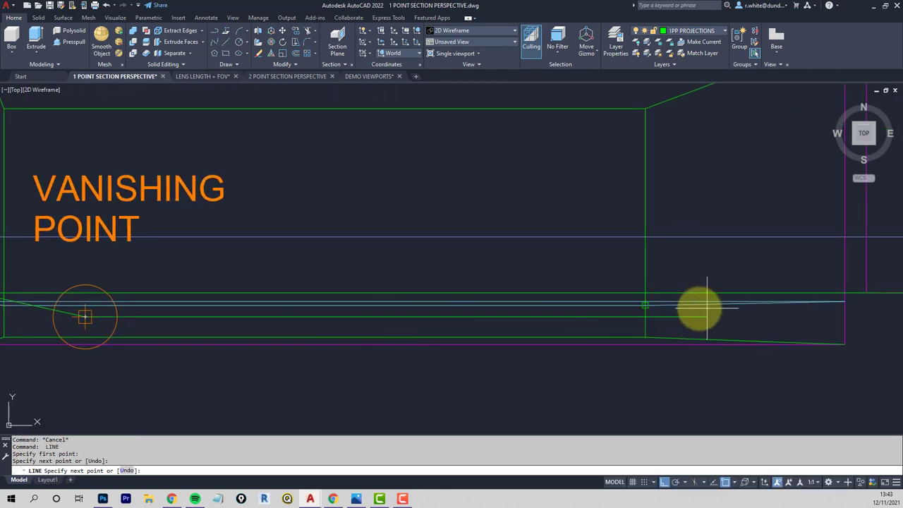
left_click(834, 288)
left_click(656, 305)
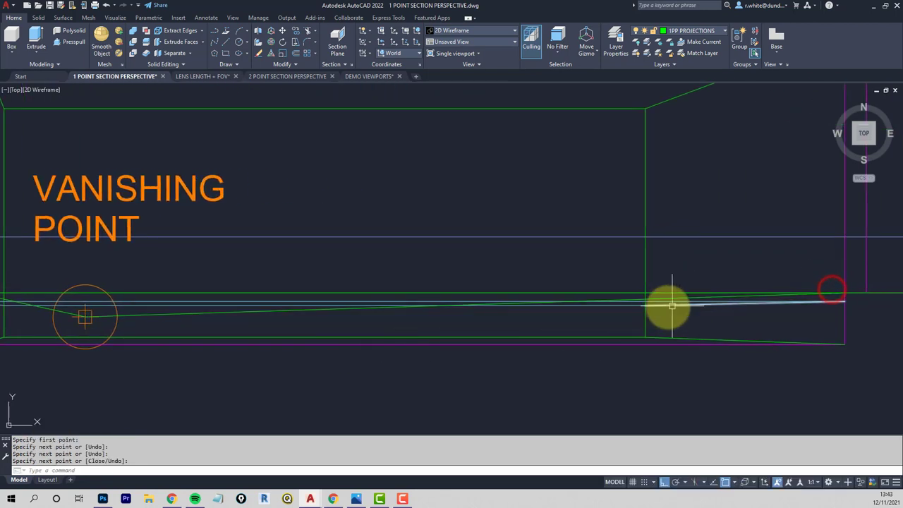
key("Return")
scroll(650, 305, "up", 4)
- Draw a line from the right wall's plinth point to the vanishing point
key("Escape")
key("Escape")
type("l")
key("Return")
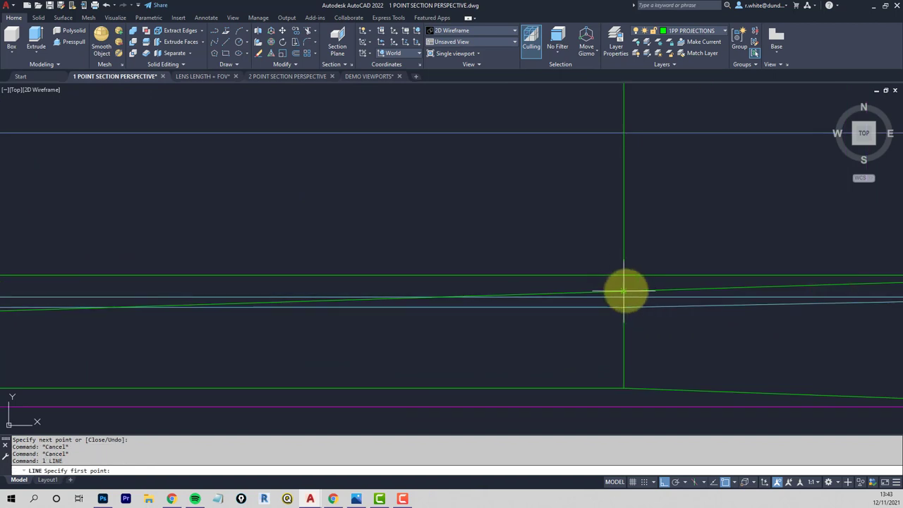
left_click(625, 291)
scroll(344, 296, "down", 5)
middle_click_drag(353, 294, 531, 295)
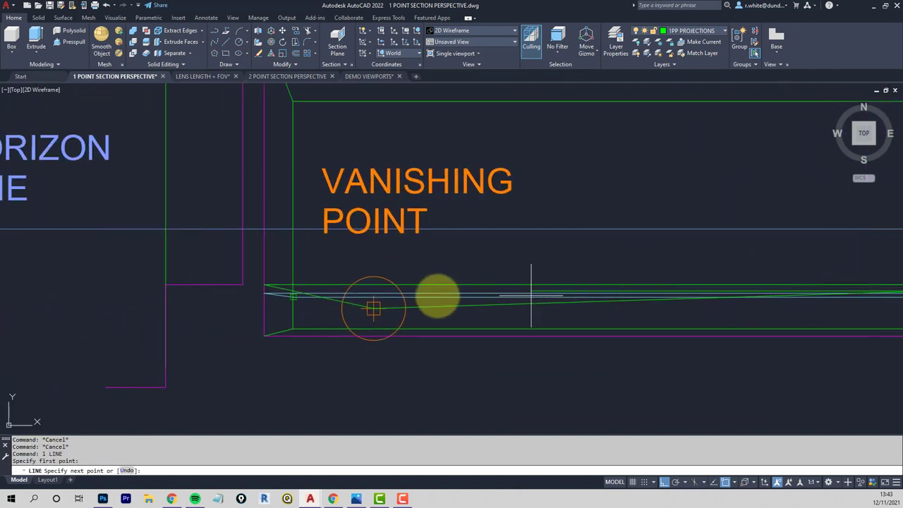
scroll(293, 297, "up", 6)
left_click(283, 273)
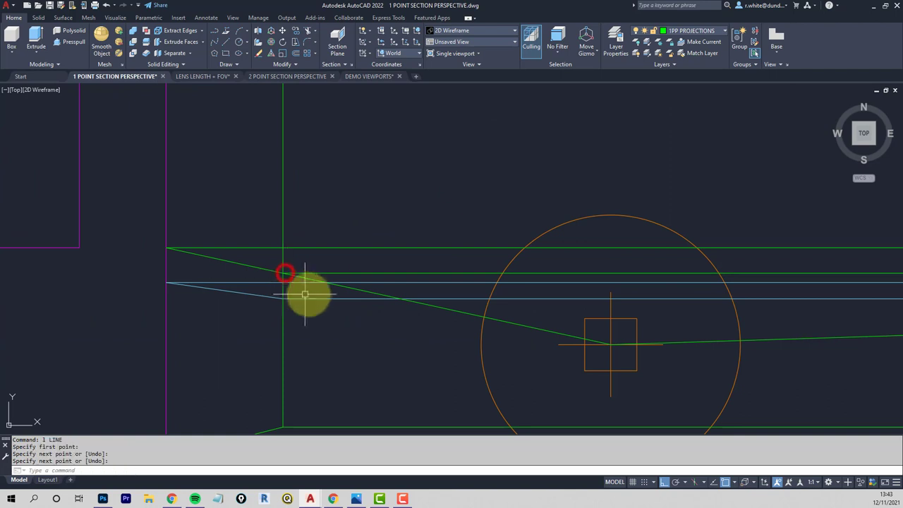
key("Return")
- Trim the extra green lines using the horizontal green line as cutting edge
type("tr")
key("Return")
left_click(343, 273)
key("Return")
left_click(344, 273)
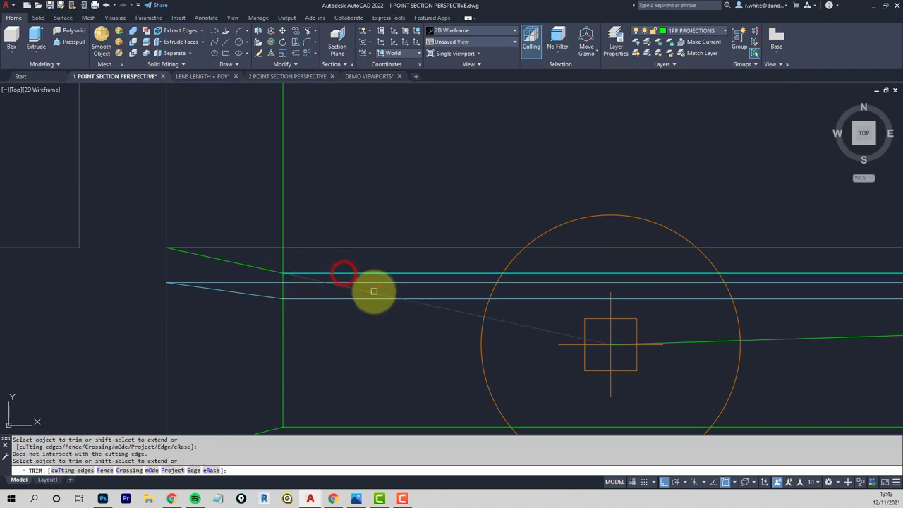
key("Return")
scroll(373, 292, "down", 5)
scroll(657, 298, "up", 6)
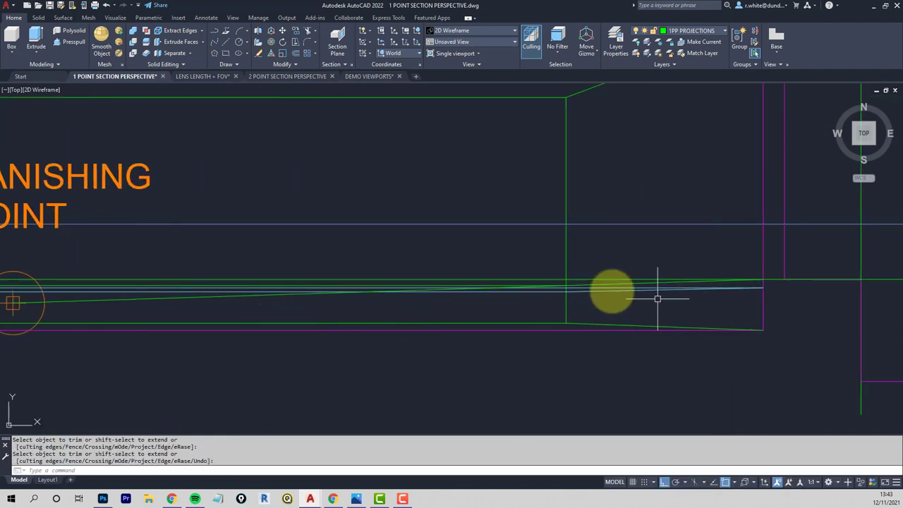
left_click(405, 275)
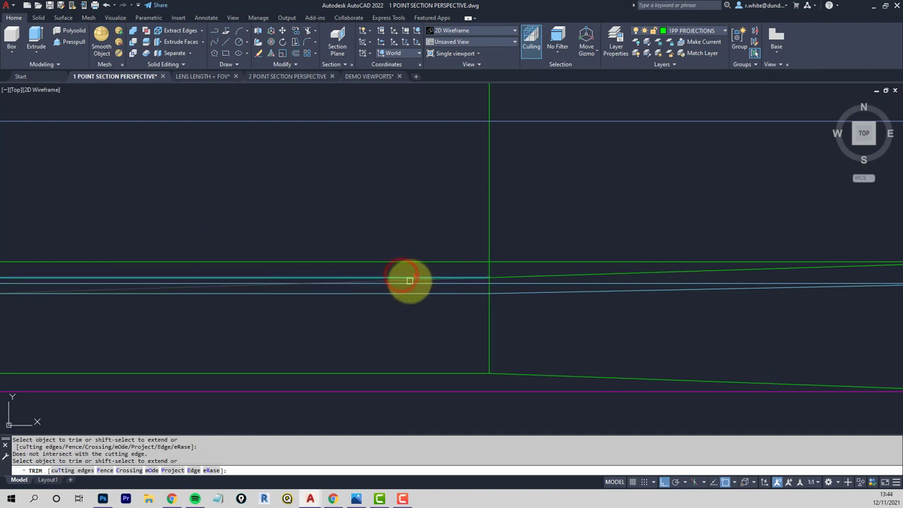
left_click(409, 283)
- Erase the leftover horizontal green construction line
scroll(465, 282, "down", 2)
key("Escape")
left_click(513, 269)
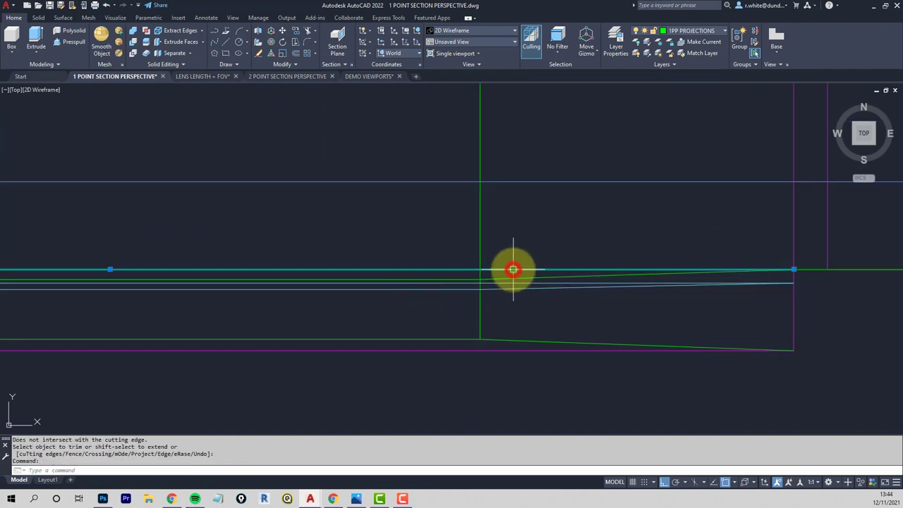
key("Delete")
key("Delete")
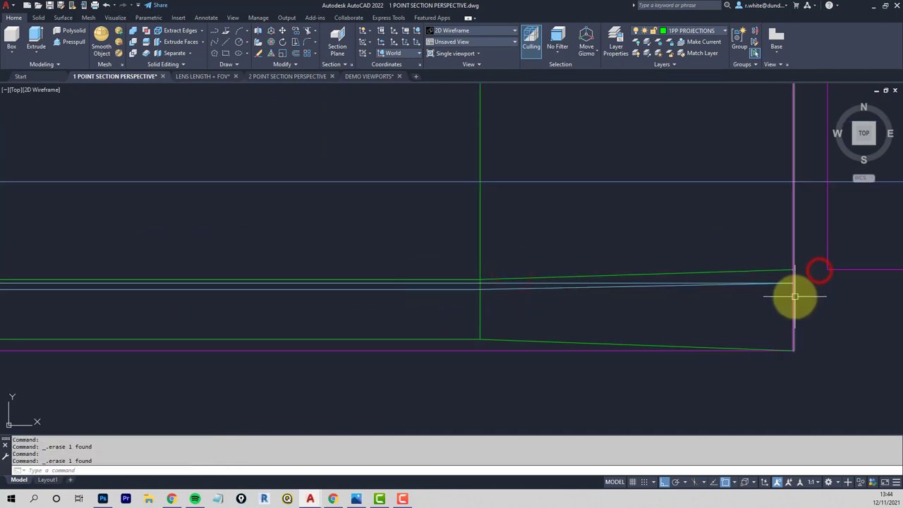
scroll(783, 298, "down", 3)
scroll(574, 282, "down", 2)
middle_click_drag(575, 283, 513, 299)
scroll(512, 298, "up", 2)
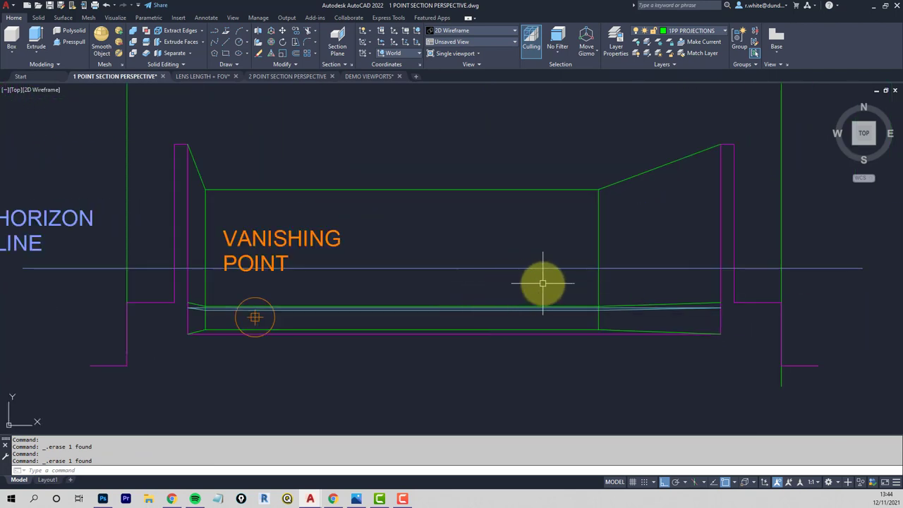
scroll(544, 278, "down", 2)
middle_click_drag(544, 278, 525, 300)
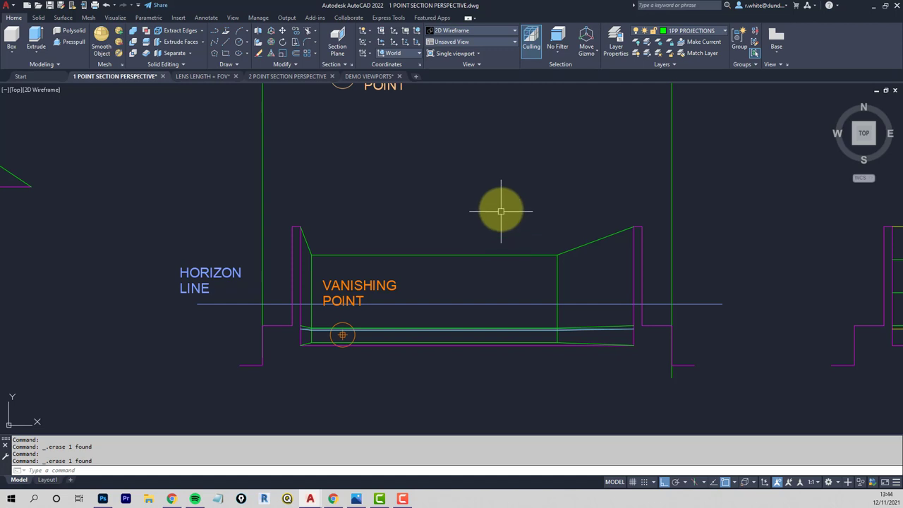
scroll(501, 211, "down", 2)
middle_click_drag(494, 197, 474, 237)
scroll(475, 222, "down", 3)
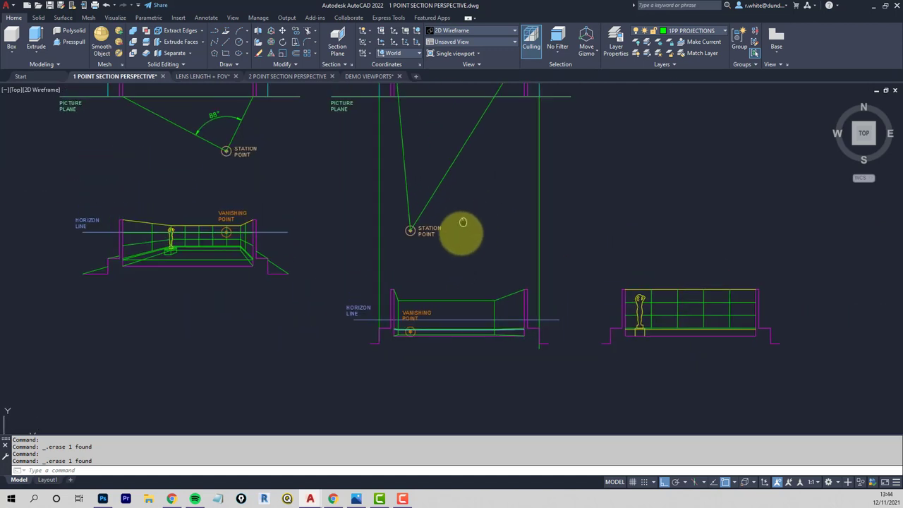
middle_click_drag(427, 214, 410, 246)
scroll(384, 245, "up", 3)
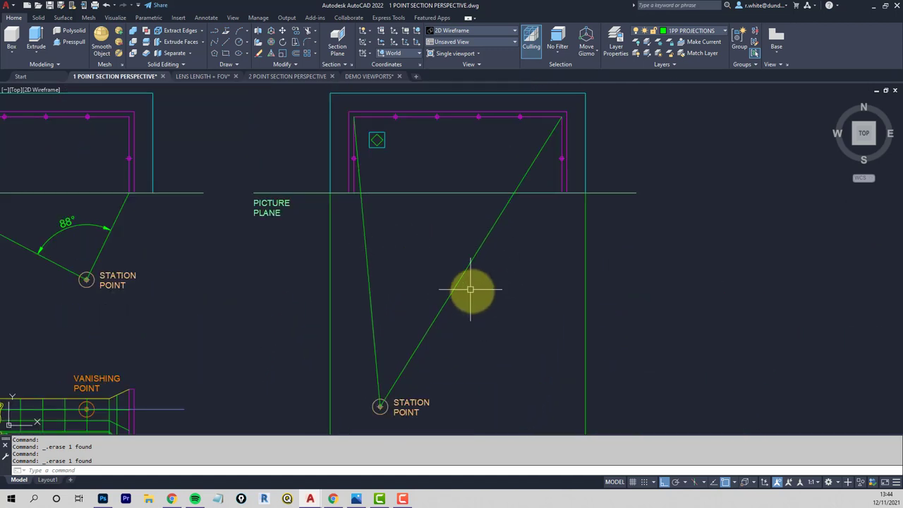
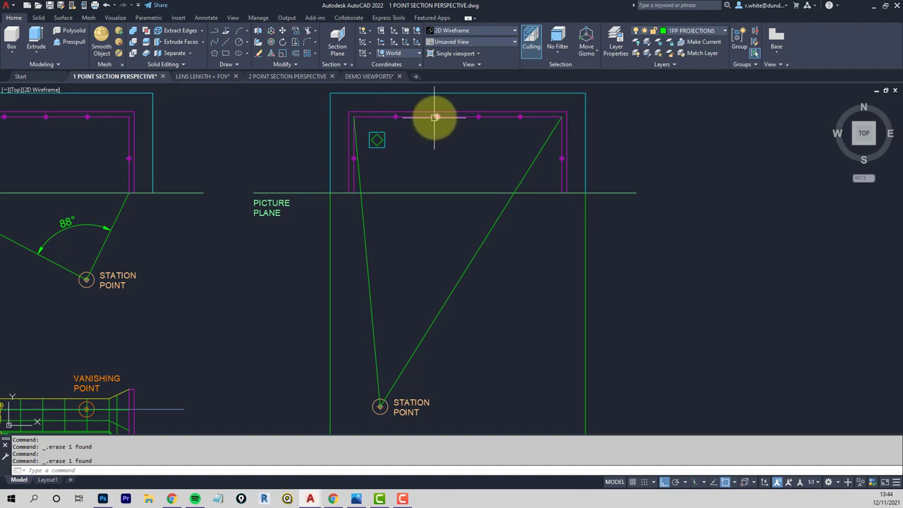
- Erase the old diagonal and left sight lines
left_click(537, 154)
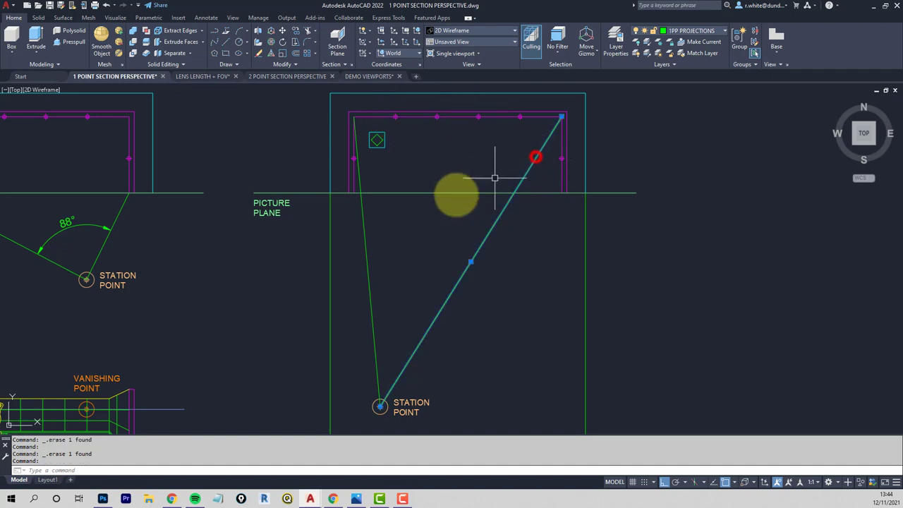
key("Delete")
left_click(363, 223)
key("Delete")
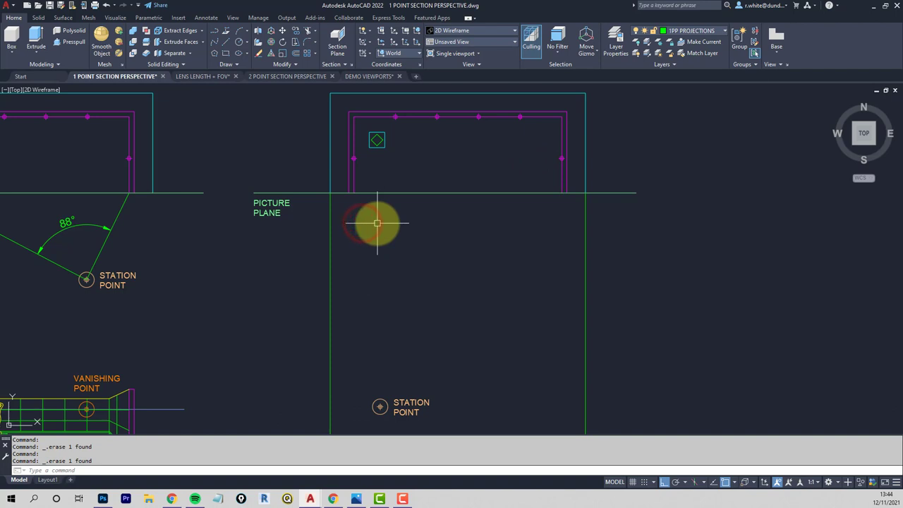
- Draw the first sight lines between the plan's wall points and the station point
type("l")
key("Return")
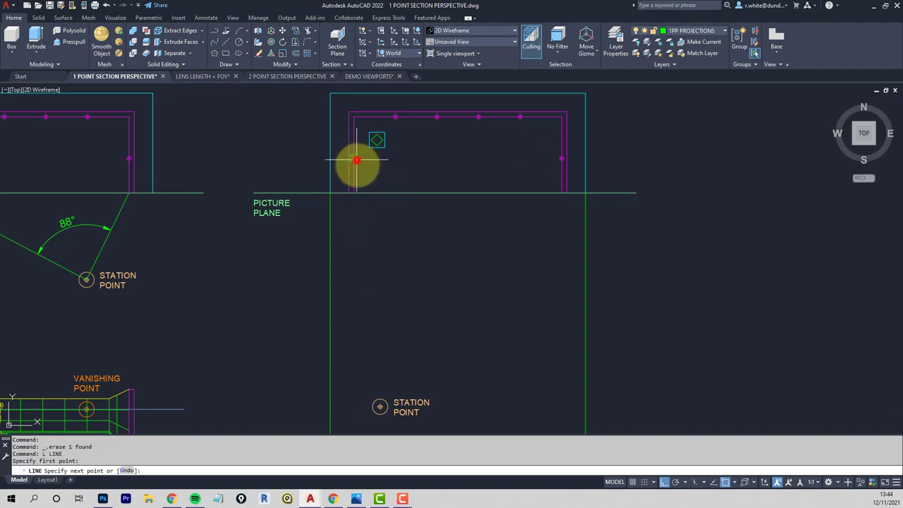
left_click(380, 406)
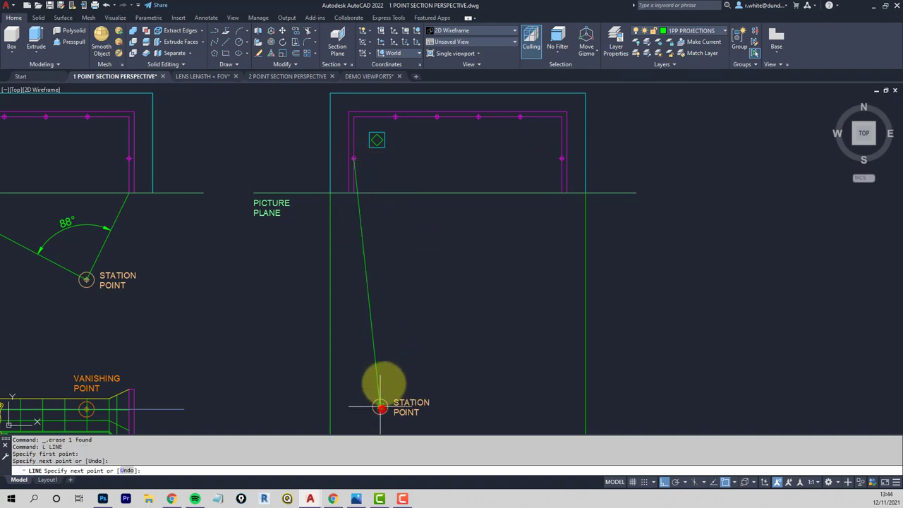
key("Return")
key("Return")
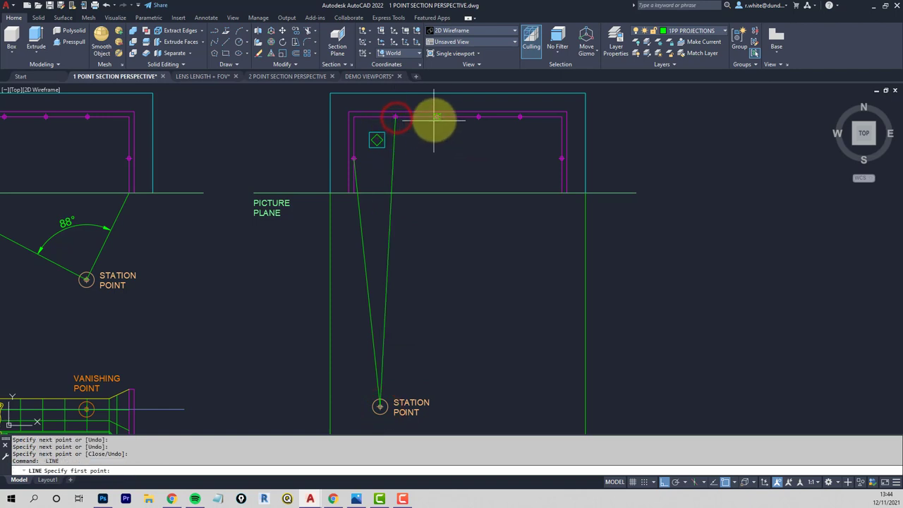
left_click(436, 117)
left_click(379, 407)
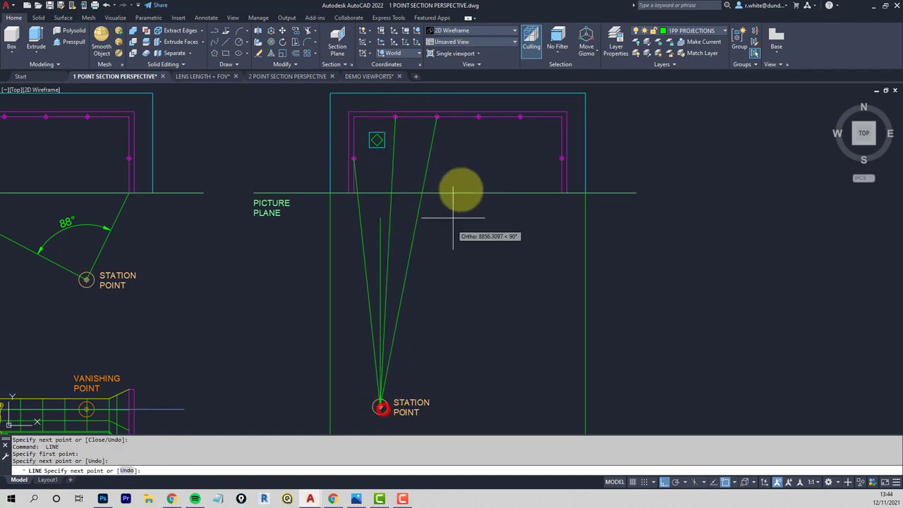
left_click(478, 117)
key("Return")
key("Return")
- Draw the remaining sight lines to the station point, including the right wall corner
left_click(520, 117)
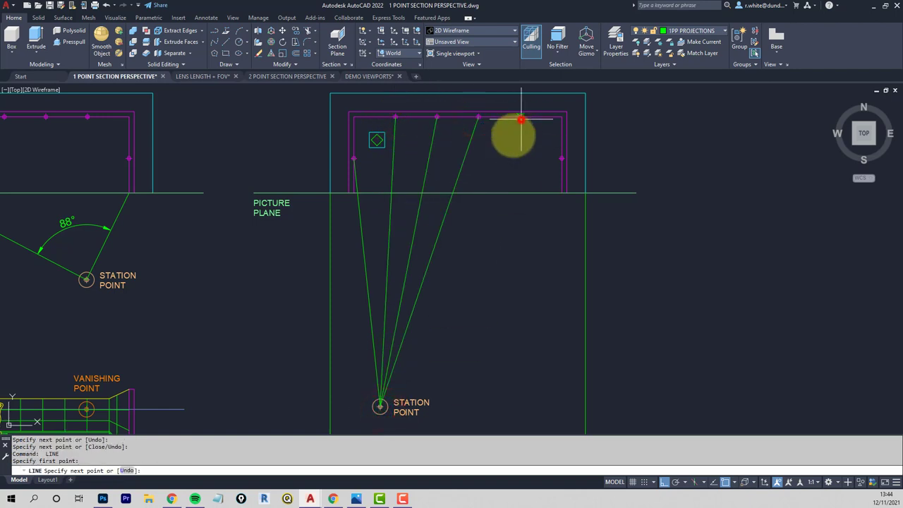
left_click(380, 407)
left_click(562, 158)
key("Return")
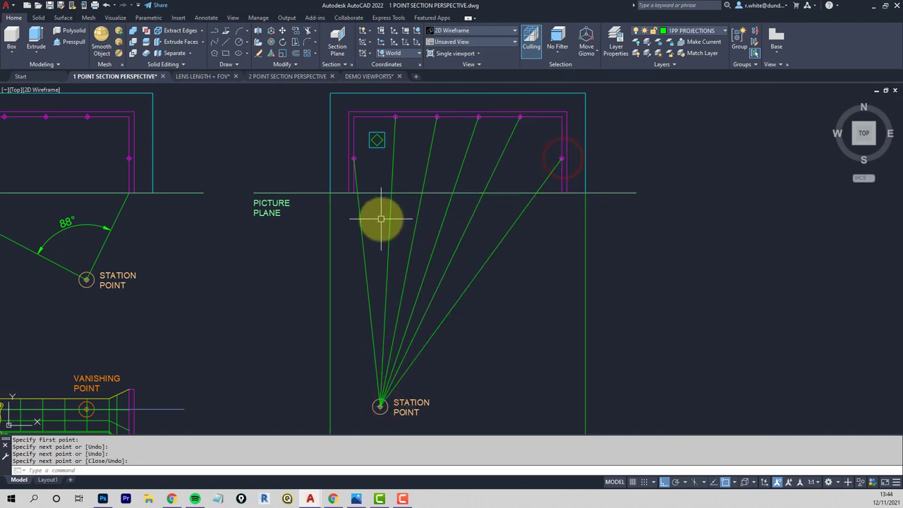
type("l")
key("Return")
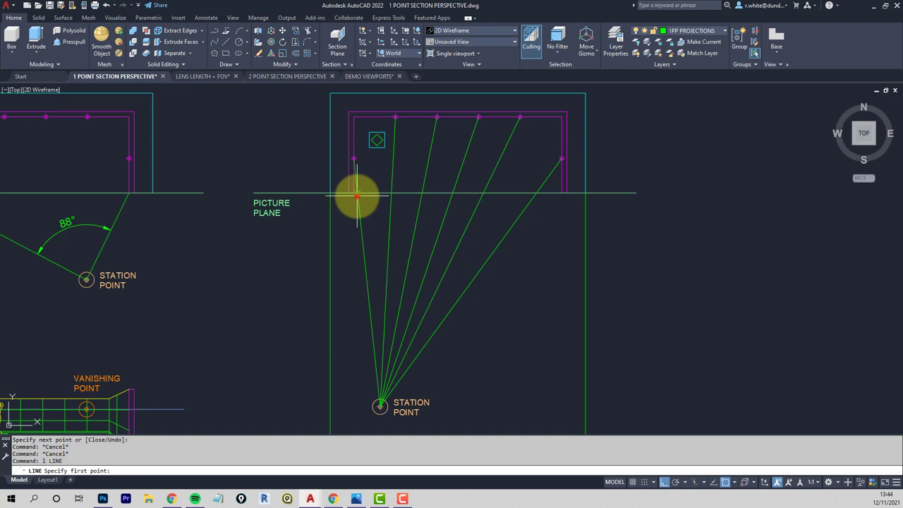
- Drop vertical lines from the first three sight-line crossings on the picture plane
left_click(357, 196)
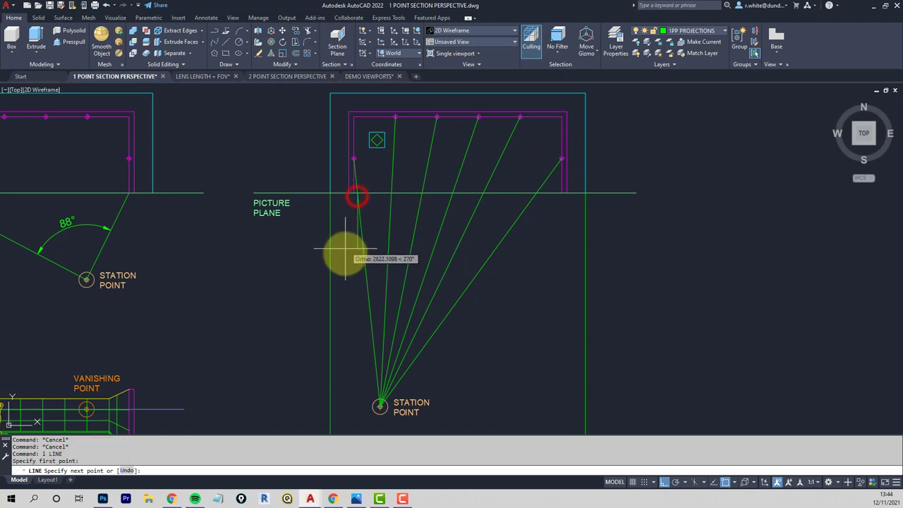
left_click(347, 300)
key("Return")
key("Return")
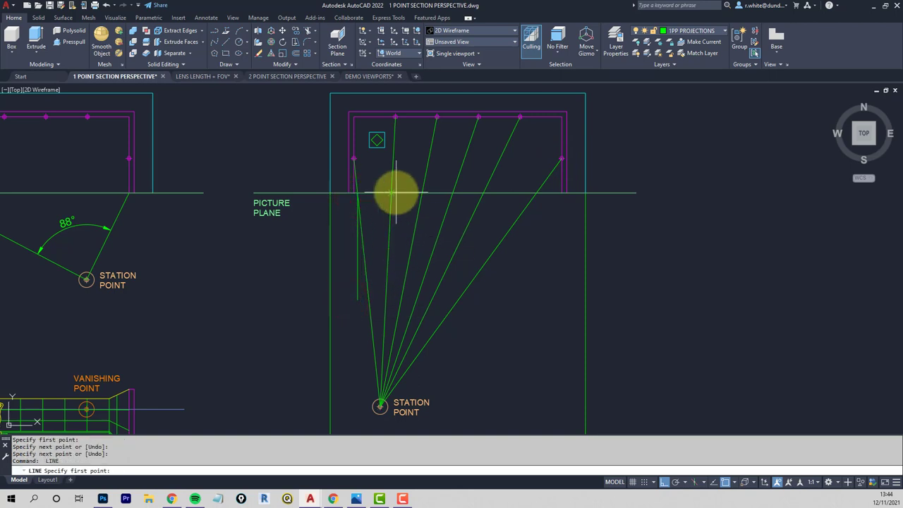
left_click(396, 192)
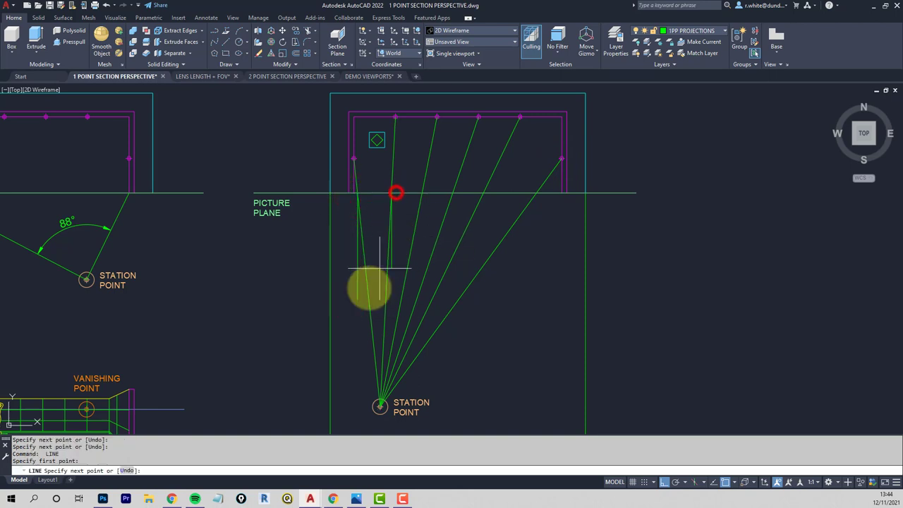
left_click(343, 300)
key("Return")
key("Return")
left_click(422, 196)
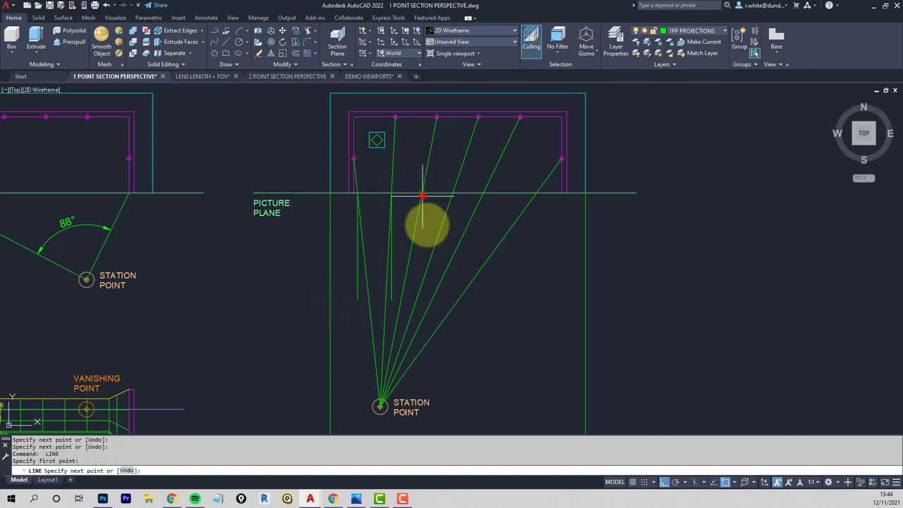
left_click(503, 302)
key("Return")
key("Return")
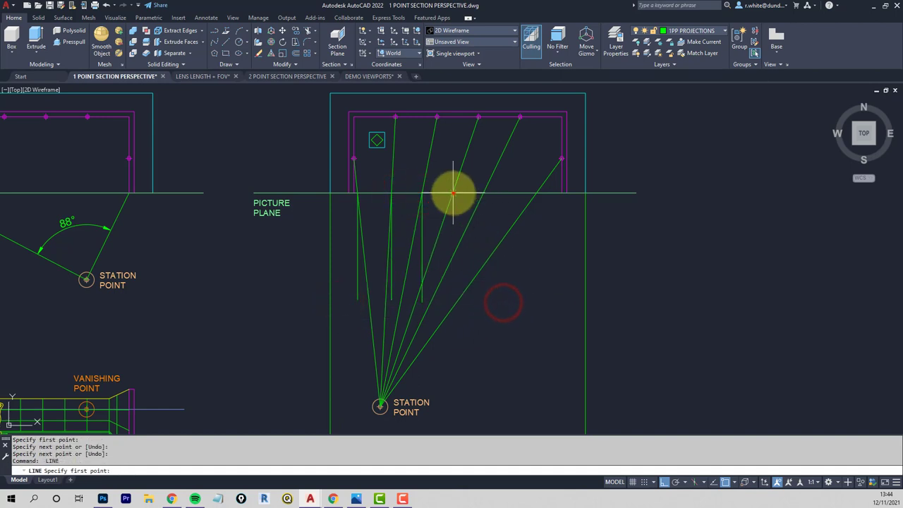
- Drop verticals from the remaining three picture-plane crossings
left_click(452, 192)
left_click(496, 297)
key("Return")
key("Return")
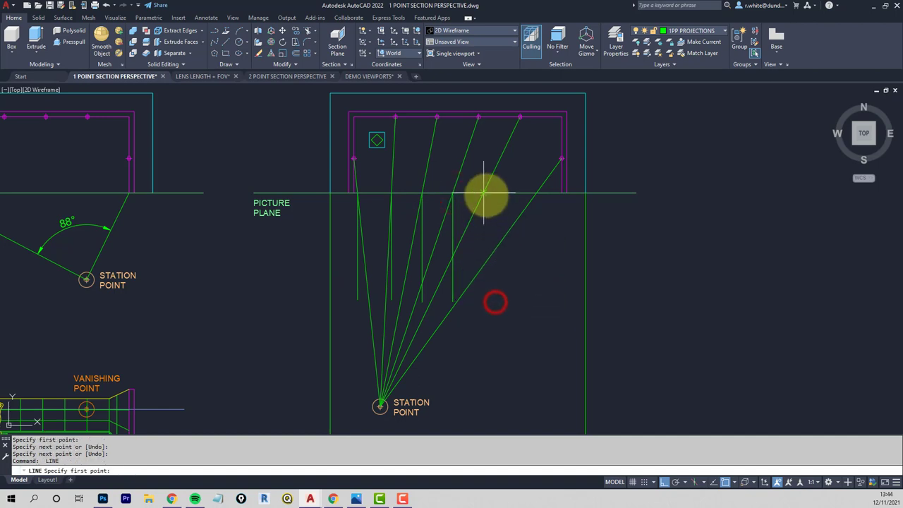
left_click(485, 192)
left_click(500, 302)
key("Return")
key("Return")
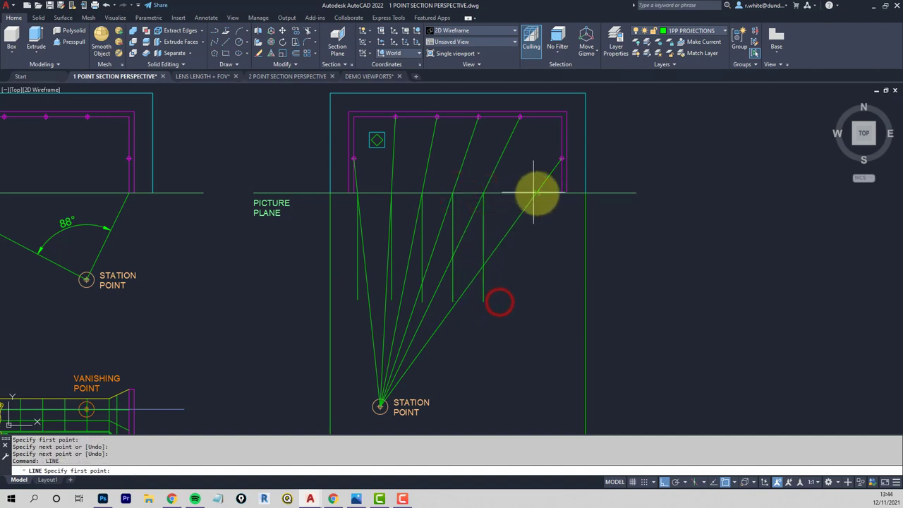
left_click(538, 192)
left_click(538, 300)
key("Escape")
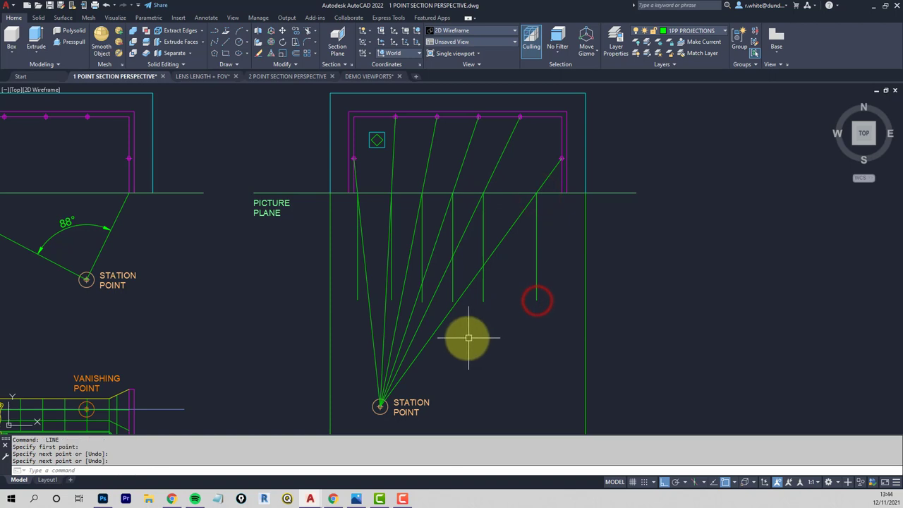
- Window-select and delete the six radiating sight lines
left_click(435, 344)
left_click(362, 361)
key("Delete")
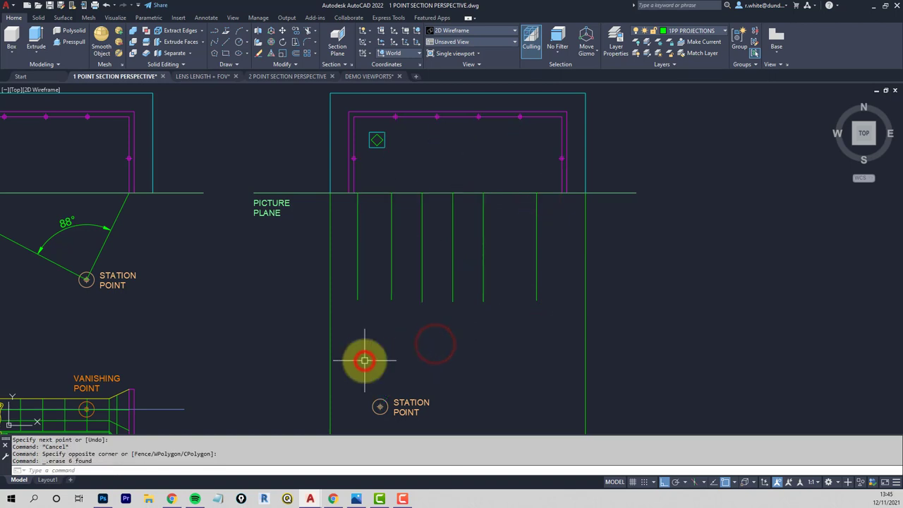
- Use MOVE to shift the six vertical projector lines down into the perspective section
middle_click_drag(460, 343, 474, 266)
scroll(447, 210, "down", 3)
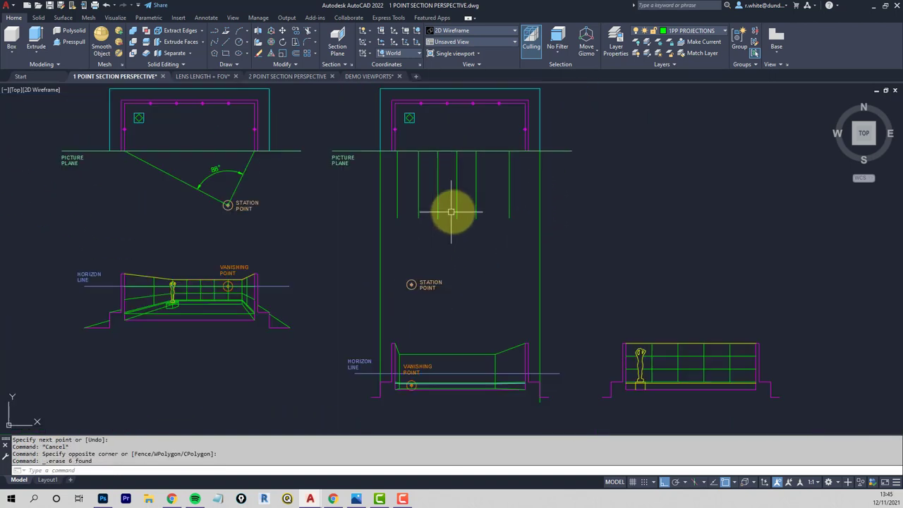
type("m")
key("Return")
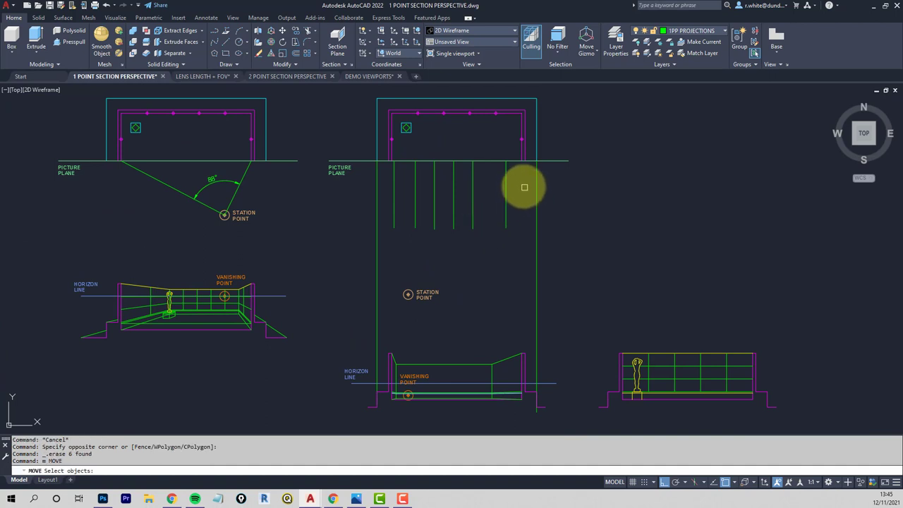
left_click(388, 225)
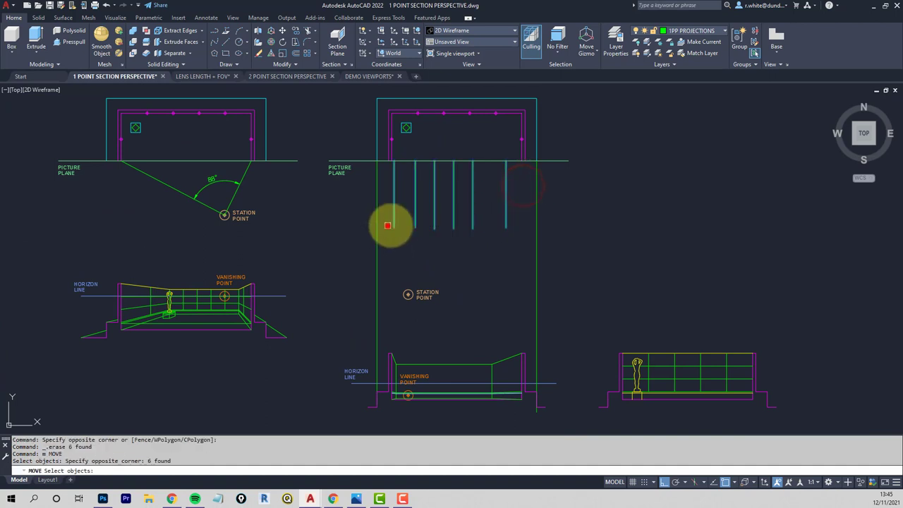
key("Return")
left_click(580, 187)
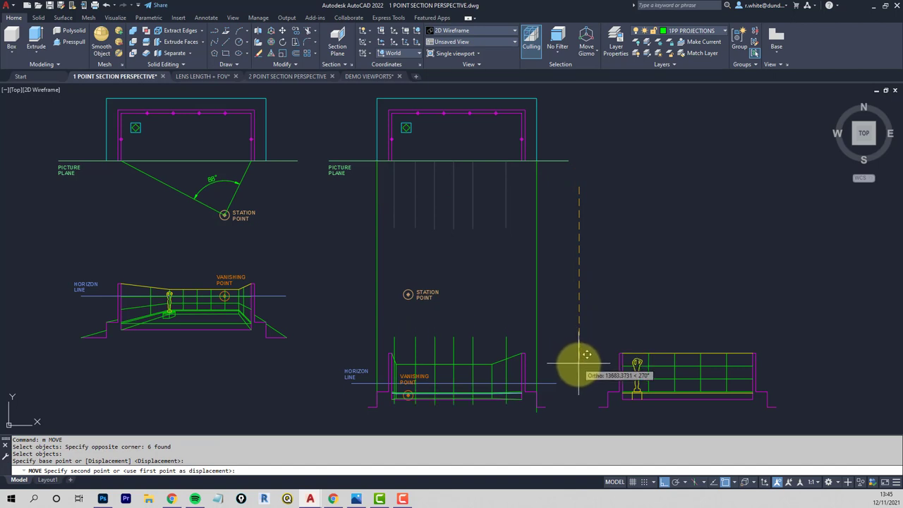
key("Escape")
key("Escape")
scroll(496, 381, "up", 5)
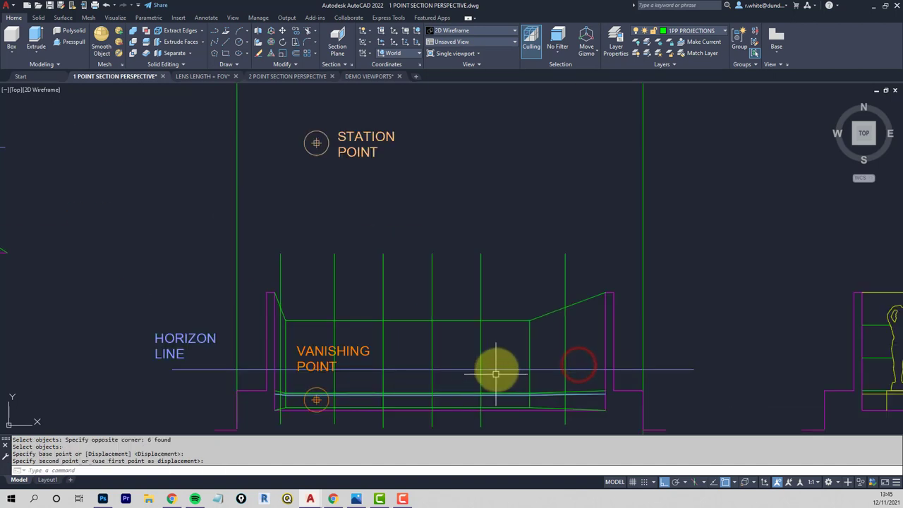
scroll(282, 269, "up", 4)
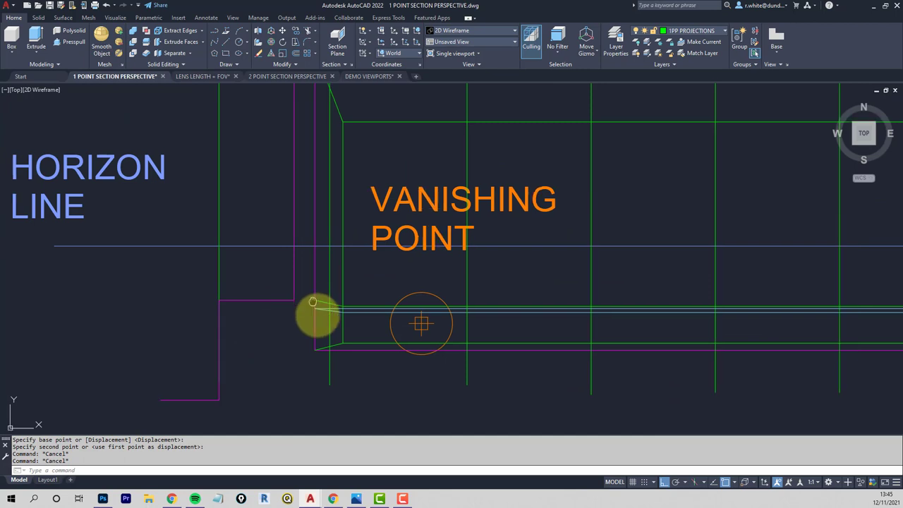
- Trim the first vertical below the diagonal floor line and horizontal cyan line
type("tr")
key("Return")
scroll(321, 317, "up", 4)
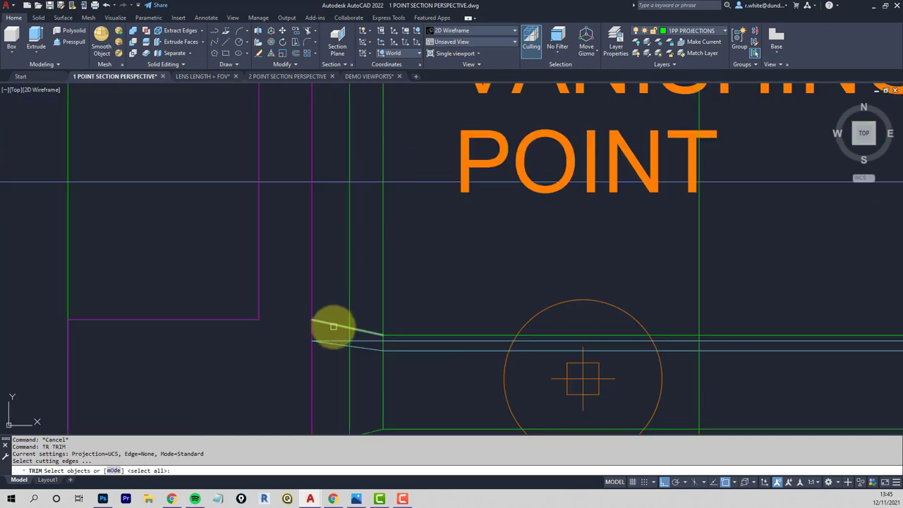
left_click(337, 327)
left_click(405, 335)
key("Return")
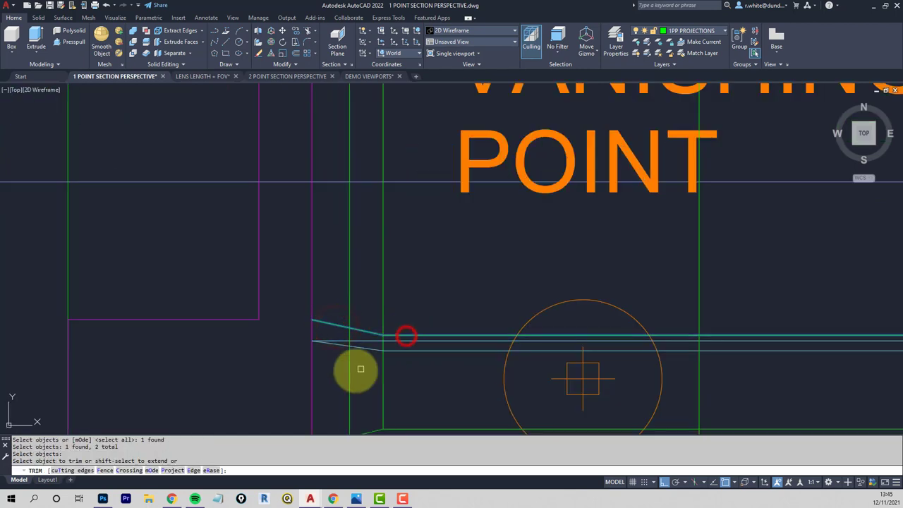
left_click(351, 372)
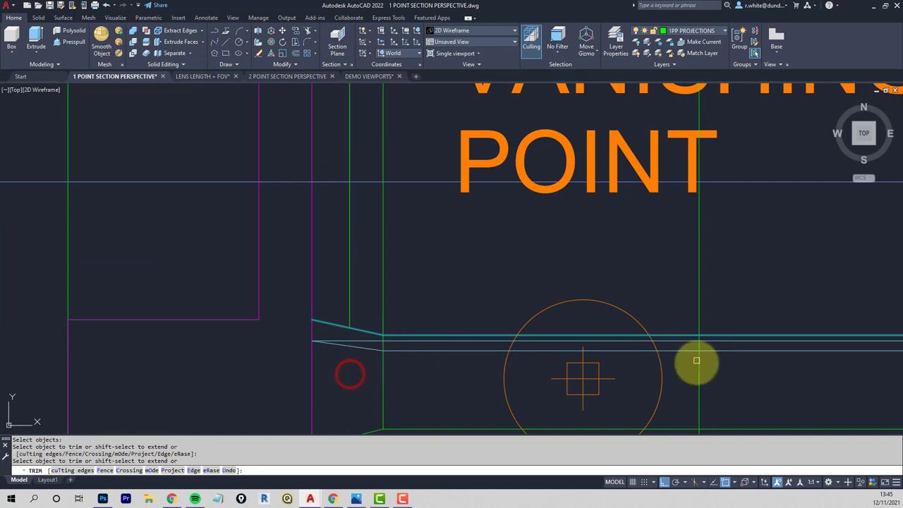
- Trim the remaining verticals below the cyan floor line
scroll(741, 361, "down", 3)
left_click(786, 357)
middle_click_drag(786, 357, 524, 306)
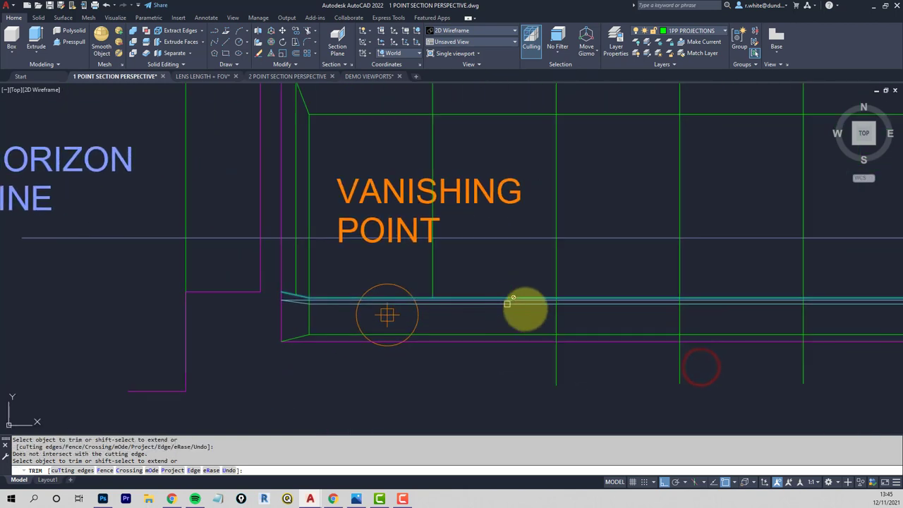
left_click(557, 322)
left_click(837, 412)
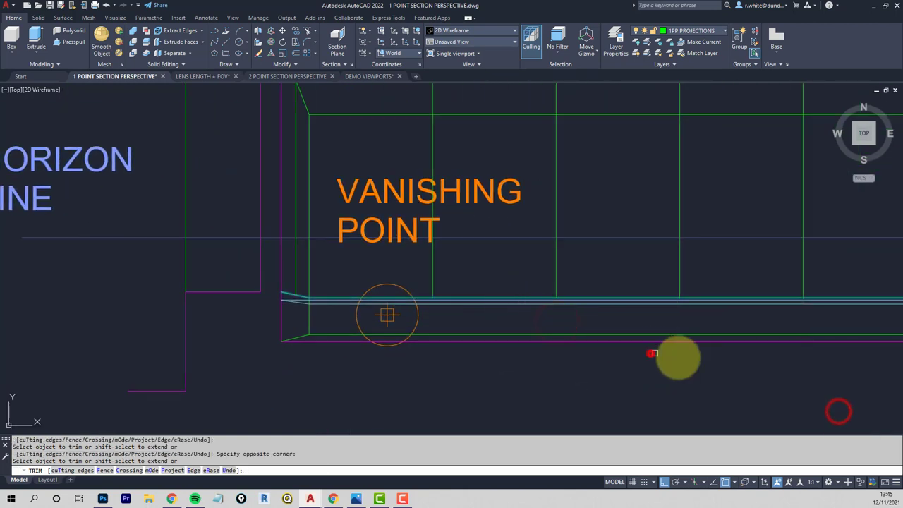
middle_click_drag(651, 354, 487, 323)
- Make the right cyan floor line the new trim cutting edge
type("t")
key("Return")
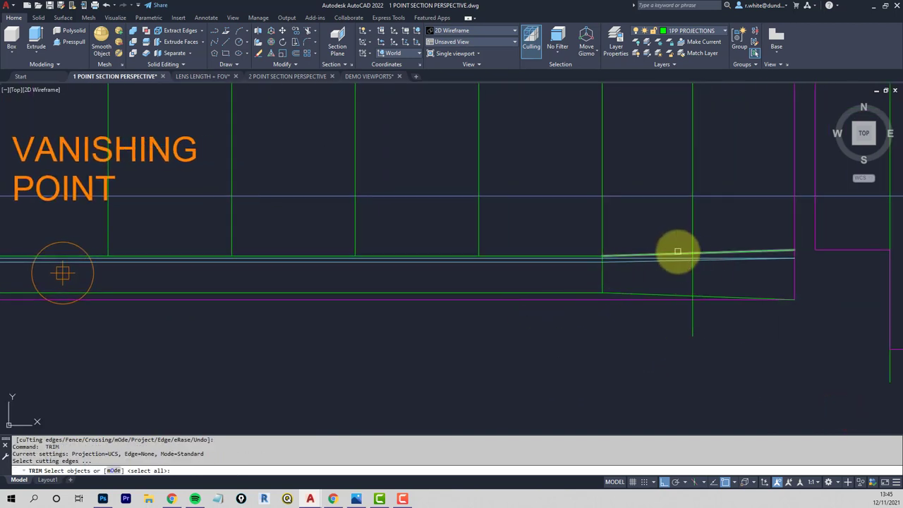
left_click(677, 252)
key("Return")
scroll(694, 278, "down", 3)
middle_click_drag(666, 238, 652, 248)
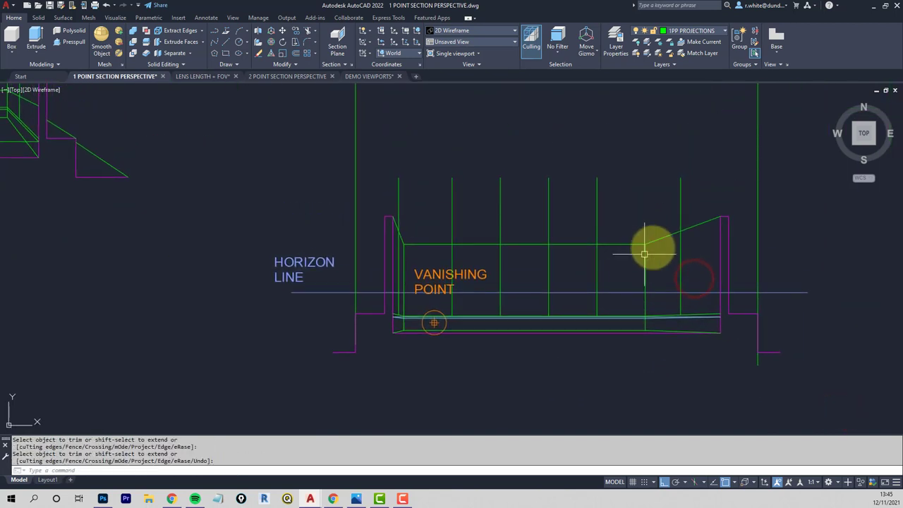
- Trim the vertical and slanted lines above the back wall's top edge
left_click(658, 235)
left_click(677, 207)
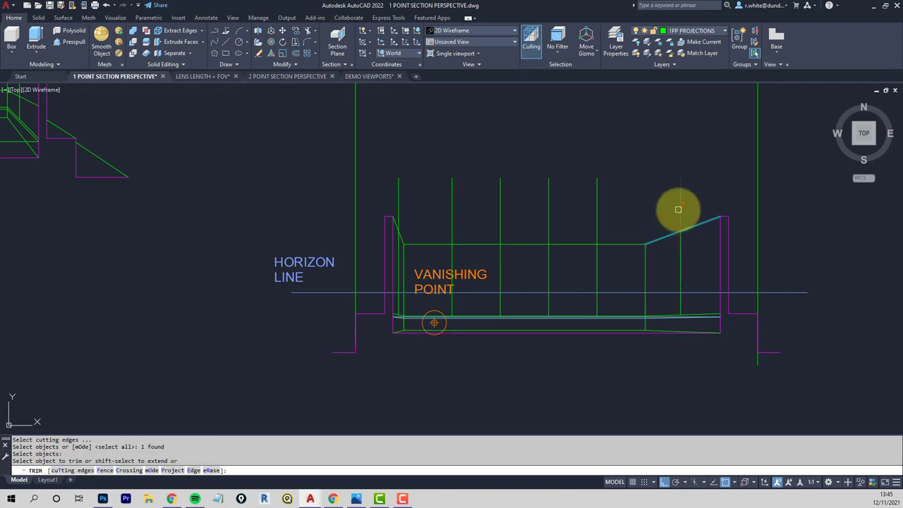
left_click(611, 245)
key("Return")
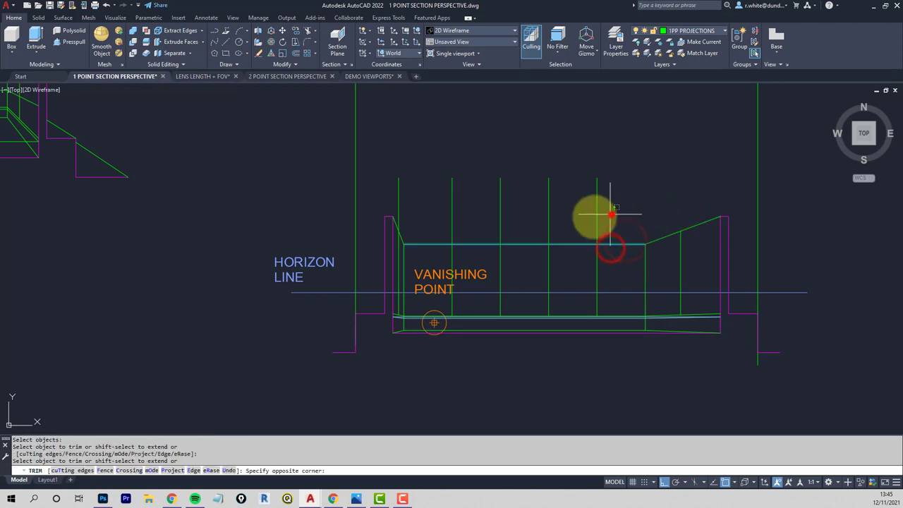
left_click(609, 213)
left_click(428, 233)
left_click(403, 231)
key("Return")
key("Return")
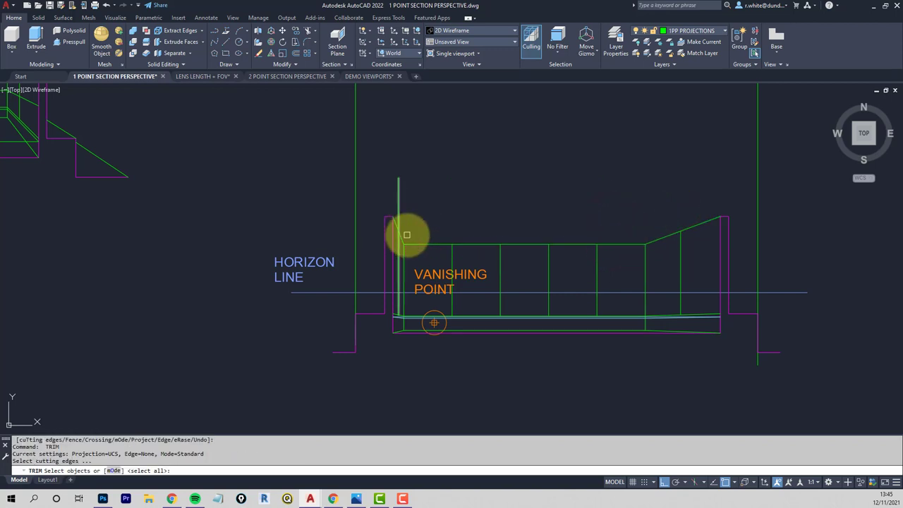
- Finish trimming and bring the statue elevation into view
left_click(403, 238)
key("Return")
left_click(400, 205)
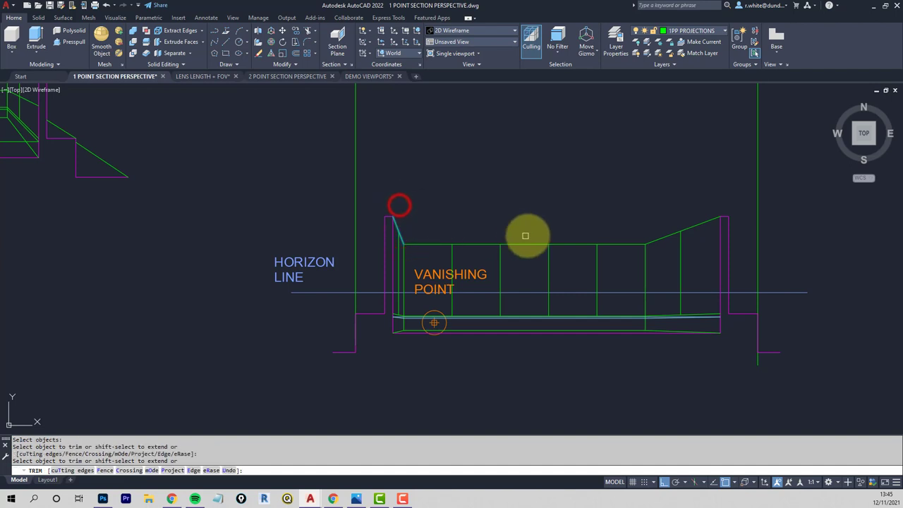
middle_click_drag(529, 235, 379, 214)
key("Escape")
middle_click_drag(619, 226, 599, 224)
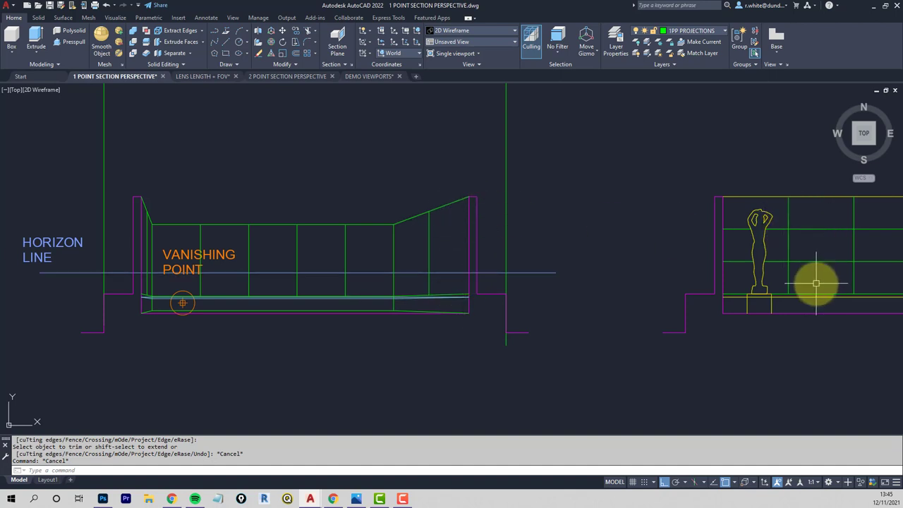
- Draw horizontal lines from the statue's upper and lower edges to the section's right wall
type("l")
key("Return")
left_click(723, 229)
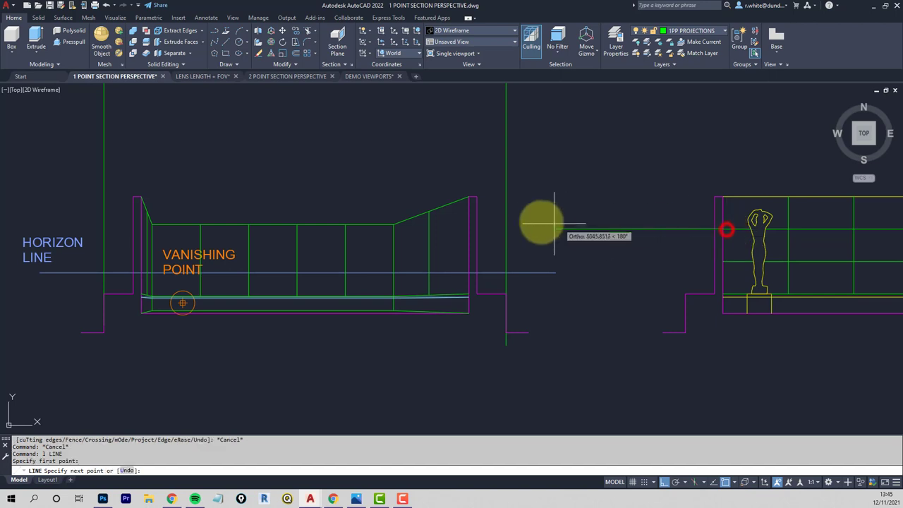
left_click(468, 228)
key("Return")
key("Return")
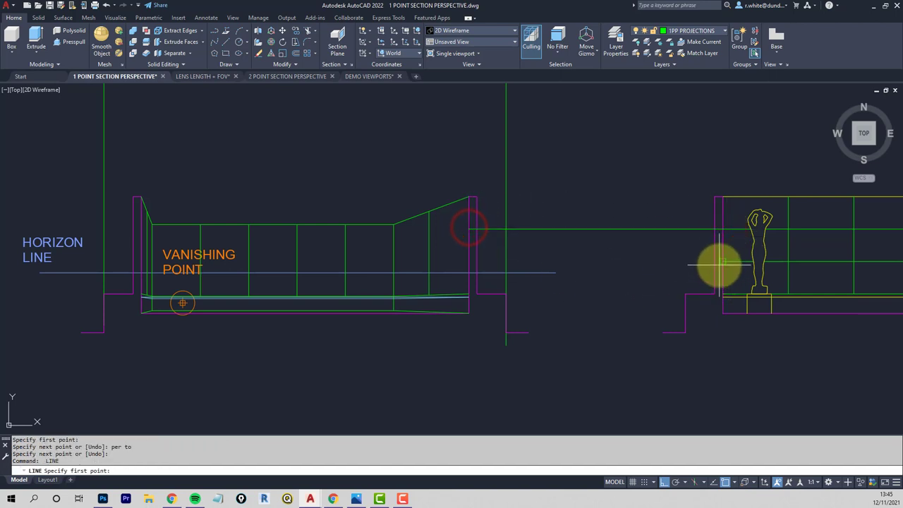
left_click(723, 262)
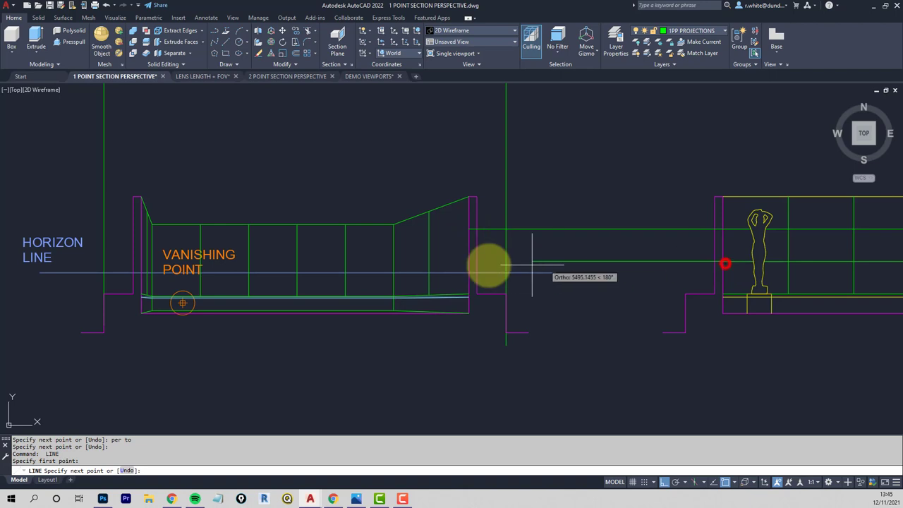
left_click(467, 261)
key("Return")
key("Return")
- Carry the upper height line from the right wall across to the left wall
mouse_move(464, 258)
middle_mouse_down()
mouse_move(504, 258)
mouse_move(570, 236)
middle_mouse_up()
left_click(587, 227)
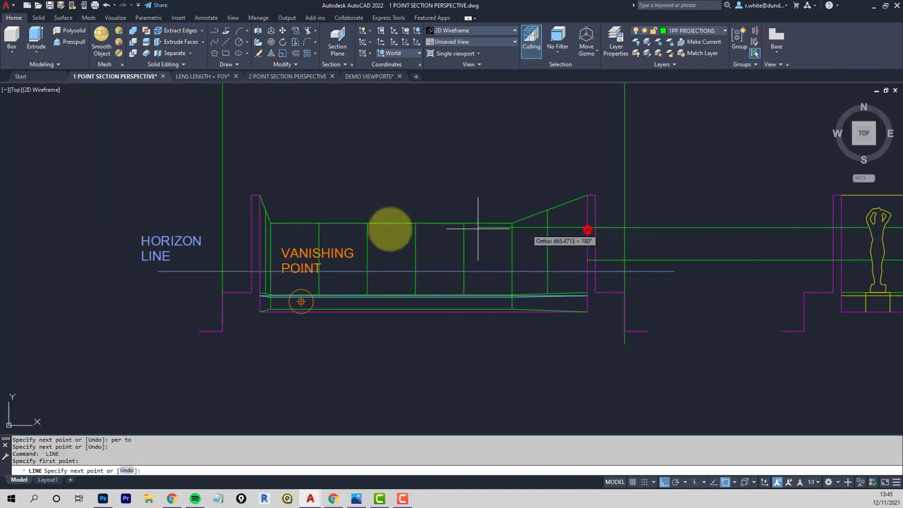
key("Escape")
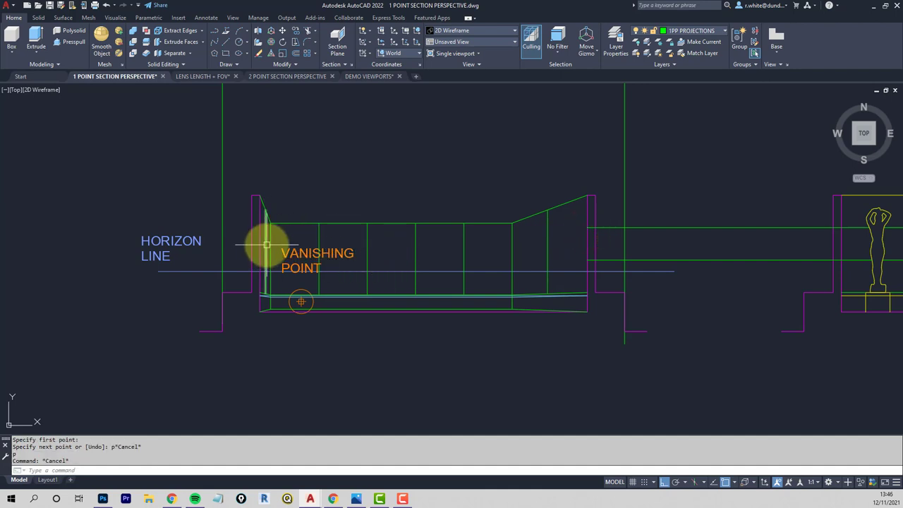
type("l")
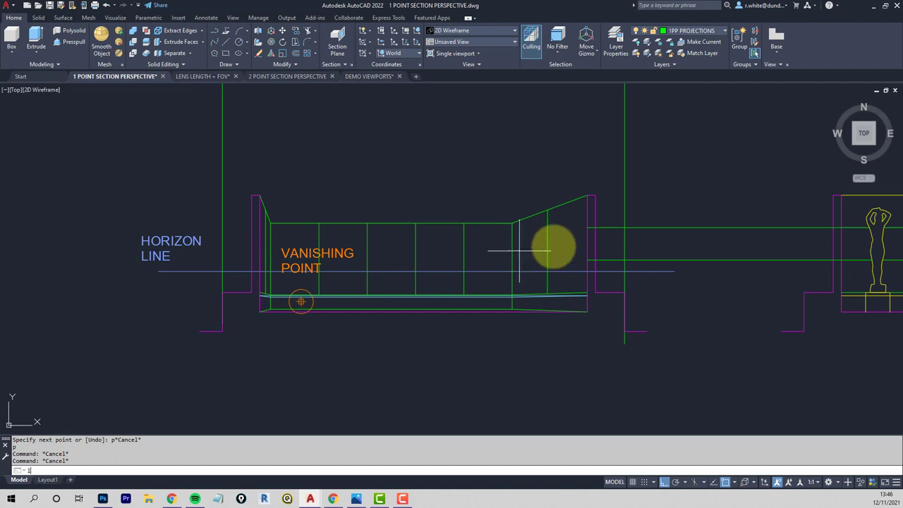
key("Return")
left_click(586, 228)
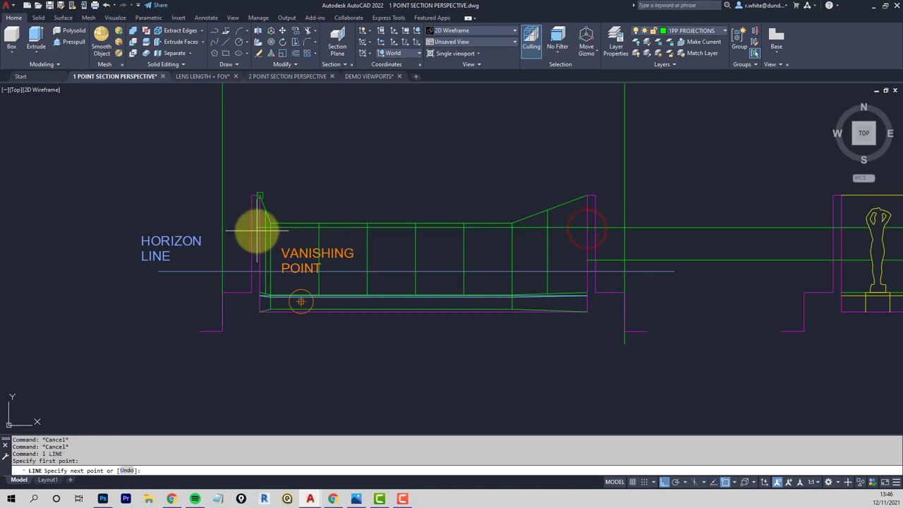
left_click(258, 227)
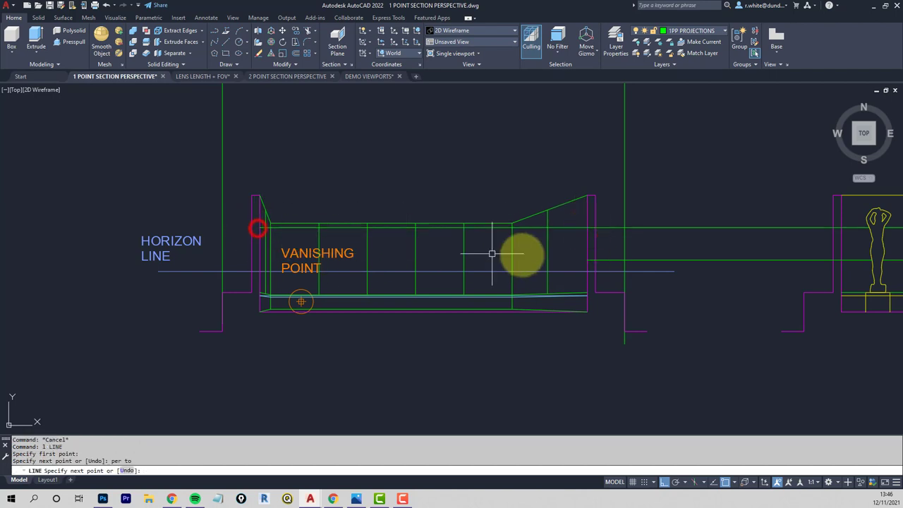
key("Return")
key("Return")
- Draw the lower height line from the right wall square to the left wall with per
left_click(589, 262)
type("p")
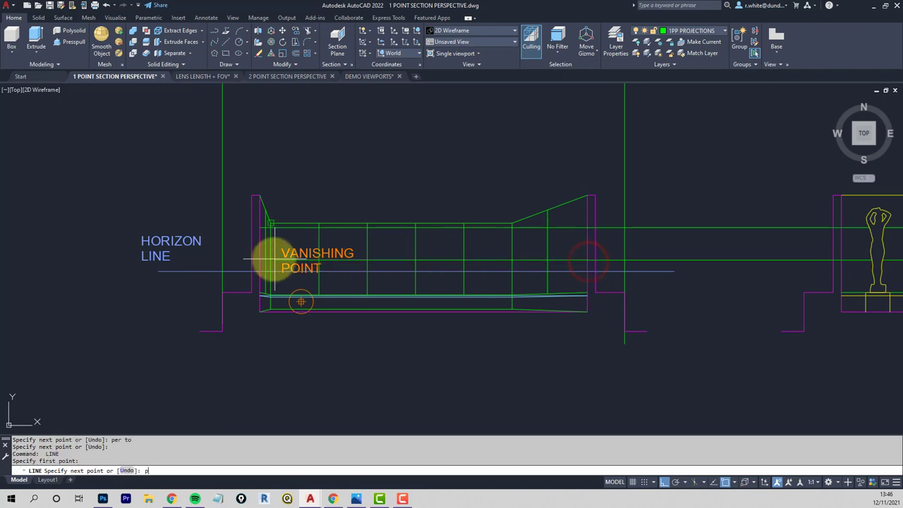
type("er")
key("Return")
key("Escape")
key("Escape")
scroll(259, 260, "up", 4)
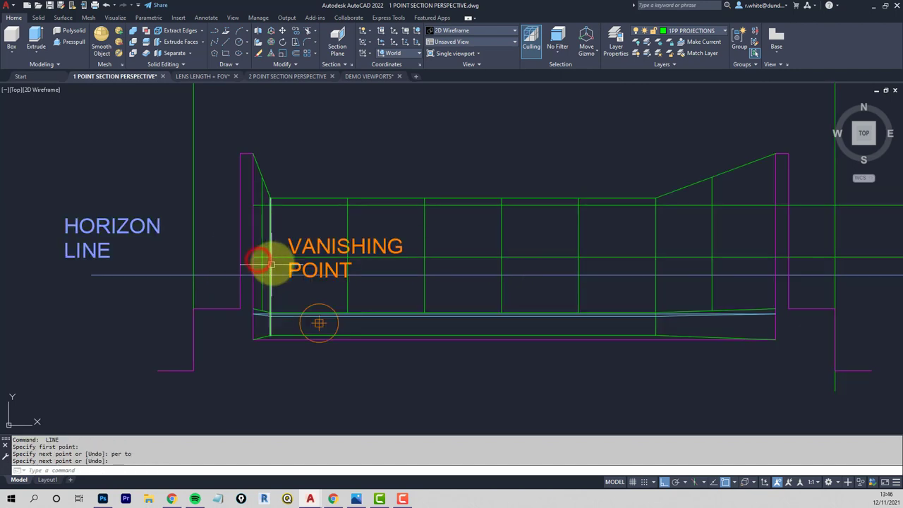
key("Return")
- Join the left wall's upper and lower height marks to the vanishing point
left_click(238, 186)
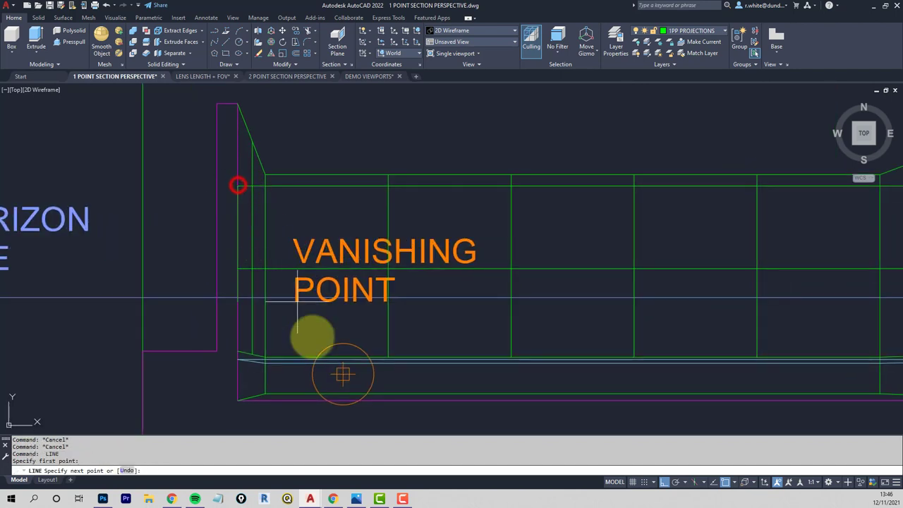
left_click(346, 375)
key("Return")
key("Return")
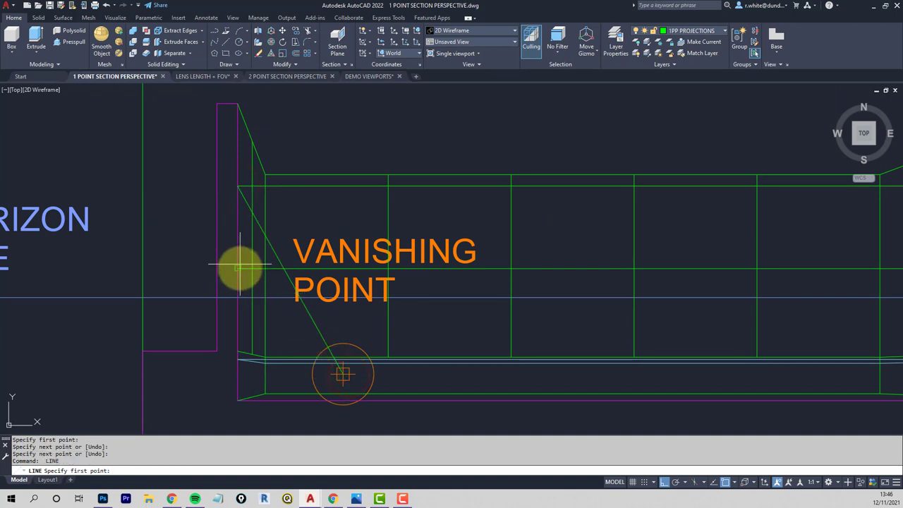
left_click(239, 271)
left_click(346, 374)
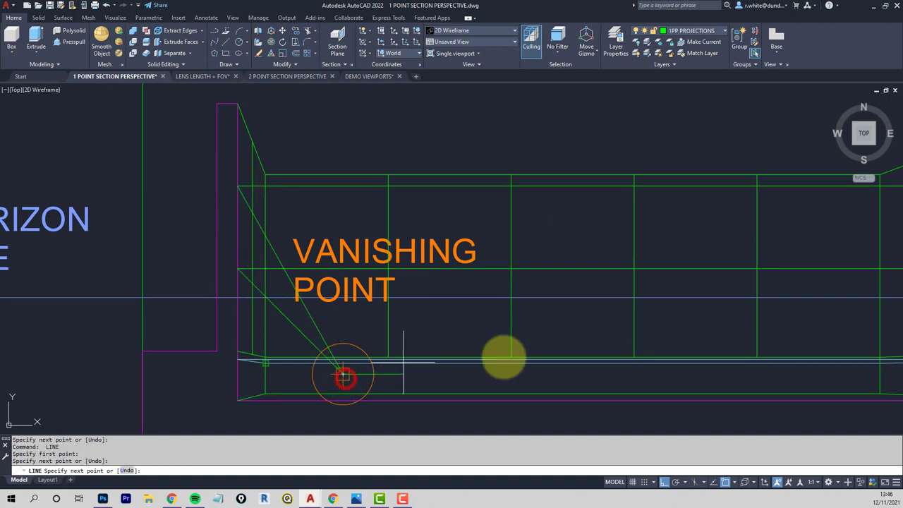
middle_click_drag(635, 328, 443, 318)
scroll(443, 319, "down", 2)
key("Return")
key("Return")
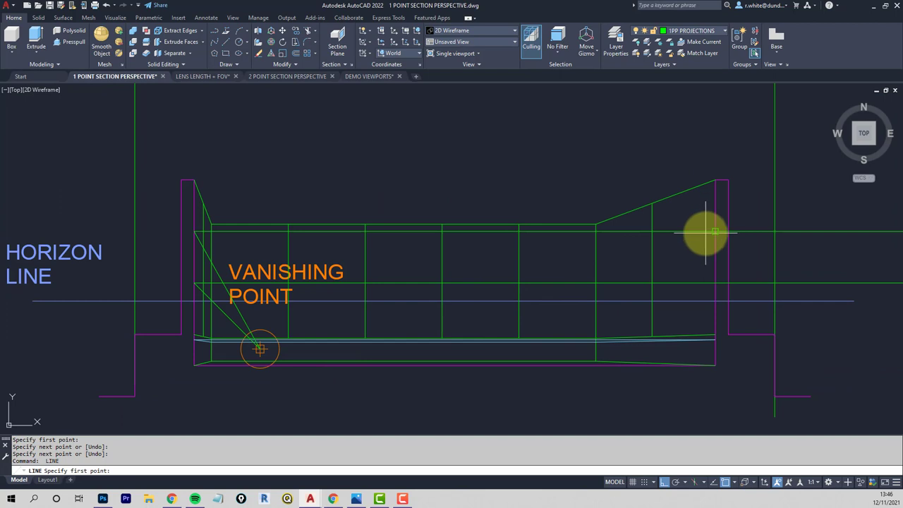
- Join the right wall's upper and lower height marks to the vanishing point
left_click(705, 233)
left_click(257, 348)
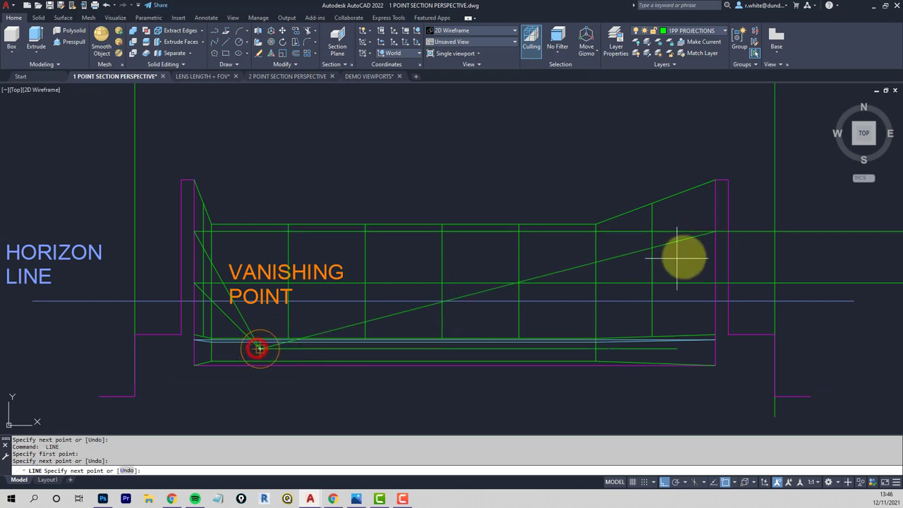
key("Return")
key("Return")
left_click(715, 284)
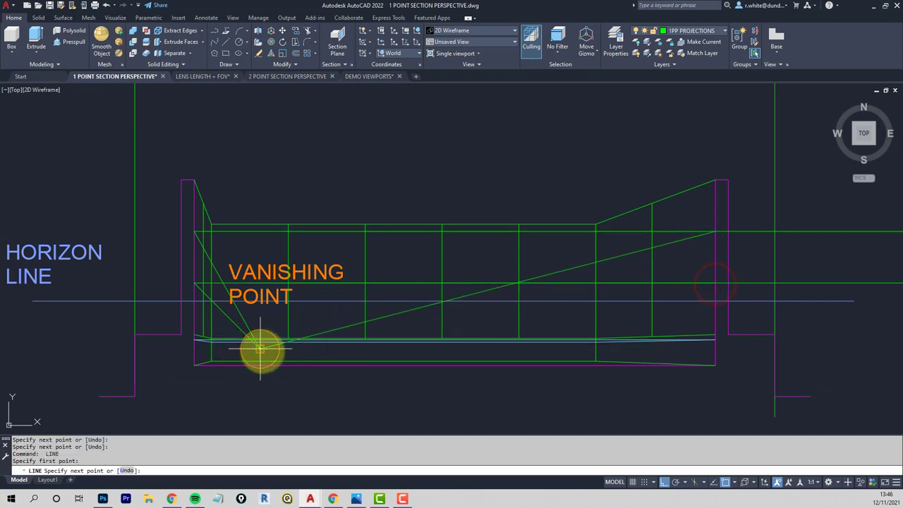
left_click(259, 348)
key("Escape")
key("Escape")
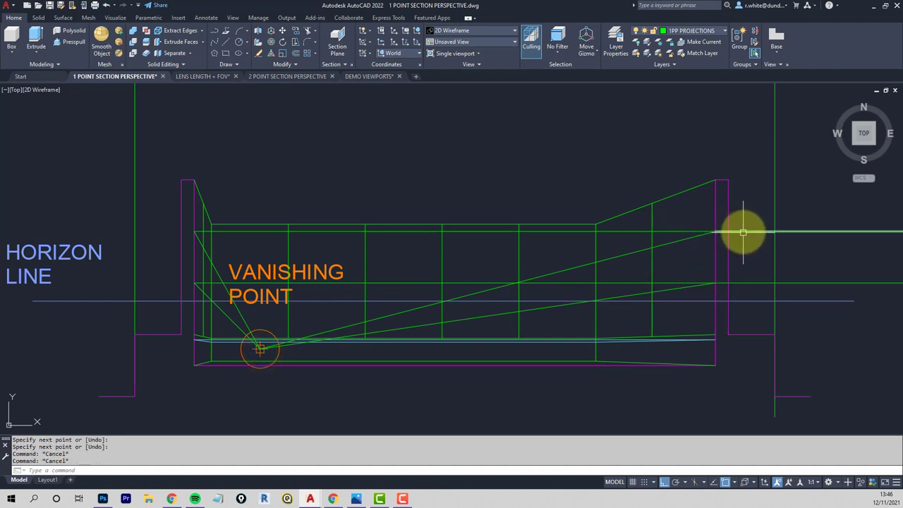
- Delete the line pieces beyond the right wall and the two horizontal guide lines
left_click(744, 231)
left_click(744, 282)
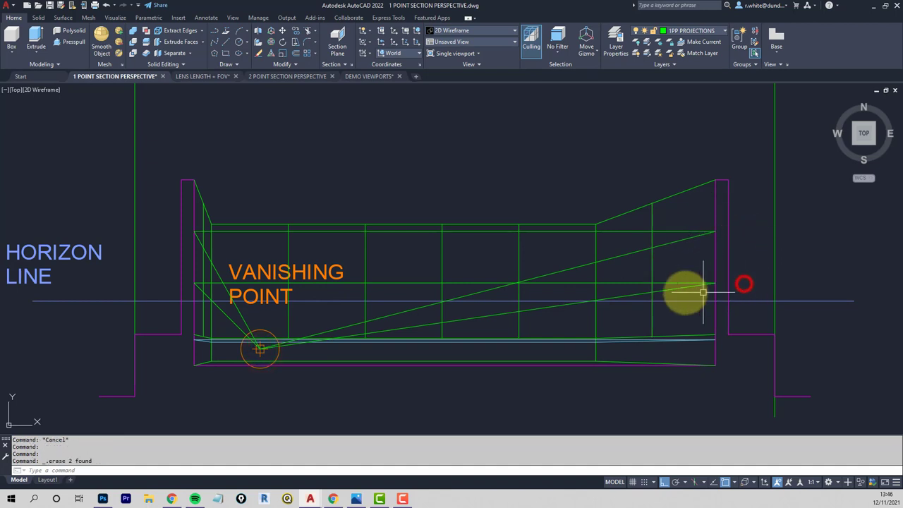
key("Delete")
left_click(638, 283)
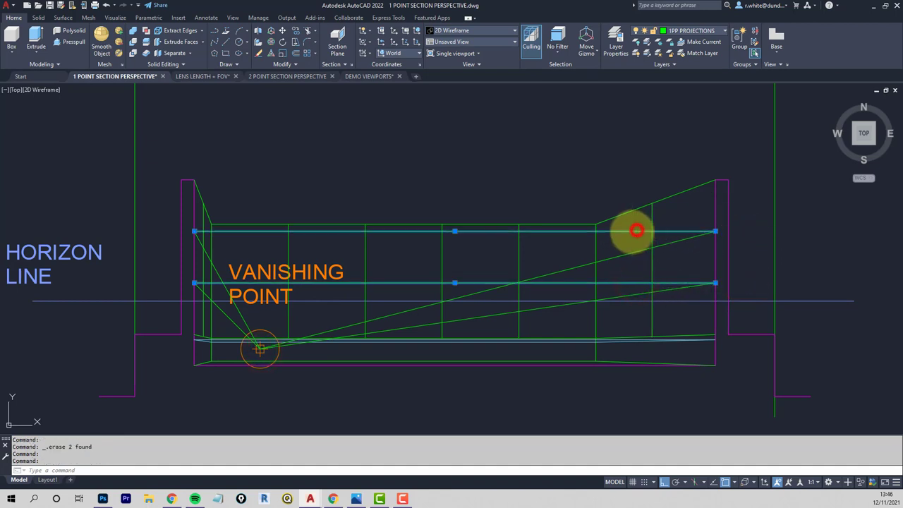
key("Delete")
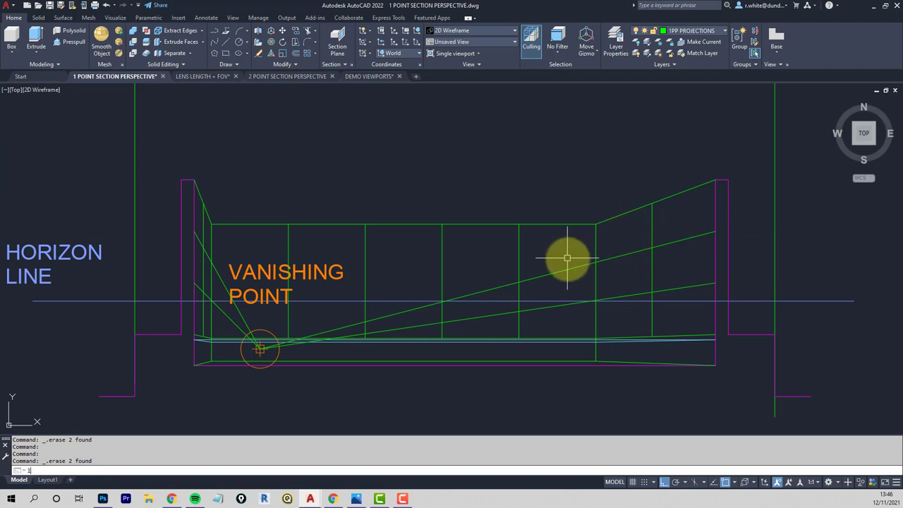
key("Return")
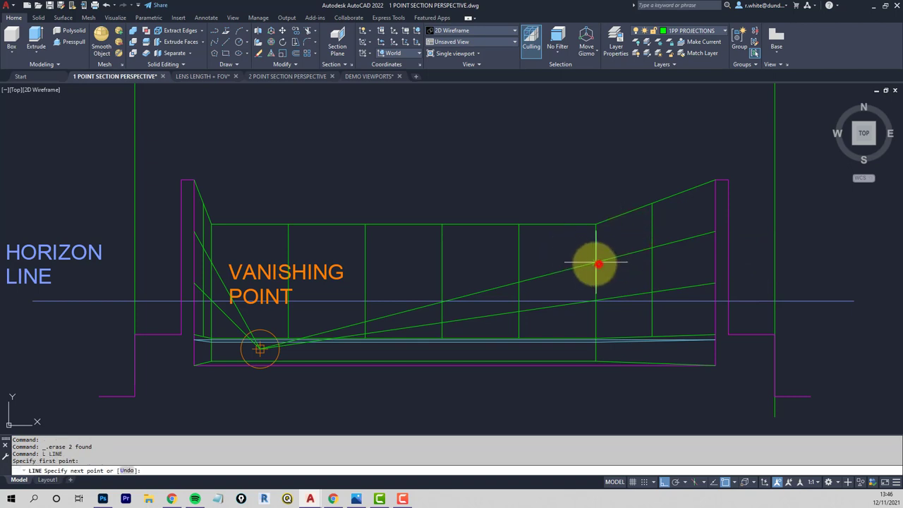
- Finish the vanishing-point line, then draw another from the horizon intersection to the left wall crossing
left_click(211, 263)
right_click(210, 263)
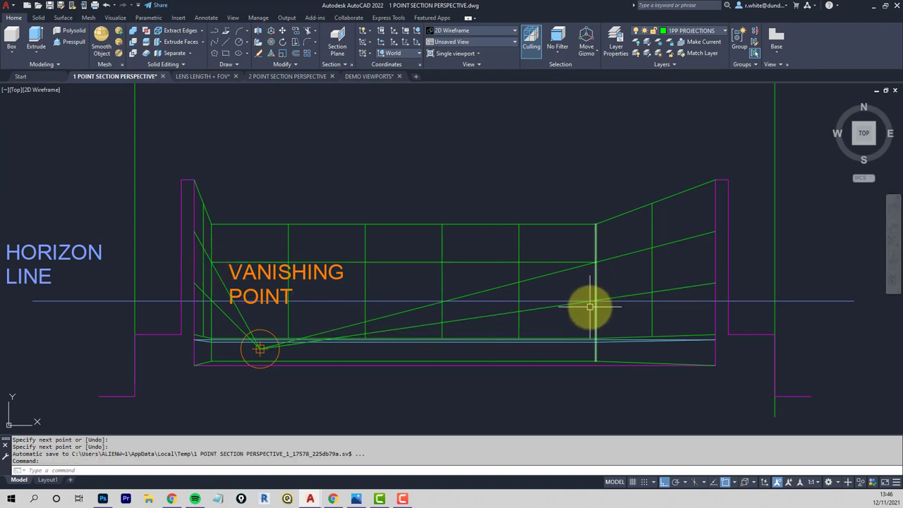
scroll(593, 303, "up", 8)
key("Return")
left_click(610, 288)
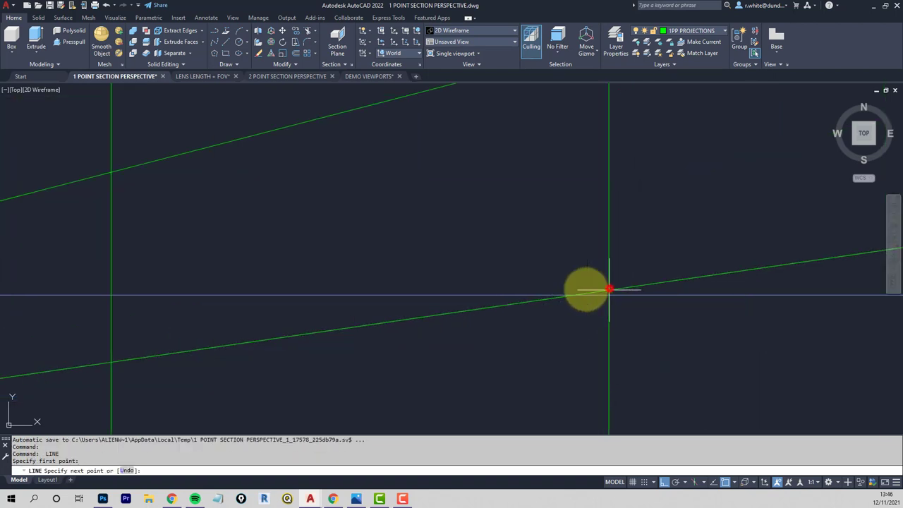
scroll(606, 290, "down", 8)
scroll(237, 286, "up", 6)
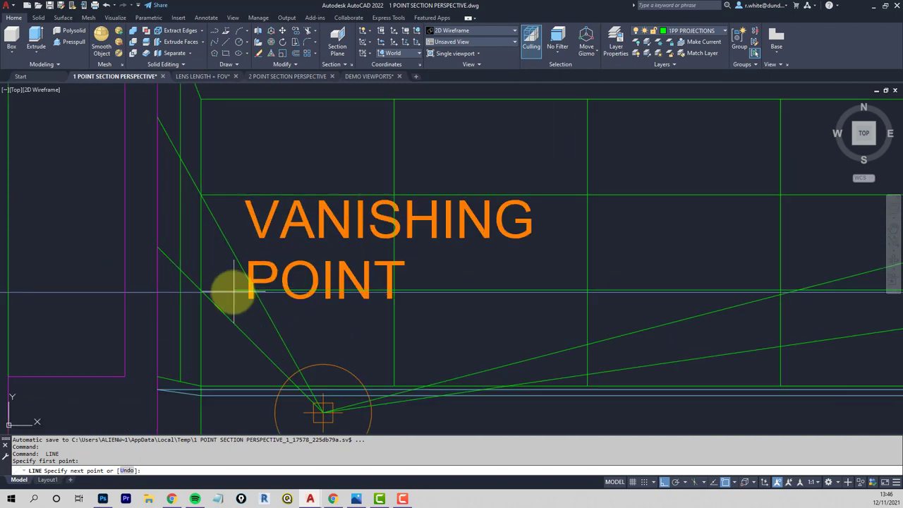
scroll(206, 291, "up", 2)
left_click(196, 290)
scroll(197, 290, "down", 2)
key("Return")
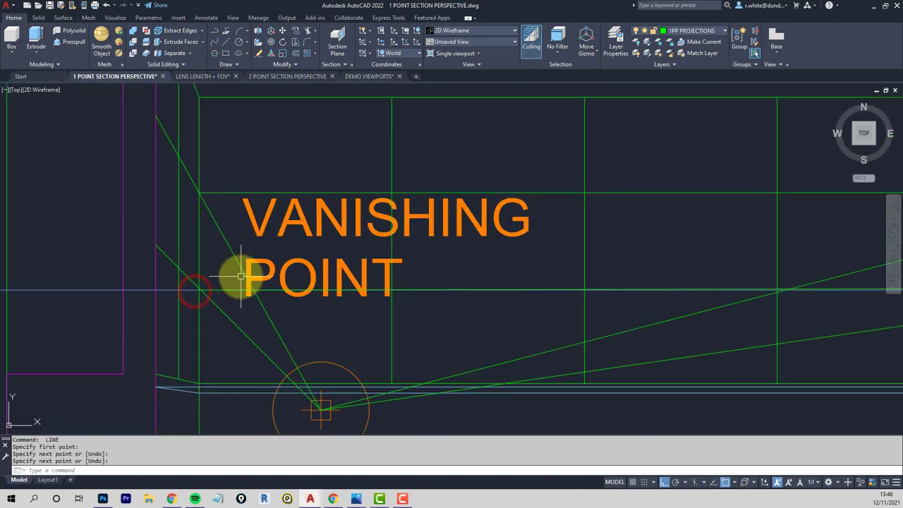
- Select the diagonal line near the vanishing point and start stretching its endpoint, then abandon it
key("Escape")
key("Escape")
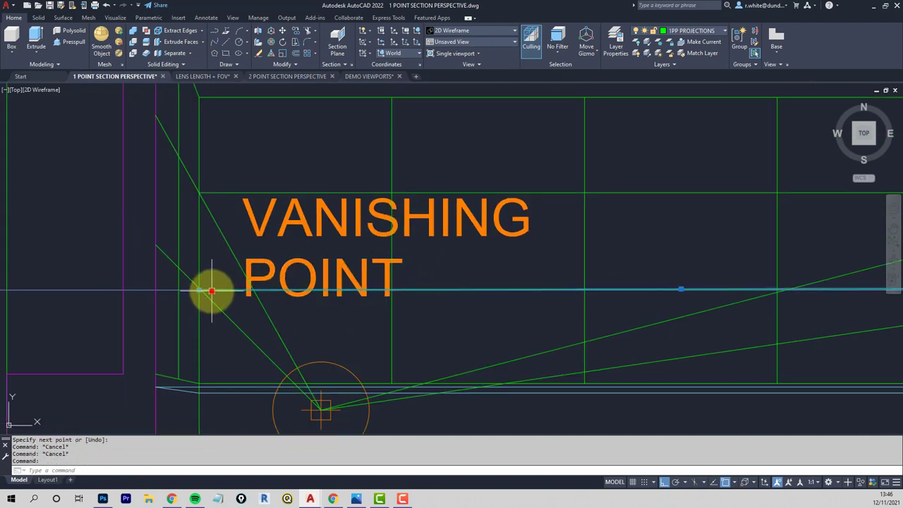
scroll(198, 288, "up", 4)
left_click(199, 285)
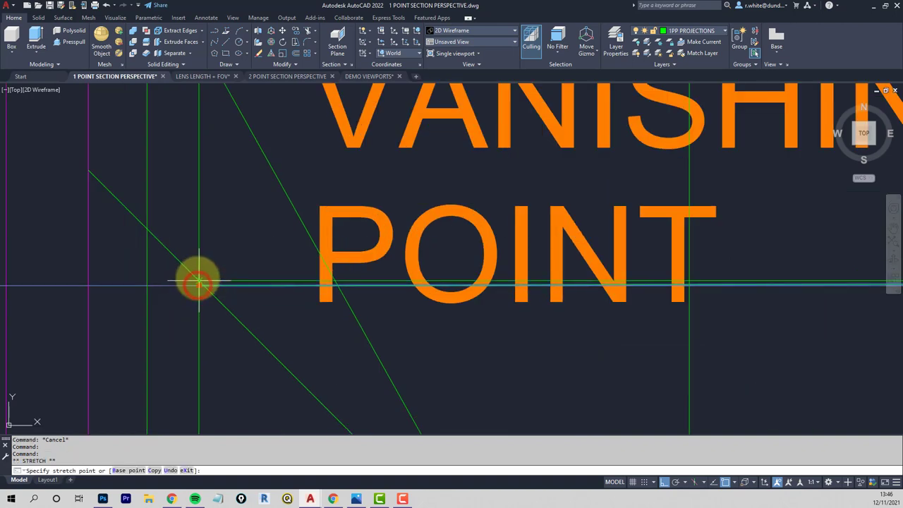
left_click(198, 281)
scroll(197, 279, "down", 5)
key("Escape")
- Trim the diagonal line beyond the right wall, using all objects as cutting edges
type("tr")
key("Return")
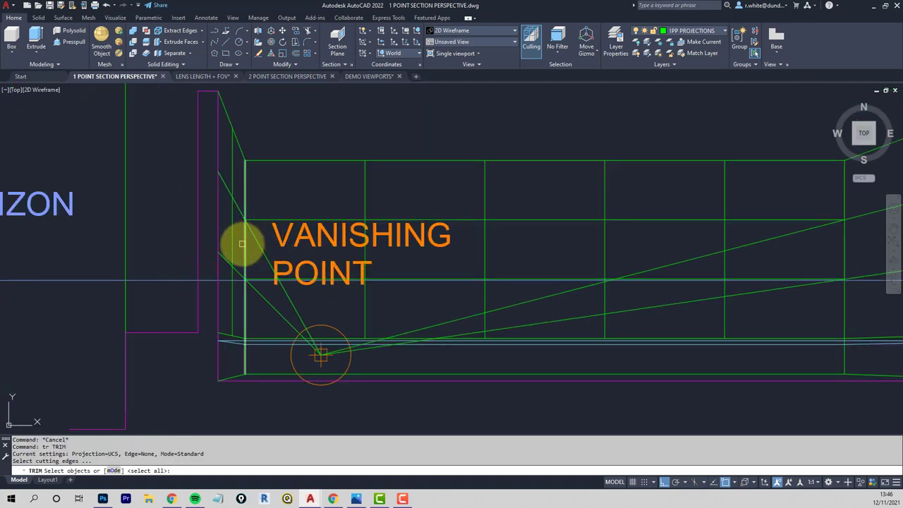
right_click(245, 252)
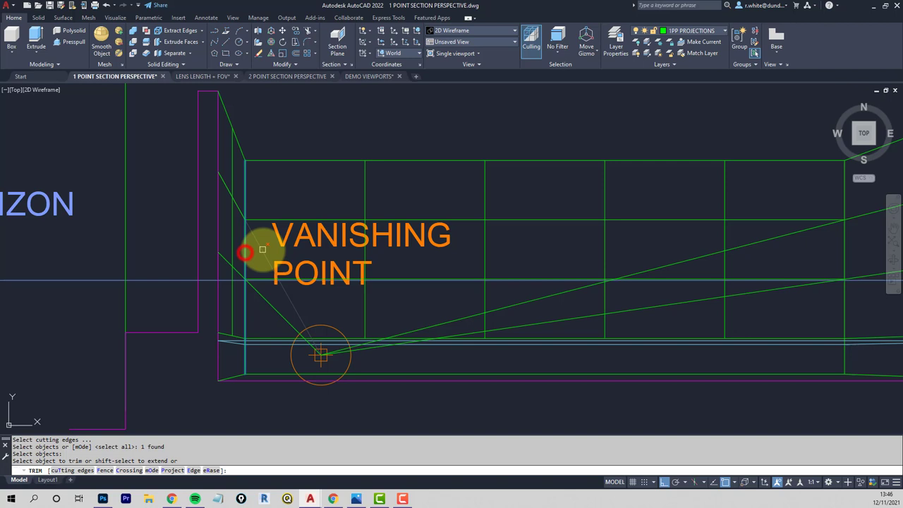
right_click(267, 301)
middle_click_drag(560, 294, 426, 298)
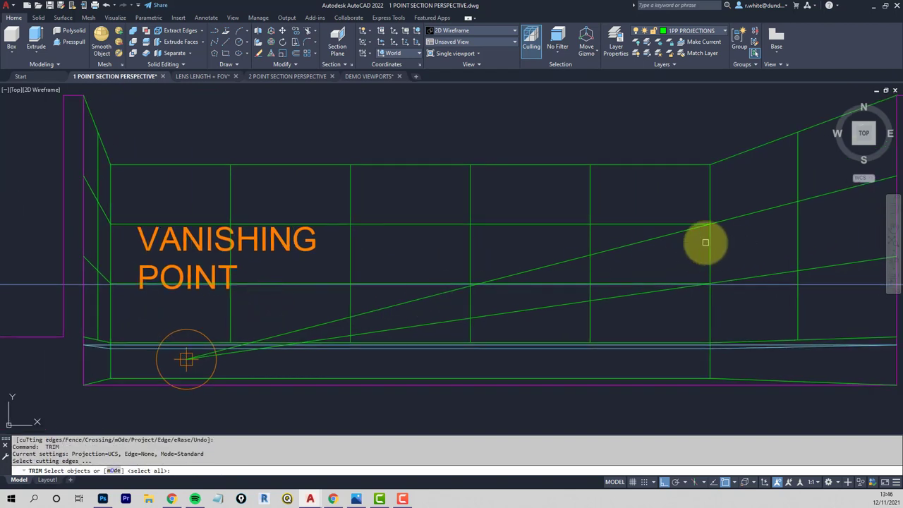
right_click(713, 245)
left_click(670, 237)
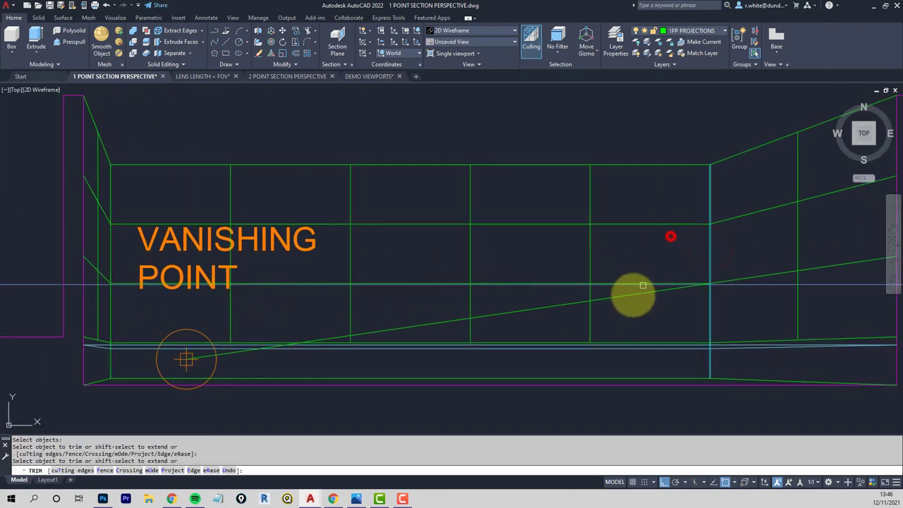
scroll(618, 296, "down", 3)
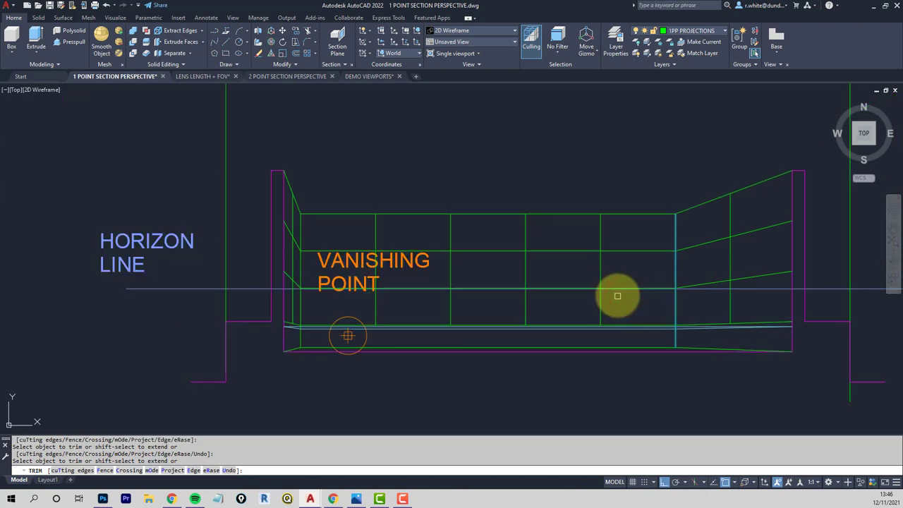
key("Escape")
scroll(607, 265, "down", 2)
middle_click_drag(473, 251, 462, 258)
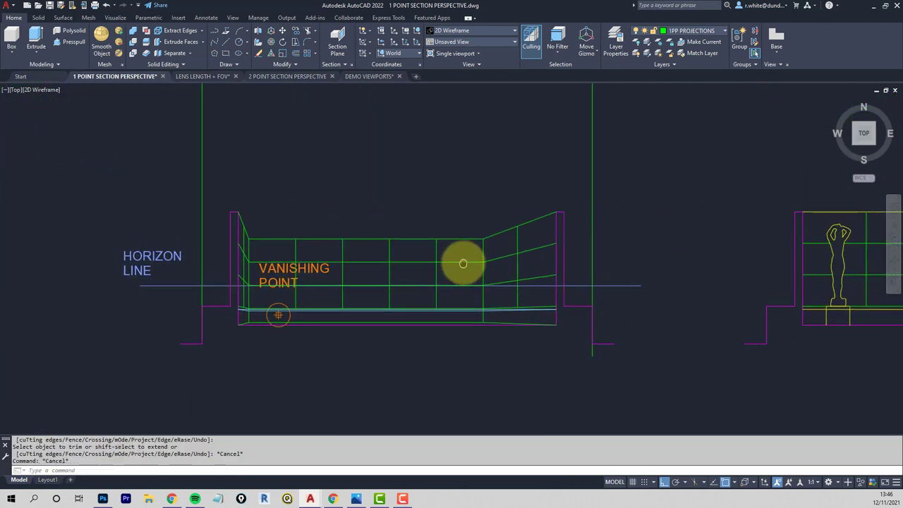
middle_click_drag(498, 228, 522, 293)
- Erase both vertical station-point lines with a crossing selection
left_click(639, 231)
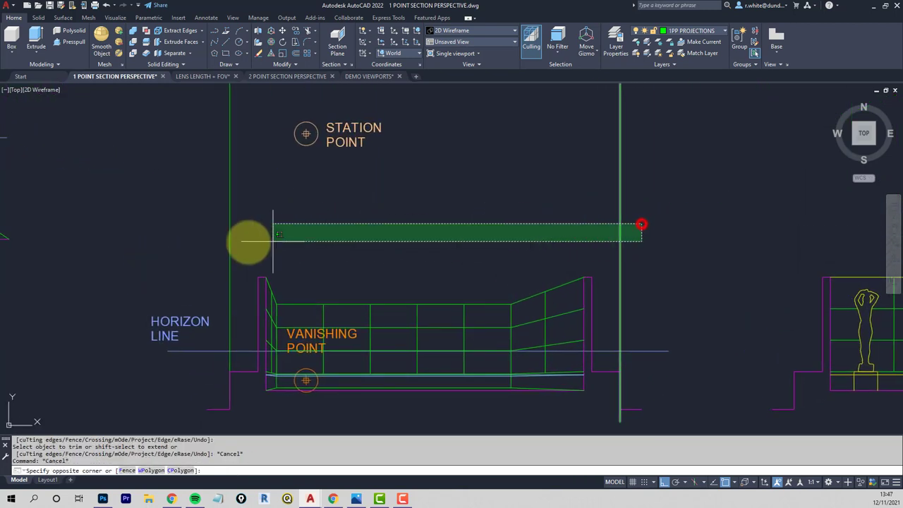
left_click(198, 245)
key("Delete")
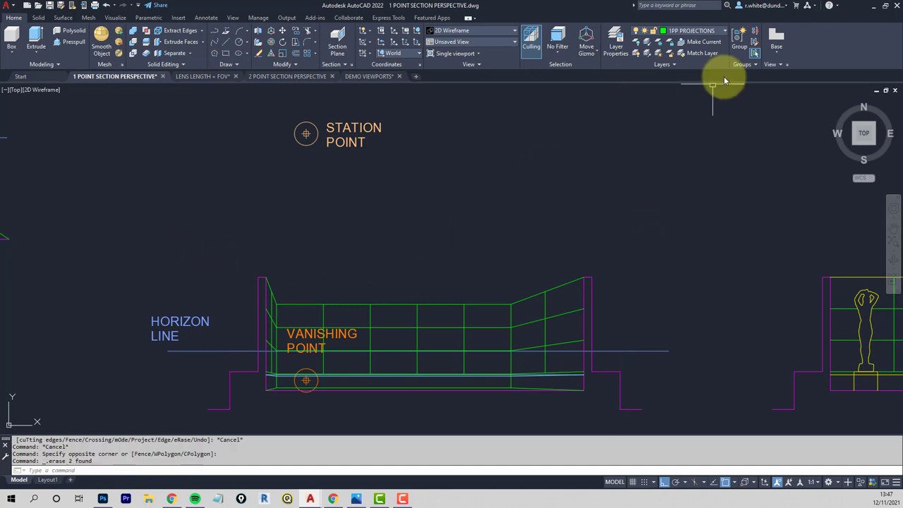
- Turn off the 1PP HORIZON LINE layer by picking the horizon line
left_click(637, 42)
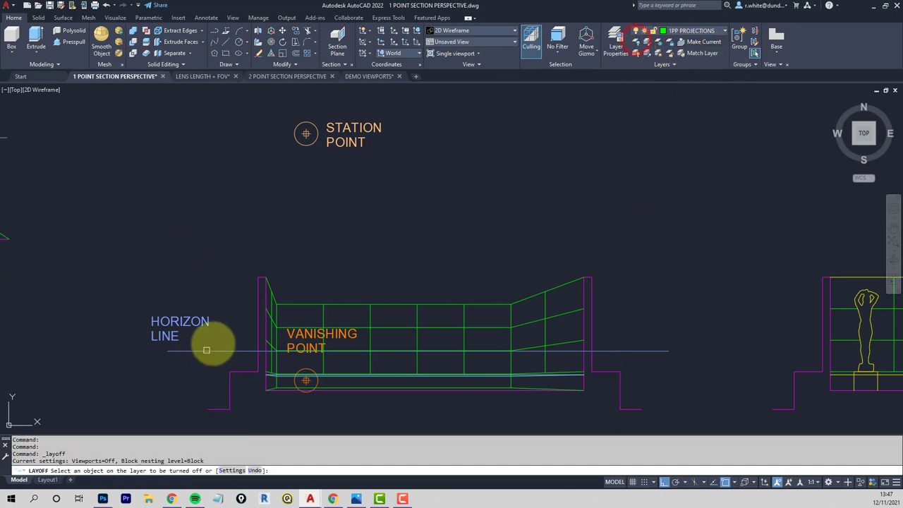
left_click(213, 349)
middle_click_drag(263, 287, 276, 242)
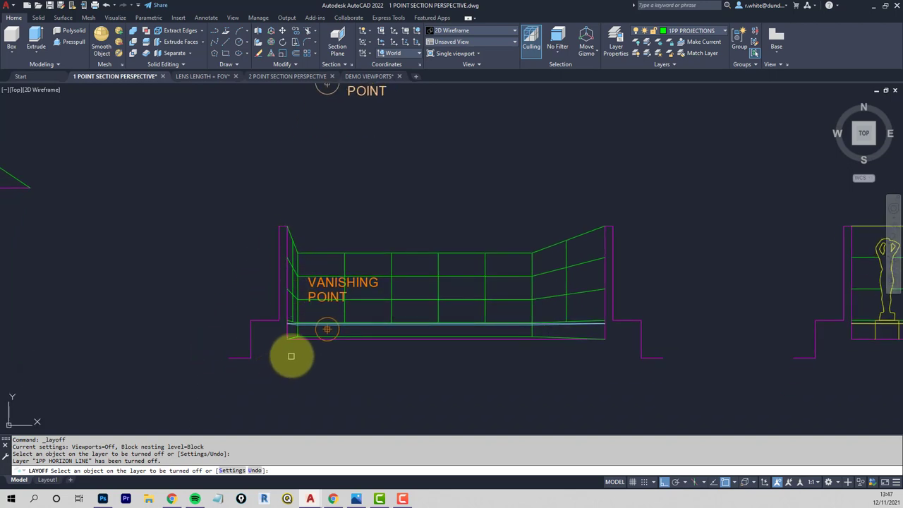
scroll(290, 356, "up", 5)
key("Escape")
key("Escape")
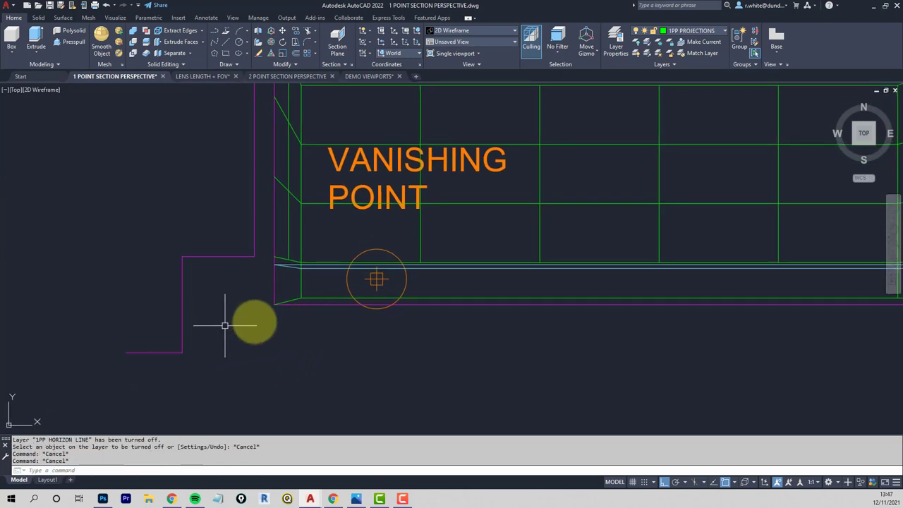
- Draw the left ground line to the vanishing point and trim it at the left step edge
type("l")
key("Return")
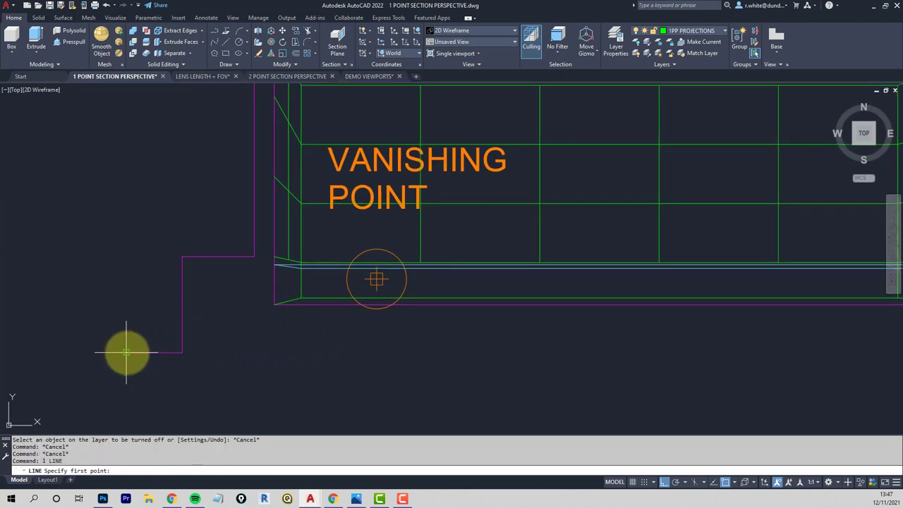
left_click(377, 280)
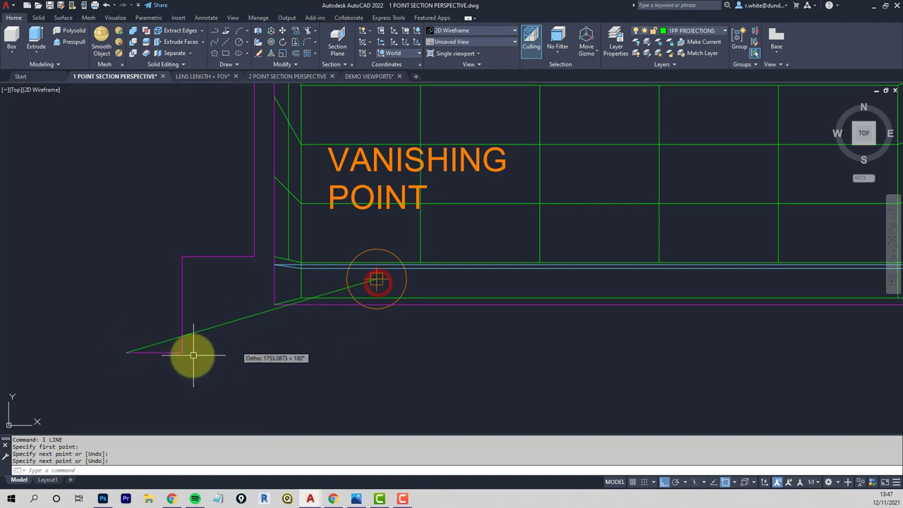
key("Return")
type("tr")
key("Return")
left_click(183, 326)
key("Return")
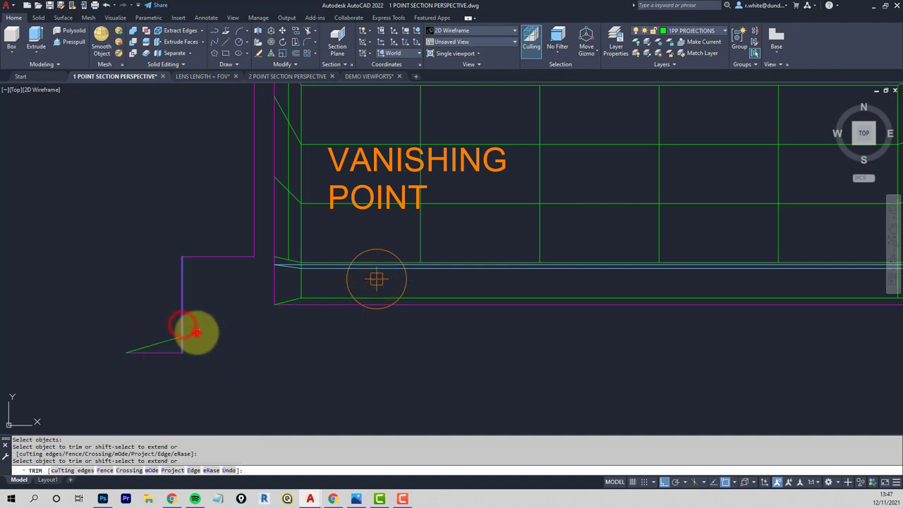
left_click(197, 332)
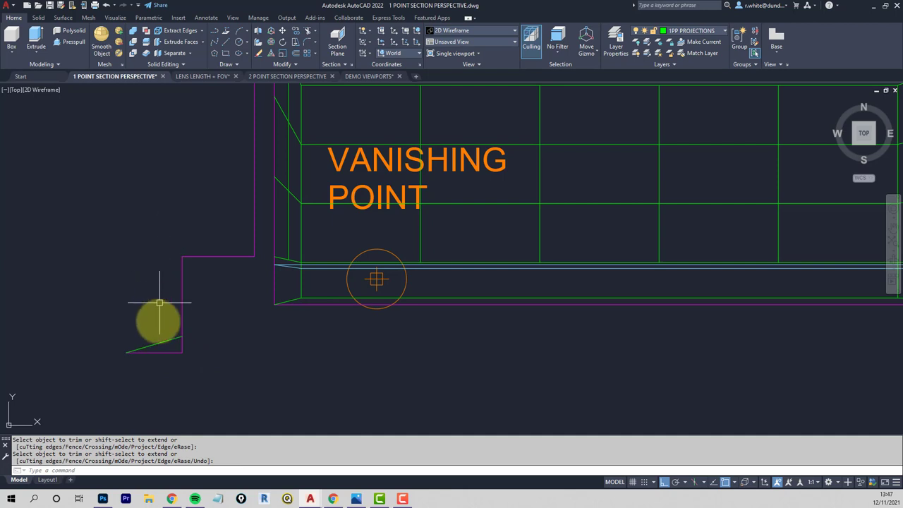
scroll(176, 345, "down", 4)
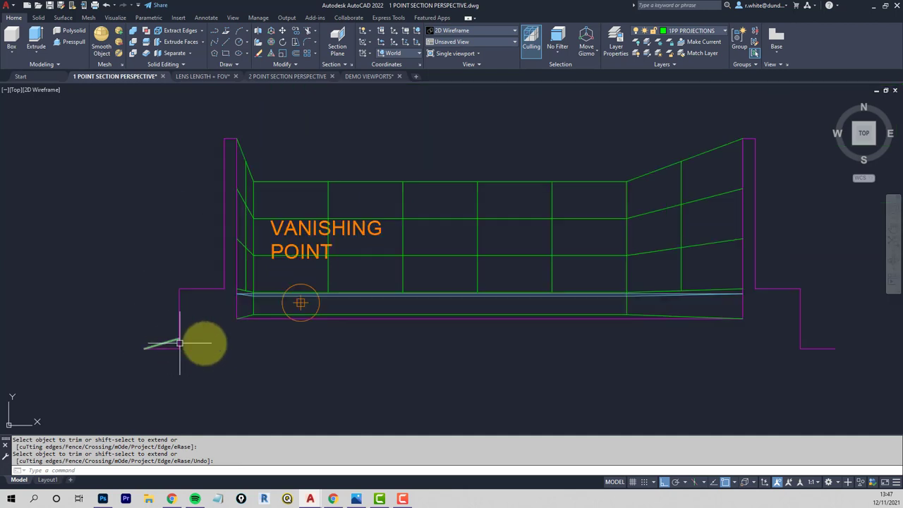
scroll(546, 343, "up", 3)
scroll(533, 333, "down", 3)
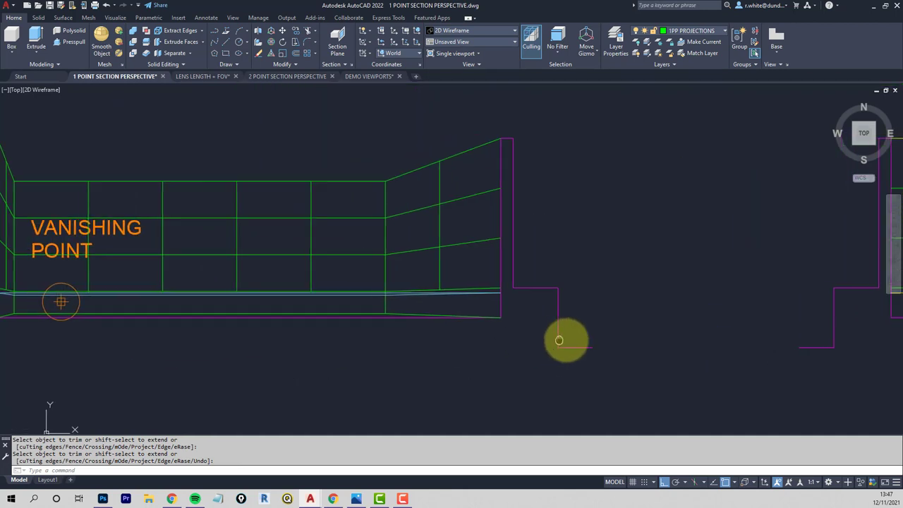
key("Escape")
- Draw the right ground line from the right step's outer end to the vanishing point, trimmed at the step corner
type("l")
key("Return")
left_click(599, 347)
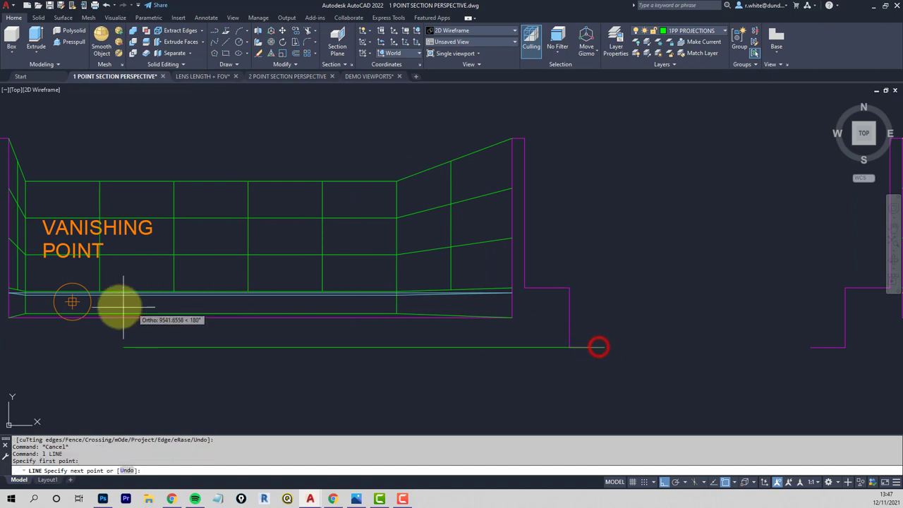
left_click(72, 303)
key("Return")
scroll(571, 356, "up", 4)
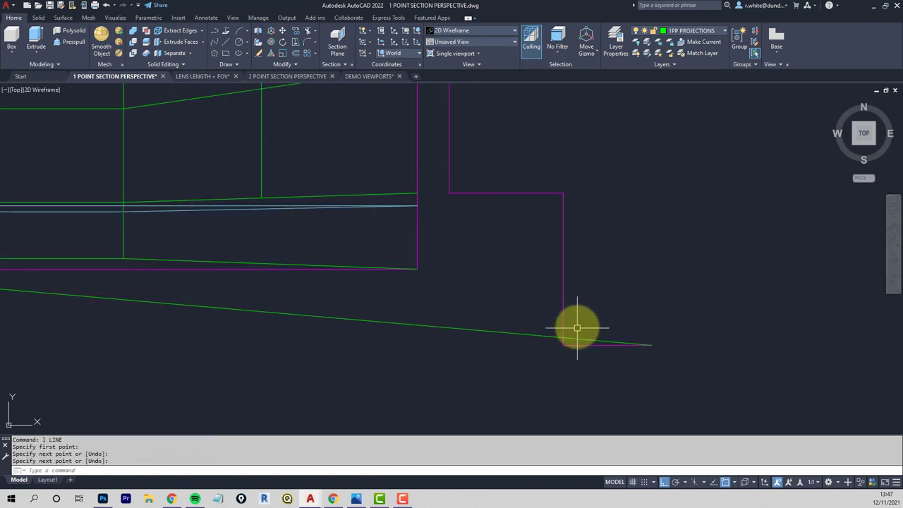
type("tr")
key("Return")
key("Return")
left_click(541, 333)
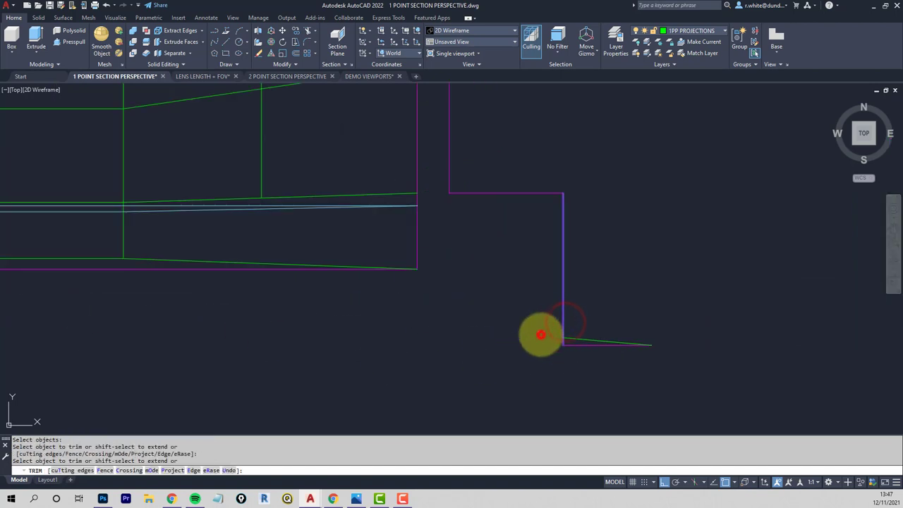
scroll(541, 329, "down", 4)
scroll(536, 319, "down", 2)
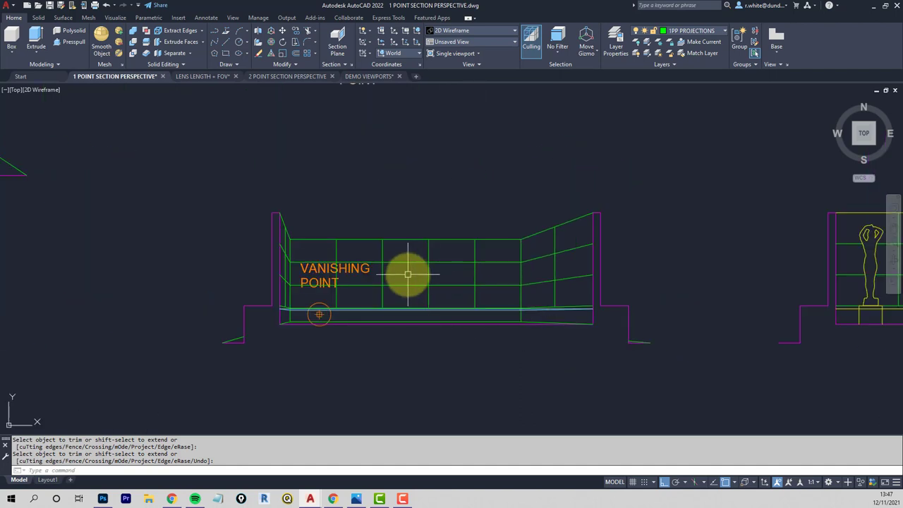
scroll(408, 275, "up", 2)
scroll(423, 273, "down", 2)
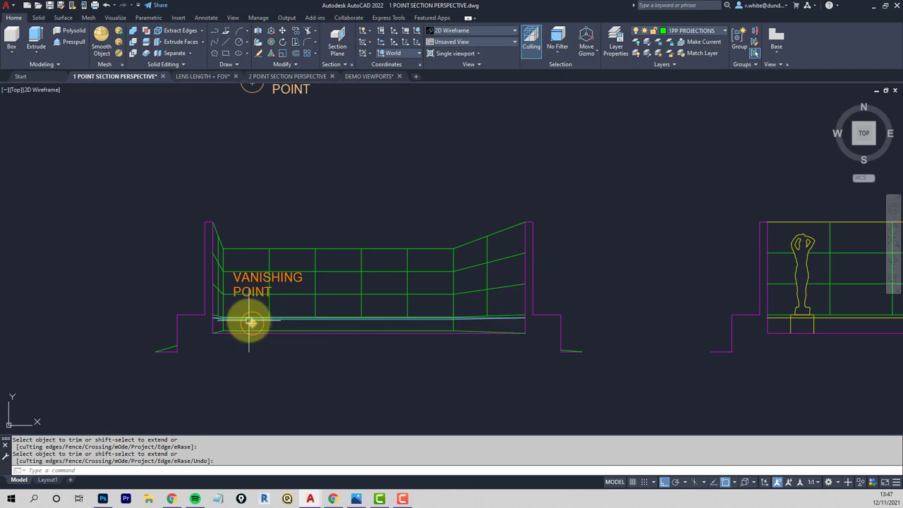
middle_click_drag(369, 129, 369, 270)
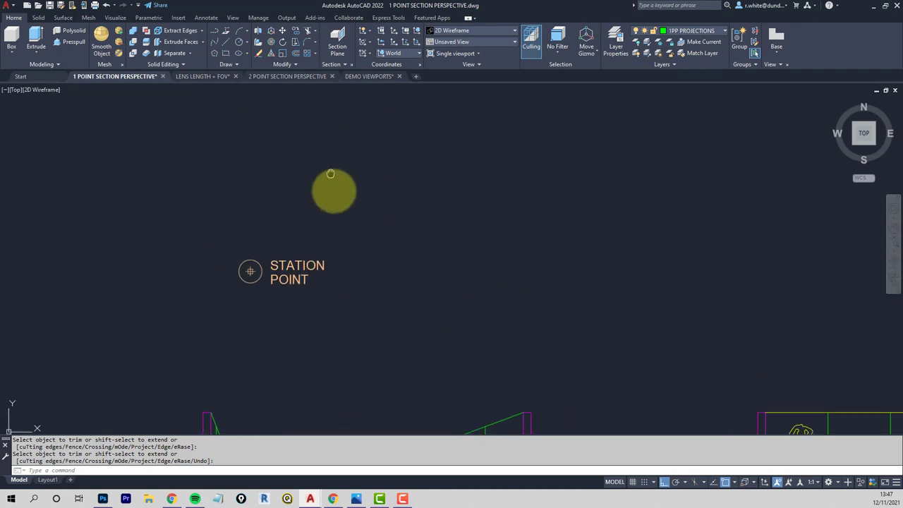
- Draw perpendicular lines from the square's top-right and top-left corners up to the plan wall
middle_click_drag(332, 191, 342, 275)
scroll(336, 153, "down", 2)
middle_click_drag(339, 188, 331, 259)
scroll(276, 195, "up", 4)
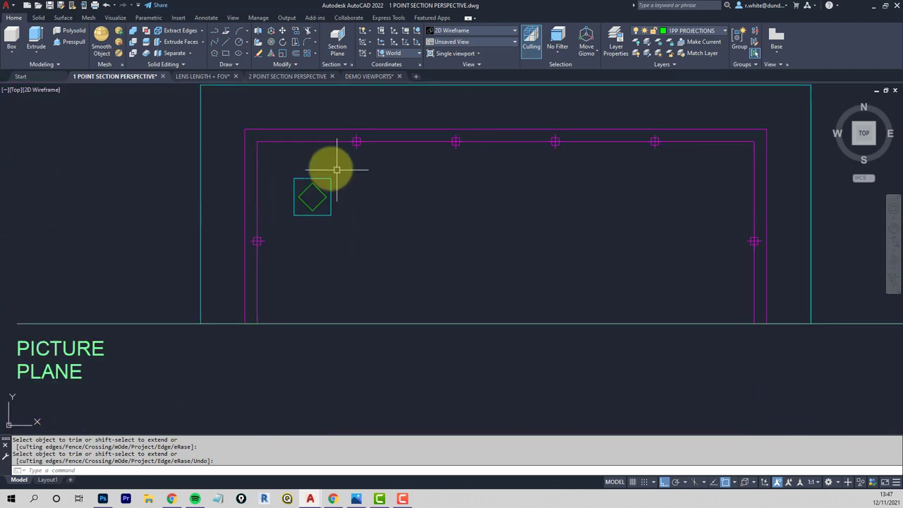
scroll(322, 205, "up", 2)
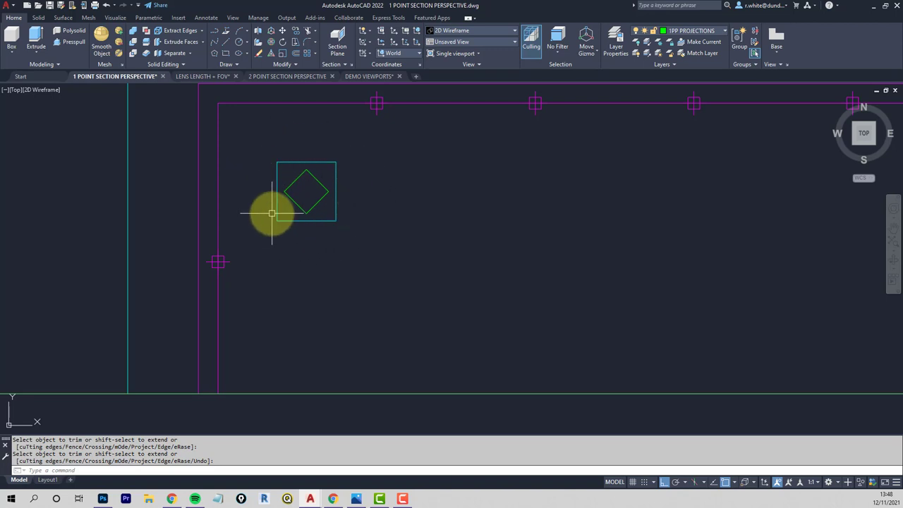
type("l")
key("Return")
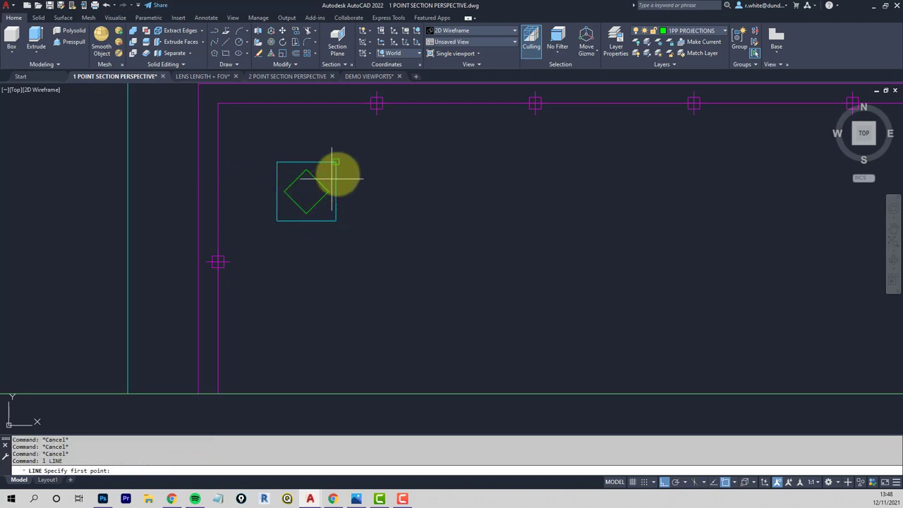
left_click(336, 163)
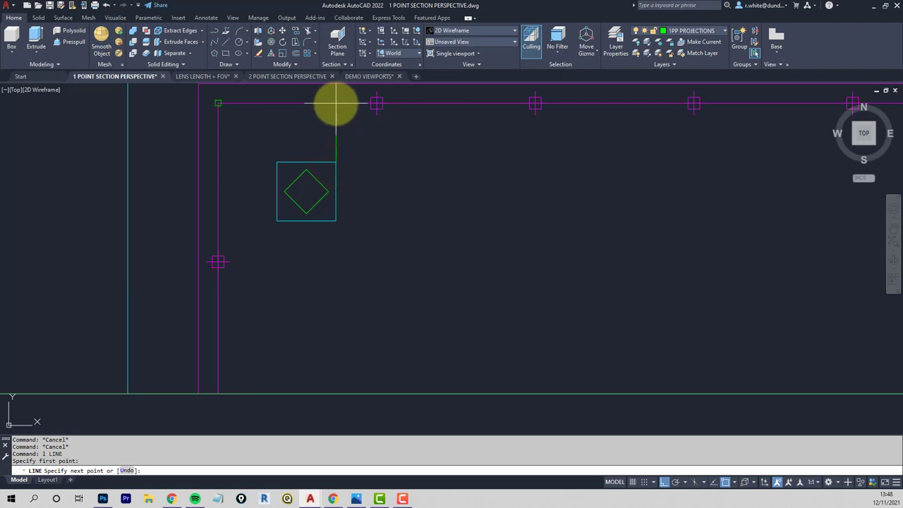
left_click(336, 105)
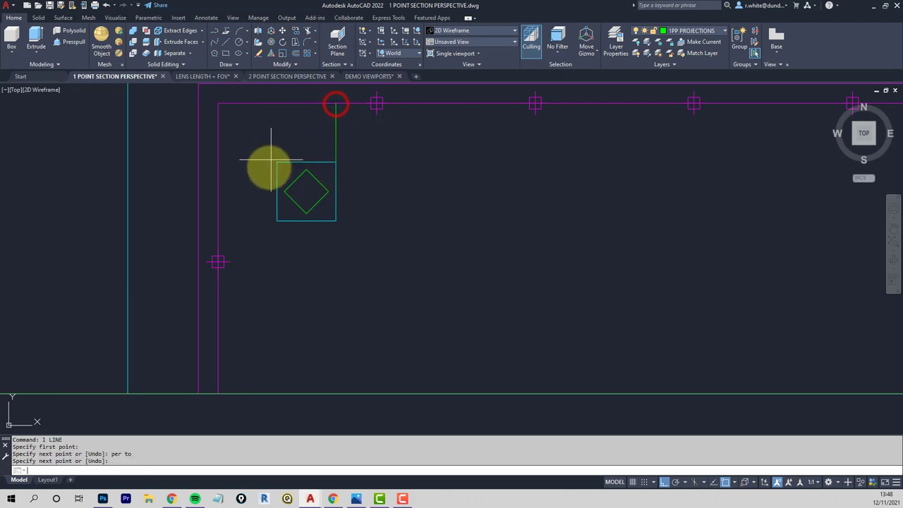
key("Return")
key("Return")
left_click(276, 162)
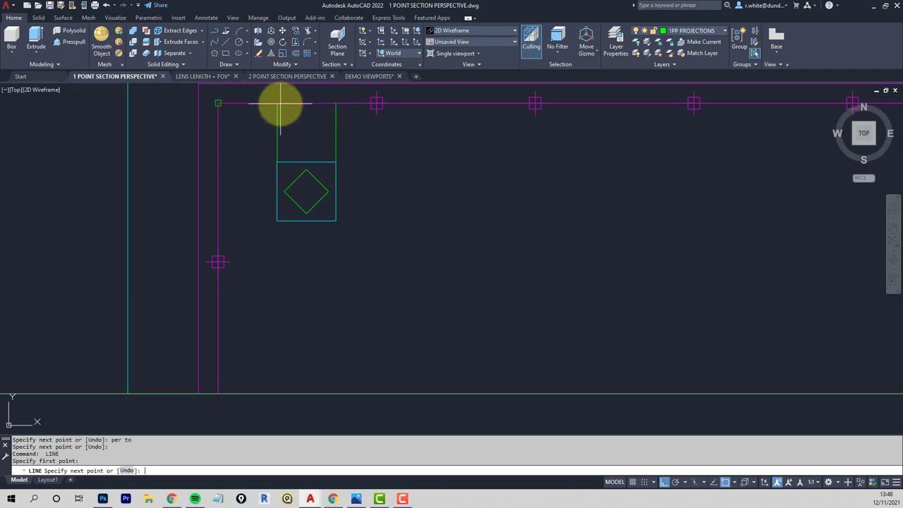
left_click(280, 105)
key("Return")
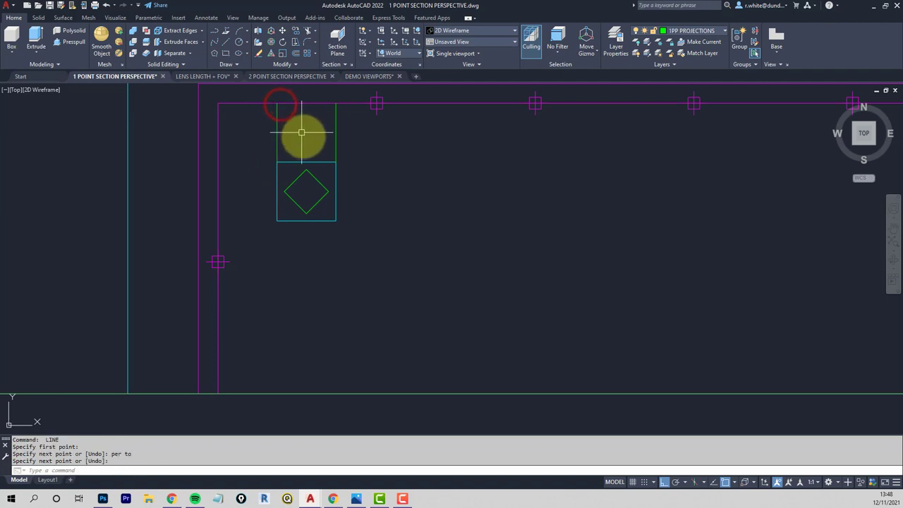
- Draw a sight line from the station point to the plinth corner
scroll(302, 133, "down", 2)
middle_click_drag(332, 165, 286, 165)
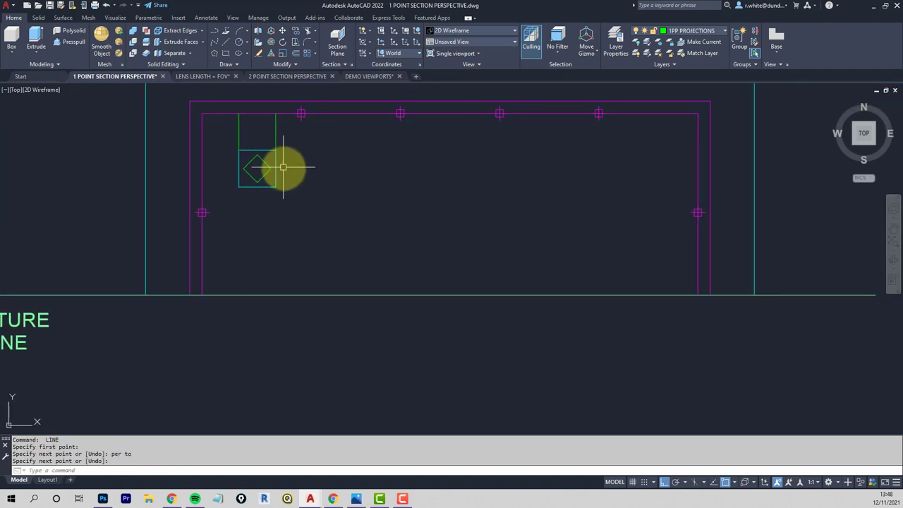
scroll(283, 167, "down", 2)
scroll(285, 162, "down", 2)
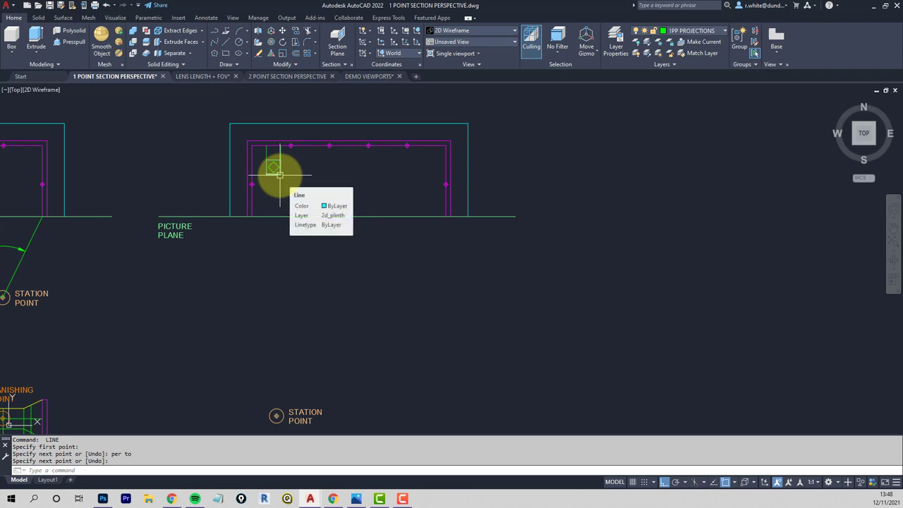
key("Escape")
key("Escape")
type("l")
key("Return")
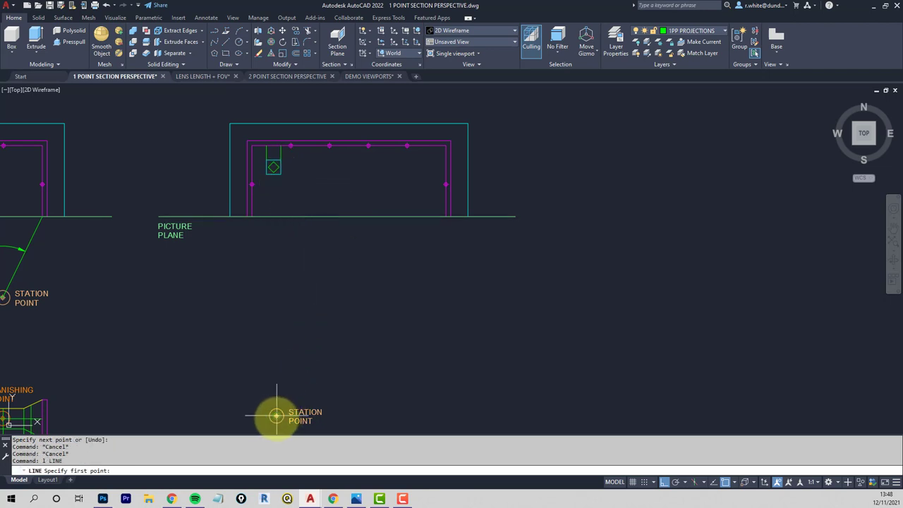
left_click(275, 415)
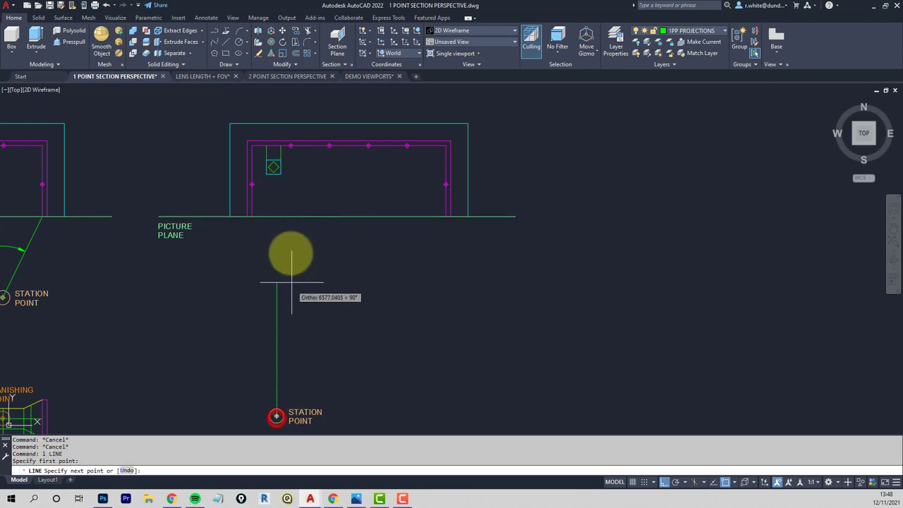
scroll(280, 152, "up", 4)
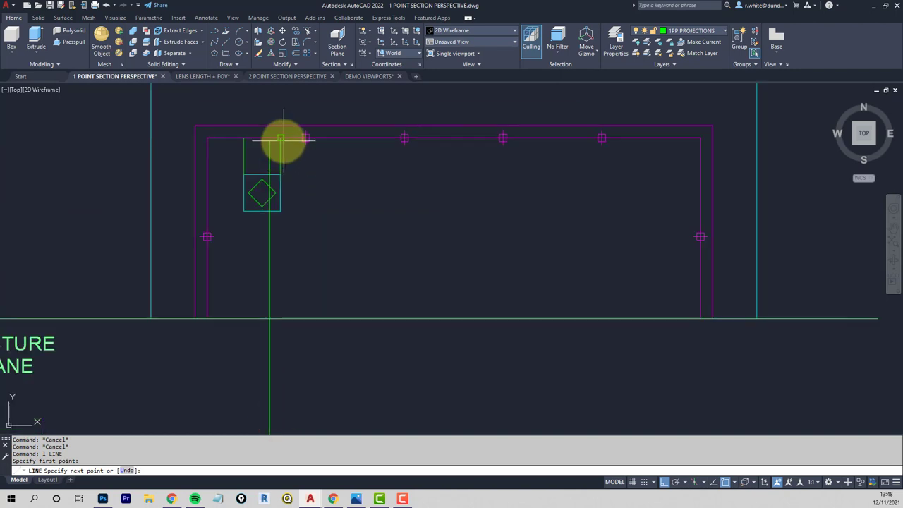
scroll(298, 262, "down", 6)
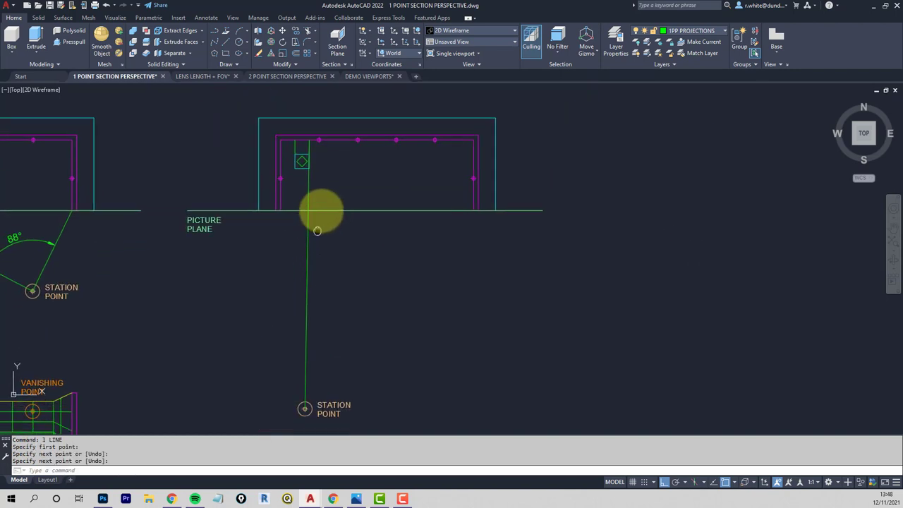
key("Return")
key("Return")
left_click(309, 387)
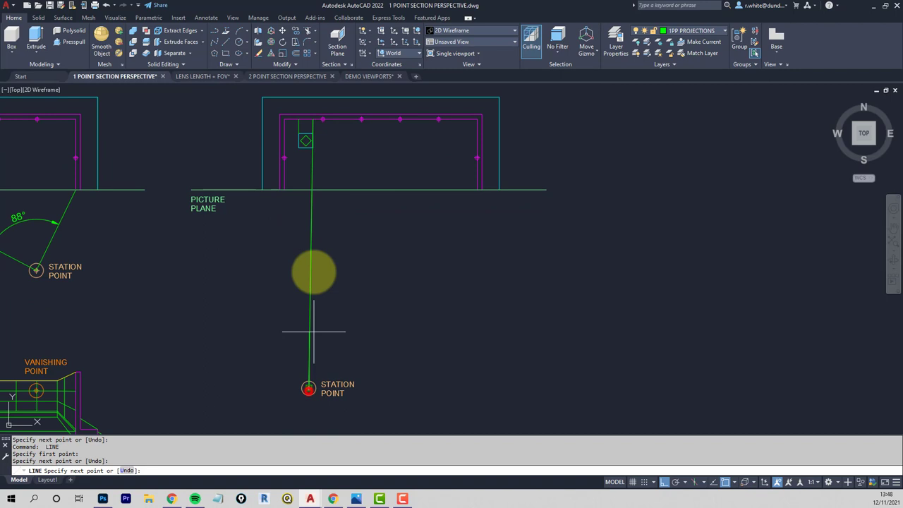
left_click(300, 116)
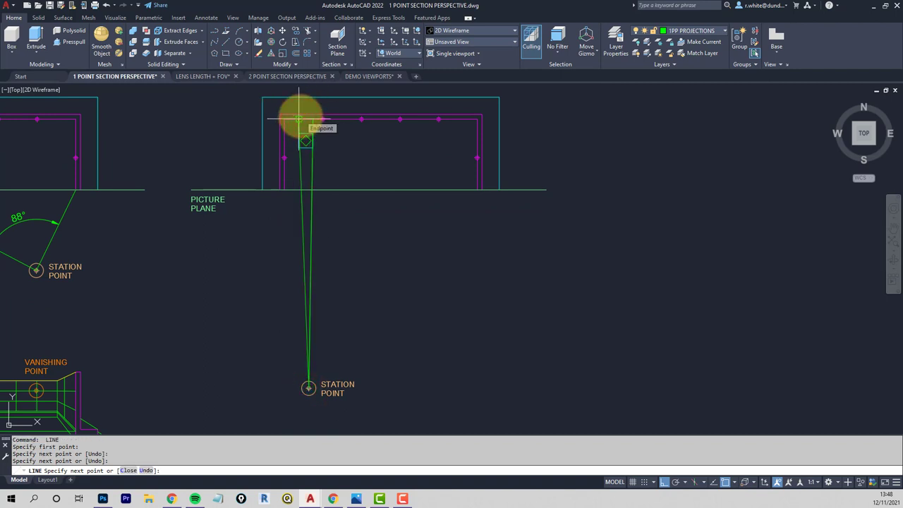
key("Escape")
- Drop a vertical projection line from where the sight line crosses the picture plane
scroll(303, 183, "up", 5)
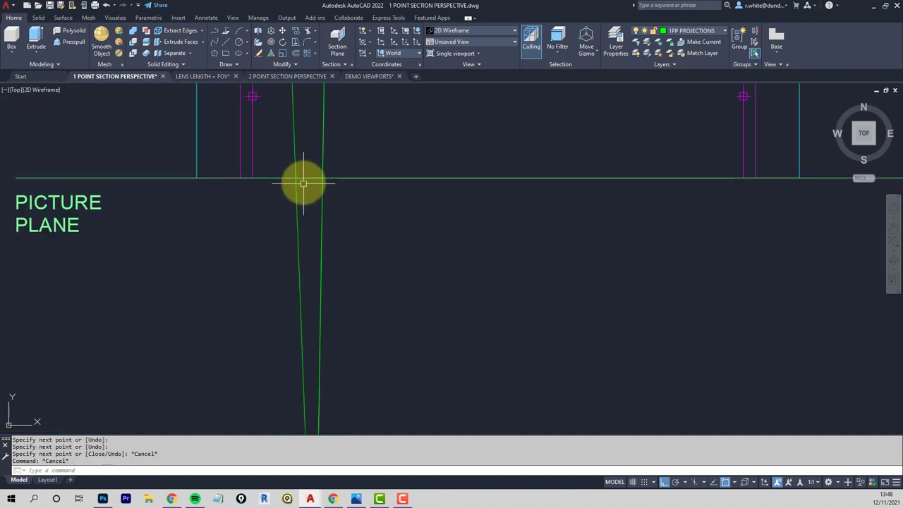
type("l")
key("Return")
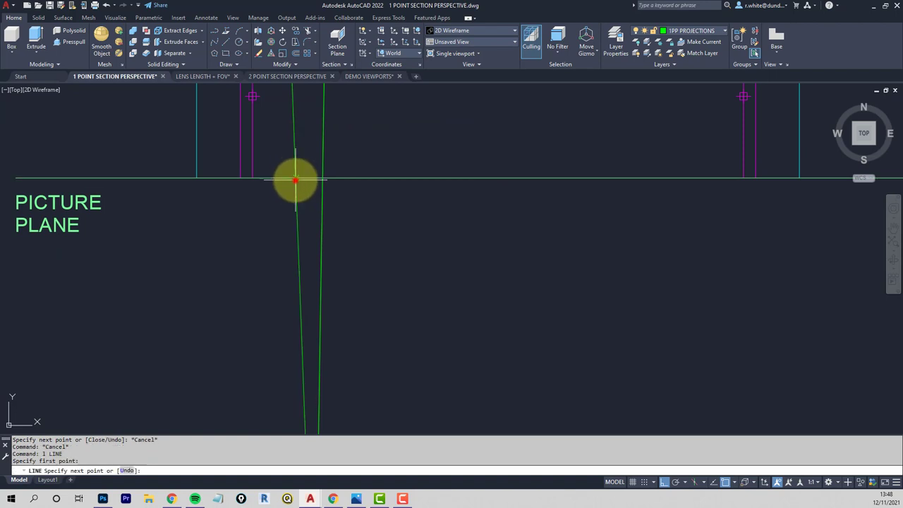
key("Return")
key("Return")
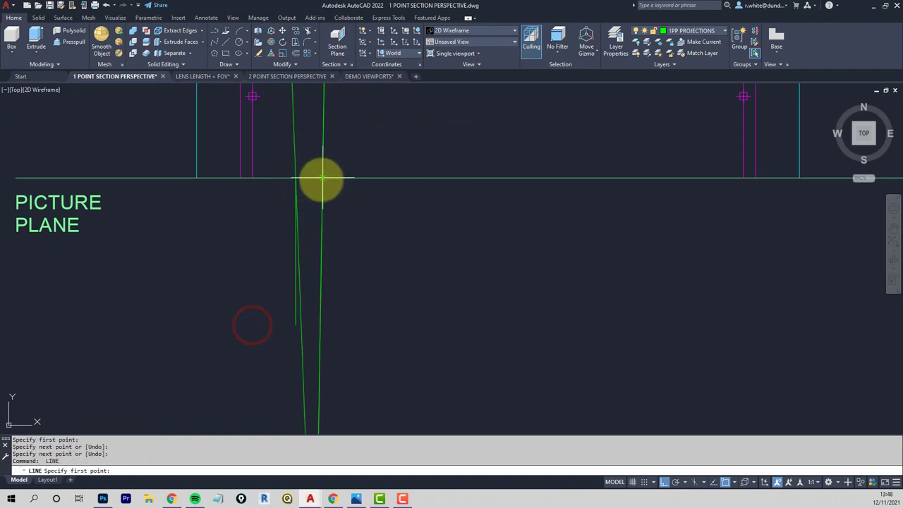
left_click(321, 179)
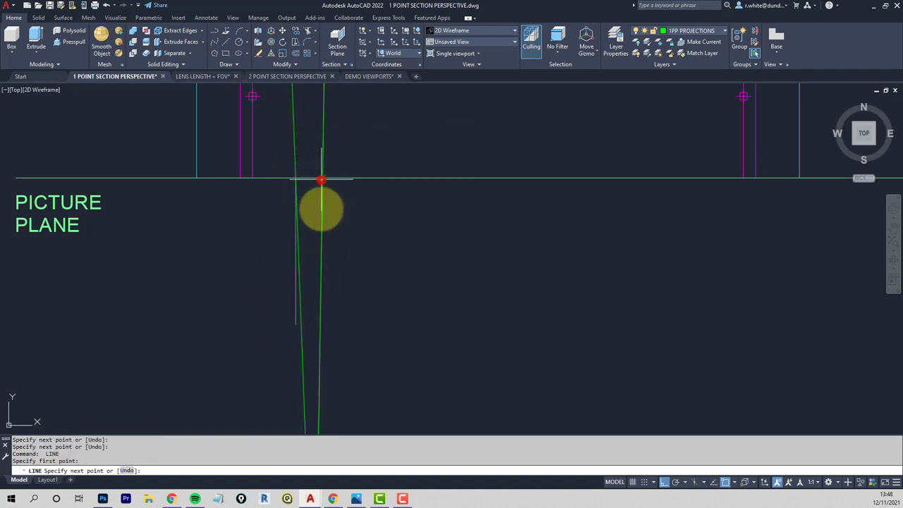
left_click(337, 325)
key("Return")
scroll(340, 277, "down", 3)
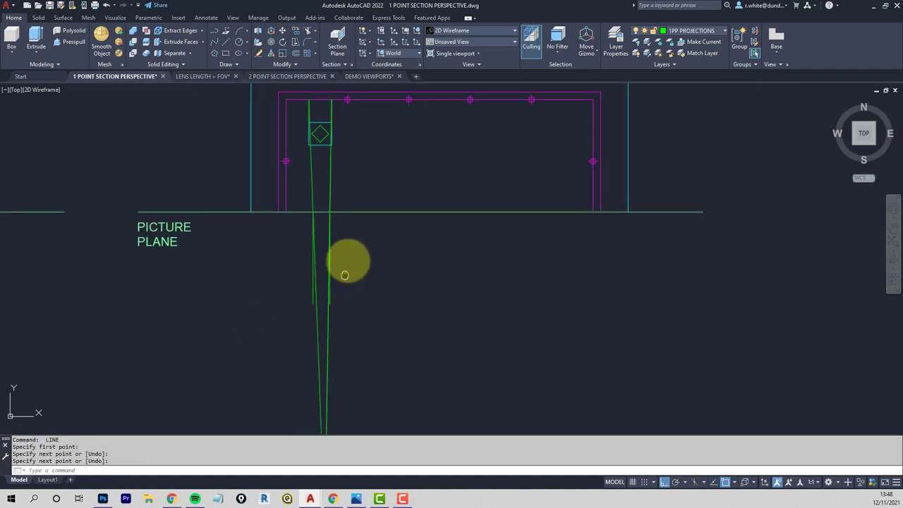
key("Escape")
key("Escape")
- Erase the unwanted extra line with ERASE
type("e")
key("Return")
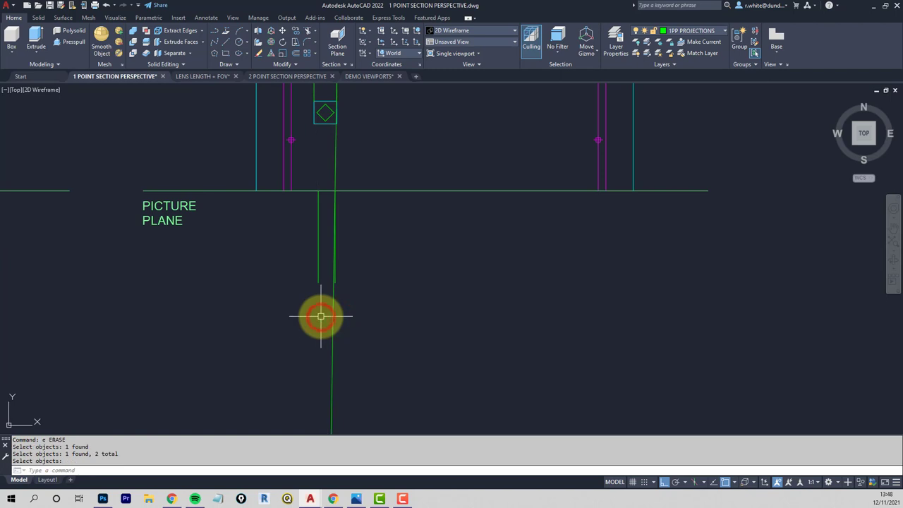
key("Return")
scroll(333, 320, "down", 5)
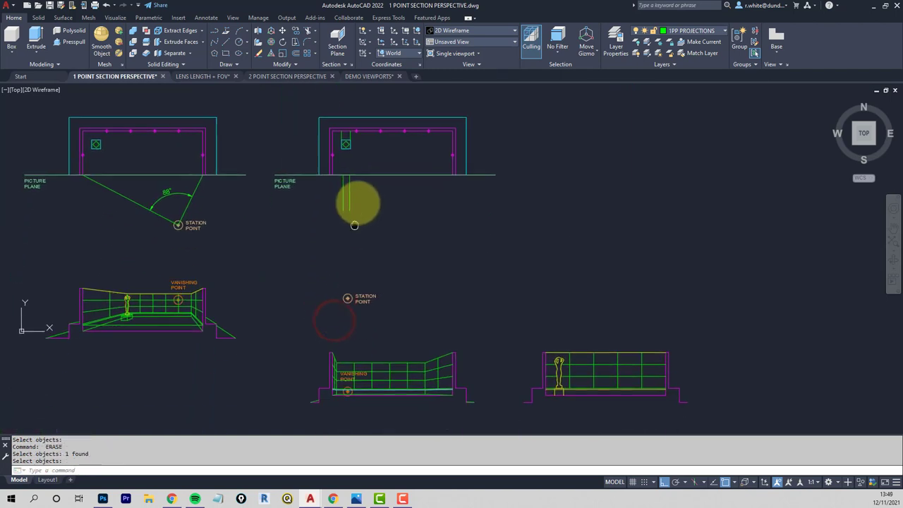
- Window-select the two projection lines and move them down into the perspective section
type("m")
key("Return")
left_click(362, 148)
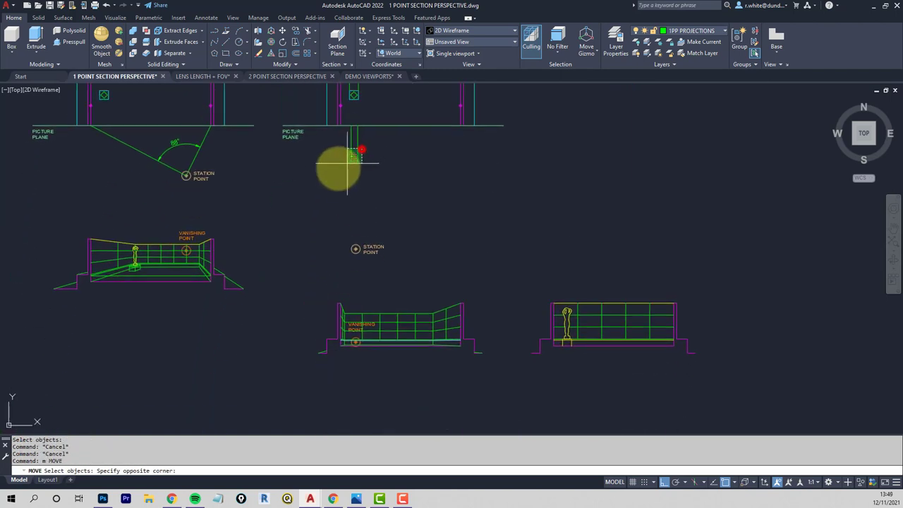
left_click(335, 171)
key("Return")
left_click(475, 149)
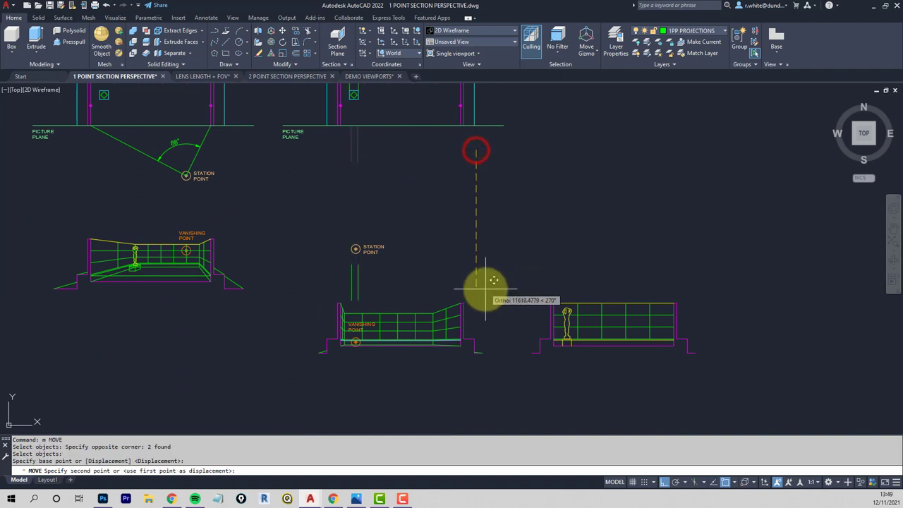
scroll(485, 282, "up", 2)
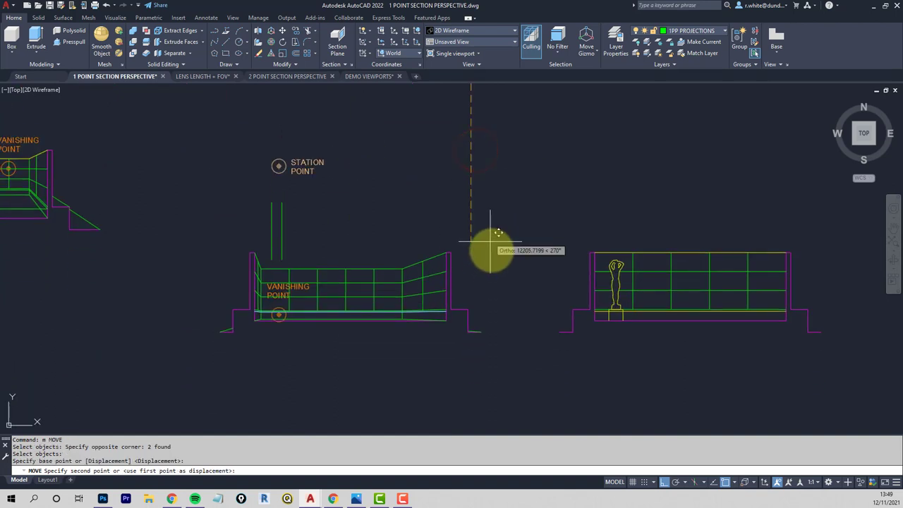
right_click(510, 318)
right_click(510, 318)
scroll(268, 333, "up", 4)
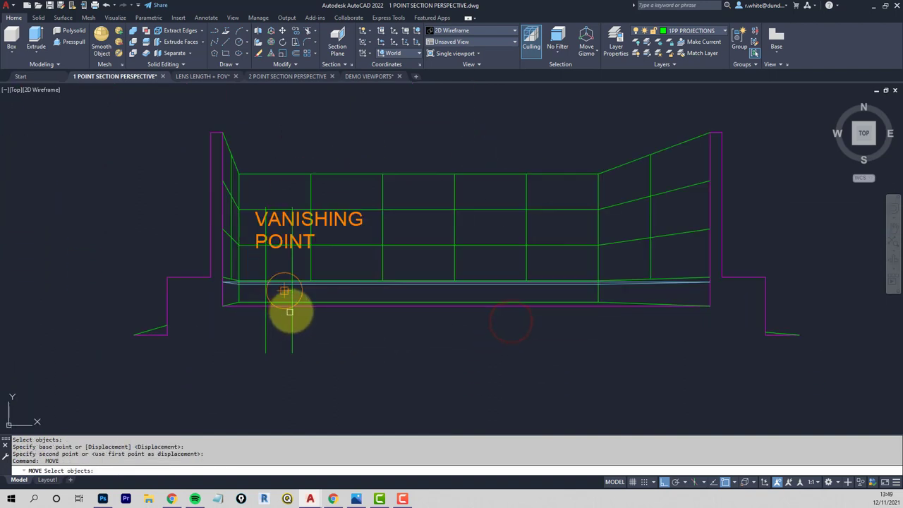
key("Escape")
key("Escape")
- Pan and zoom the section view to review the moved projection lines near the vanishing point
scroll(292, 317, "up", 4)
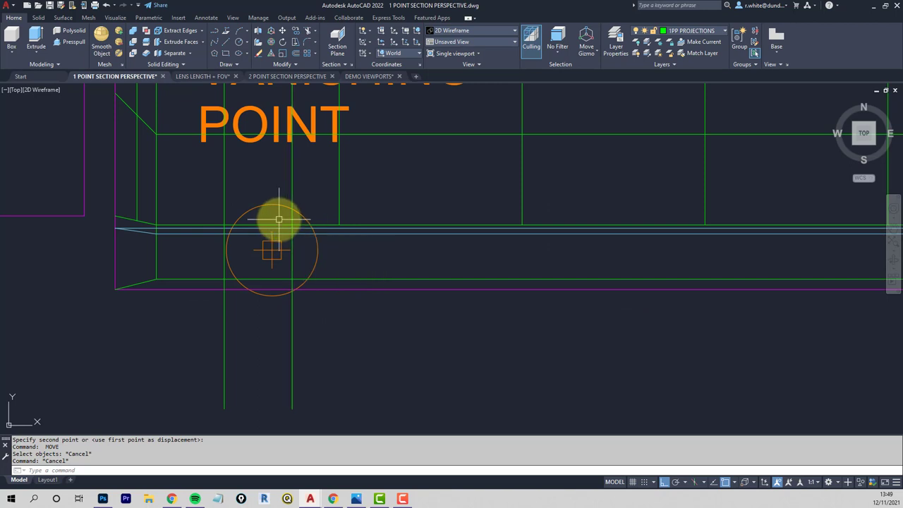
scroll(280, 223, "up", 2)
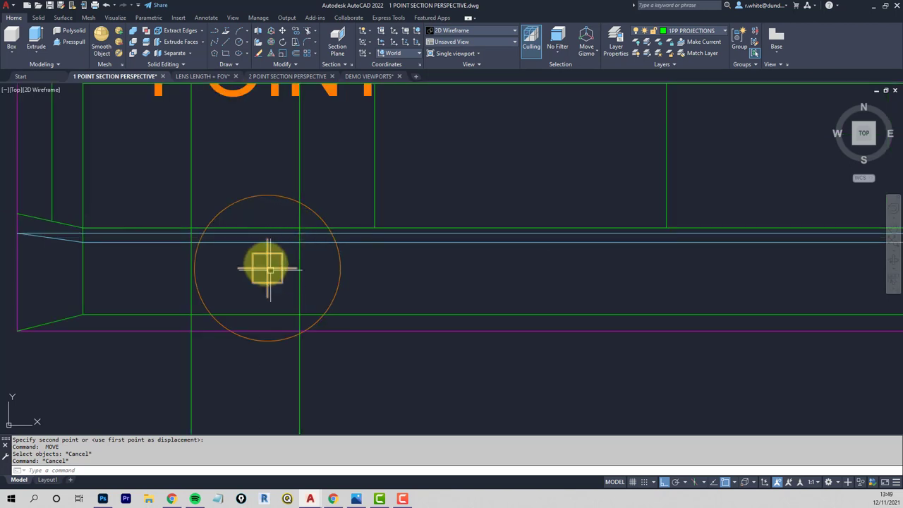
scroll(256, 228, "down", 6)
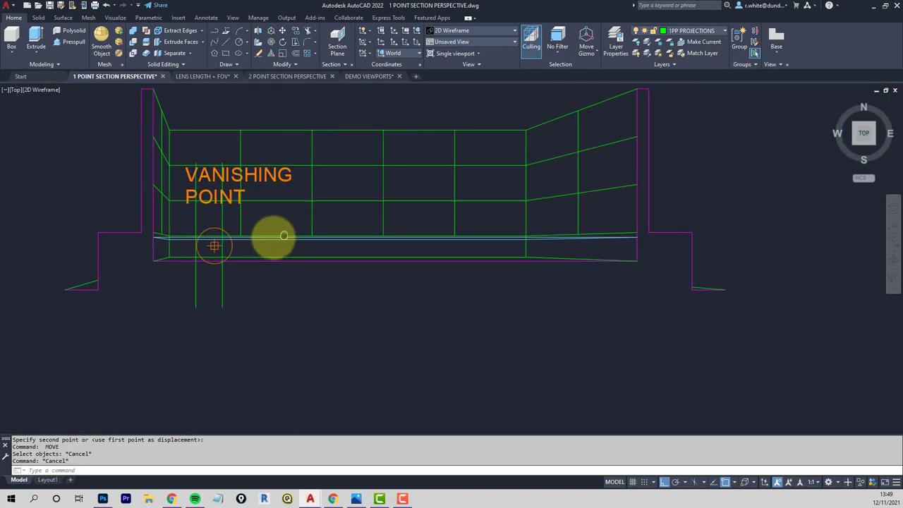
mouse_move(226, 227)
middle_mouse_down()
mouse_move(303, 235)
mouse_move(273, 278)
middle_mouse_up()
scroll(272, 268, "up", 2)
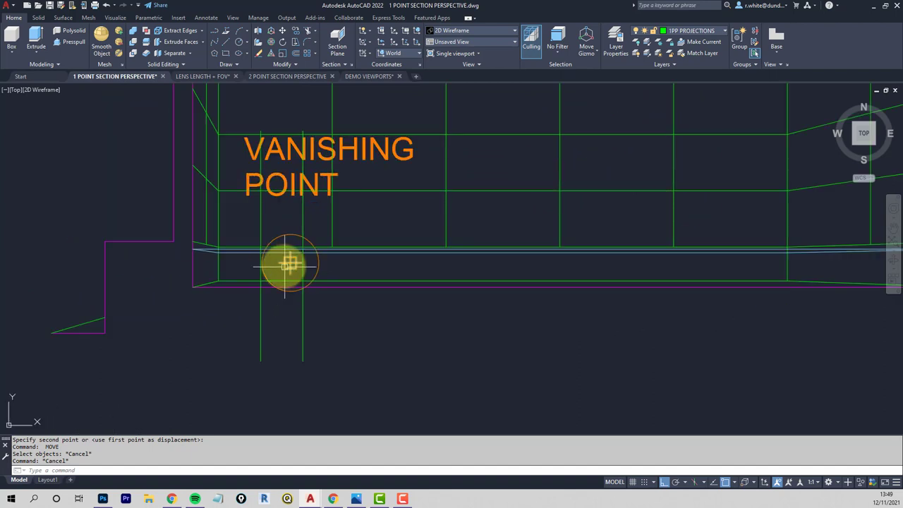
scroll(285, 266, "up", 3)
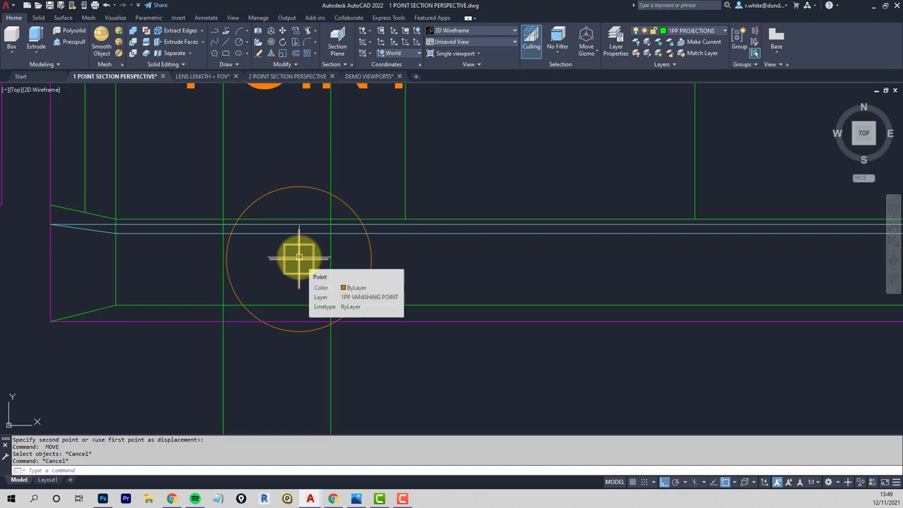
key("Escape")
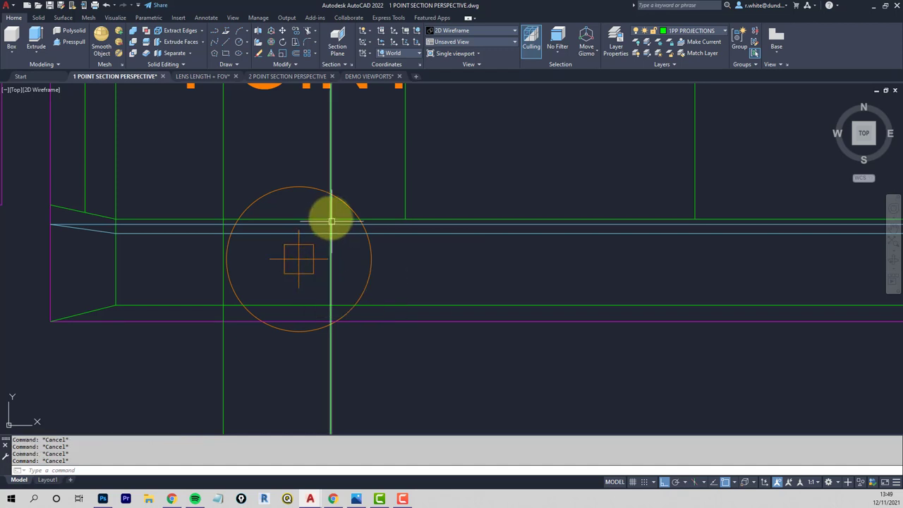
scroll(329, 218, "down", 4)
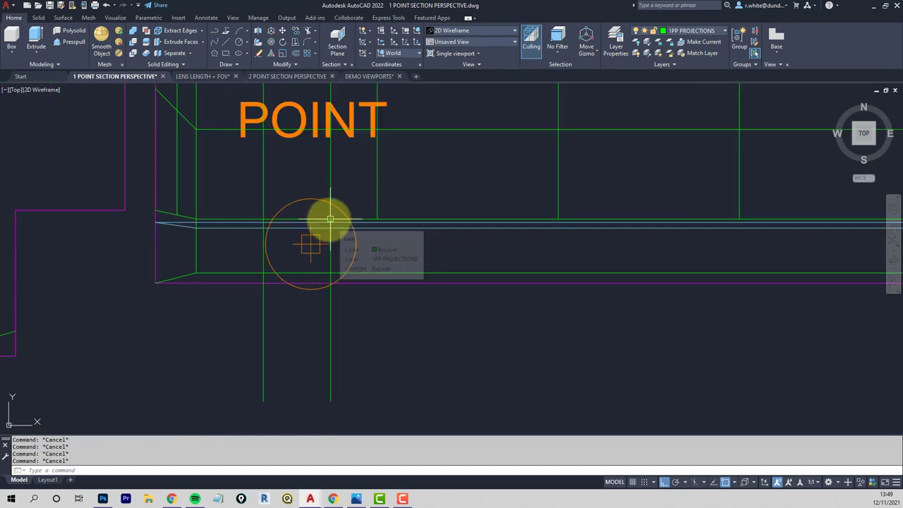
scroll(413, 227, "down", 3)
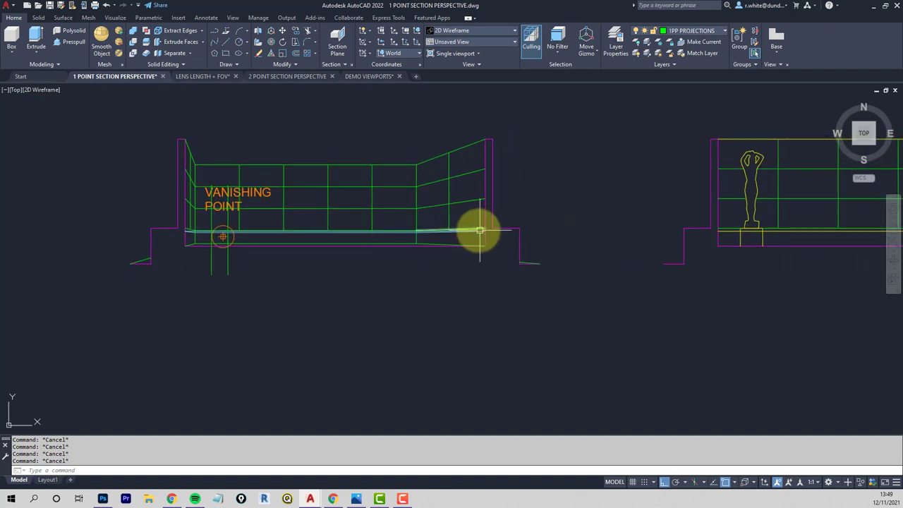
scroll(438, 228, "up", 2)
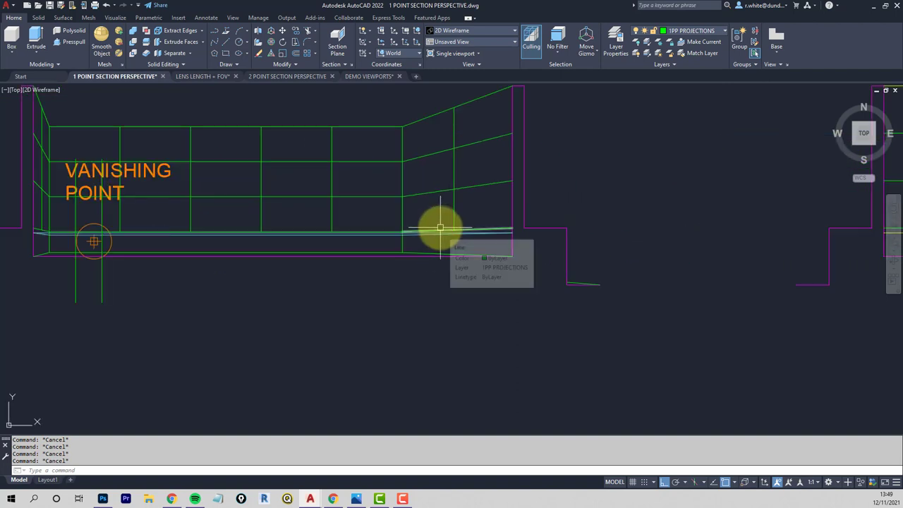
middle_click_drag(172, 226, 350, 226)
- Draw lines from the vanishing point centre out to the floor edge and the lower wall corner
scroll(350, 226, "up", 5)
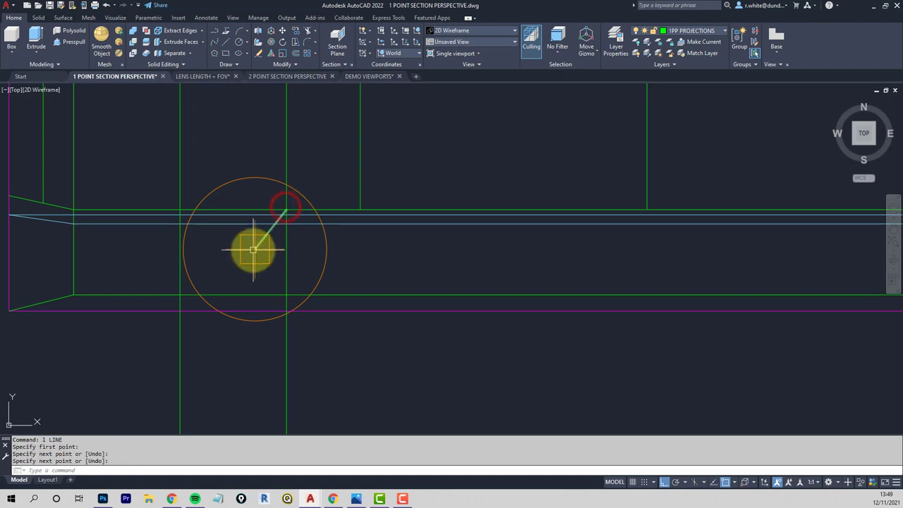
left_click(180, 210)
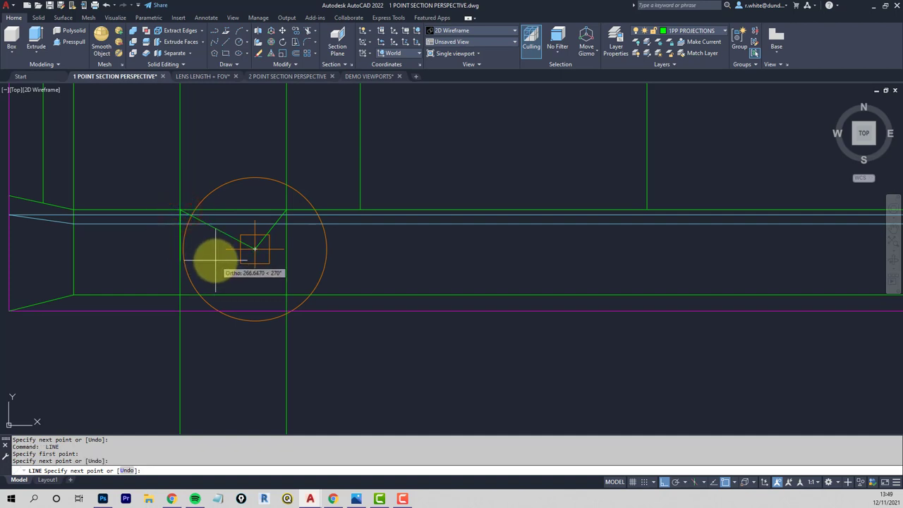
key("Return")
key("Return")
left_click(253, 248)
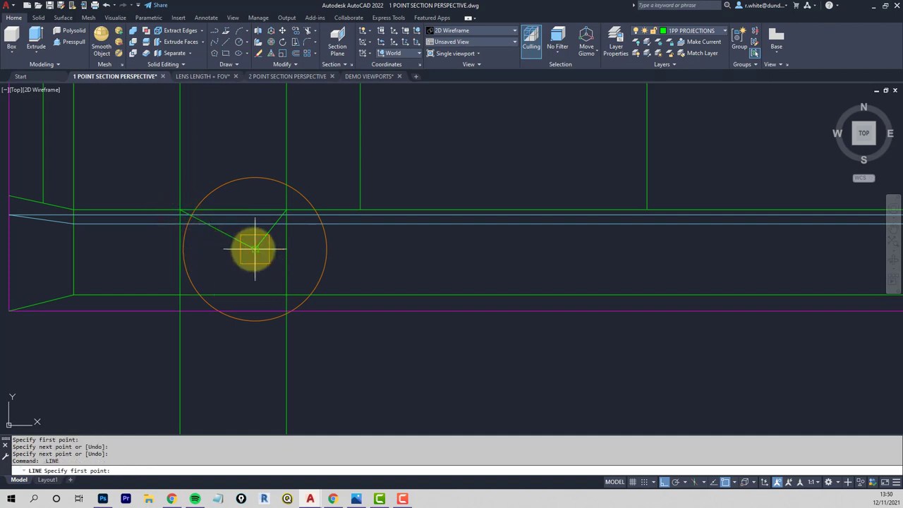
left_click(180, 295)
key("Return")
key("Return")
left_click(253, 249)
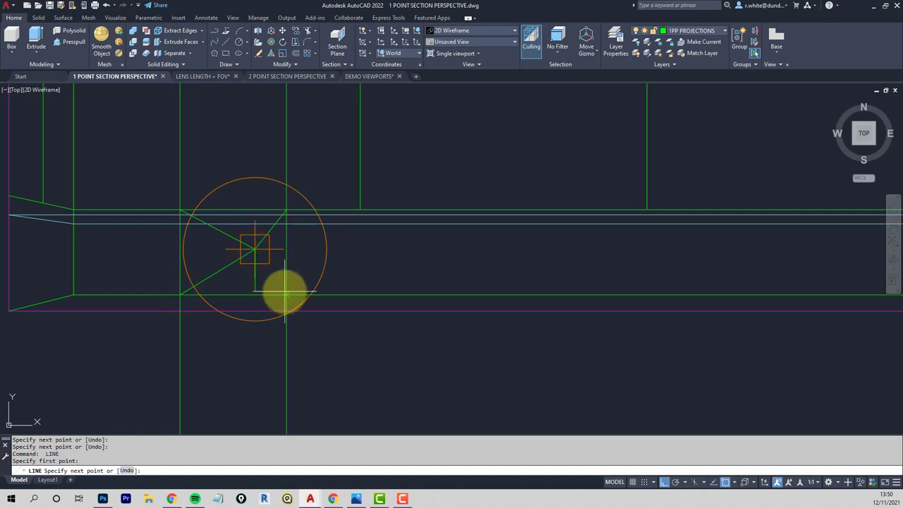
left_click(285, 292)
middle_click_drag(271, 219, 289, 232)
key("Escape")
key("Escape")
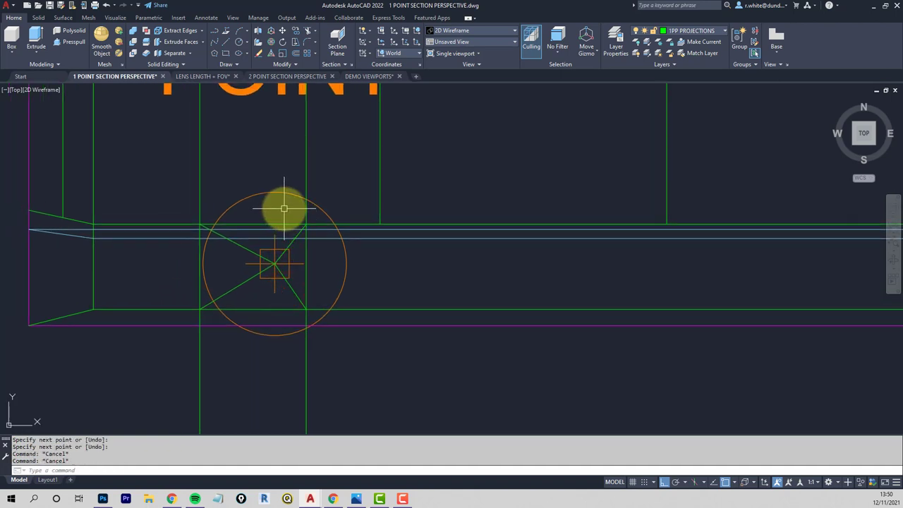
- Erase the two vertical construction lines with a crossing selection
scroll(285, 209, "down", 4)
mouse_move(297, 186)
middle_mouse_down()
mouse_move(296, 227)
mouse_move(328, 215)
middle_mouse_up()
scroll(269, 238, "up", 2)
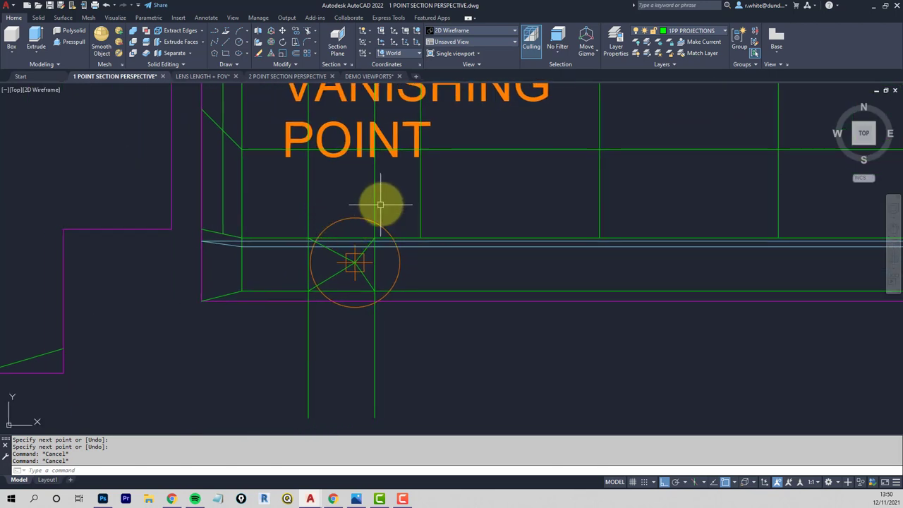
left_click(386, 192)
left_click(296, 204)
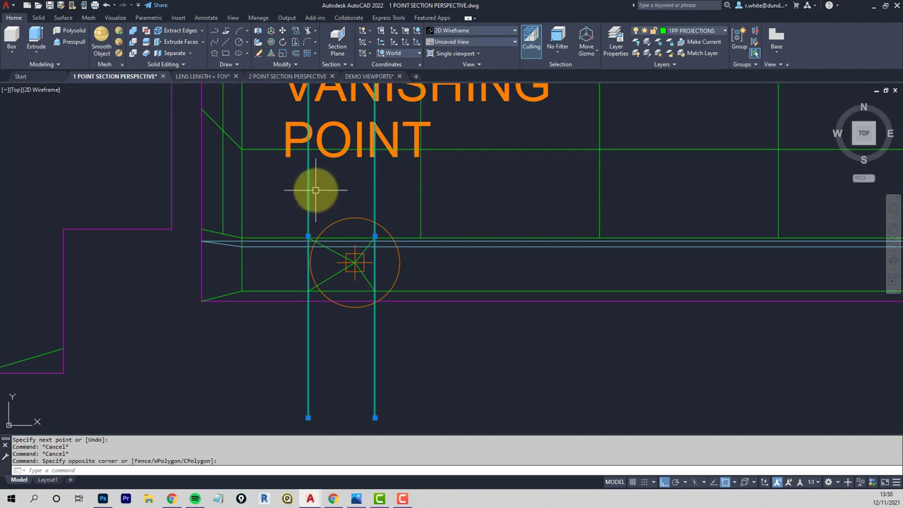
key("Delete")
scroll(326, 183, "down", 5)
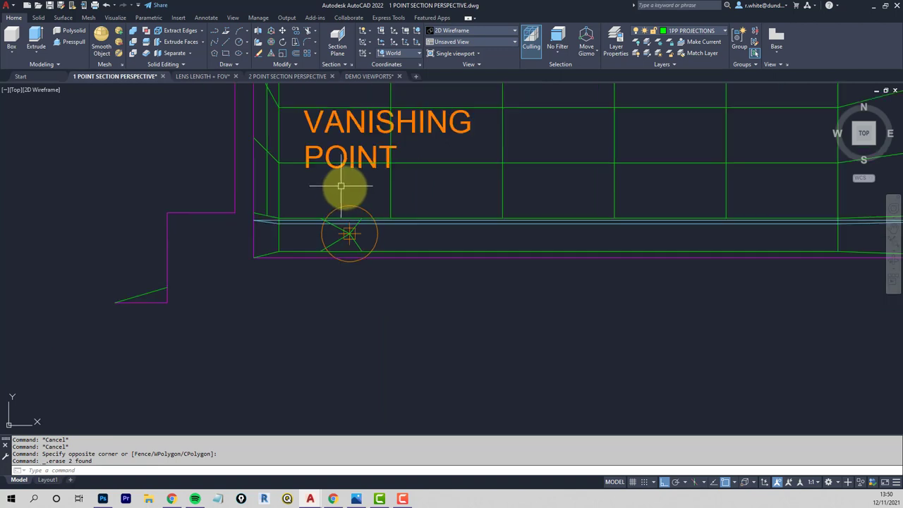
scroll(316, 298, "up", 6)
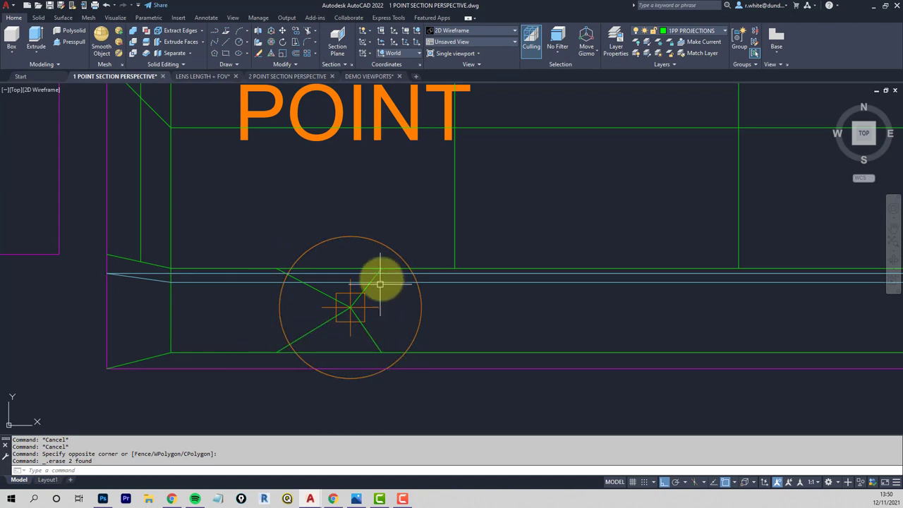
scroll(380, 284, "down", 10)
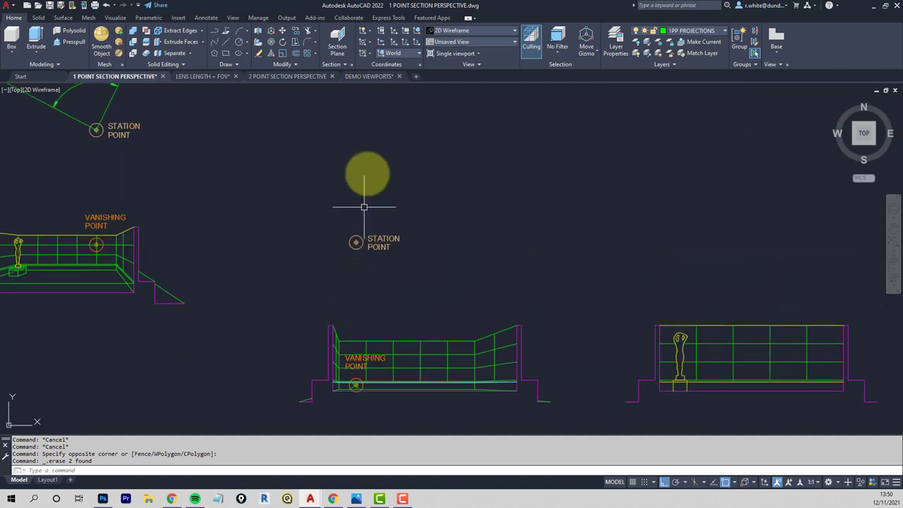
- Start sight lines from the plan square's corners down to the station point
middle_click_drag(364, 207, 343, 341)
scroll(329, 137, "up", 6)
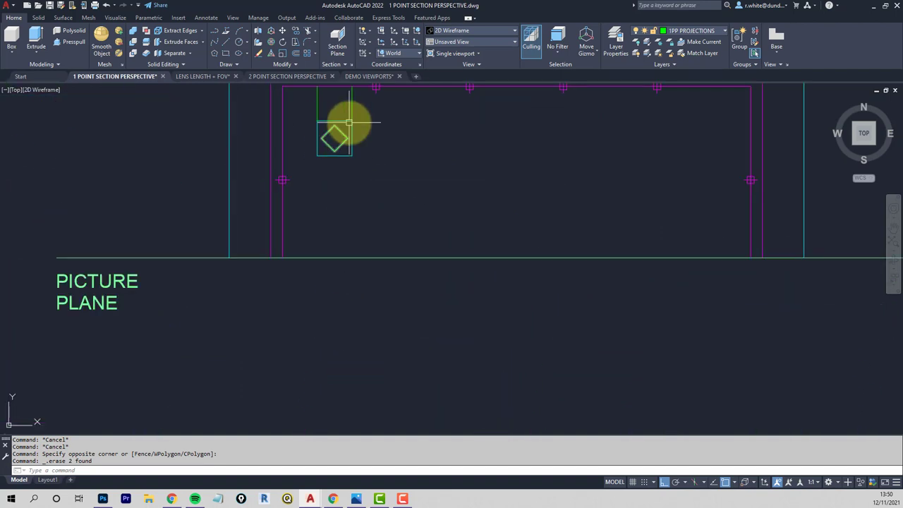
mouse_move(373, 202)
middle_mouse_down()
mouse_move(383, 161)
mouse_move(369, 196)
middle_mouse_up()
scroll(383, 166, "down", 4)
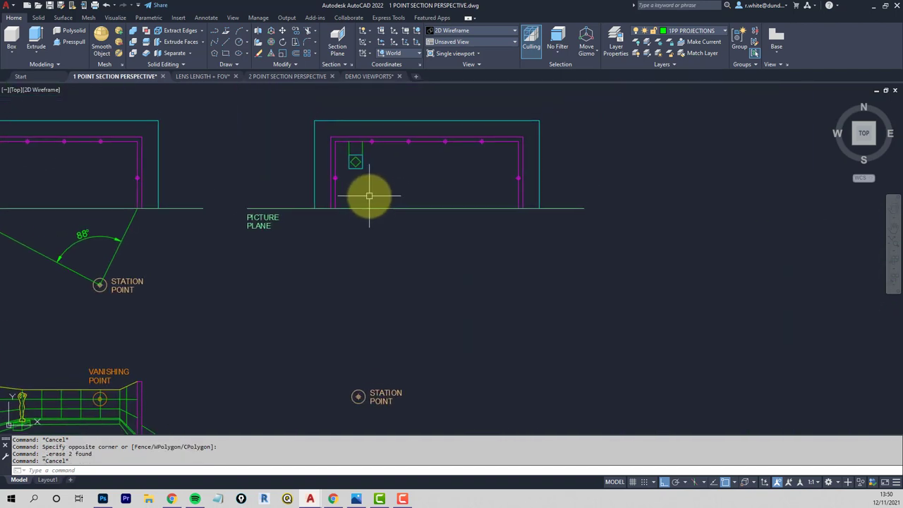
key("Return")
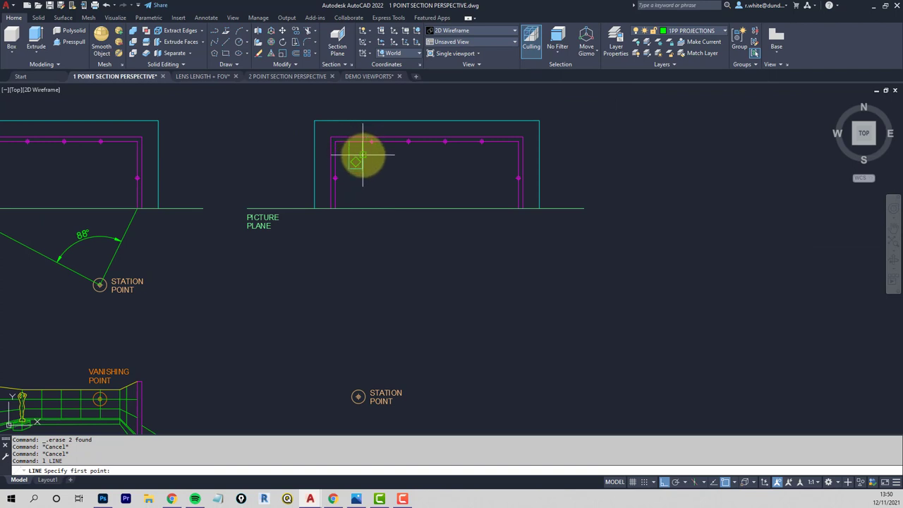
left_click(363, 155)
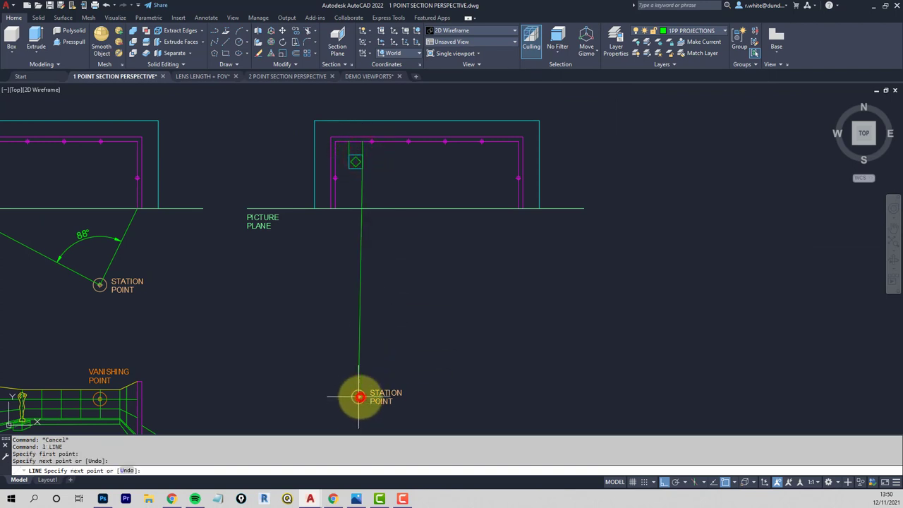
key("Return")
scroll(367, 166, "up", 8)
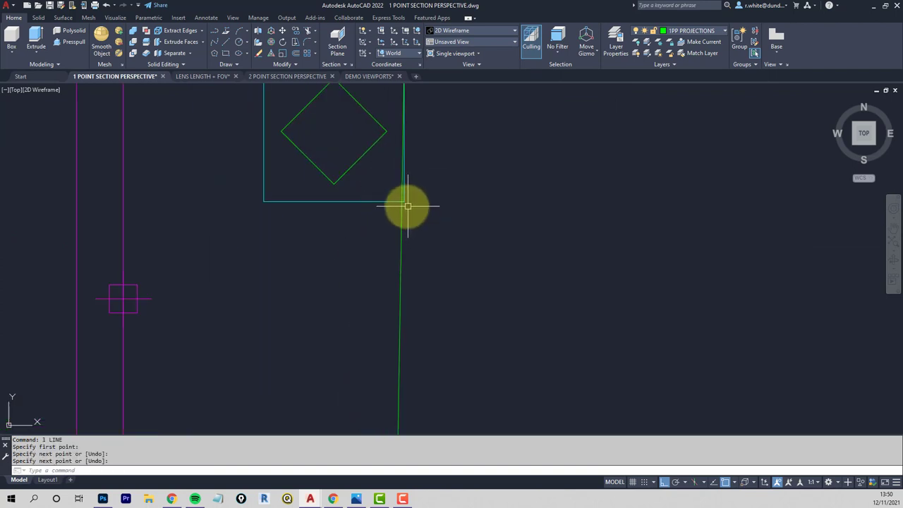
key("Return")
left_click(404, 201)
scroll(393, 306, "down", 5)
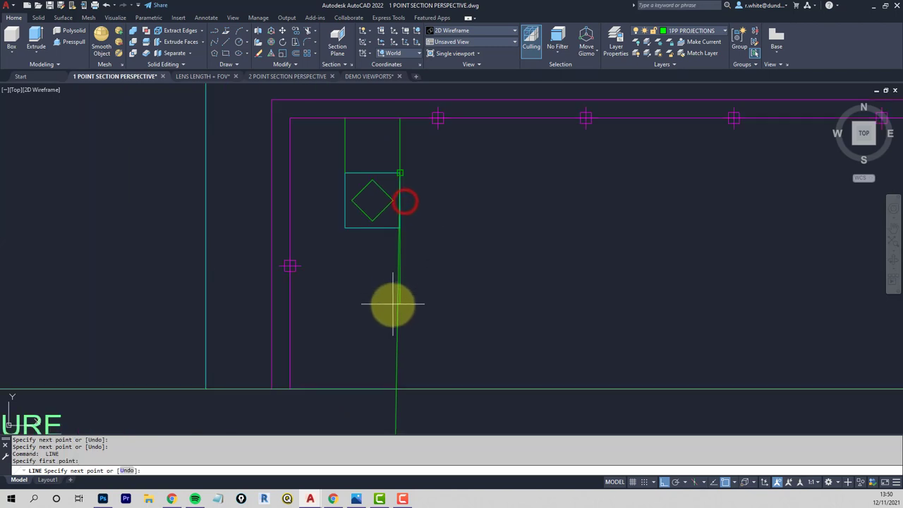
mouse_move(403, 332)
middle_mouse_down()
mouse_move(406, 213)
mouse_move(374, 359)
middle_mouse_up()
left_click(392, 345)
key("Return")
- Finish the remaining sight lines to the station point and inspect one projection line
scroll(373, 137, "up", 5)
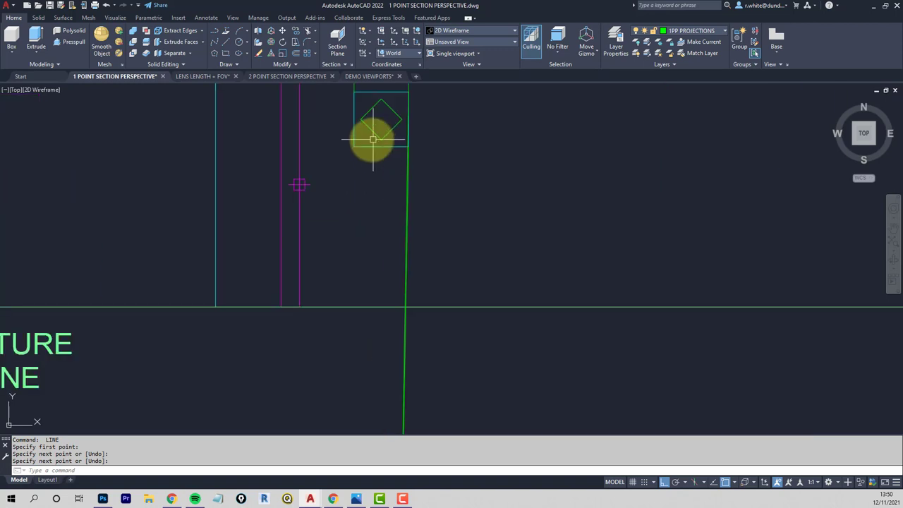
scroll(351, 210, "up", 2)
key("Return")
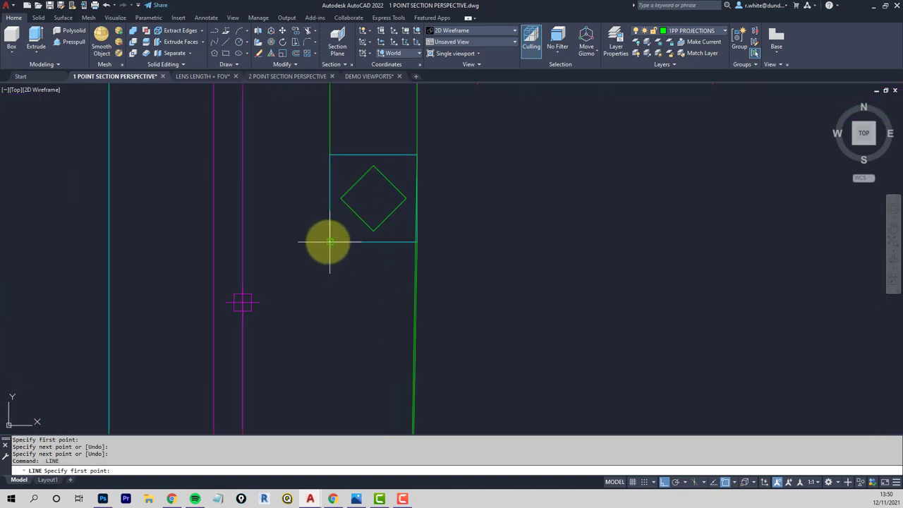
scroll(330, 254, "down", 9)
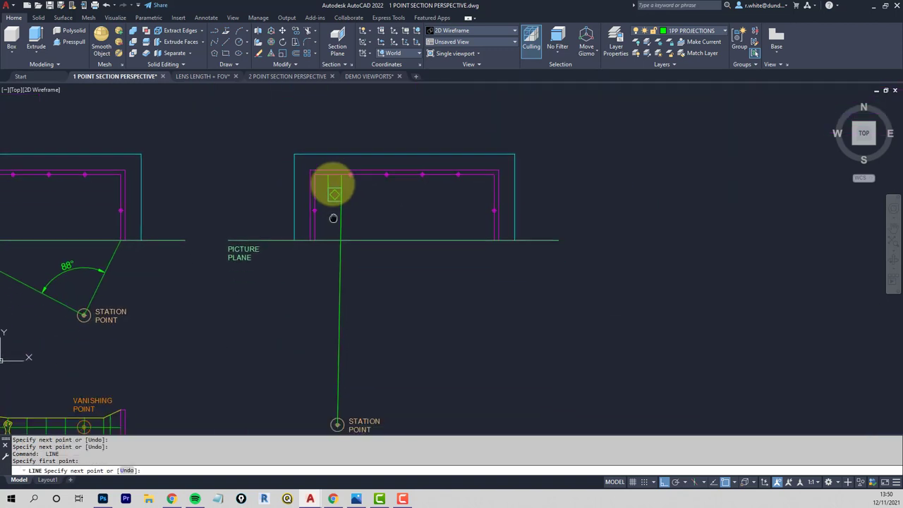
left_click(336, 340)
key("Return")
key("Return")
scroll(325, 282, "up", 8)
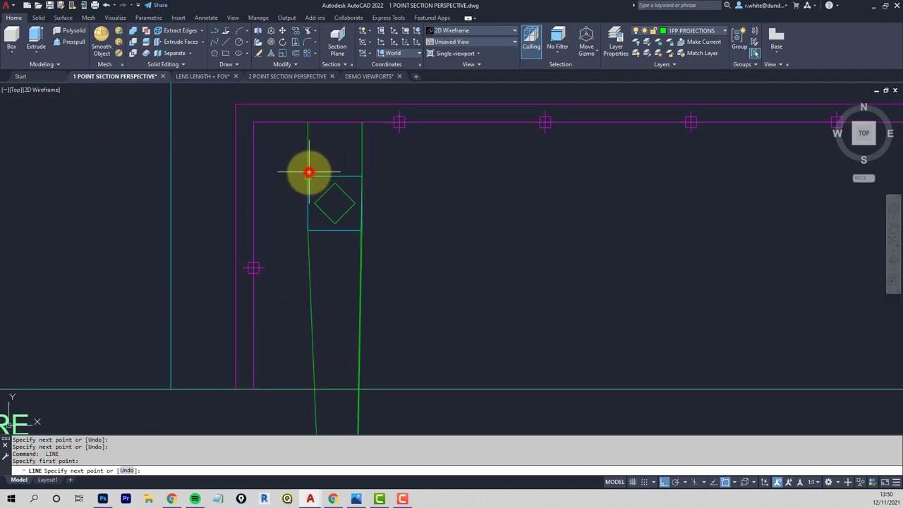
scroll(310, 212, "down", 6)
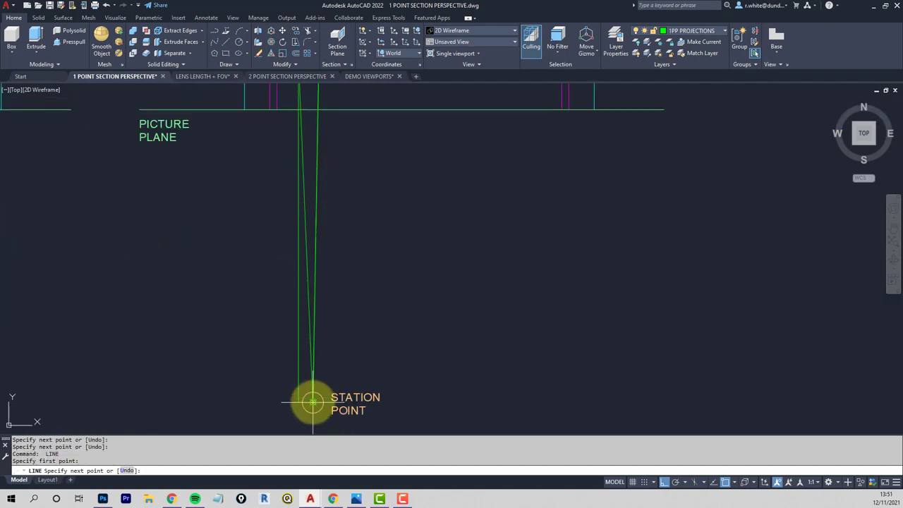
left_click(312, 402)
key("Return")
scroll(289, 202, "up", 6)
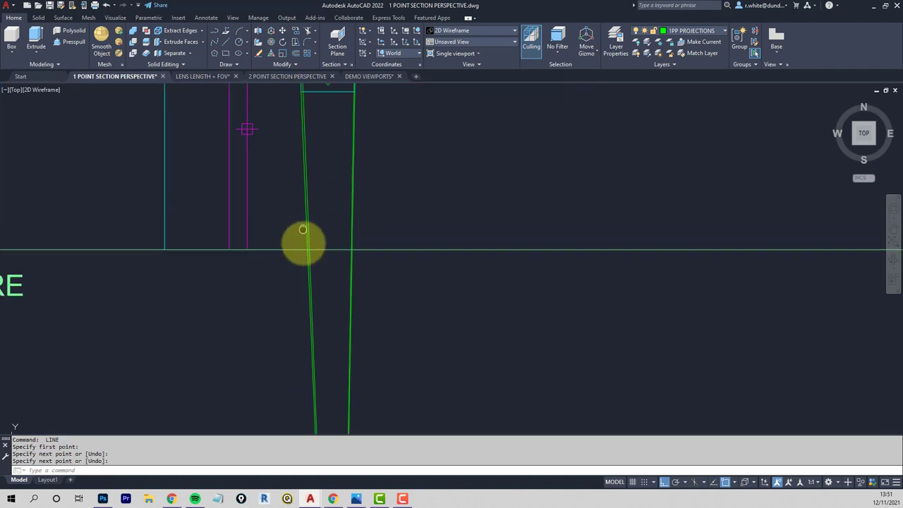
middle_click_drag(302, 229, 304, 298)
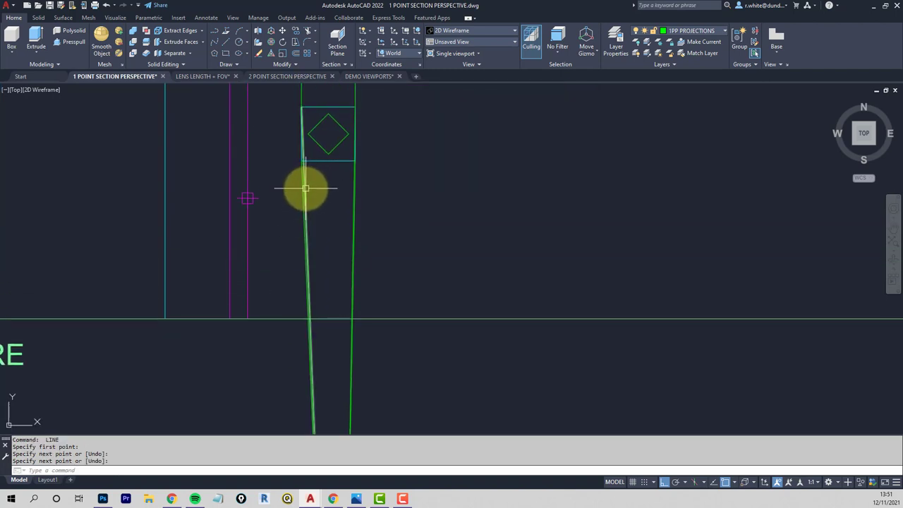
left_click(307, 187)
middle_click_drag(342, 181, 346, 225)
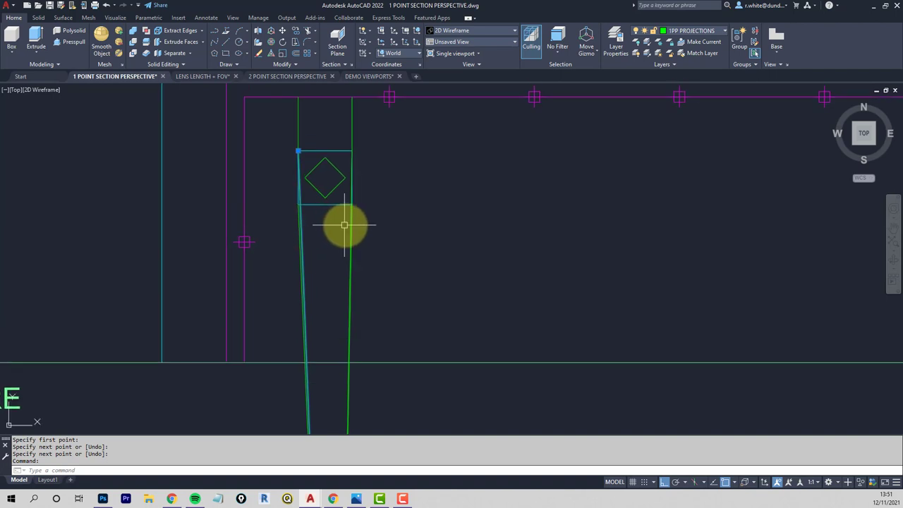
scroll(349, 226, "up", 5)
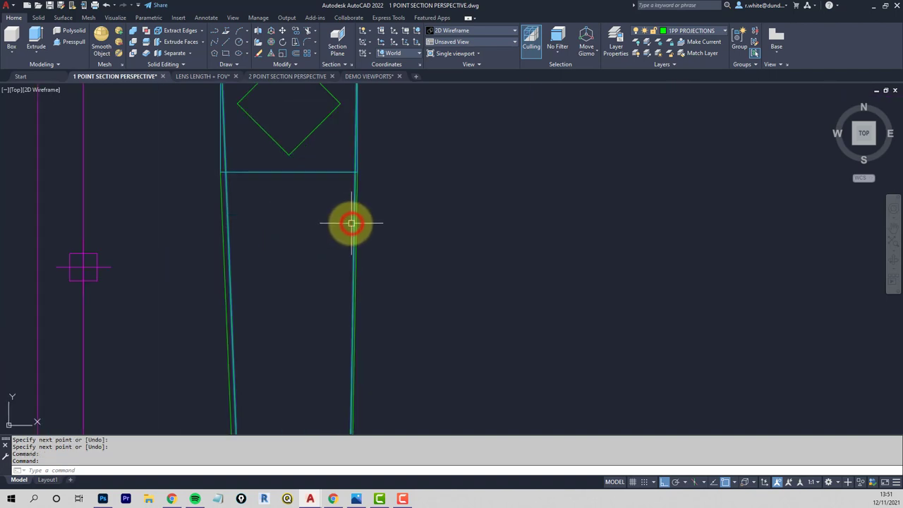
scroll(342, 233, "down", 3)
scroll(312, 228, "up", 6)
key("Escape")
key("Escape")
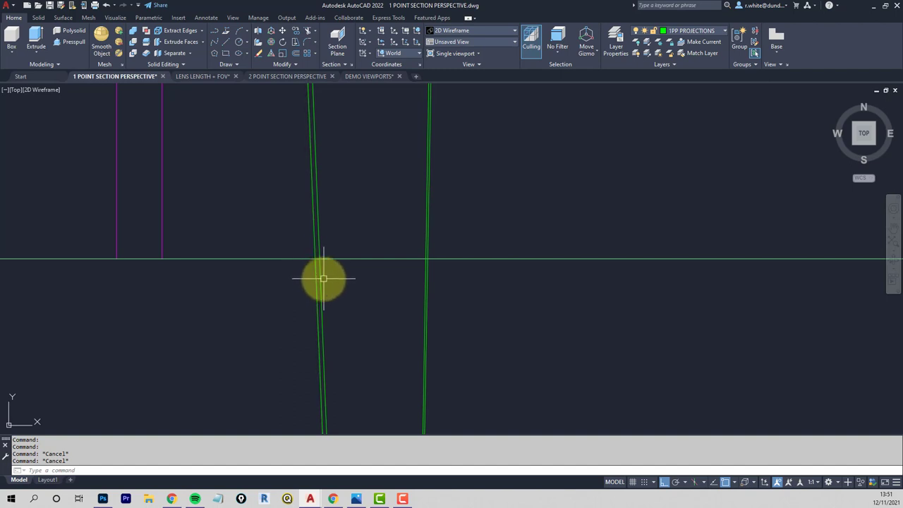
- Drop four vertical projector lines from the picture-plane crossings, then select the four slanted lines
type("l")
key("Return")
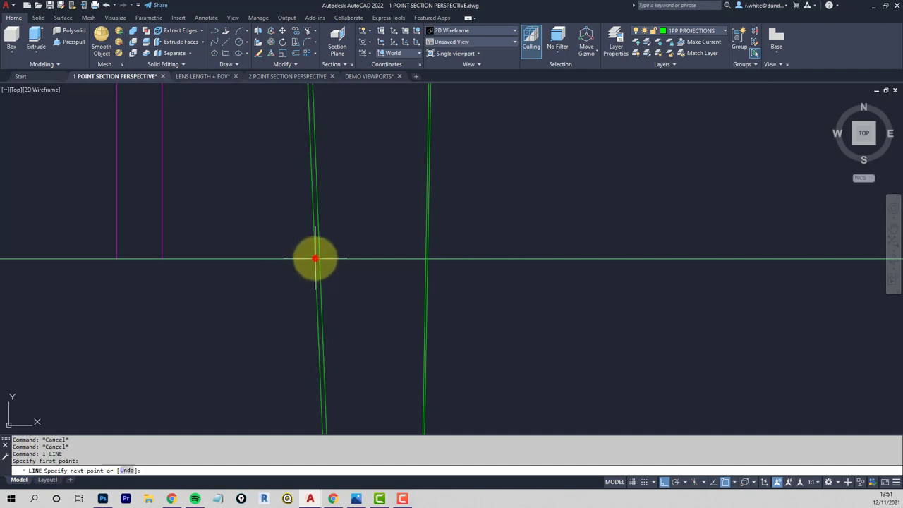
left_click(273, 403)
key("Return")
key("Return")
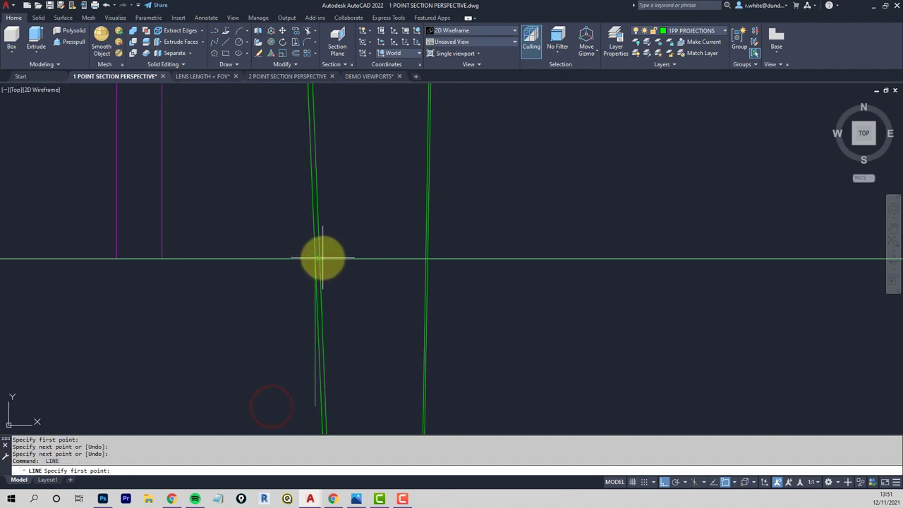
left_click(322, 258)
left_click(339, 405)
key("Return")
key("Return")
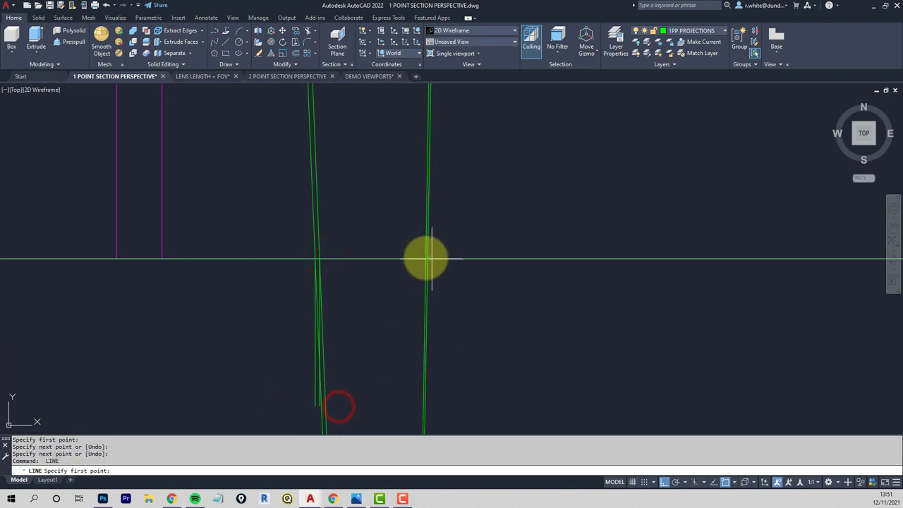
left_click(422, 259)
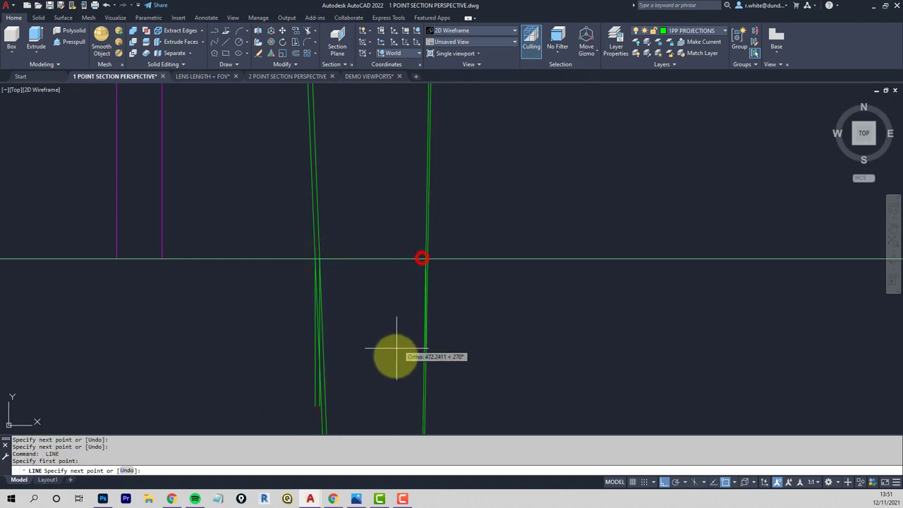
left_click(387, 402)
scroll(438, 274, "up", 5)
key("Return")
key("Return")
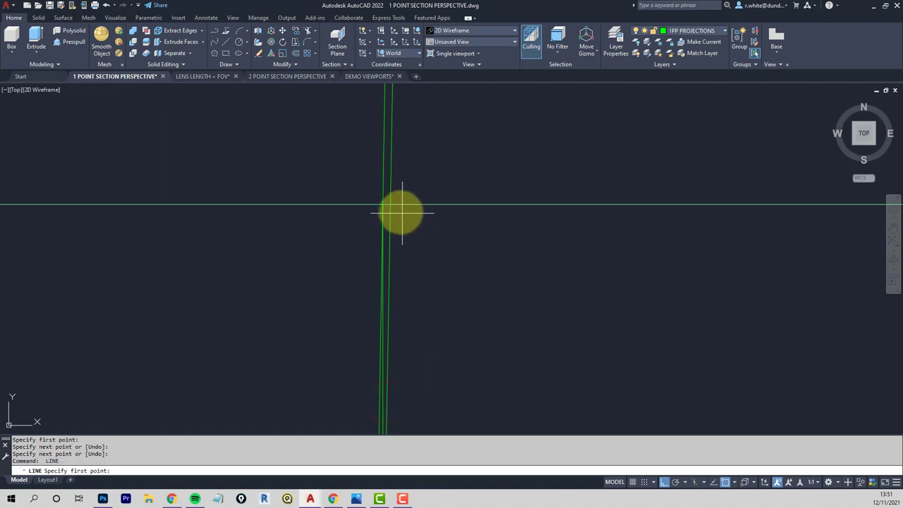
left_click(393, 207)
scroll(402, 323, "down", 3)
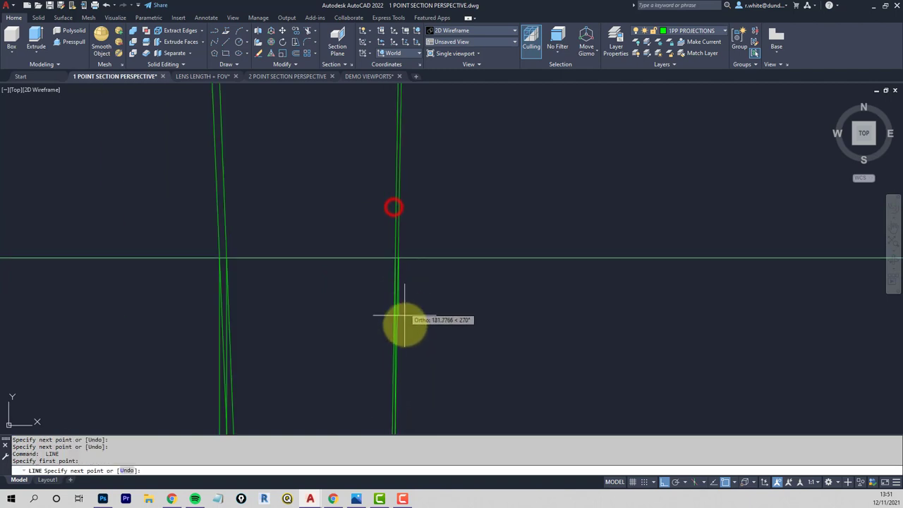
left_click(399, 372)
key("Return")
left_click(407, 405)
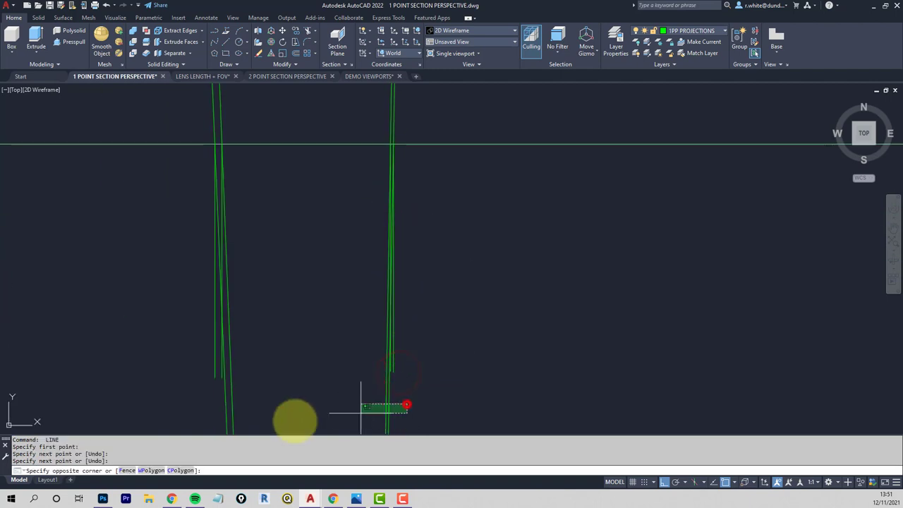
left_click(188, 417)
- Erase the four selected slanted sight lines
key("Delete")
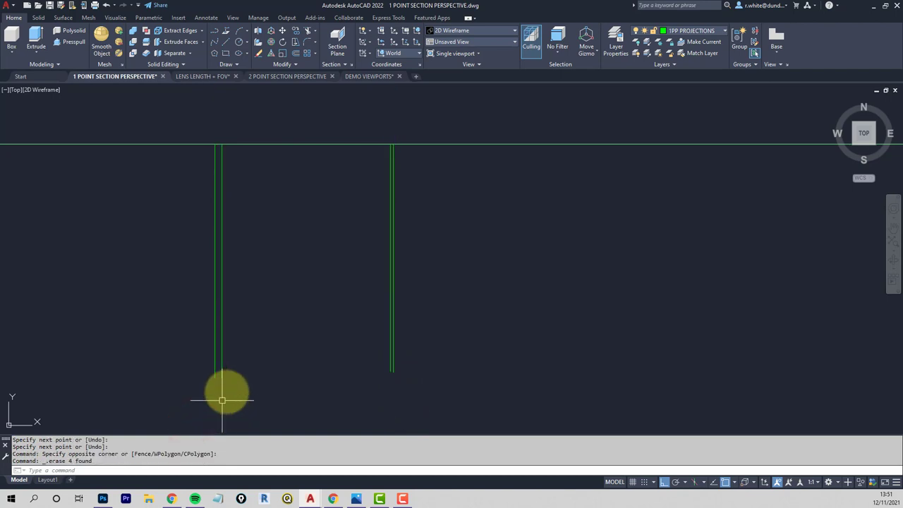
scroll(265, 345, "down", 4)
scroll(328, 207, "down", 6)
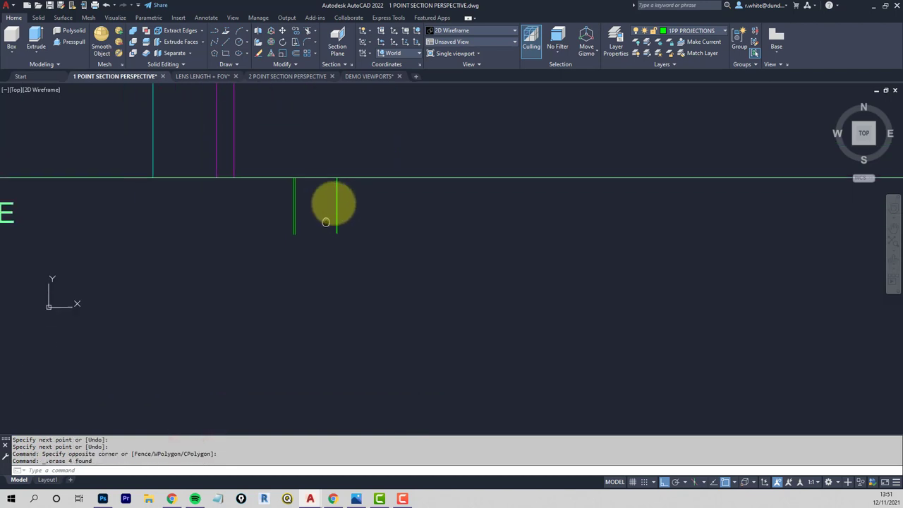
key("Escape")
key("Escape")
- Move the four short picture-plane verticals down onto the statue's circle with MOVE
type("m")
key("Return")
left_click(352, 188)
left_click(312, 204)
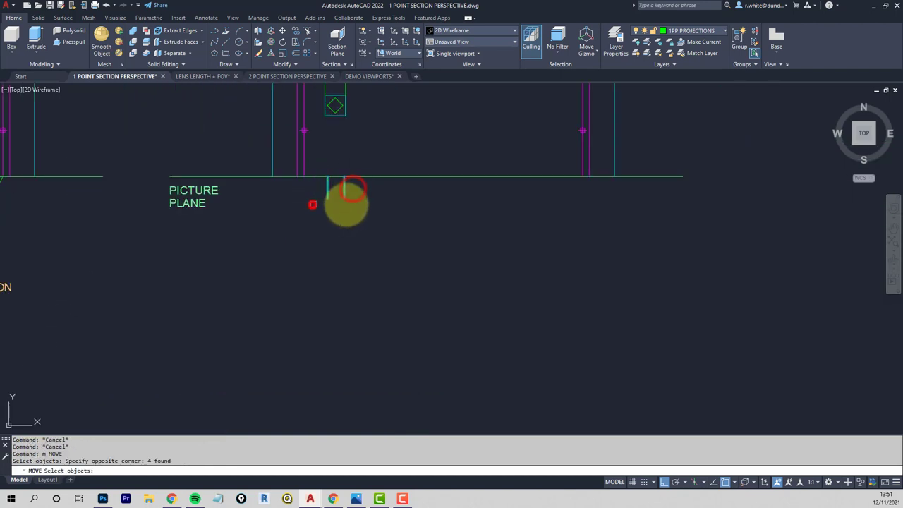
left_click(382, 189)
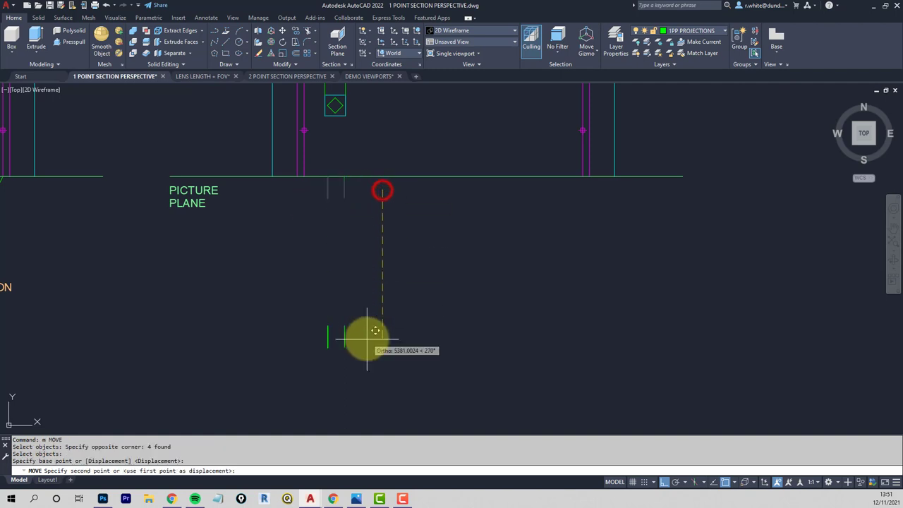
scroll(383, 313, "up", 5)
scroll(381, 344, "up", 2)
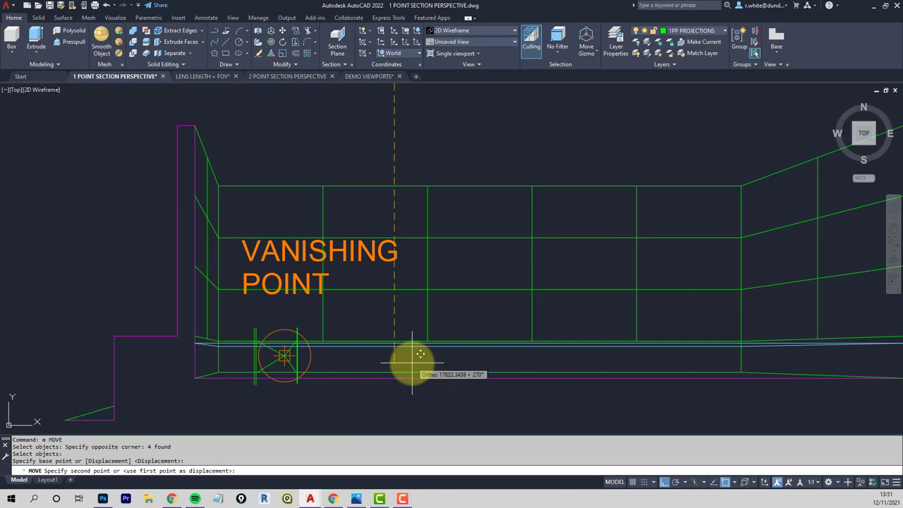
left_click(413, 364)
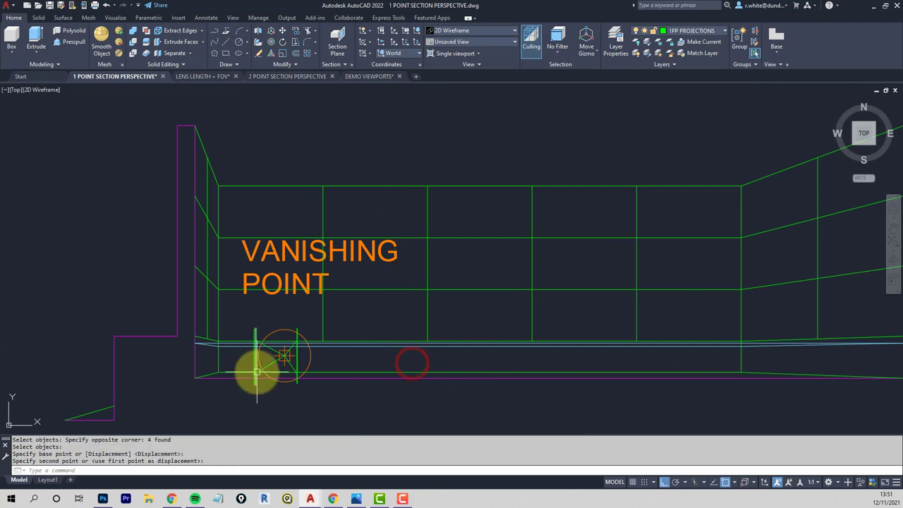
scroll(276, 345, "up", 5)
scroll(356, 316, "up", 3)
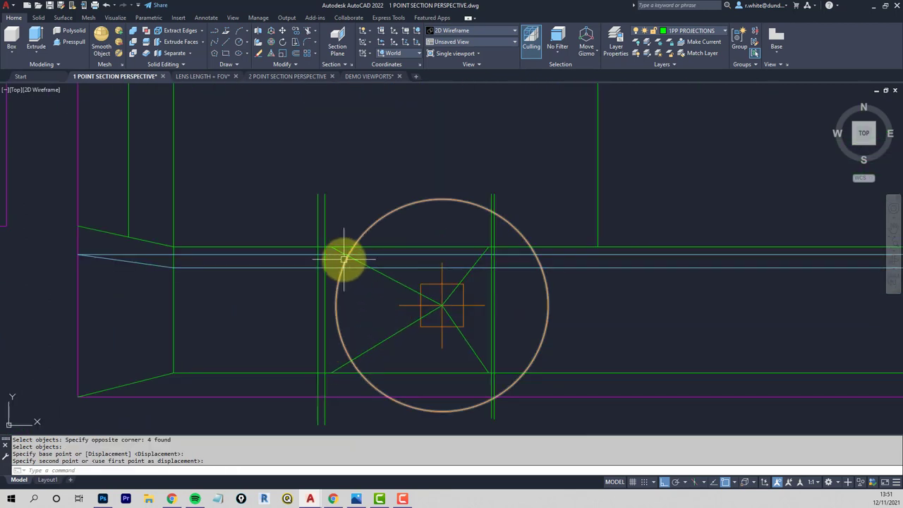
key("Escape")
key("Escape")
key("Escape")
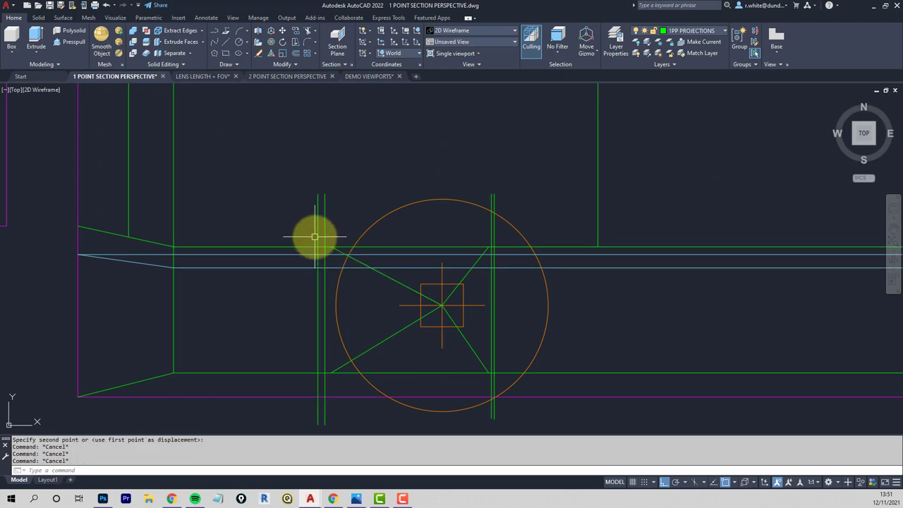
- Extend the upper diagonals through the circle toward the left and right vertical lines
key("Return")
left_click(317, 234)
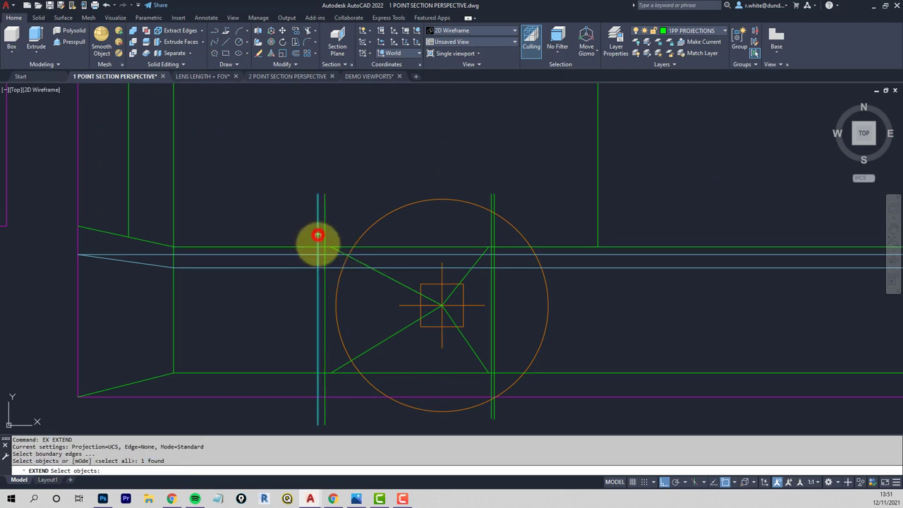
right_click(318, 235)
left_click(335, 250)
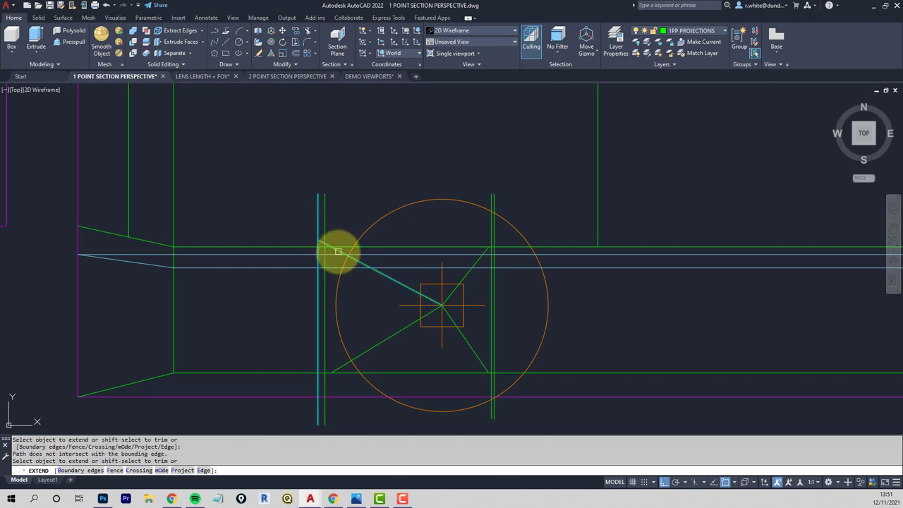
right_click(338, 252)
key("Return")
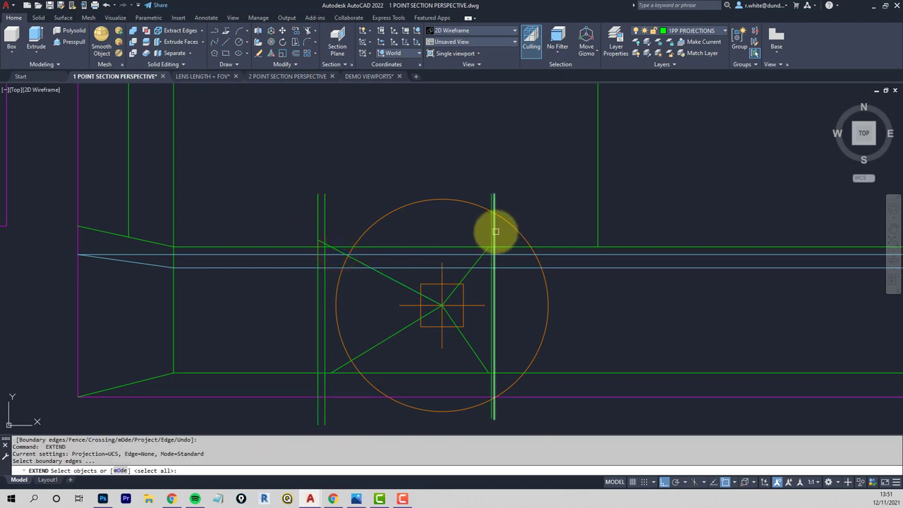
left_click(495, 232)
right_click(496, 233)
right_click(472, 266)
- Extend the lower-right and lower-left diagonals to the flanking vertical lines
key("Return")
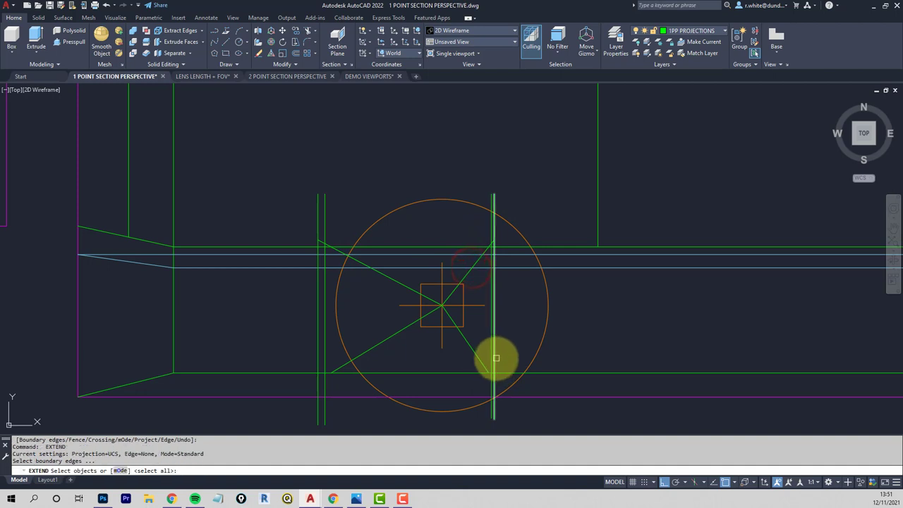
left_click(498, 359)
right_click(496, 358)
right_click(482, 360)
key("Return")
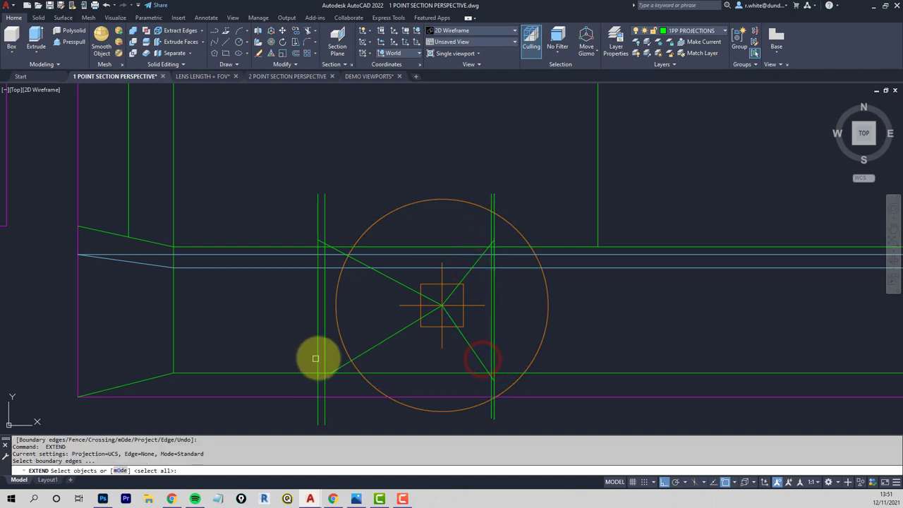
left_click(318, 359)
right_click(318, 358)
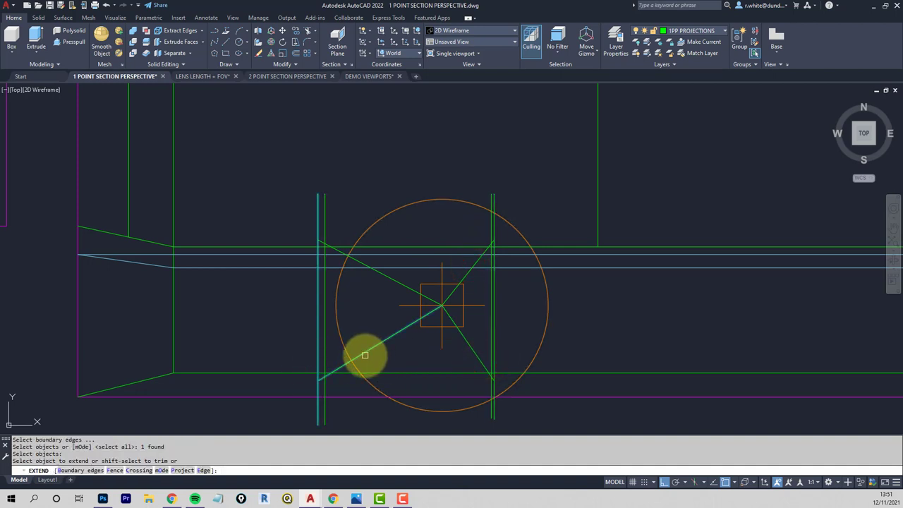
left_click(365, 355)
right_click(365, 355)
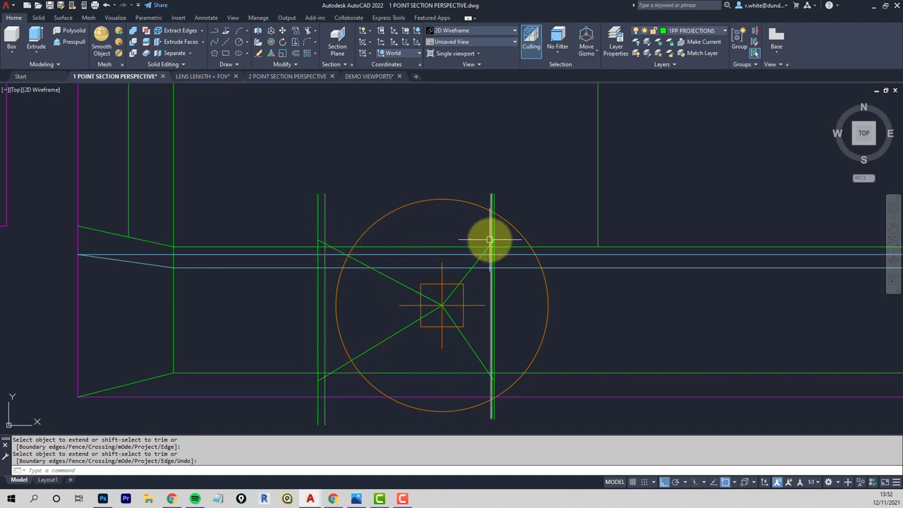
type("l")
key("Return")
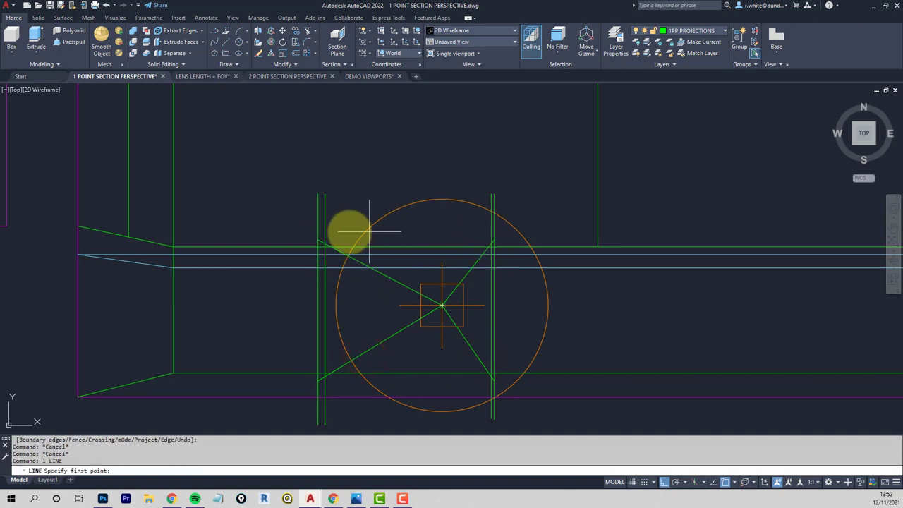
- Draw the top line between the upper diagonal ends and the bottom line from the lower-left intersection
left_click(316, 240)
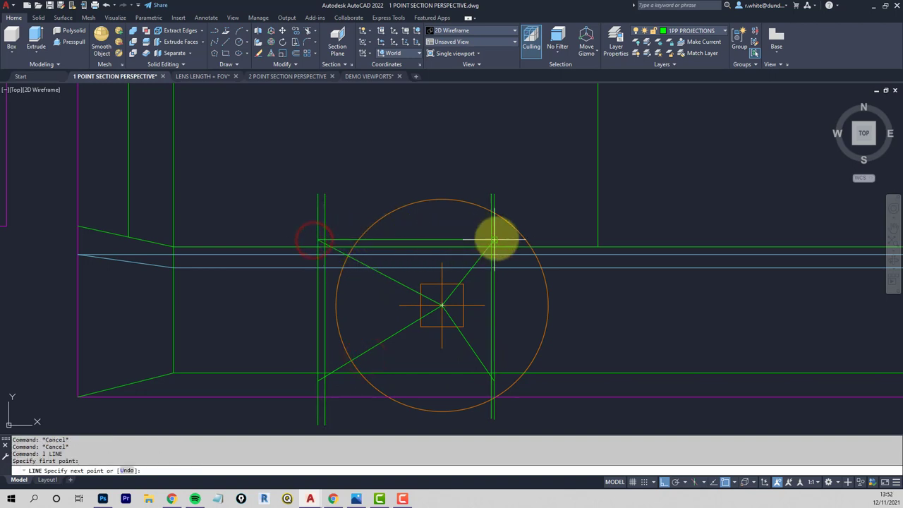
left_click(496, 239)
key("Return")
key("Return")
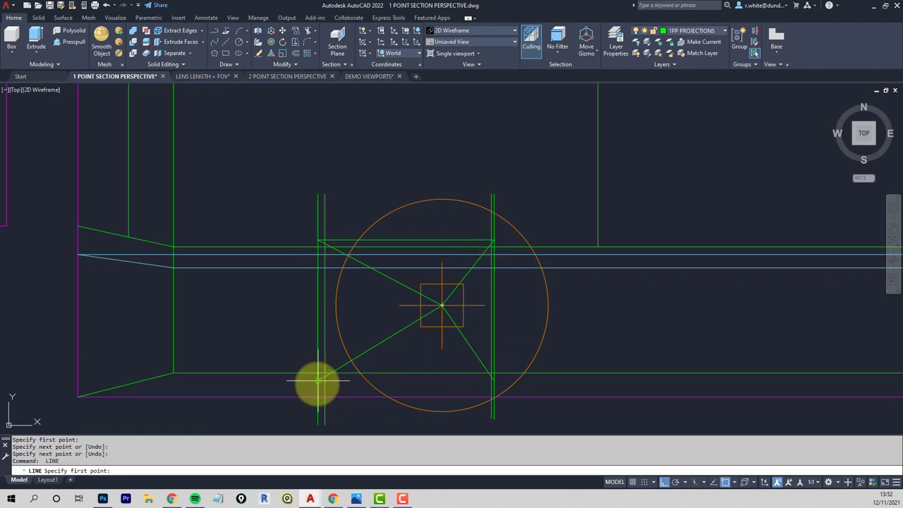
left_click(317, 382)
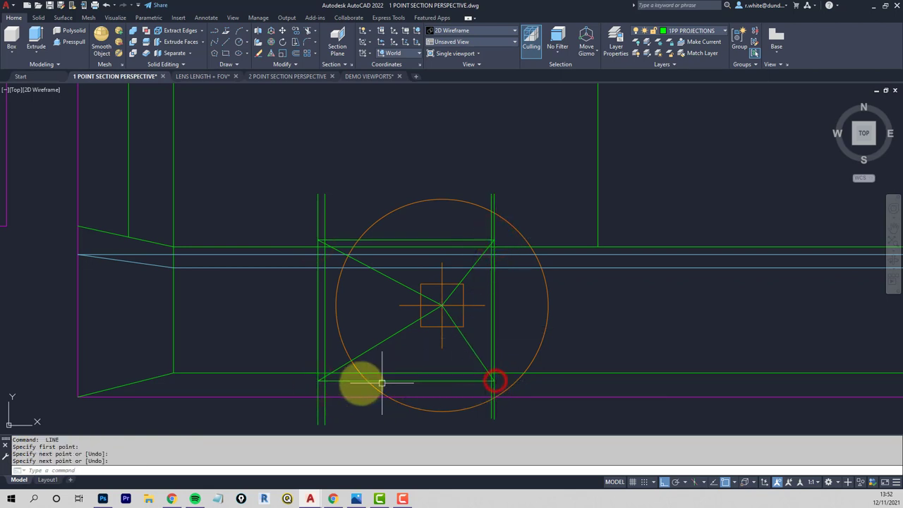
key("Return")
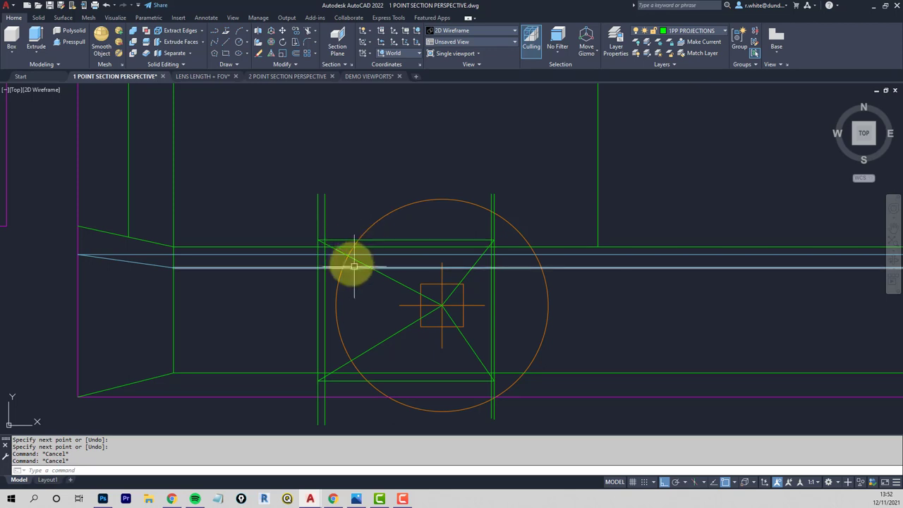
scroll(332, 249, "up", 2)
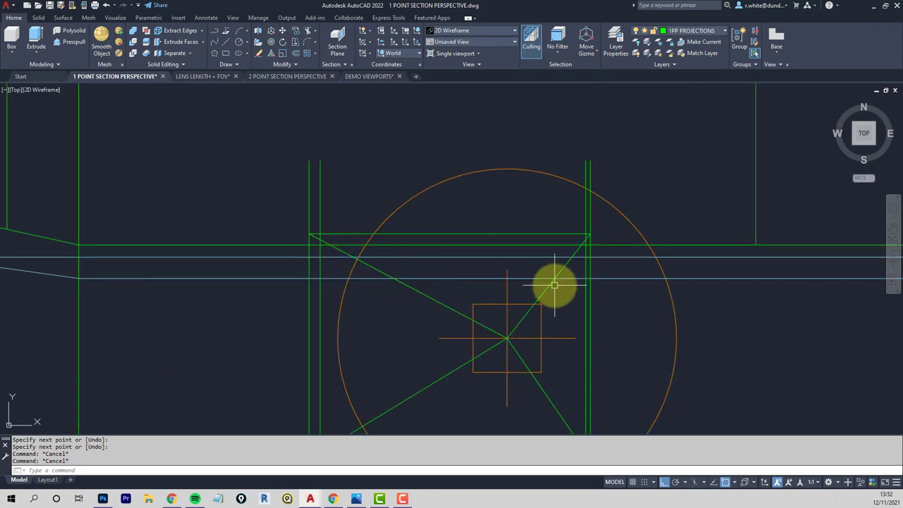
mouse_move(540, 290)
middle_mouse_down()
mouse_move(487, 247)
mouse_move(480, 250)
middle_mouse_up()
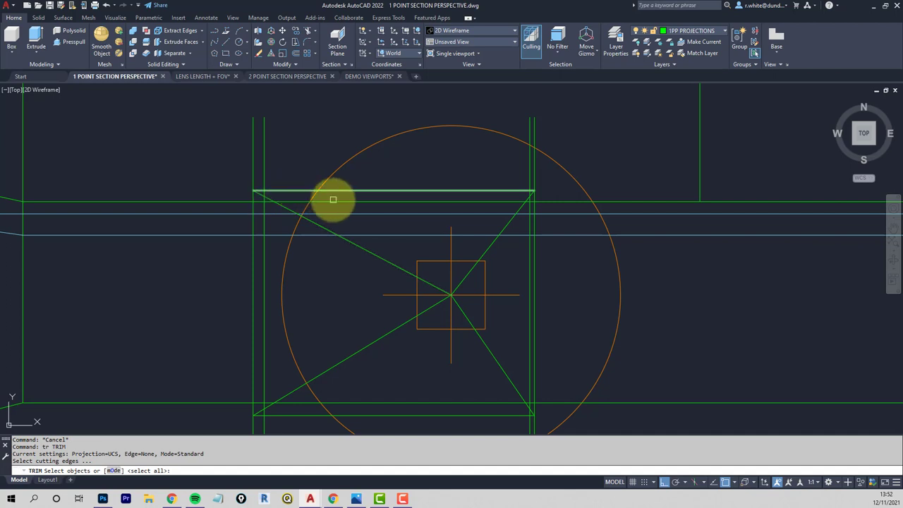
- Draw helper lines, including one across the frame from the left to the right intersection
scroll(528, 196, "up", 2)
key("Escape")
key("Escape")
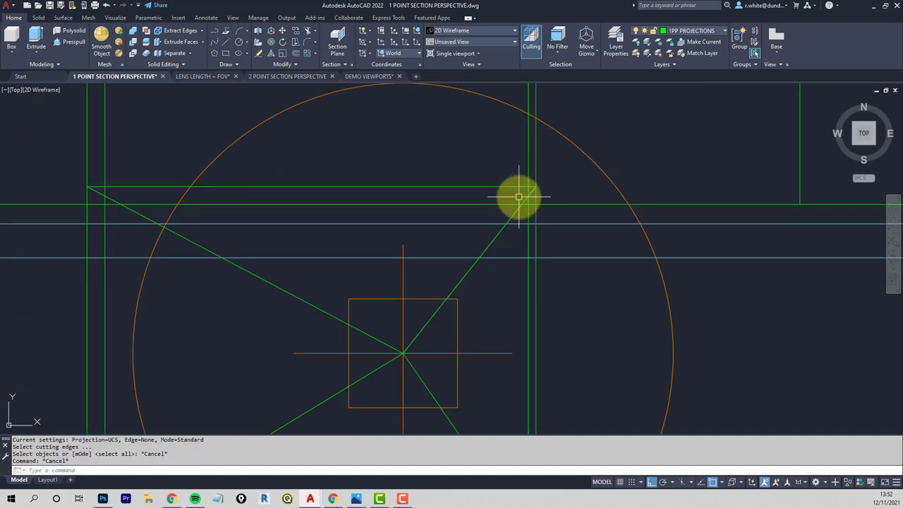
type("l")
key("Return")
left_click(527, 196)
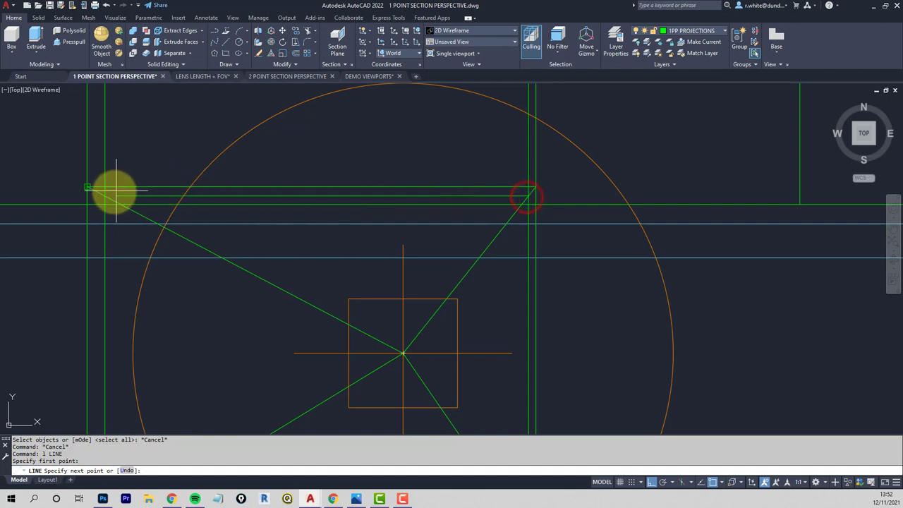
scroll(169, 180, "down", 3)
scroll(228, 161, "up", 4)
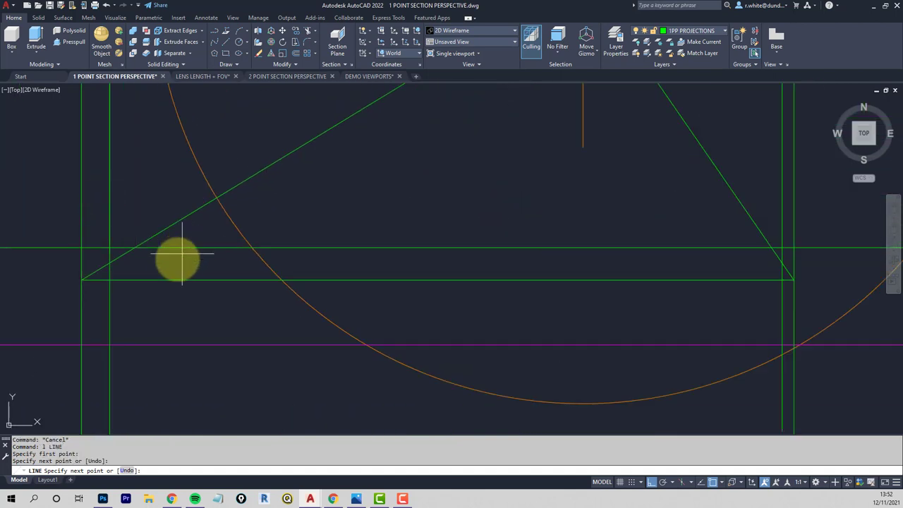
key("Return")
key("Return")
left_click(112, 263)
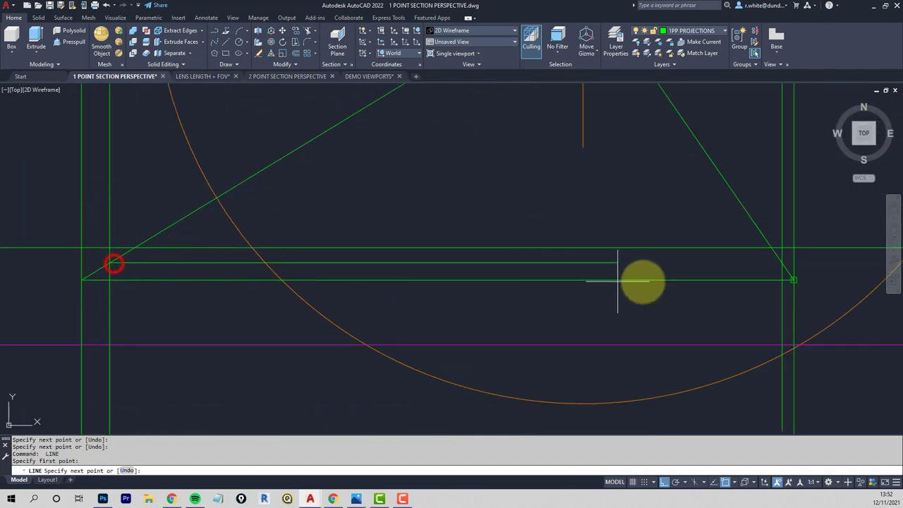
left_click(782, 263)
scroll(671, 294, "down", 3)
key("Return")
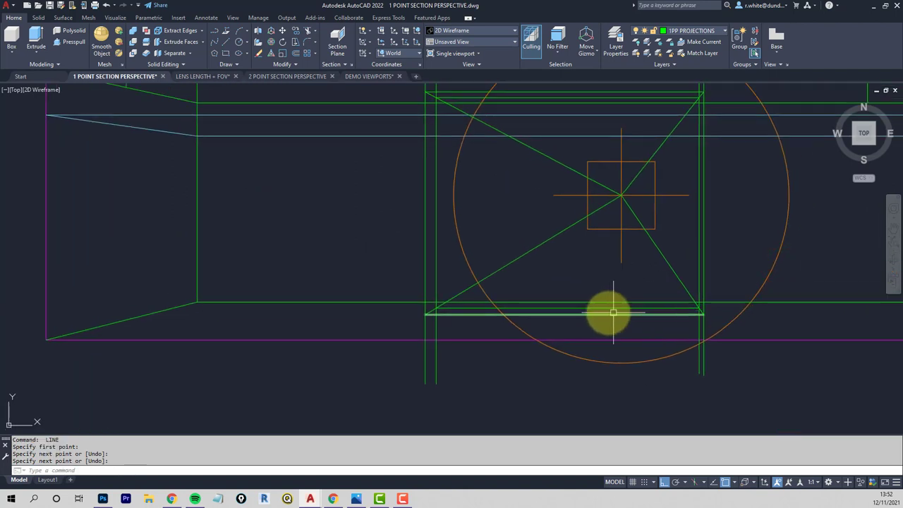
- Trim away the three diagonals inside the box, cutting against its top and bottom lines
left_click(600, 307)
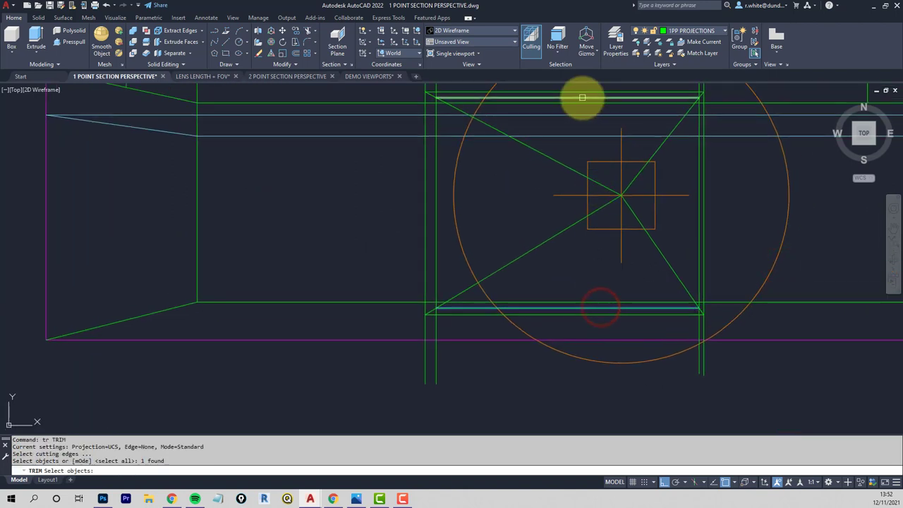
left_click(582, 96)
key("Return")
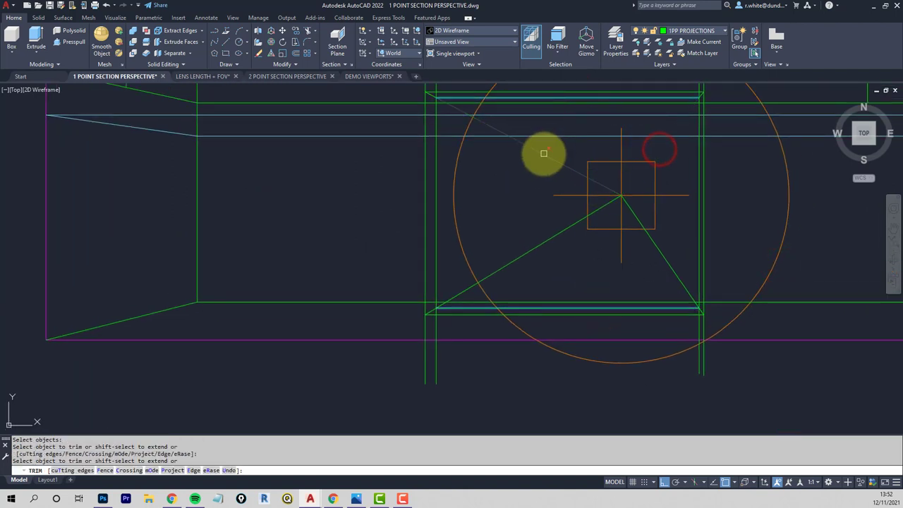
left_click(543, 153)
left_click(529, 251)
left_click(674, 266)
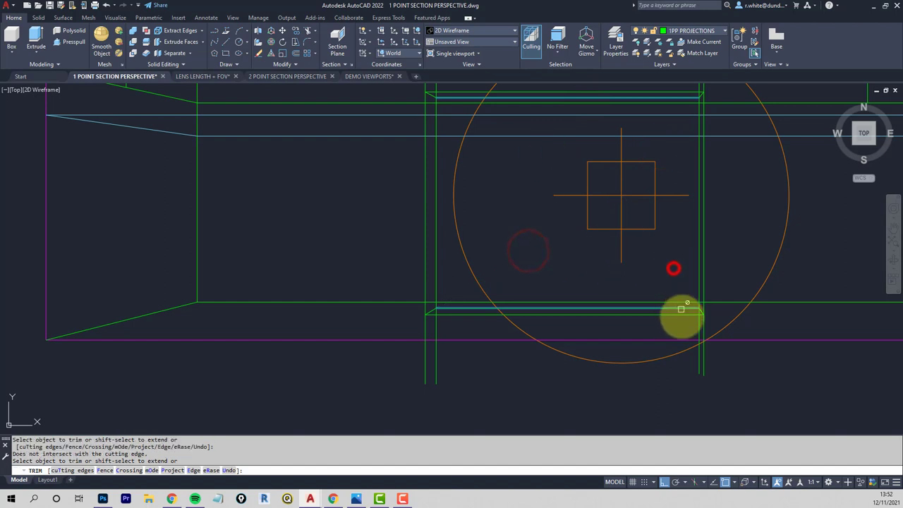
key("Return")
key("Return")
scroll(698, 307, "up", 5)
- Trim the line end overshooting the diagonal at the frame's lower-left corner
key("Return")
left_click(674, 290)
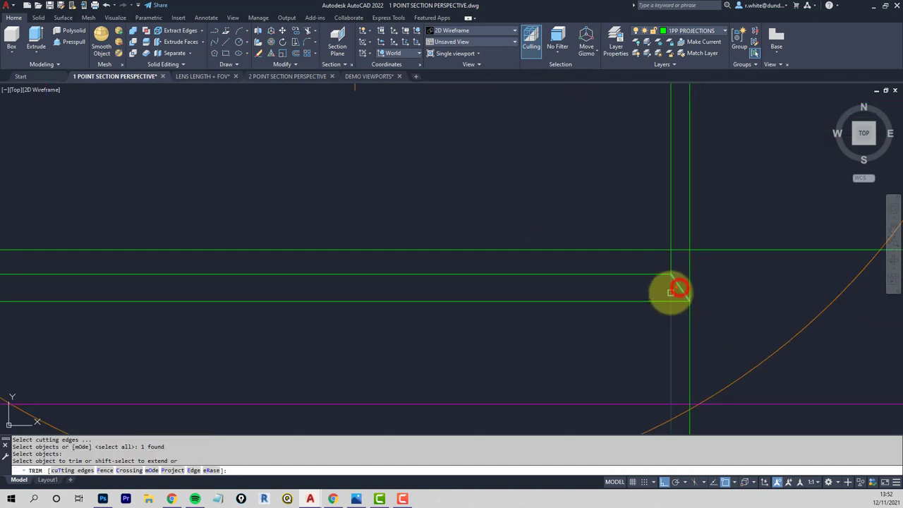
scroll(659, 296, "down", 3)
scroll(565, 302, "down", 2)
scroll(400, 286, "up", 5)
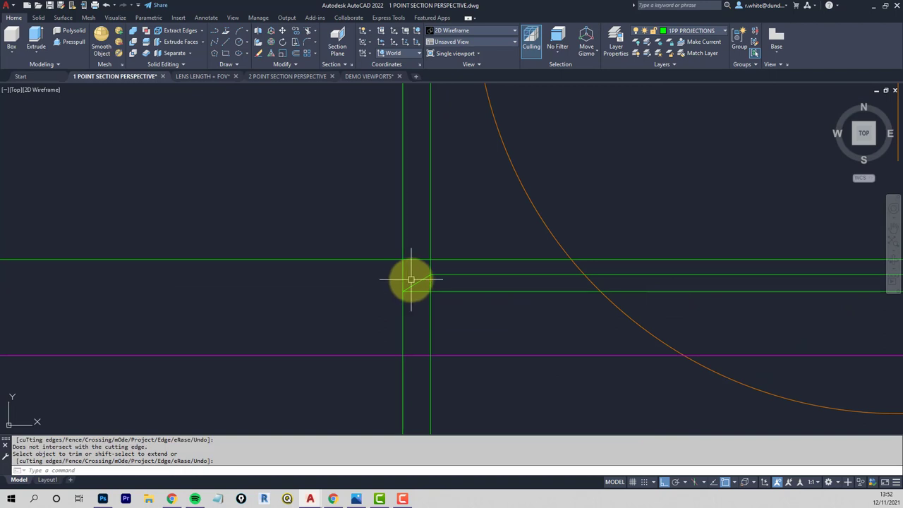
key("Escape")
key("Return")
left_click(416, 283)
key("Return")
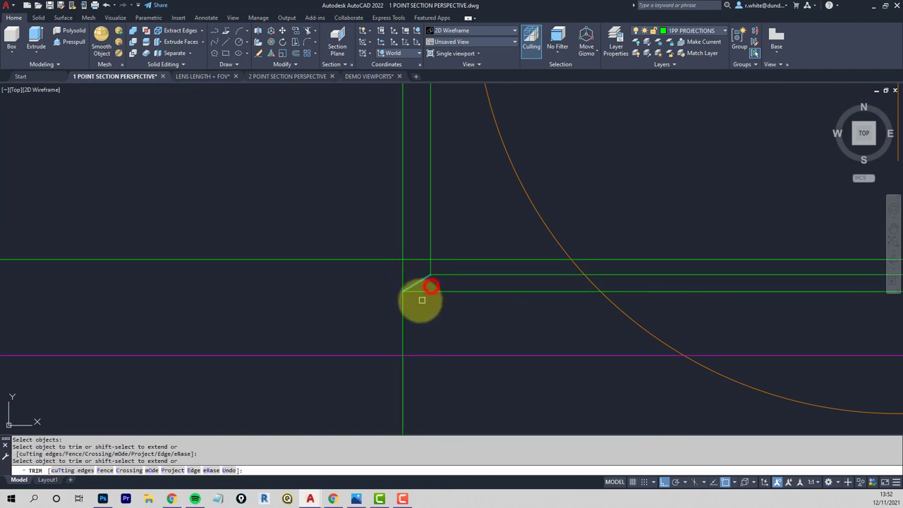
left_click(401, 305)
- Trim the overshooting line end at the frame's lower-right corner
scroll(423, 303, "down", 4)
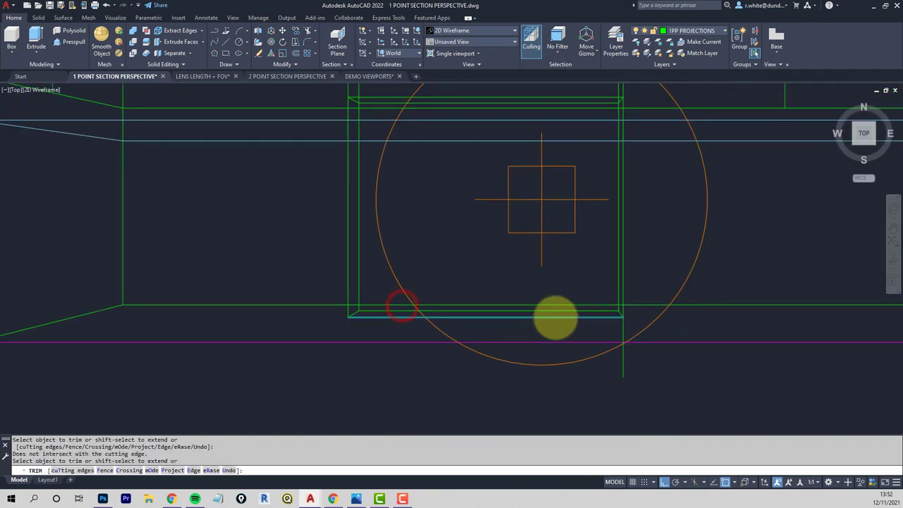
scroll(607, 318, "up", 4)
key("Return")
left_click(626, 317)
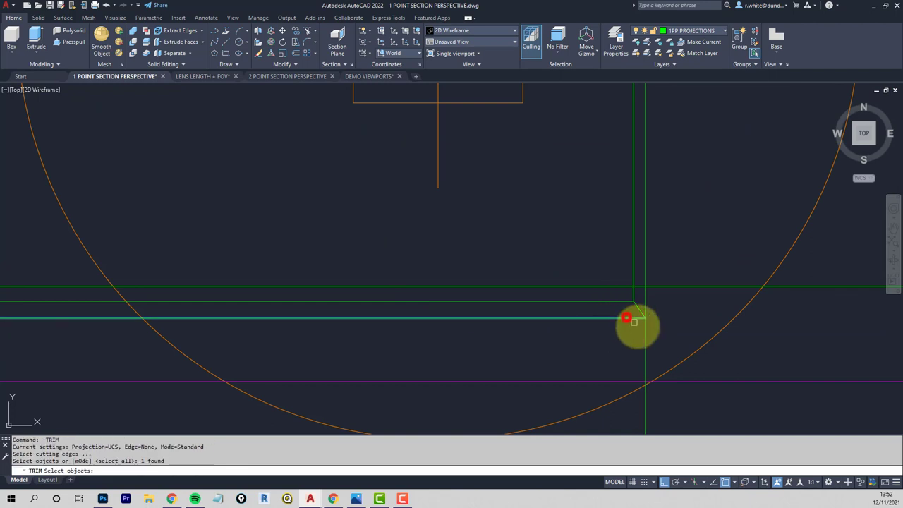
key("Return")
left_click(644, 329)
scroll(635, 311, "down", 4)
middle_click_drag(615, 282, 574, 290)
scroll(611, 181, "down", 1)
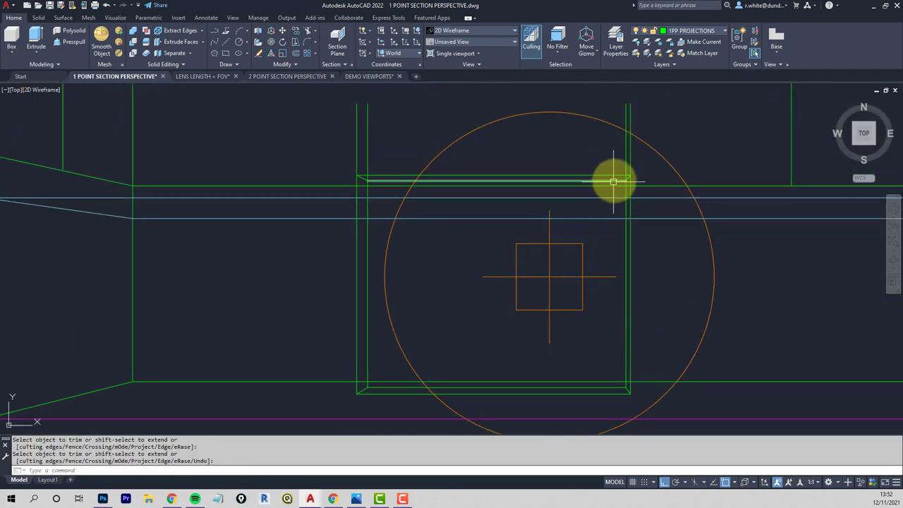
scroll(640, 177, "up", 5)
- Trim the vertical line end sticking out above the frame's upper corner
key("Return")
key("Return")
key("Return")
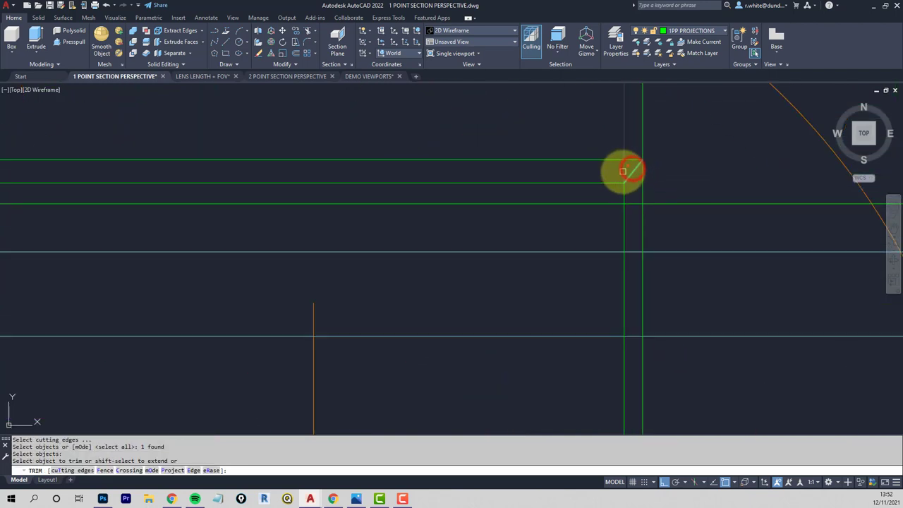
left_click(623, 172)
left_click(640, 145)
scroll(600, 151, "down", 2)
middle_click_drag(556, 156, 687, 188)
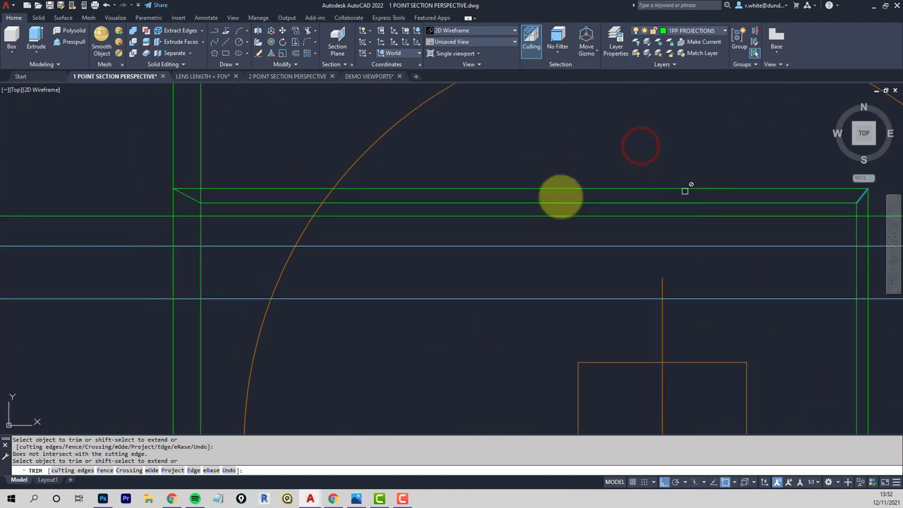
- Trim the vertical line end sticking out above the frame's left corner
key("Return")
key("Return")
left_click(190, 198)
key("Return")
left_click(200, 171)
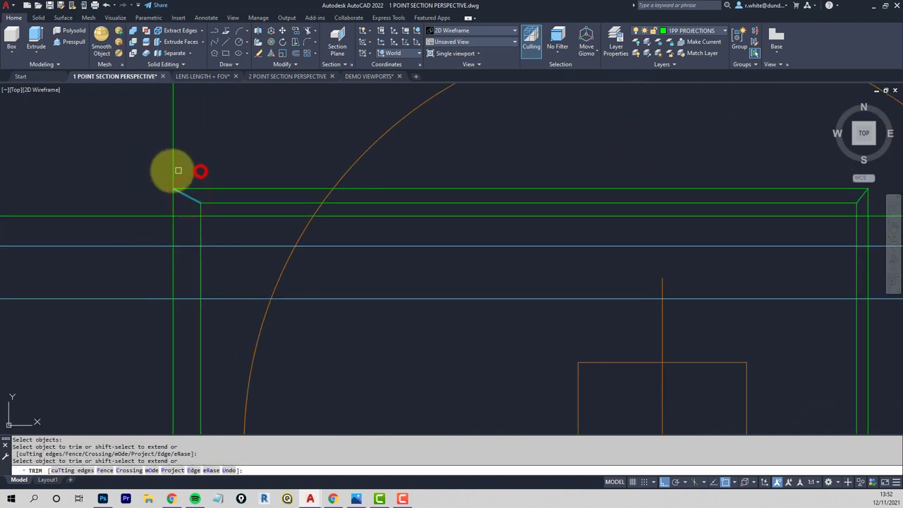
right_click(172, 171)
scroll(214, 177, "down", 3)
middle_click_drag(214, 178, 458, 254)
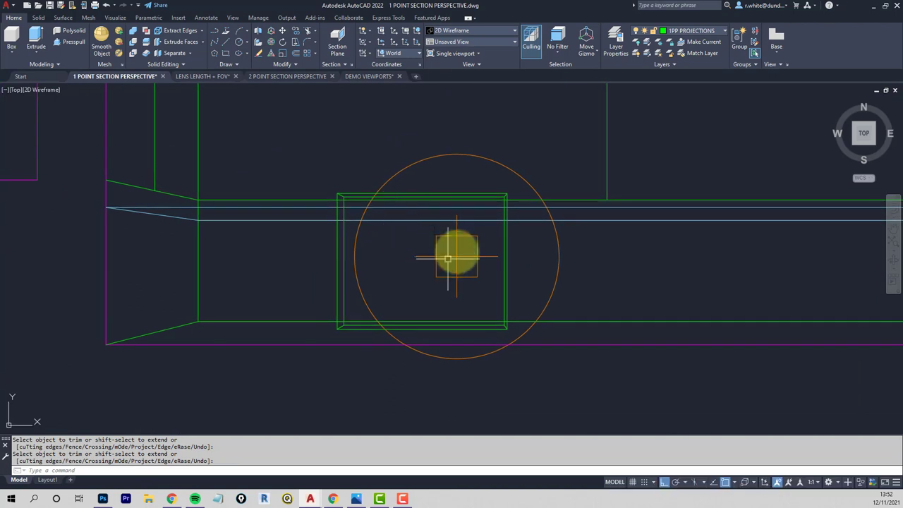
scroll(377, 207, "up", 1)
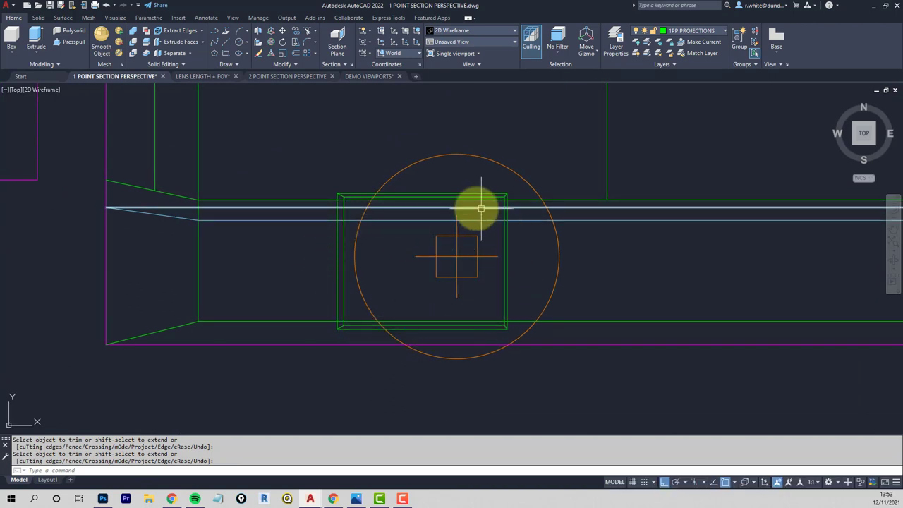
- Select the frame's left and right inner edges, then clear the selection
left_click(337, 264)
left_click(508, 282)
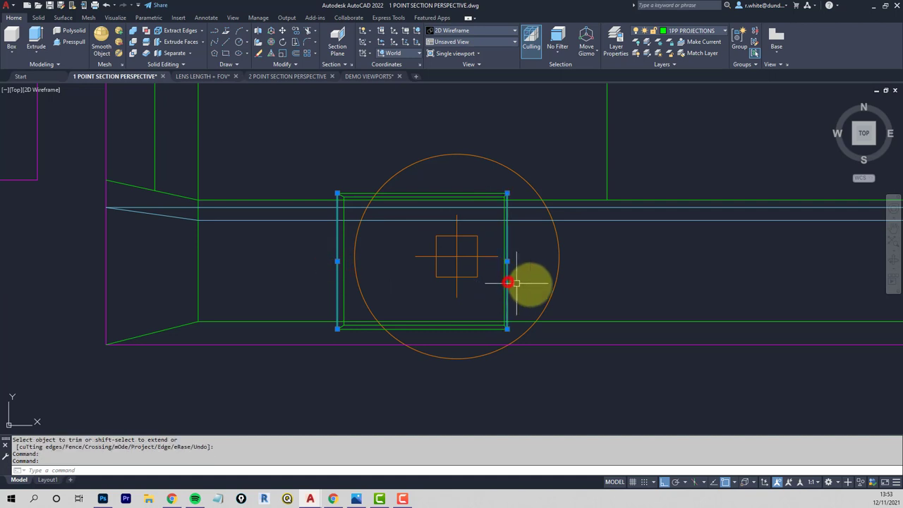
key("Escape")
key("Escape")
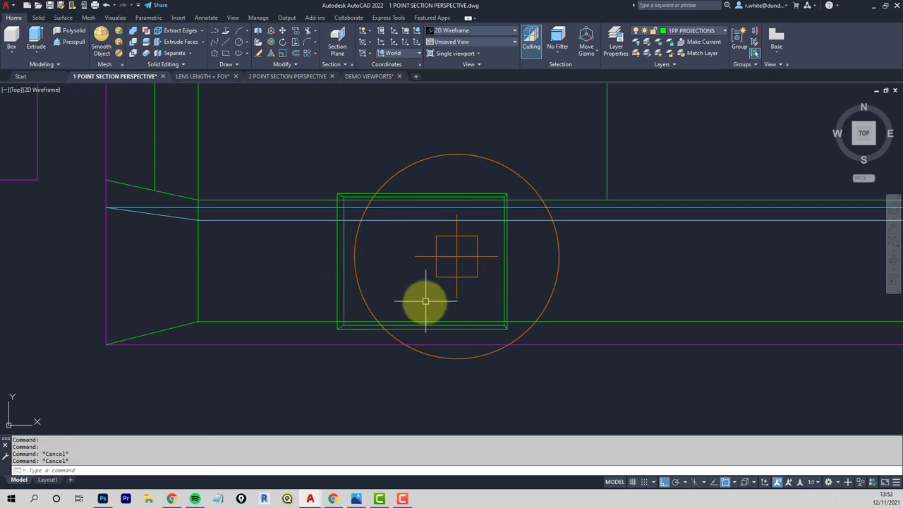
scroll(423, 299, "up", 4)
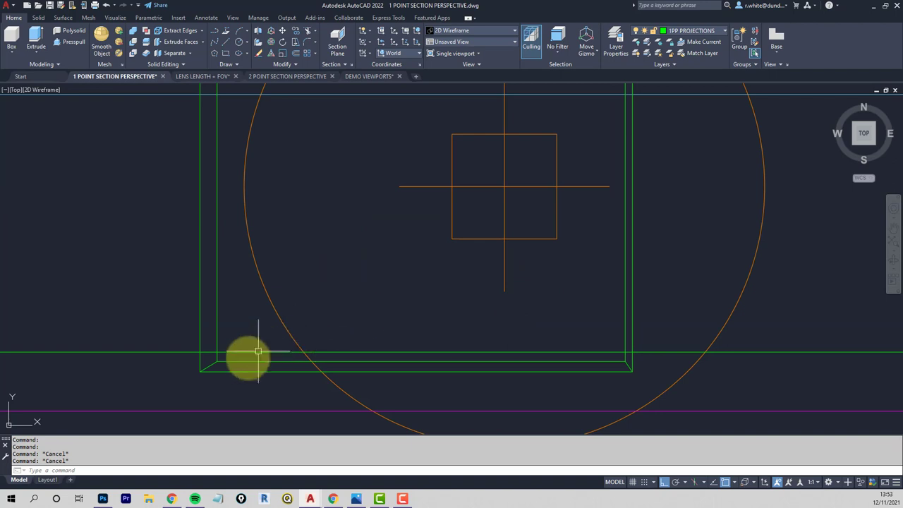
- Give the left and bottom inner edges the HIDDEN linetype in Properties
left_click(208, 362)
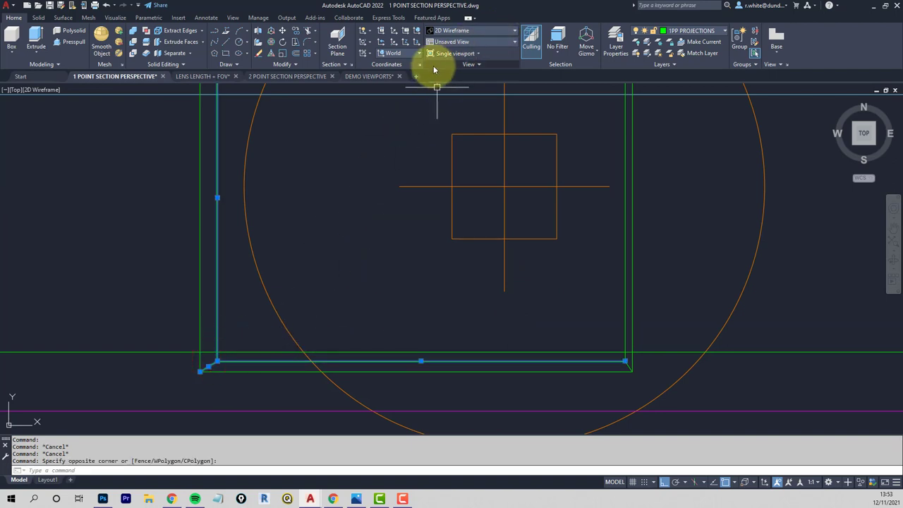
type("ch")
key("Return")
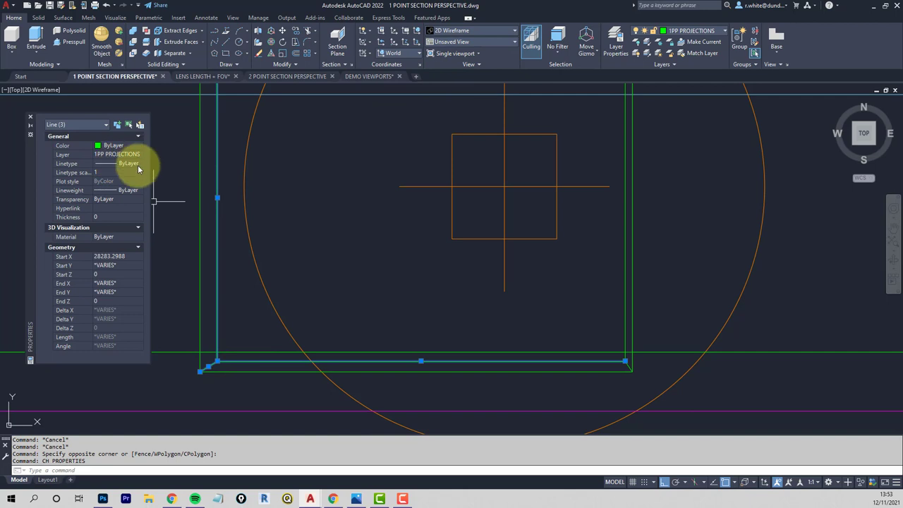
left_click(139, 167)
left_click(139, 164)
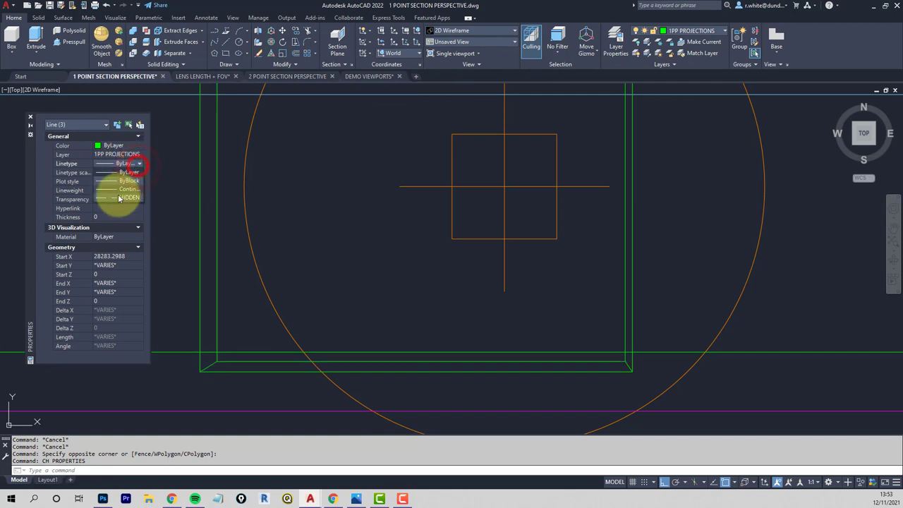
left_click(133, 198)
scroll(383, 282, "down", 3)
key("Escape")
key("Escape")
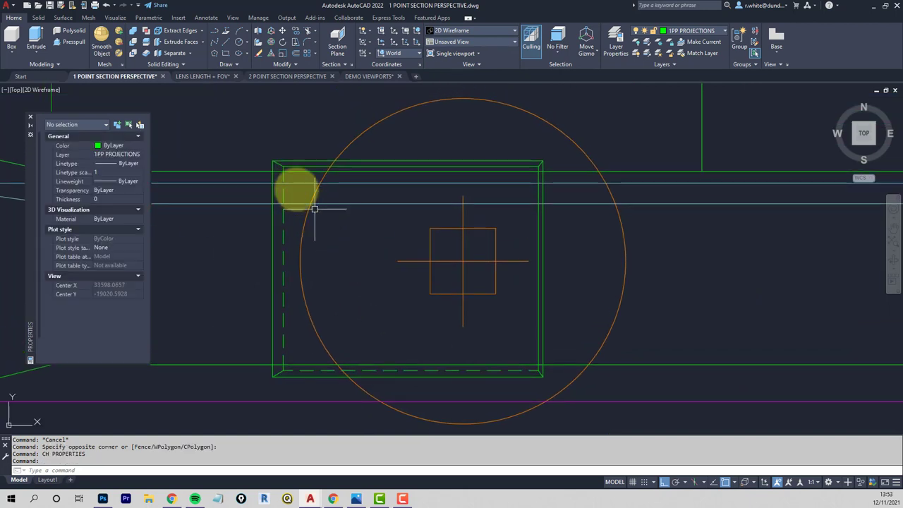
- Match the dashed edge's style onto the top and right inner edges
type("ma")
key("Return")
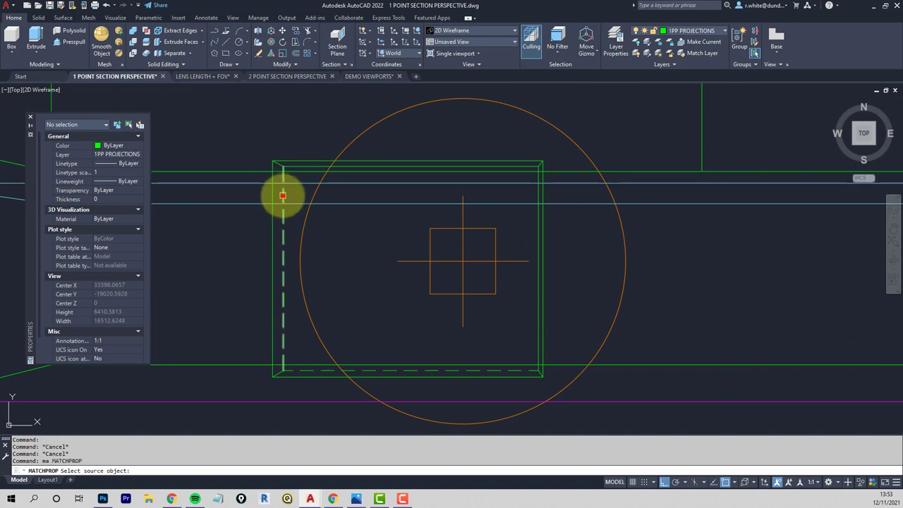
left_click(282, 196)
scroll(278, 164, "up", 3)
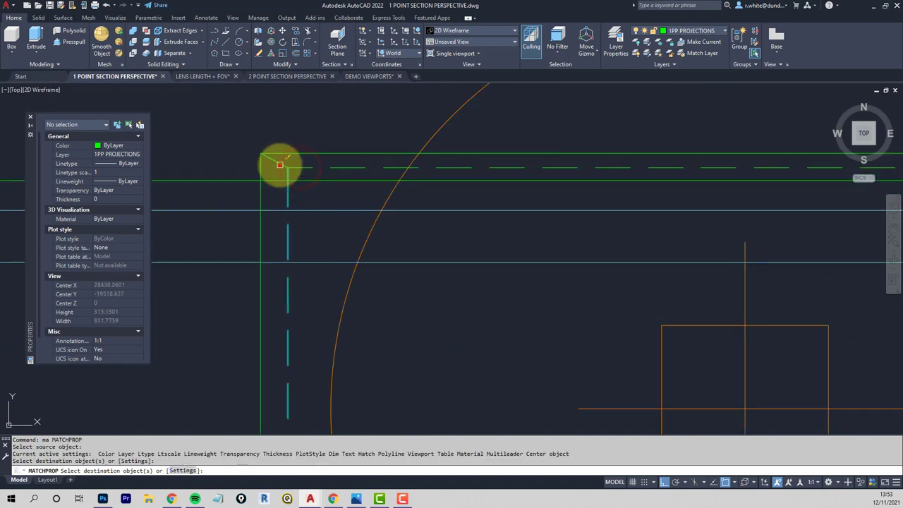
left_click(278, 165)
scroll(636, 210, "down", 3)
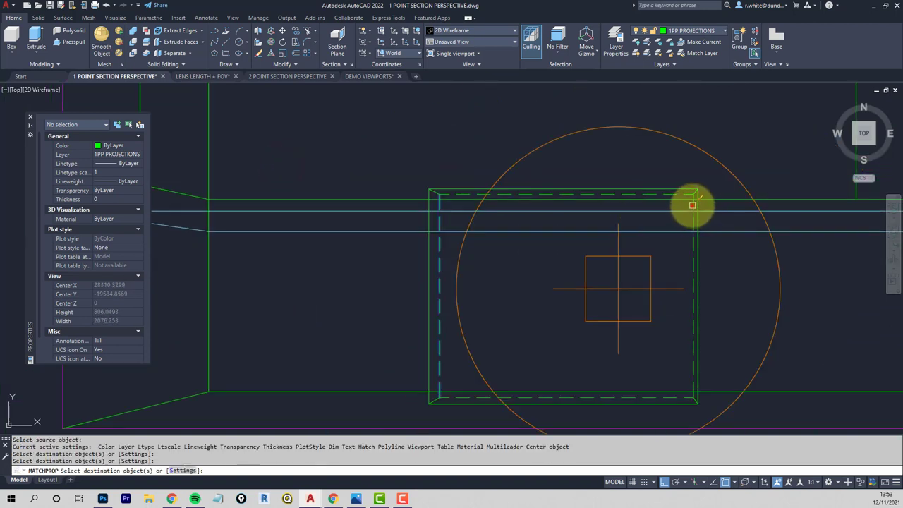
left_click(693, 205)
scroll(677, 215, "down", 2)
middle_click_drag(671, 221, 544, 212)
key("Escape")
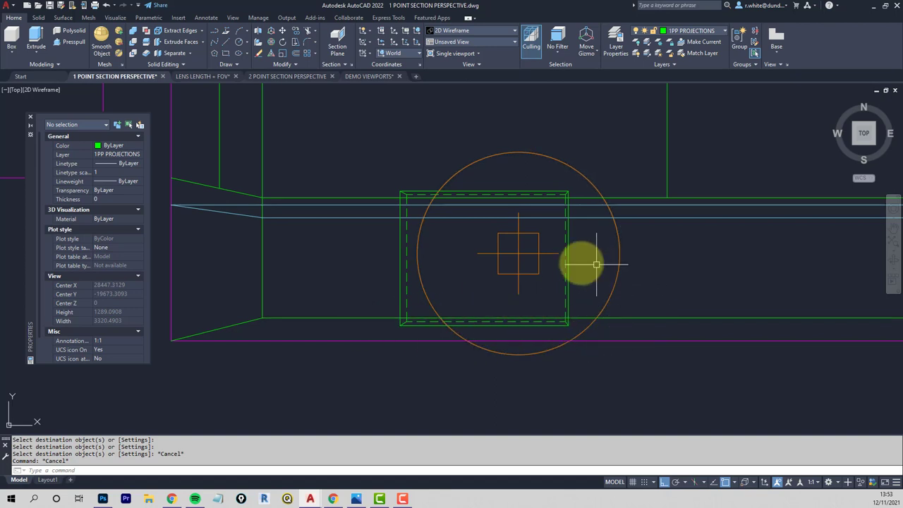
scroll(403, 222, "up", 3)
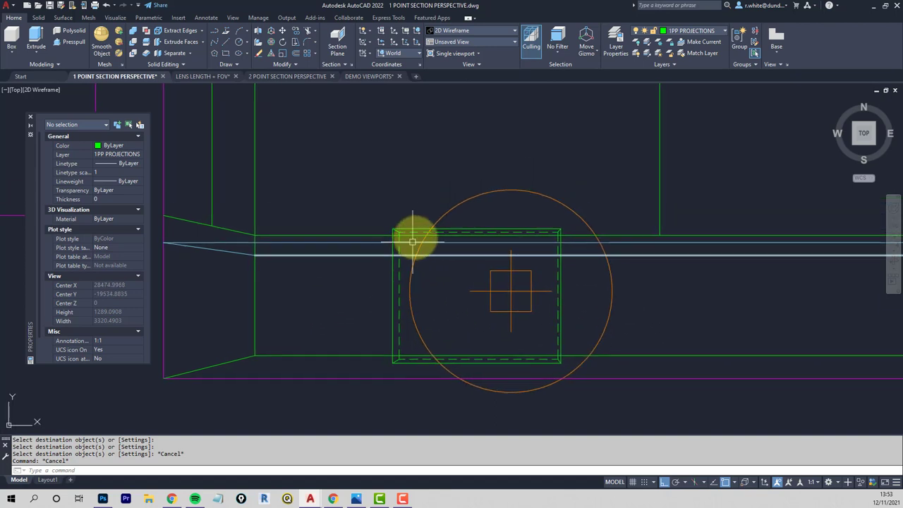
scroll(621, 236, "down", 4)
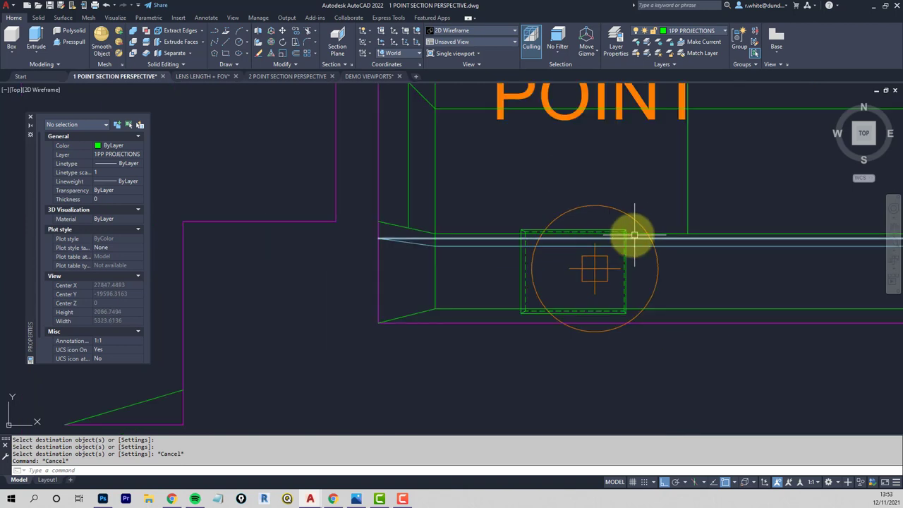
scroll(442, 268, "up", 3)
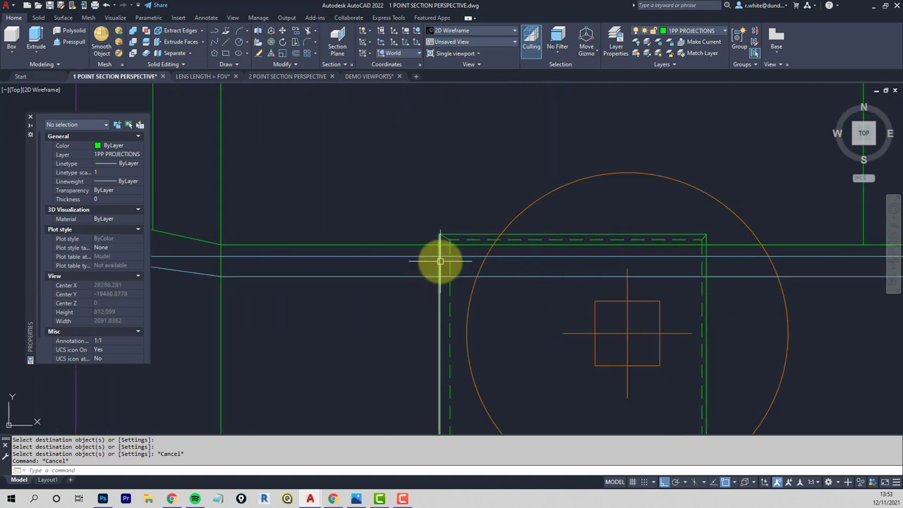
scroll(711, 268, "down", 8)
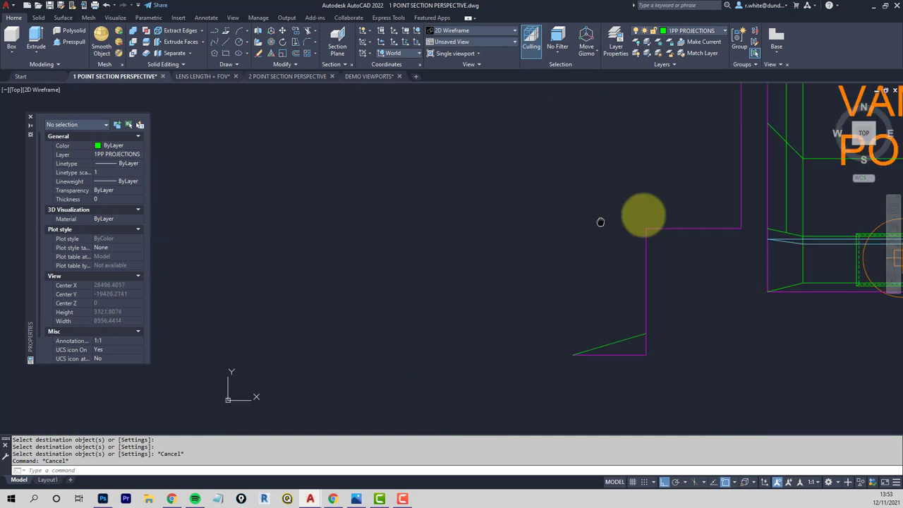
middle_click_drag(305, 219, 319, 332)
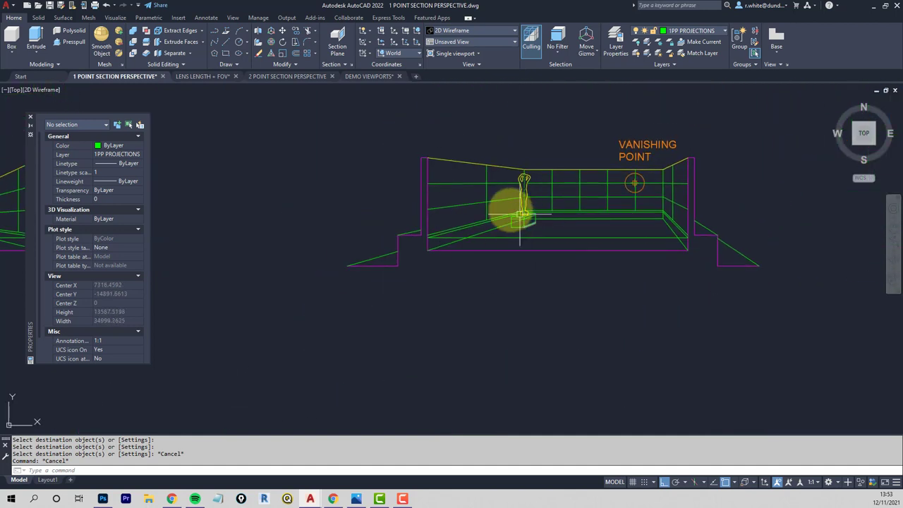
scroll(515, 207, "up", 4)
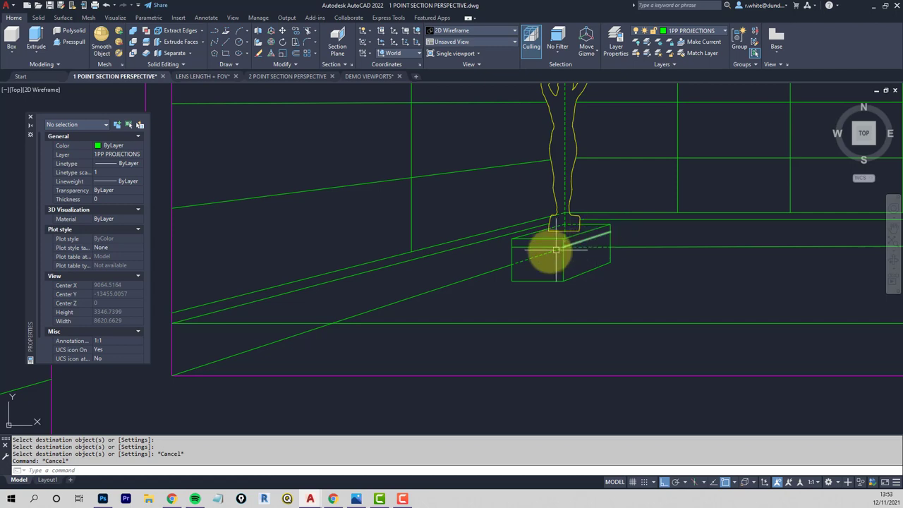
scroll(600, 228, "down", 5)
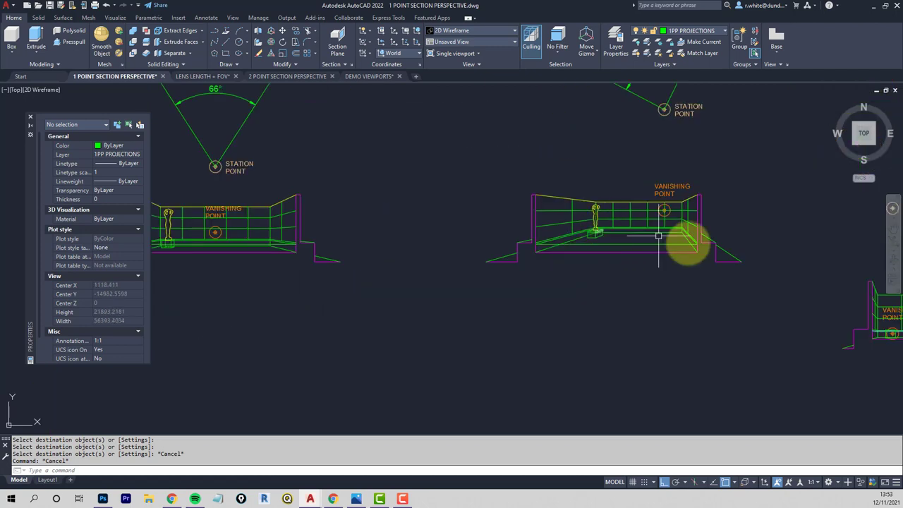
middle_click_drag(714, 257, 427, 247)
scroll(554, 298, "up", 5)
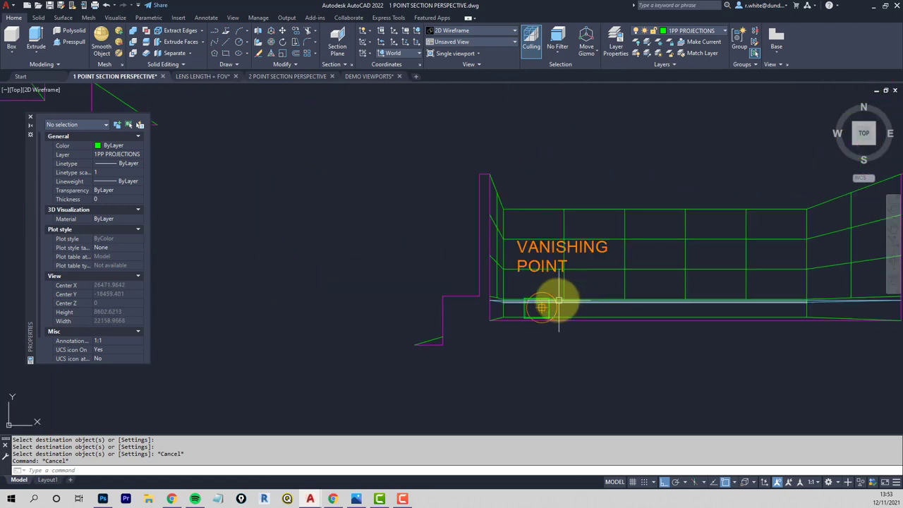
scroll(527, 278, "up", 3)
middle_click_drag(521, 289, 476, 207)
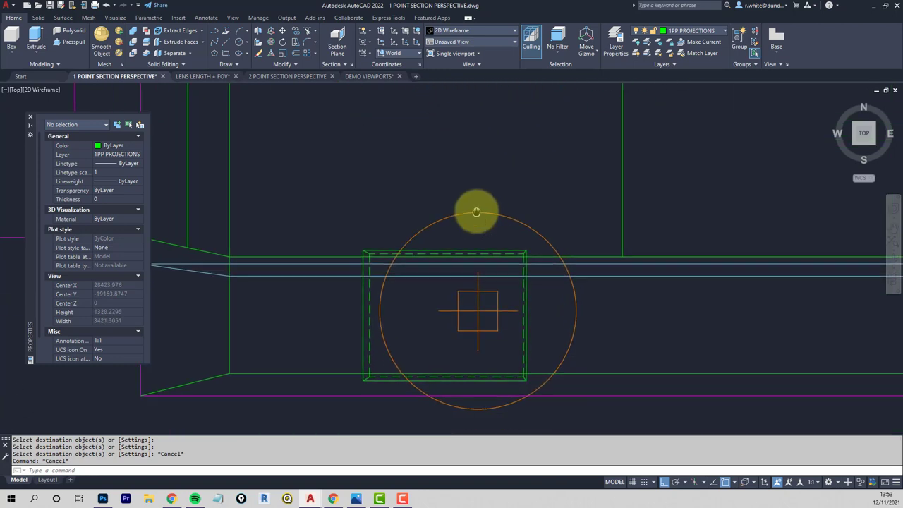
scroll(459, 238, "up", 2)
scroll(458, 241, "down", 6)
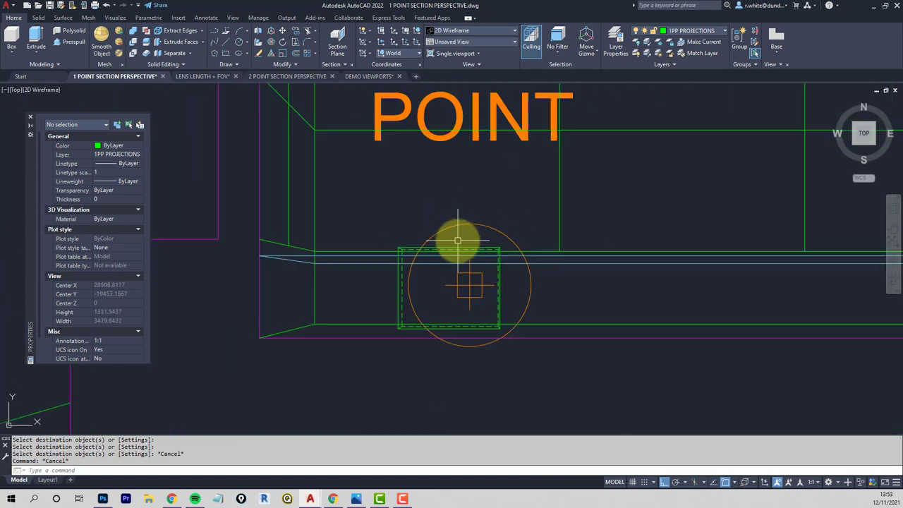
middle_click_drag(430, 246, 377, 278)
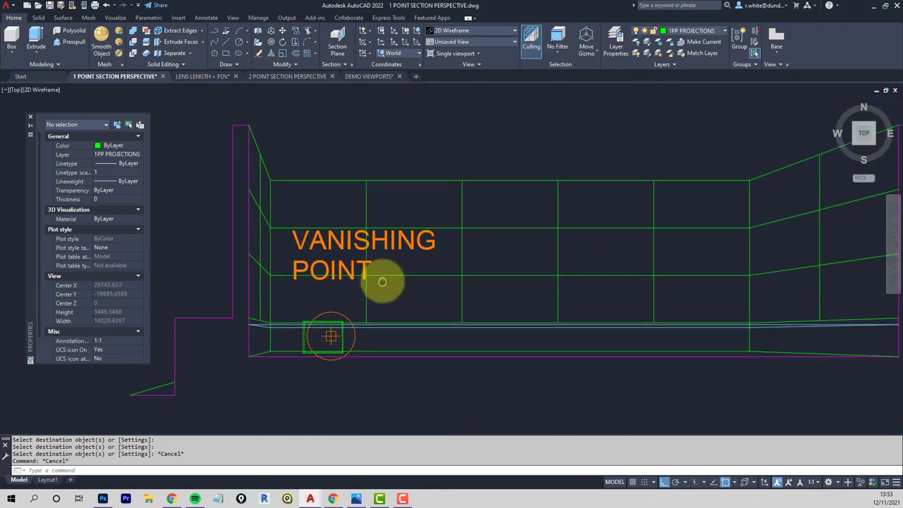
scroll(278, 336, "up", 3)
scroll(341, 353, "up", 5)
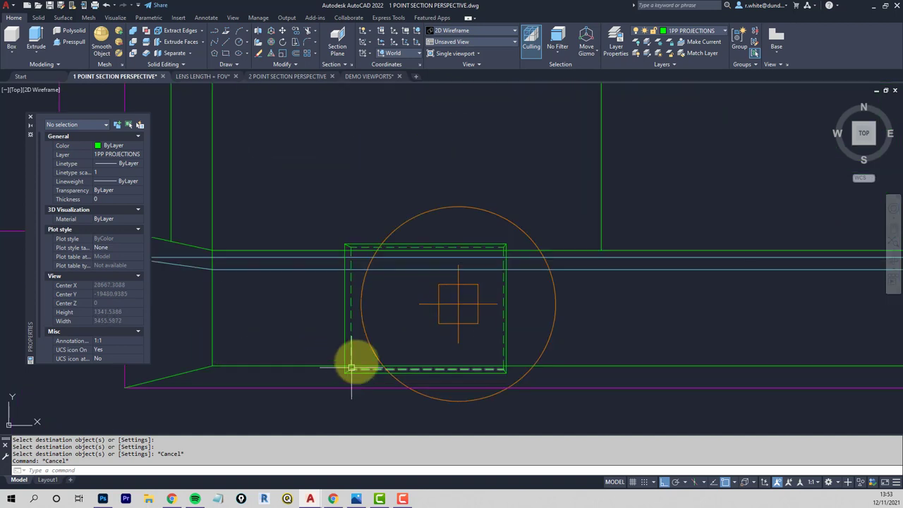
- Break the horizontal green lines out where they cross the plinth box
key("Escape")
left_click(383, 302)
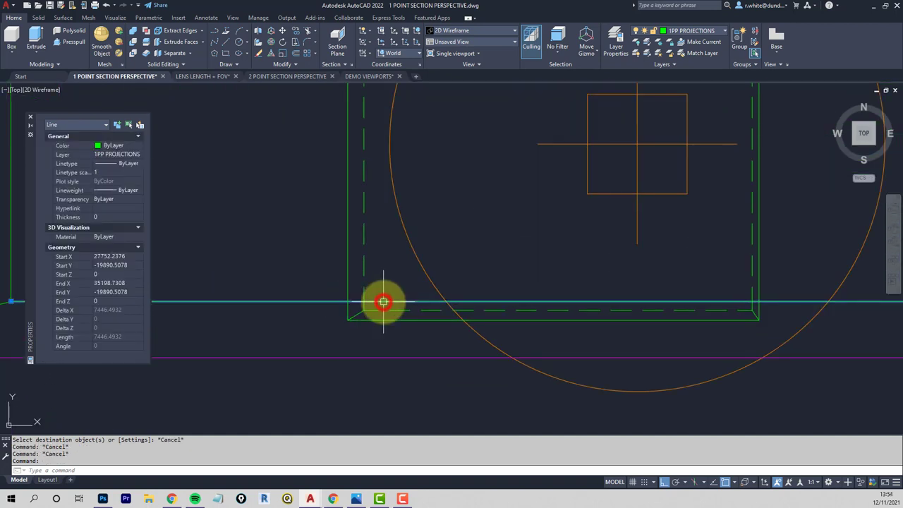
key("Escape")
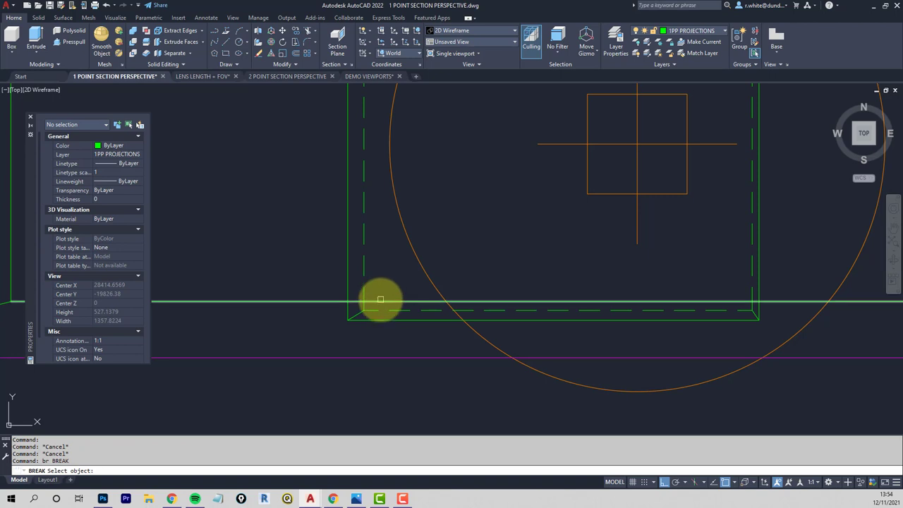
left_click(380, 301)
left_click(318, 282)
key("Return")
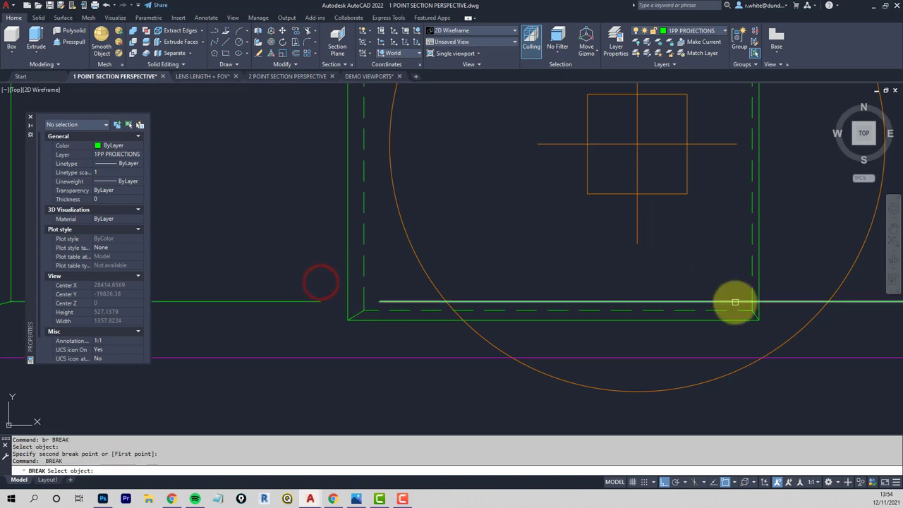
left_click(736, 302)
left_click(780, 288)
scroll(697, 266, "down", 3)
scroll(579, 207, "up", 5)
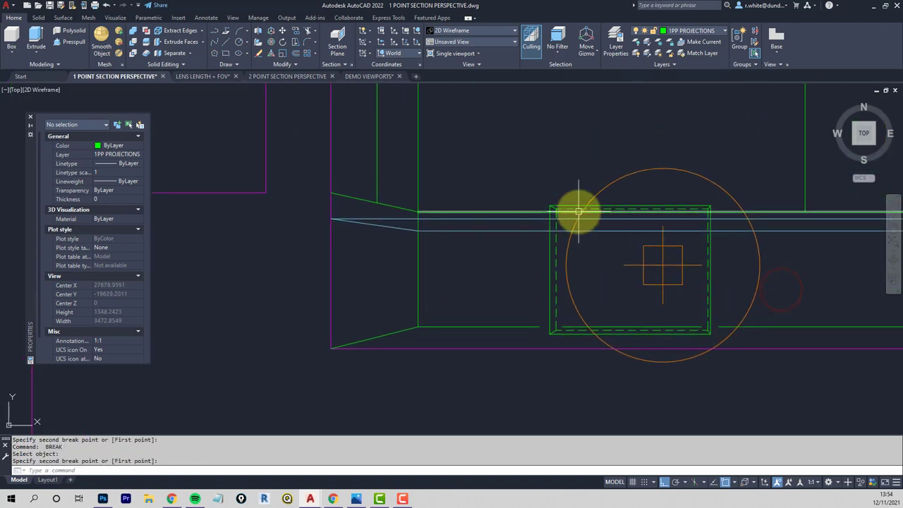
left_click(543, 215)
right_click(478, 192)
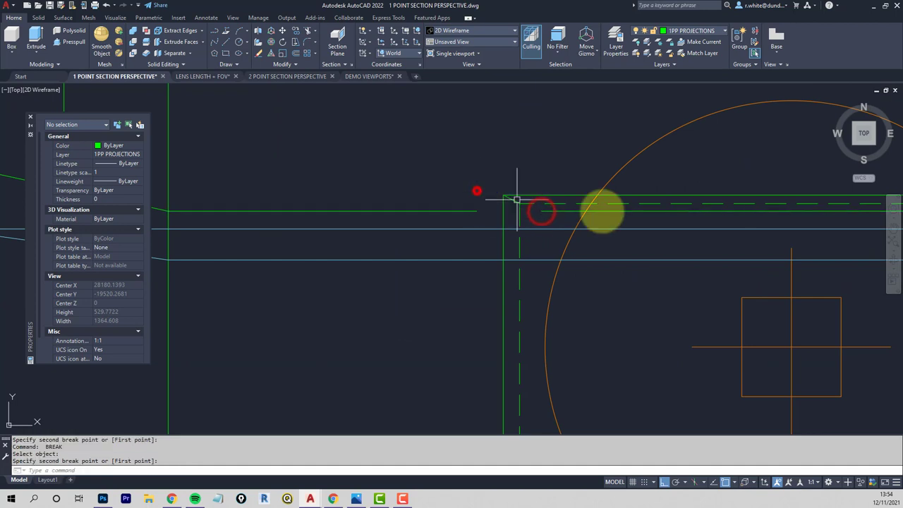
- Extend the upper edge line to meet the plinth's upper corner
middle_click_drag(832, 231, 424, 234)
left_click(471, 215)
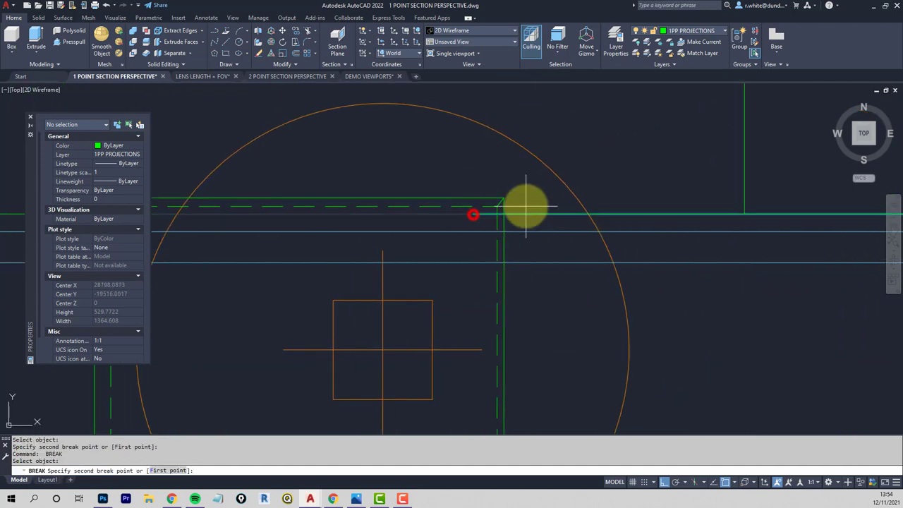
type("e")
key("Return")
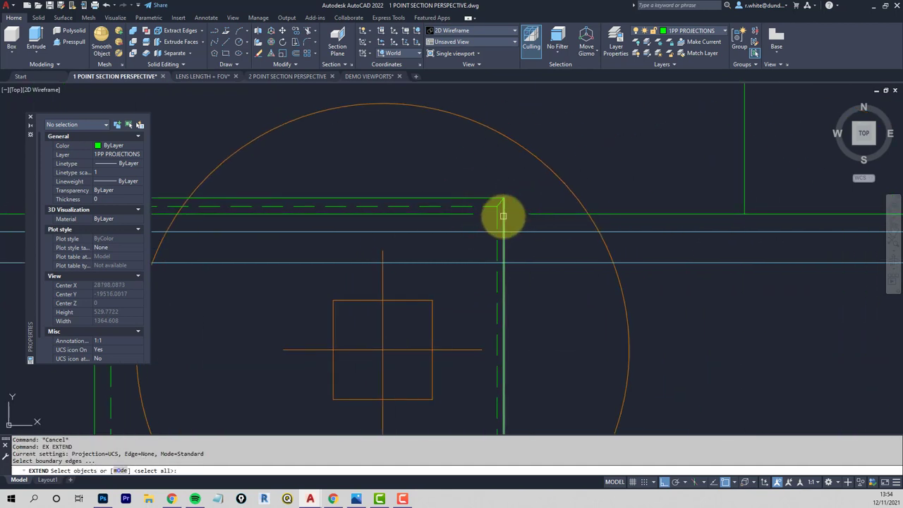
left_click(503, 215)
left_click(461, 216)
left_click(534, 215)
- Extend the edge lines to close the plinth's left corner
middle_click_drag(358, 223, 797, 221)
key("Return")
key("Return")
right_click(534, 223)
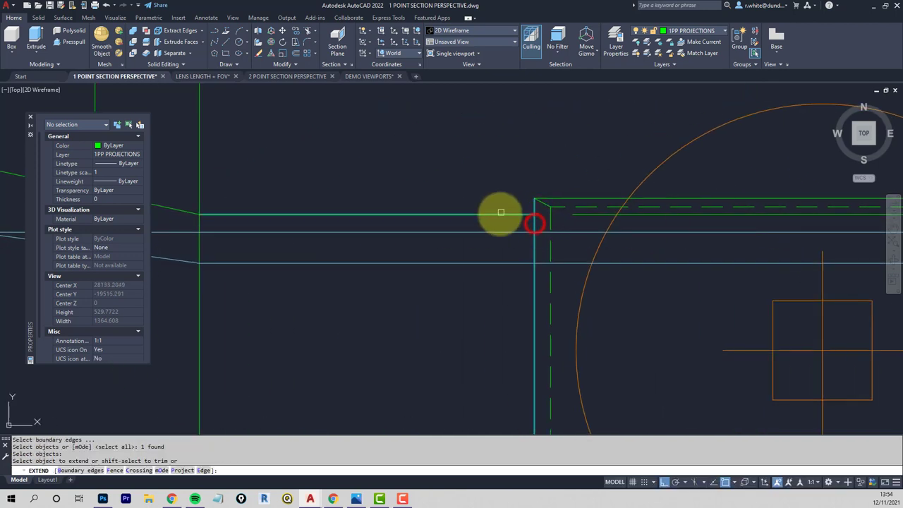
left_click(500, 211)
right_click(582, 216)
scroll(572, 212, "down", 4)
scroll(563, 194, "up", 5)
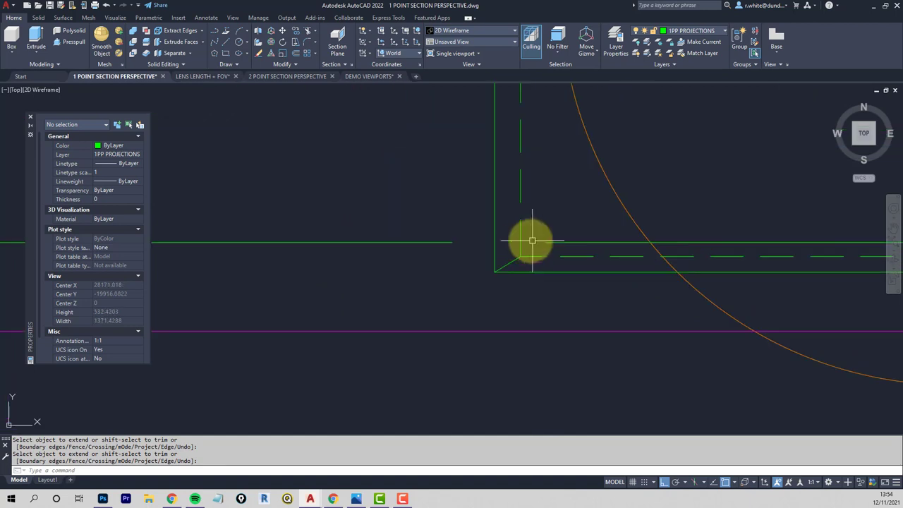
right_click(494, 242)
right_click(454, 242)
left_click(494, 242)
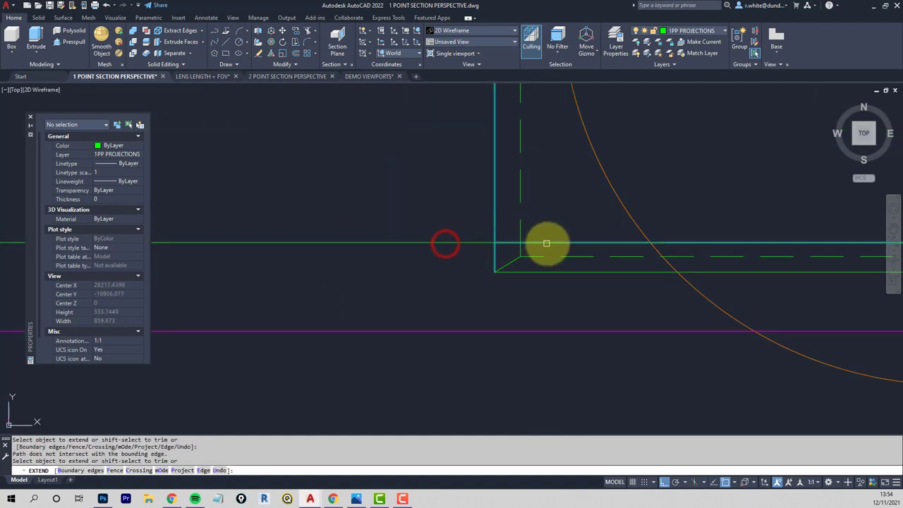
left_click(547, 244)
- Try extending the line to the plinth's right edge, then cancel
middle_click_drag(741, 240, 347, 228)
key("Return")
key("Return")
left_click(750, 236)
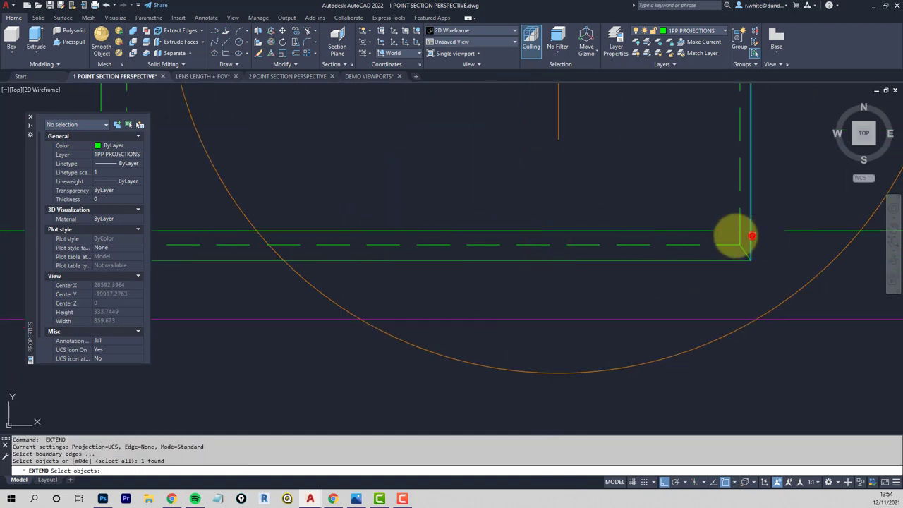
right_click(753, 236)
left_click(688, 232)
left_click(788, 231)
scroll(760, 232, "down", 4)
key("Escape")
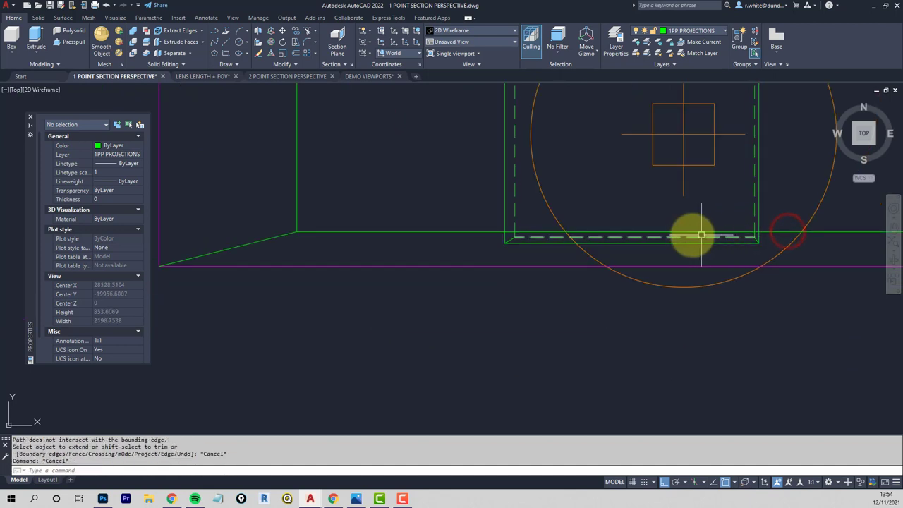
- Match the dashed edge's properties onto the plinth's top edge
type("ma")
key("Return")
left_click(697, 236)
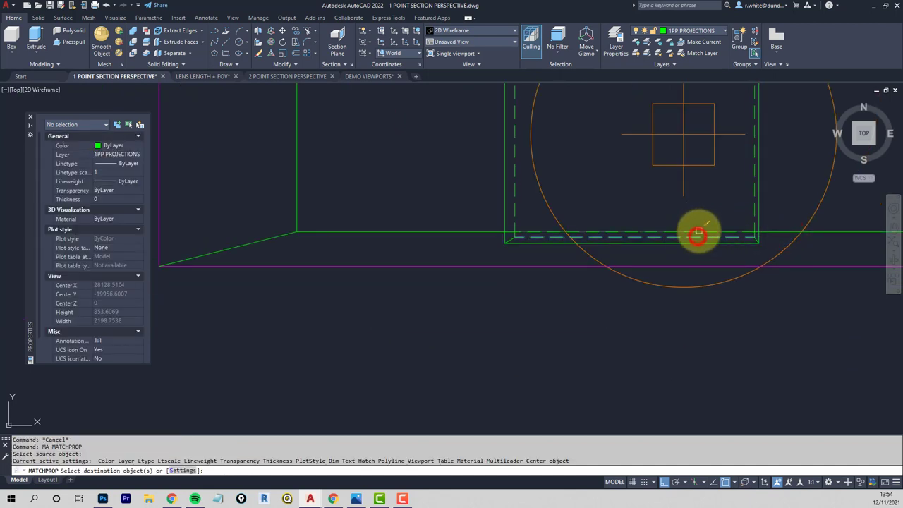
mouse_move(699, 228)
middle_mouse_down()
mouse_move(665, 221)
mouse_move(629, 164)
middle_mouse_up()
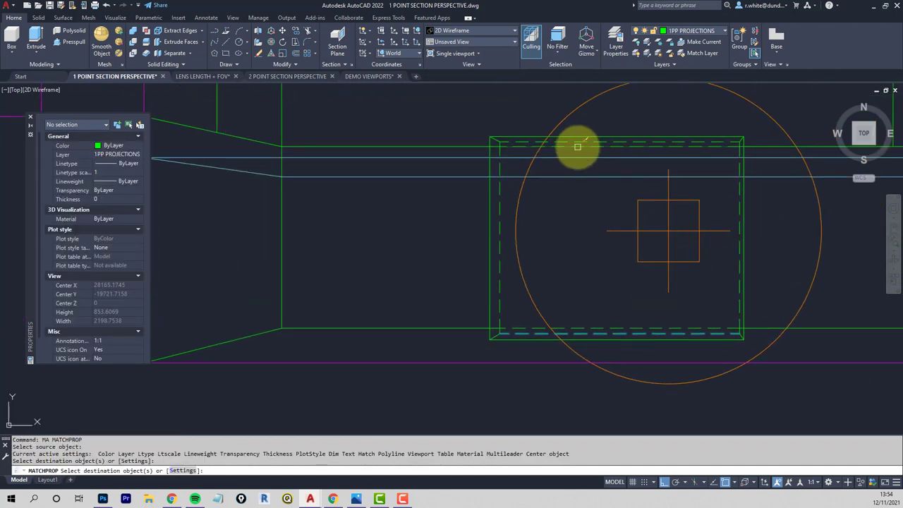
left_click(577, 146)
scroll(591, 203, "down", 5)
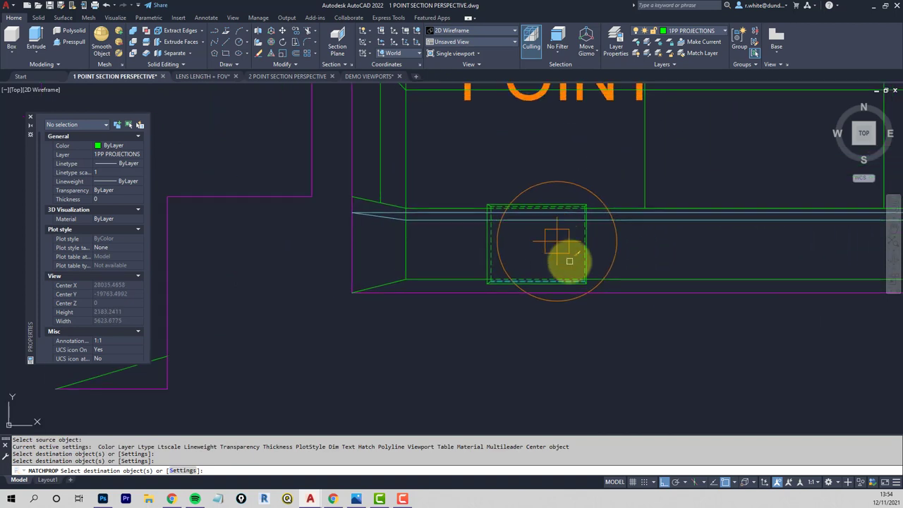
key("Escape")
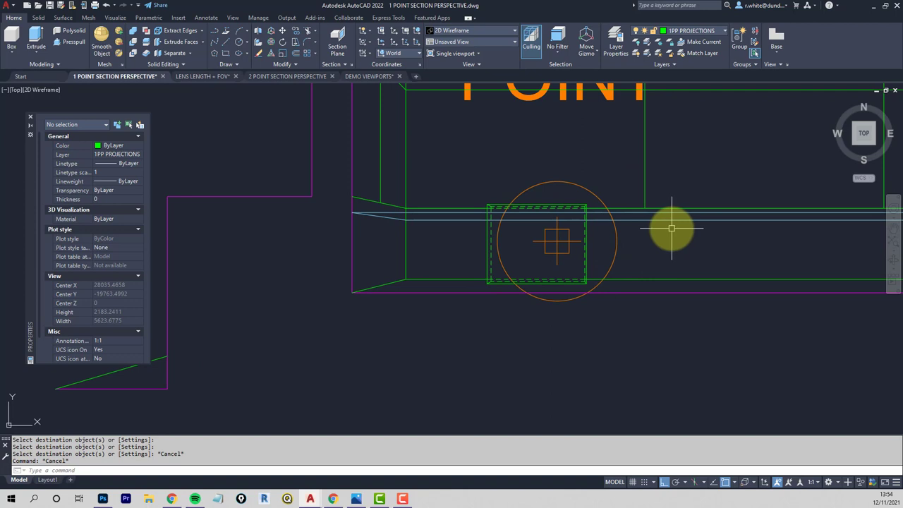
- Draw a guide line between the plinth's top-left and top-right corners
scroll(537, 198, "up", 5)
mouse_move(575, 206)
middle_mouse_down()
mouse_move(584, 208)
mouse_move(549, 204)
middle_mouse_up()
key("Escape")
key("Escape")
type("l")
key("Return")
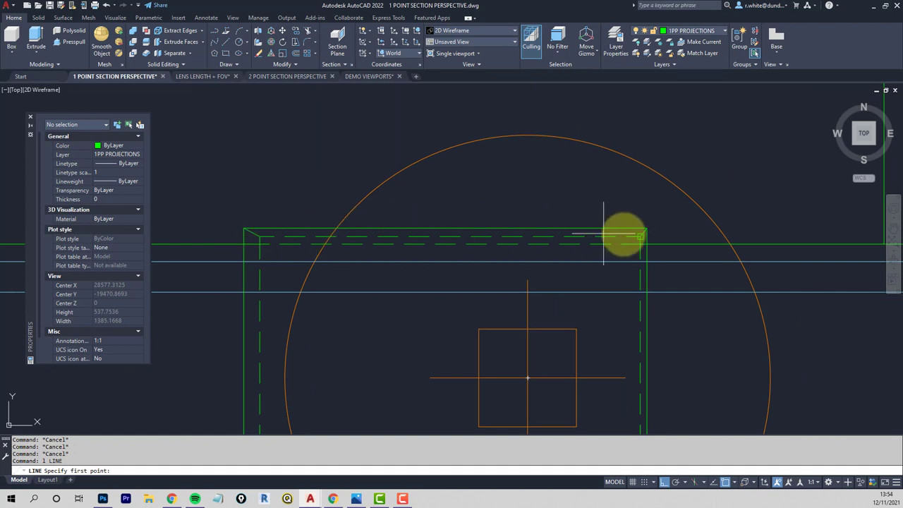
left_click(260, 236)
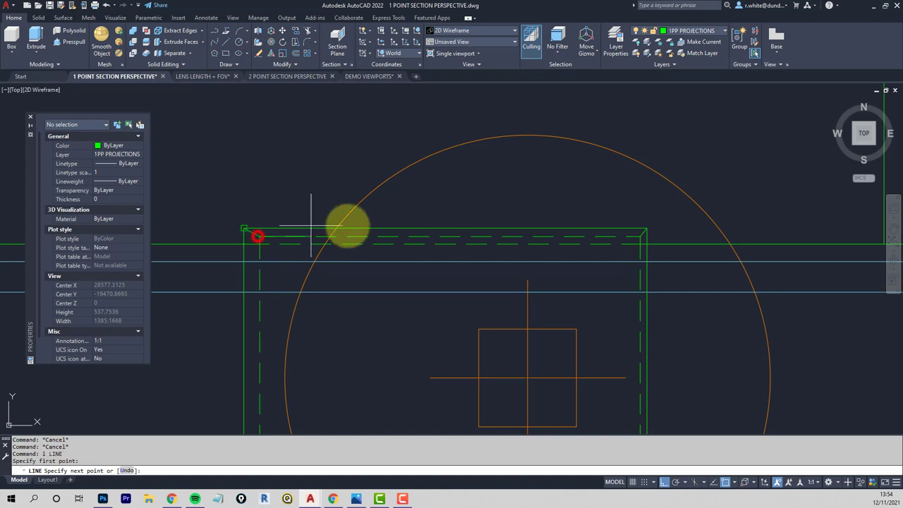
left_click(637, 227)
key("Return")
- Draw a circle of radius 147.8711 centred on the guide line's midpoint
scroll(443, 231, "up", 2)
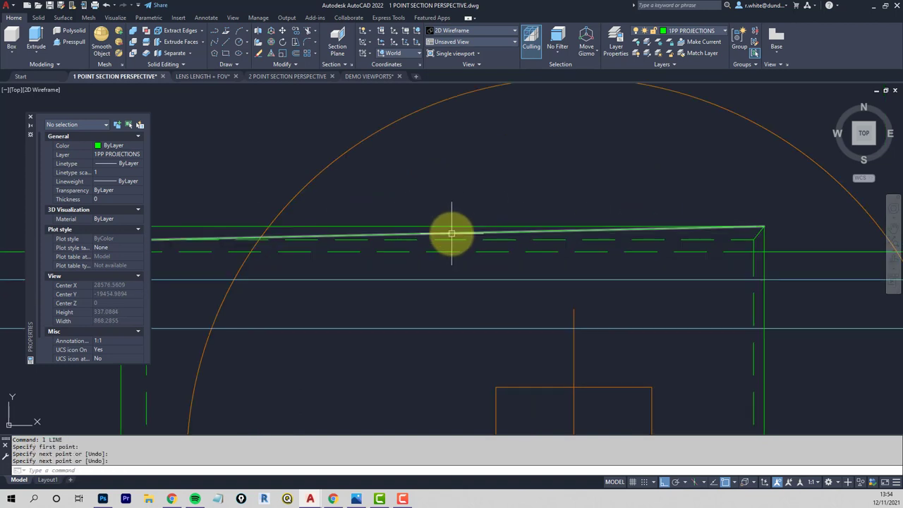
type("c")
key("Return")
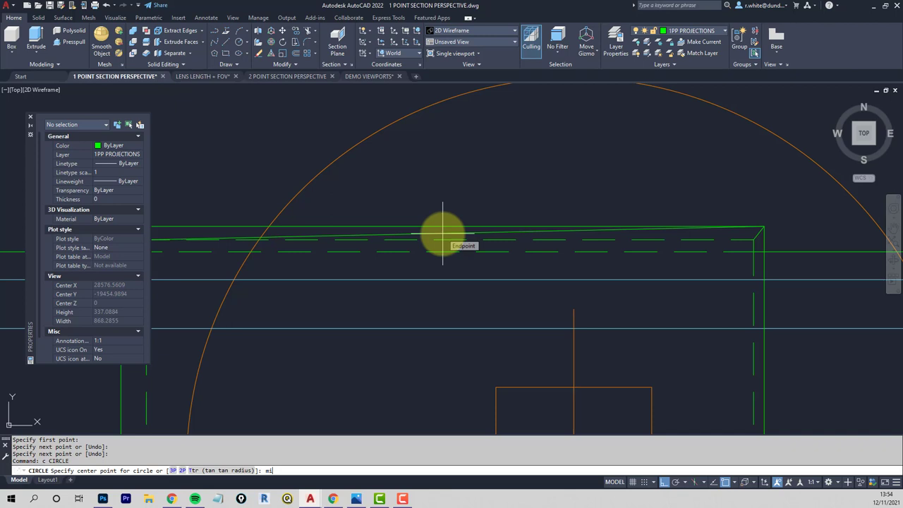
left_click(460, 235)
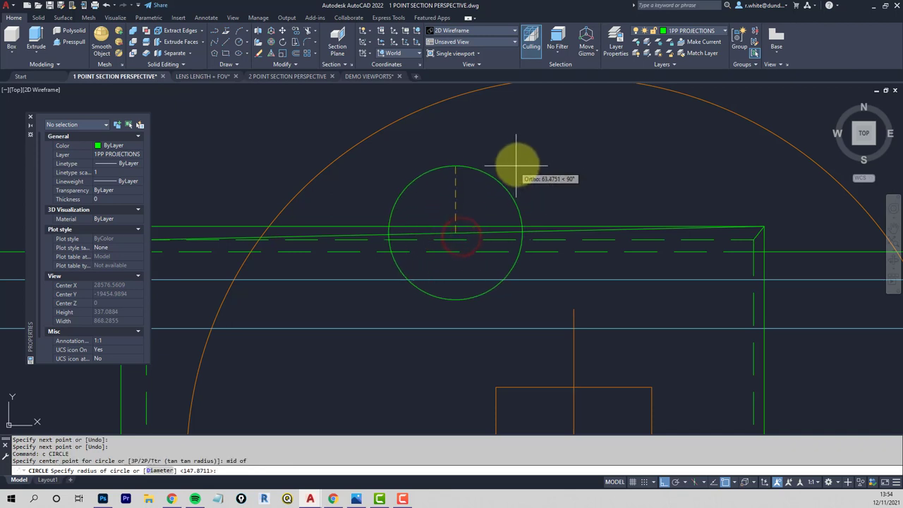
left_click(530, 147)
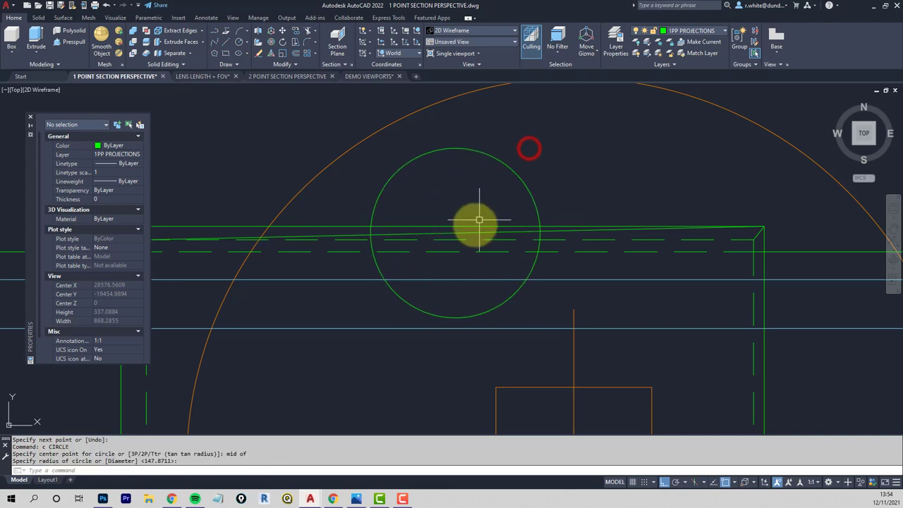
- Erase the temporary guide line
left_click(469, 232)
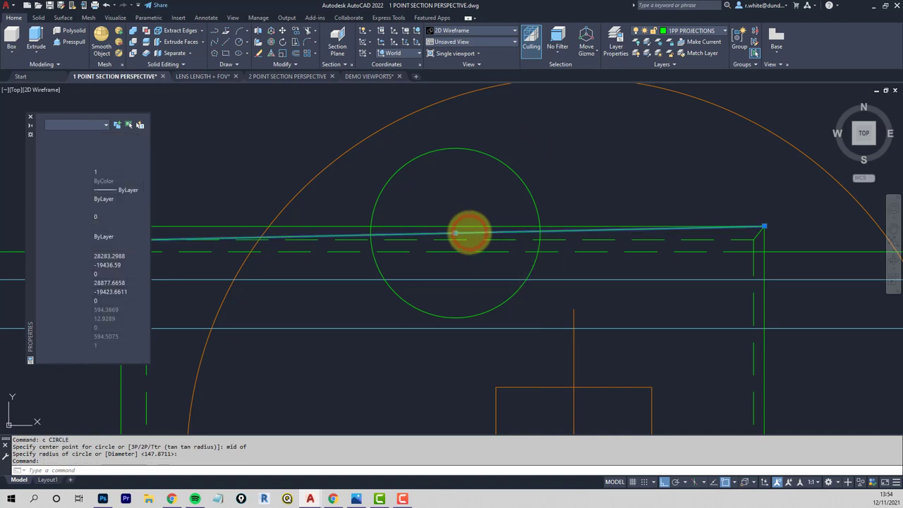
key("Delete")
scroll(468, 226, "down", 4)
scroll(468, 225, "down", 5)
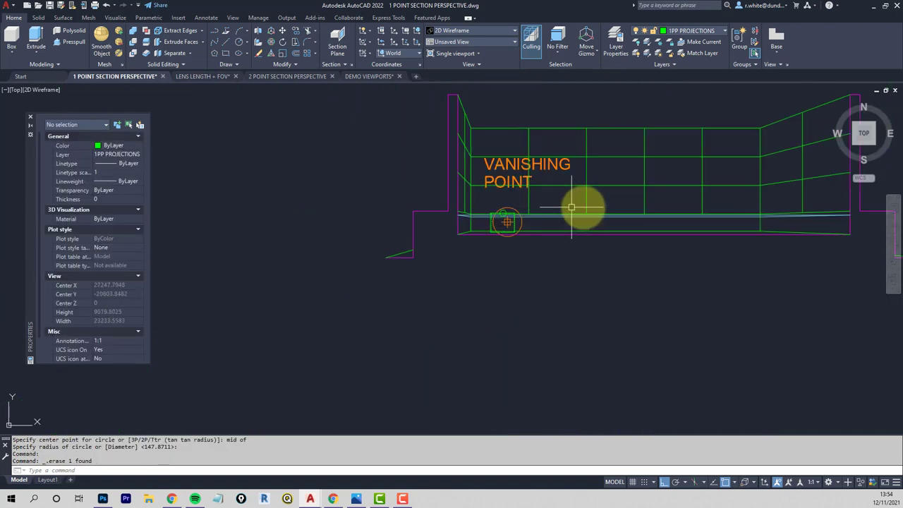
- Select the statue outline for copying, using its base midpoint as base point
middle_click_drag(659, 250, 494, 261)
scroll(671, 261, "up", 5)
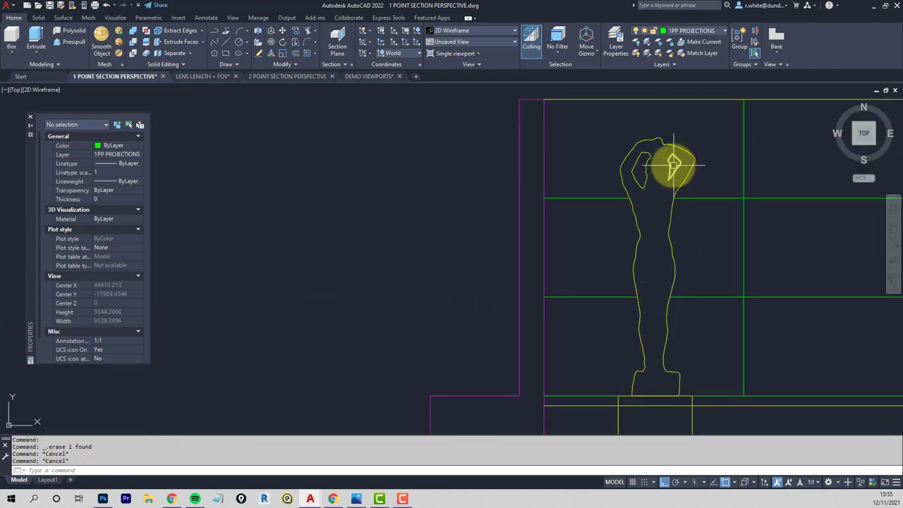
left_click(689, 138)
left_click(611, 179)
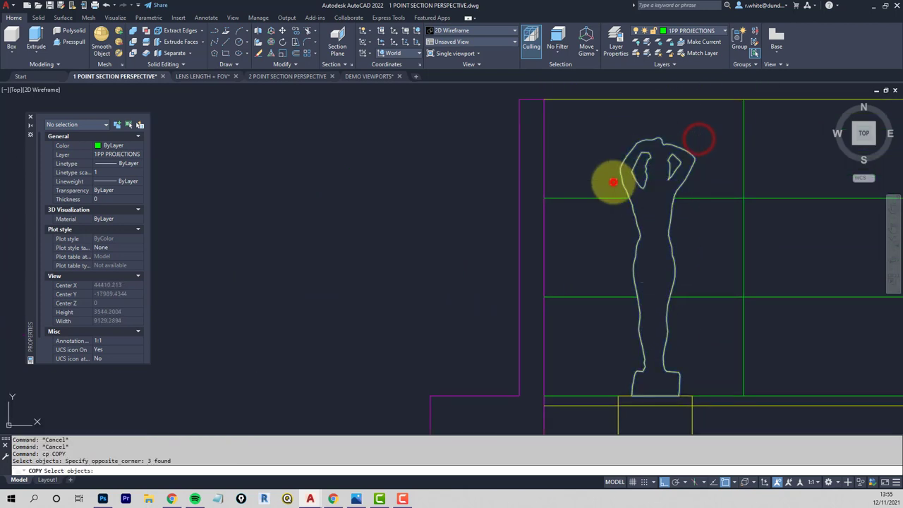
key("Return")
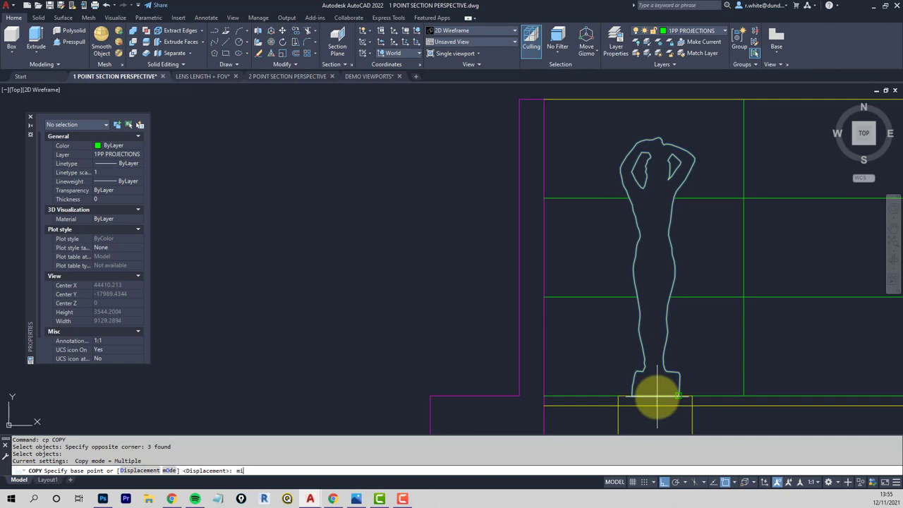
left_click(657, 399)
- Place the statue copy centred on the circle at the vanishing point
scroll(657, 399, "down", 5)
middle_click_drag(478, 329, 802, 276)
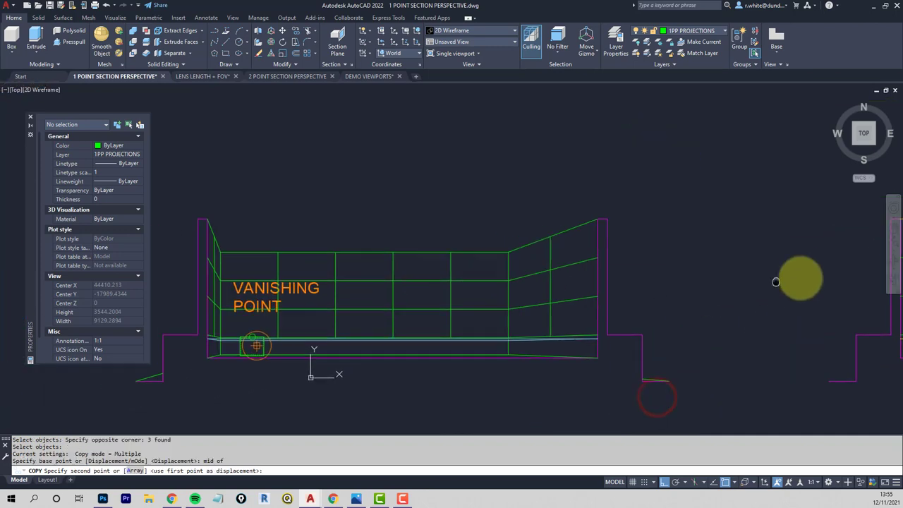
scroll(304, 338, "up", 6)
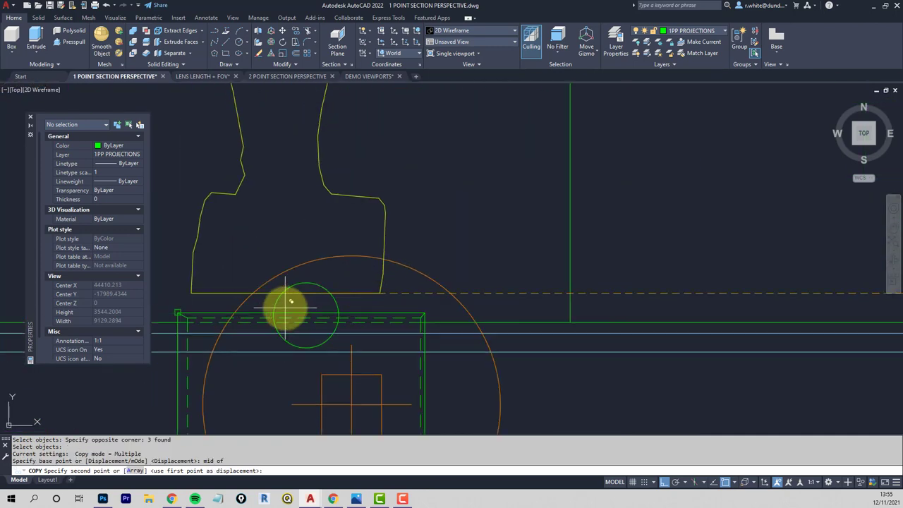
type("cen")
key("Return")
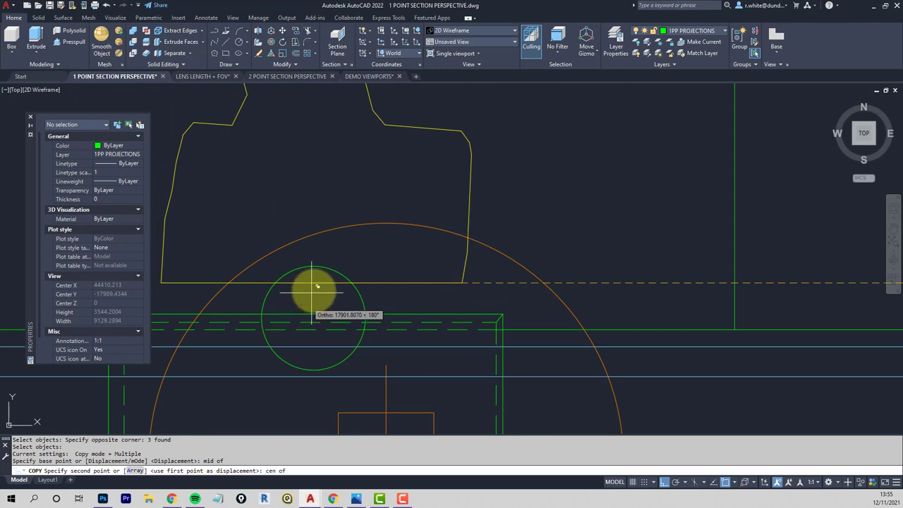
left_click(362, 298)
scroll(359, 299, "down", 7)
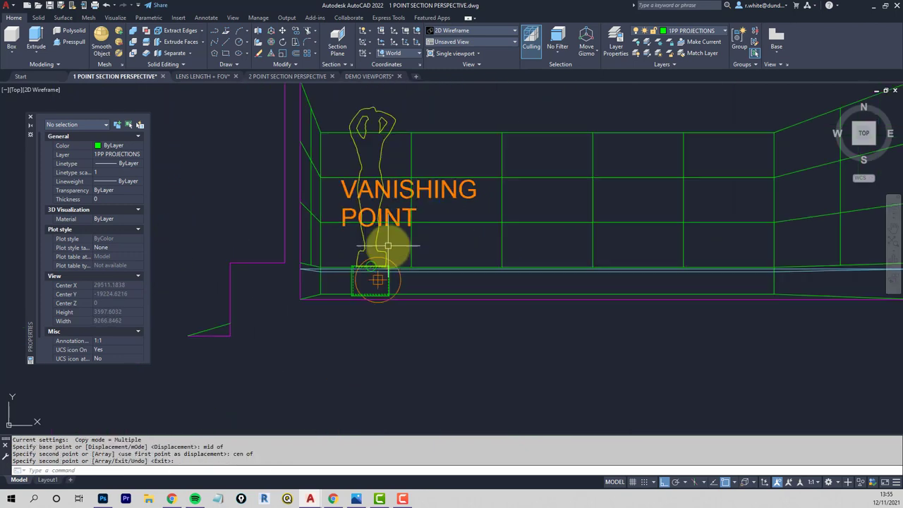
scroll(368, 259, "down", 2)
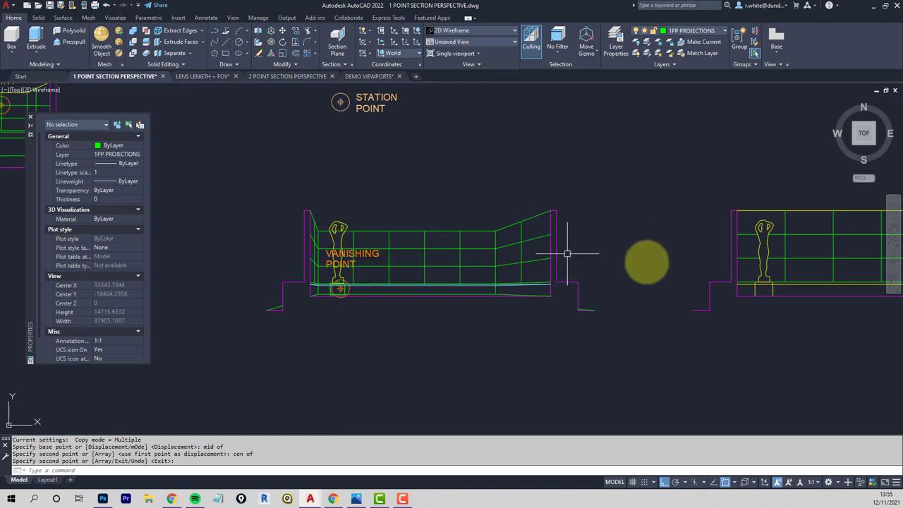
scroll(766, 224, "up", 5)
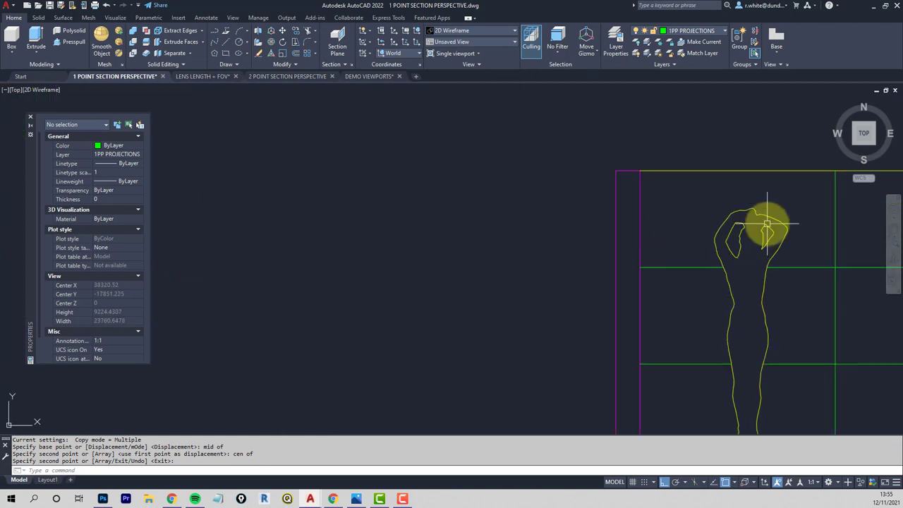
scroll(753, 205, "up", 3)
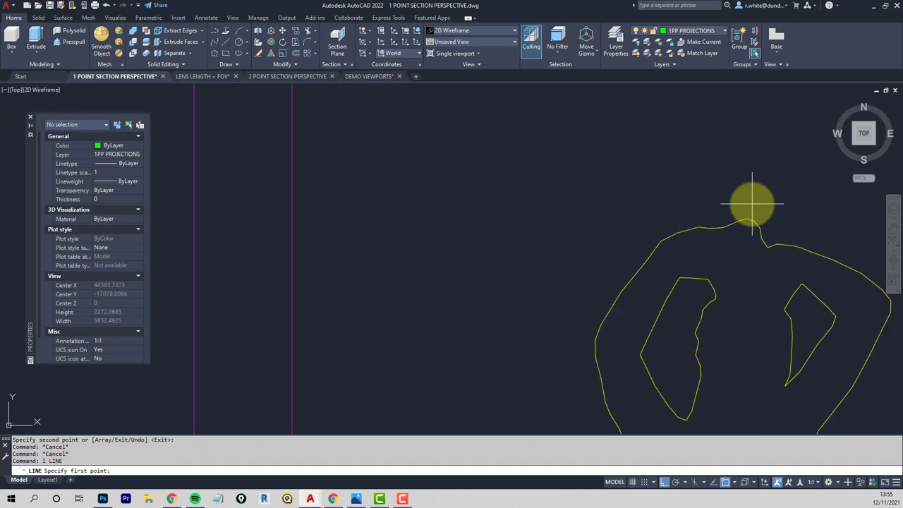
left_click(744, 217)
scroll(583, 228, "down", 5)
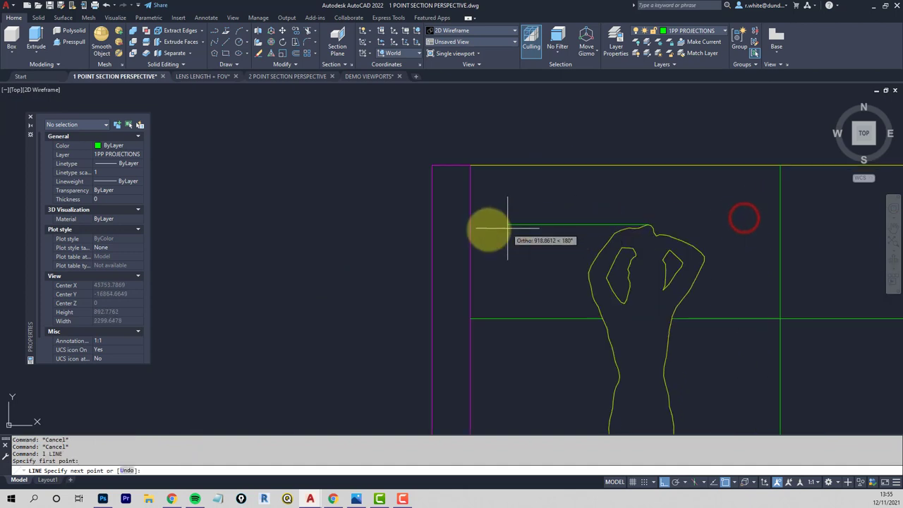
middle_click_drag(417, 226, 718, 231)
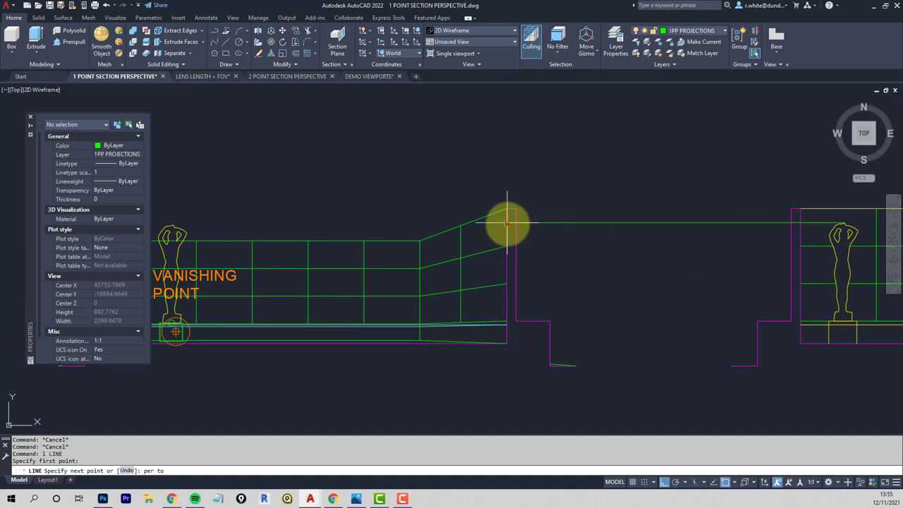
left_click(507, 223)
middle_click_drag(406, 309, 544, 323)
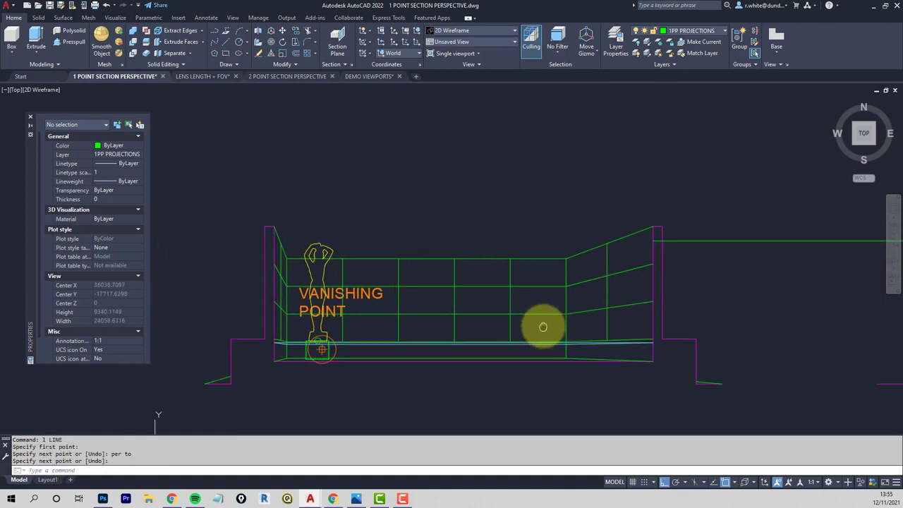
scroll(645, 247, "up", 2)
scroll(638, 252, "down", 2)
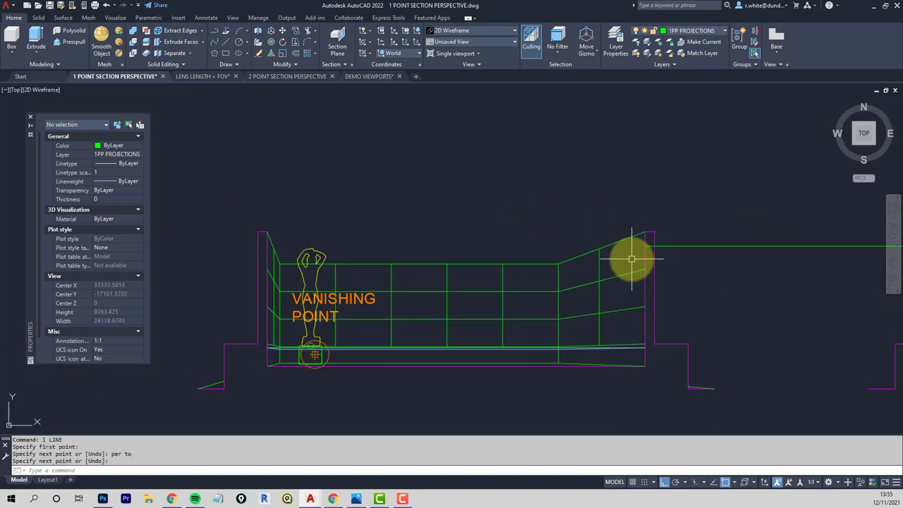
type("l")
key("Return")
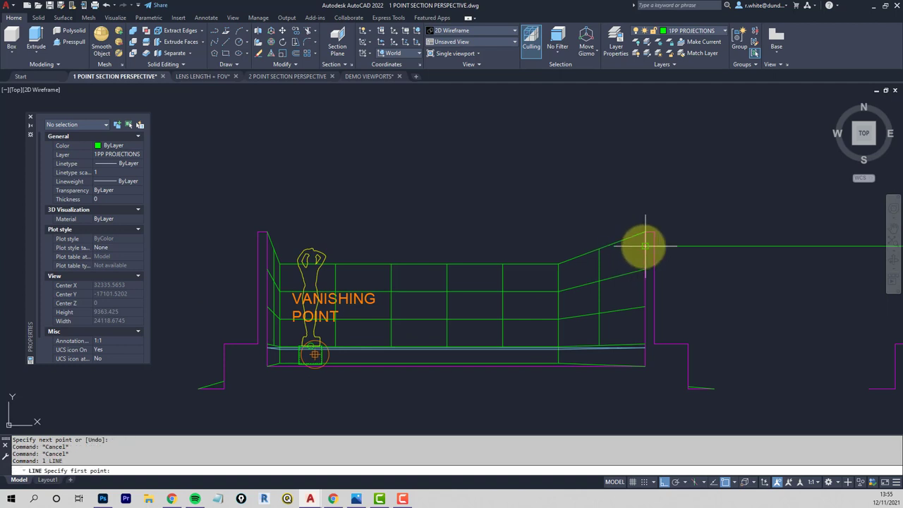
left_click(645, 246)
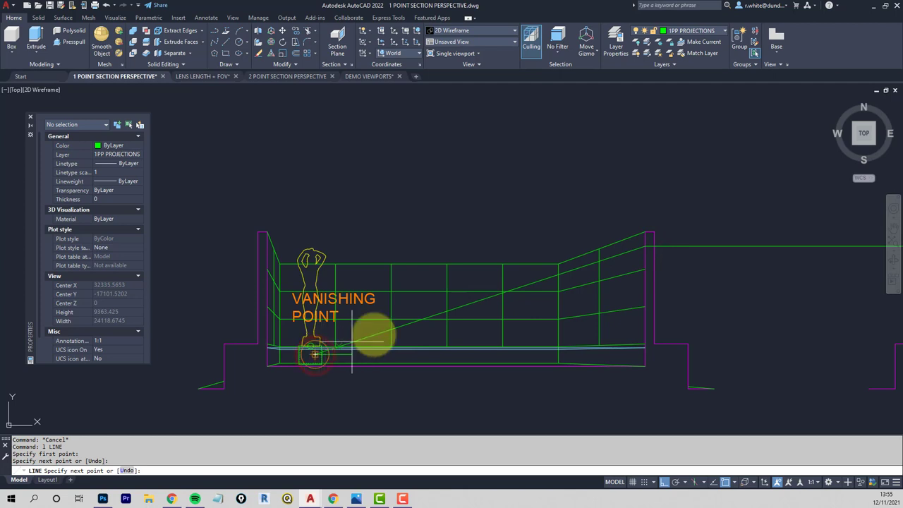
key("Return")
scroll(548, 282, "up", 2)
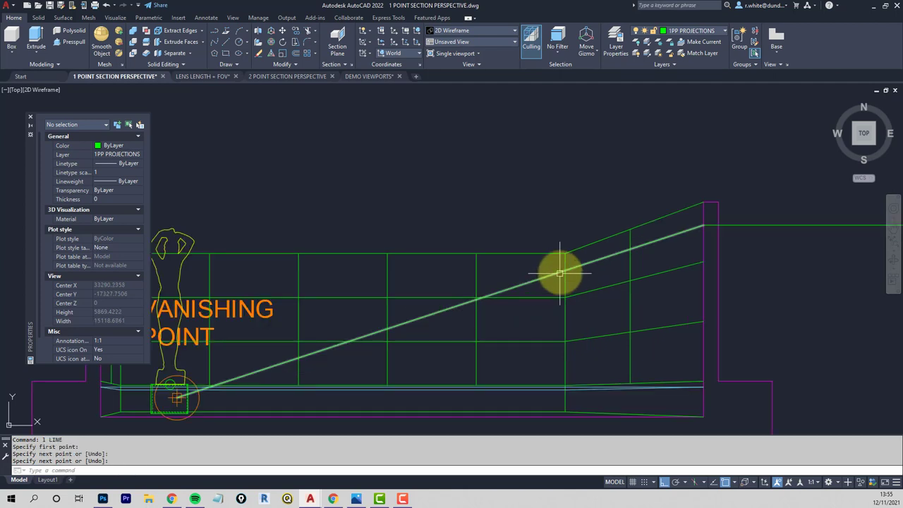
scroll(559, 270, "up", 2)
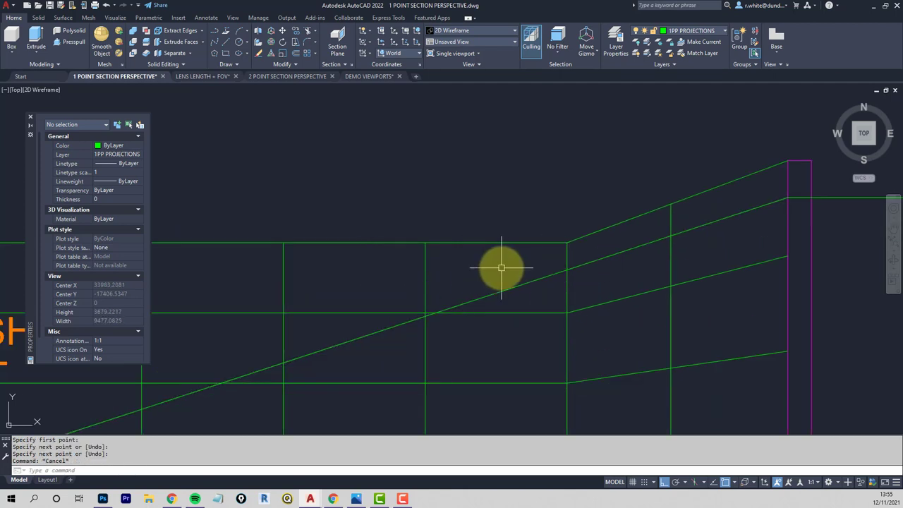
type("l")
key("Return")
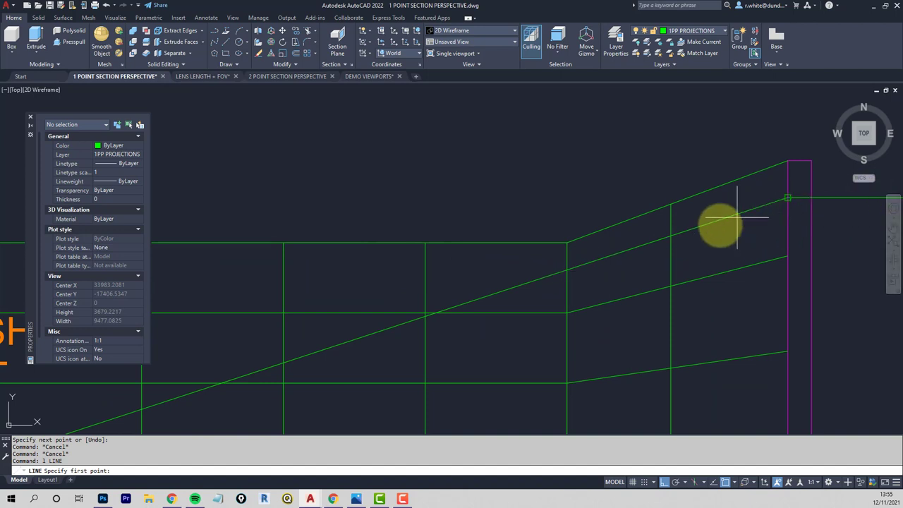
left_click(568, 269)
scroll(358, 268, "down", 3)
scroll(447, 266, "up", 4)
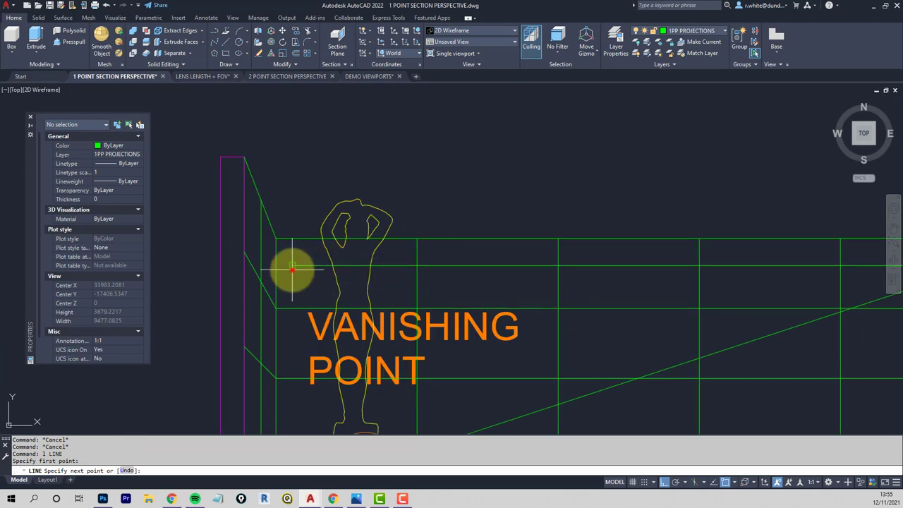
left_click(292, 269)
key("Return")
scroll(399, 214, "down", 3)
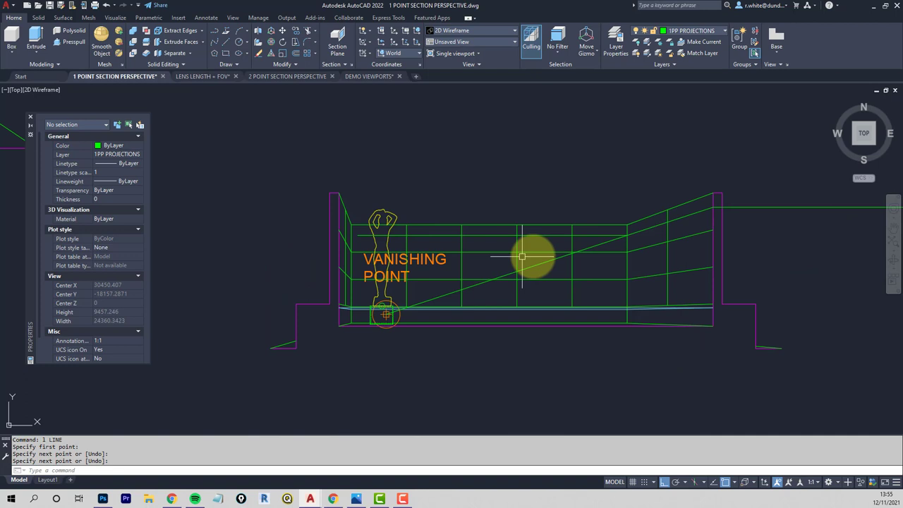
left_click(607, 244)
key("Delete")
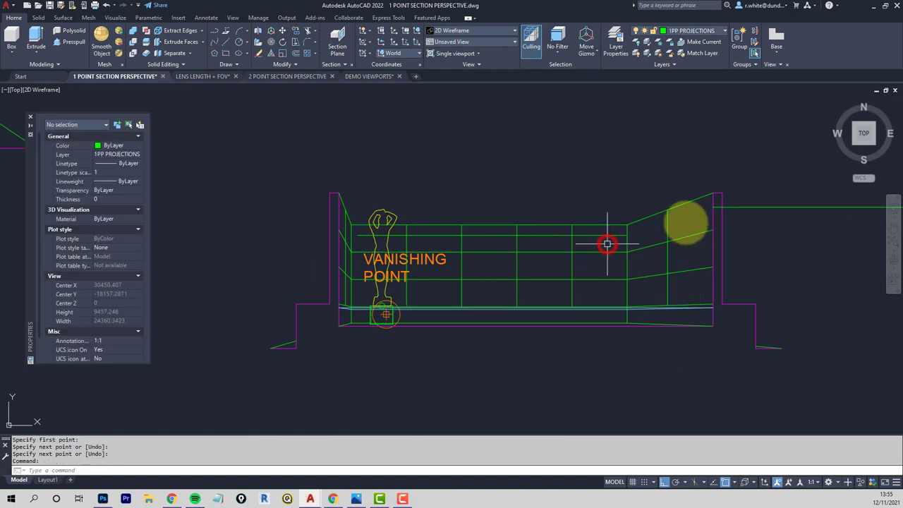
left_click(750, 207)
key("Delete")
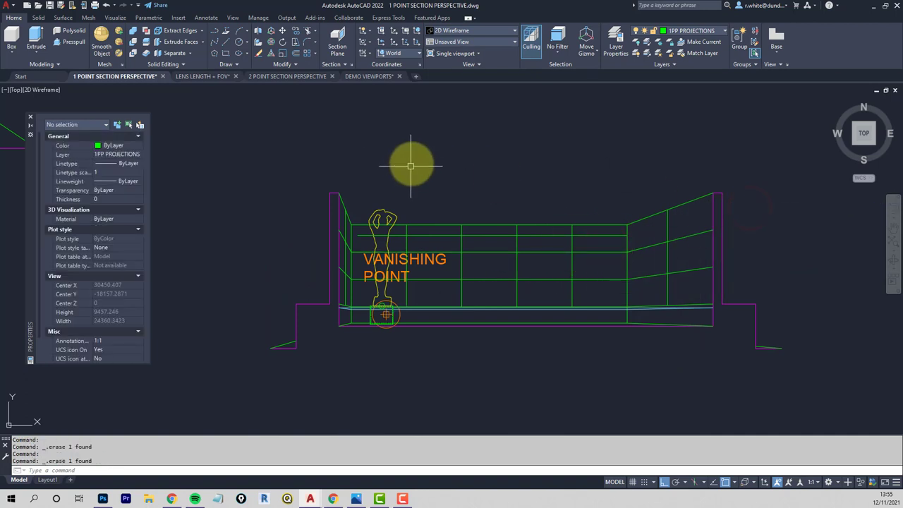
- Draw a plan line from the statue's square perpendicular to the wall
scroll(416, 157, "down", 4)
middle_click_drag(419, 258, 395, 168)
scroll(395, 168, "up", 5)
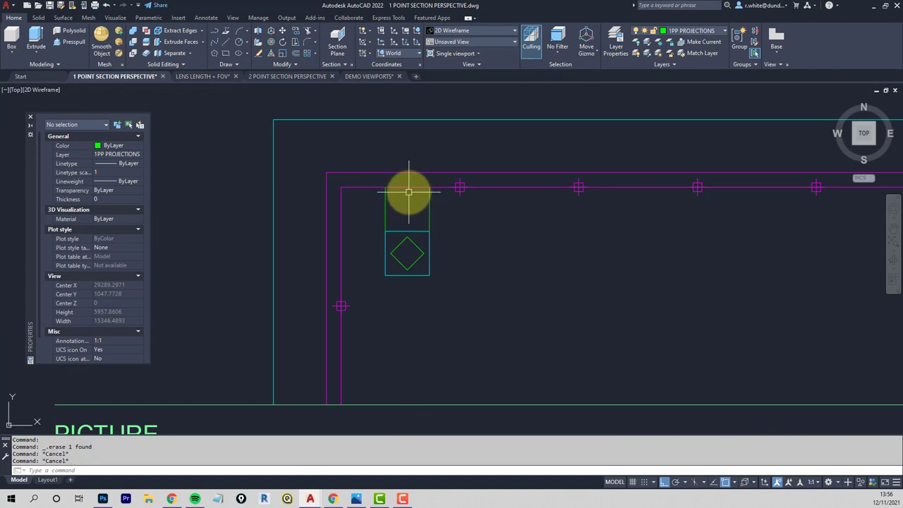
left_click(408, 241)
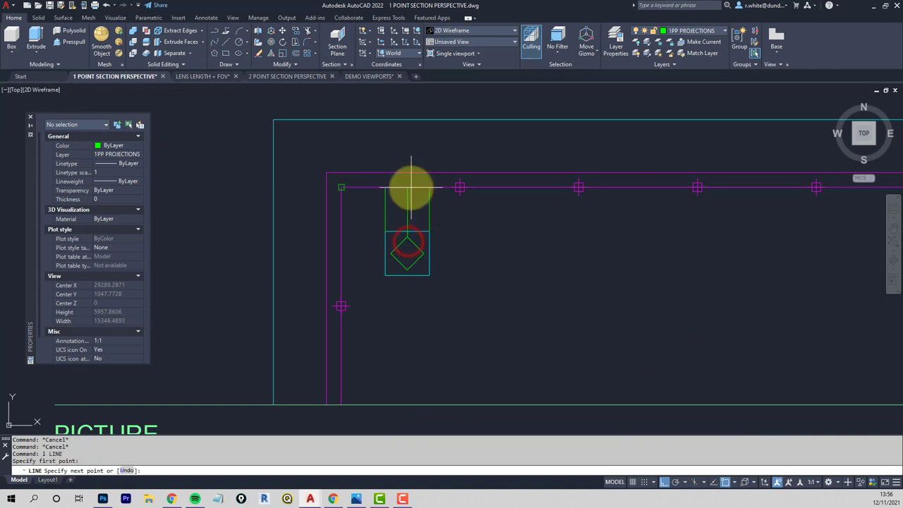
left_click(408, 189)
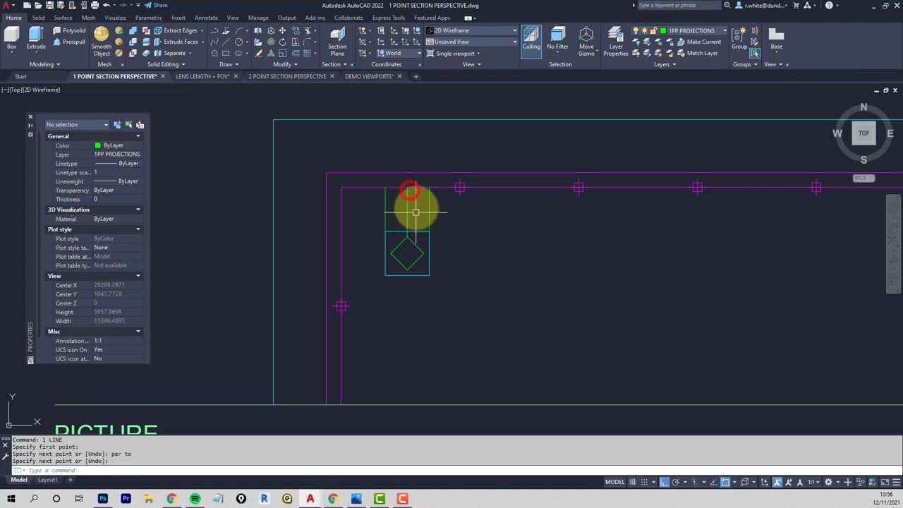
scroll(408, 190, "down", 6)
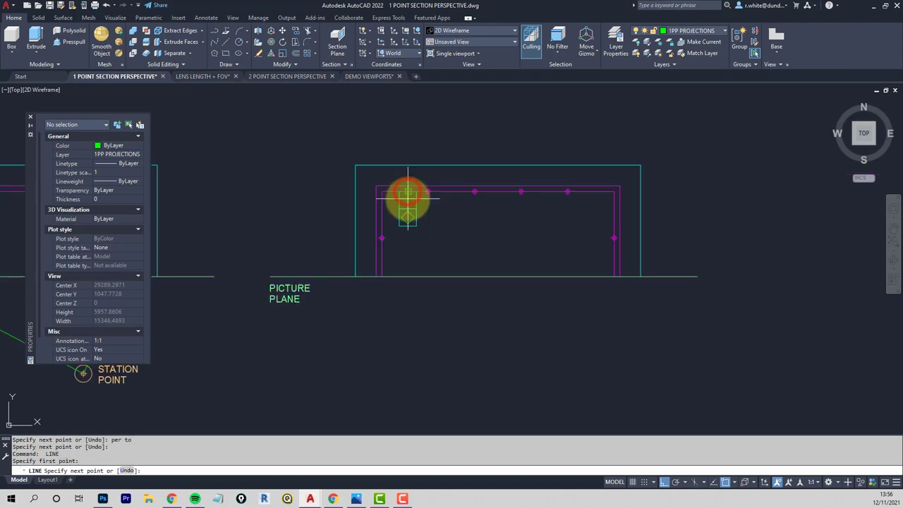
scroll(413, 326, "up", 6)
scroll(395, 323, "up", 2)
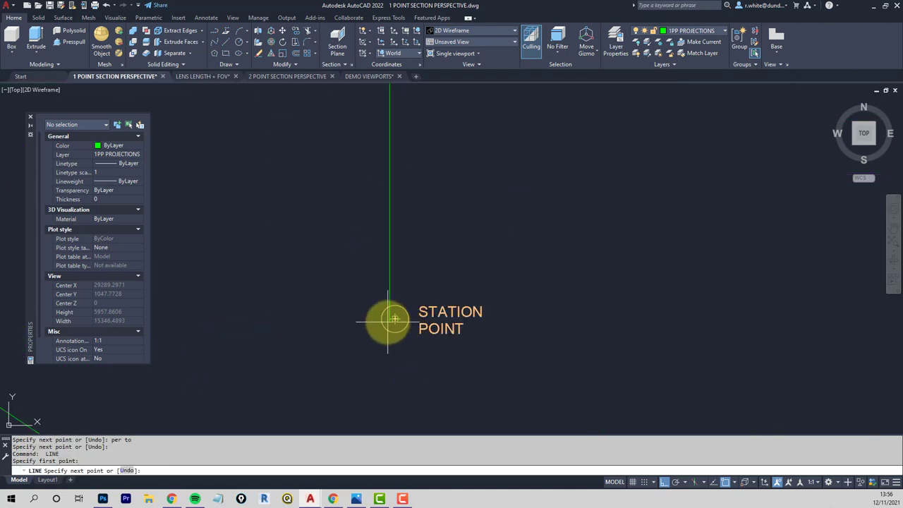
scroll(397, 320, "down", 4)
key("Return")
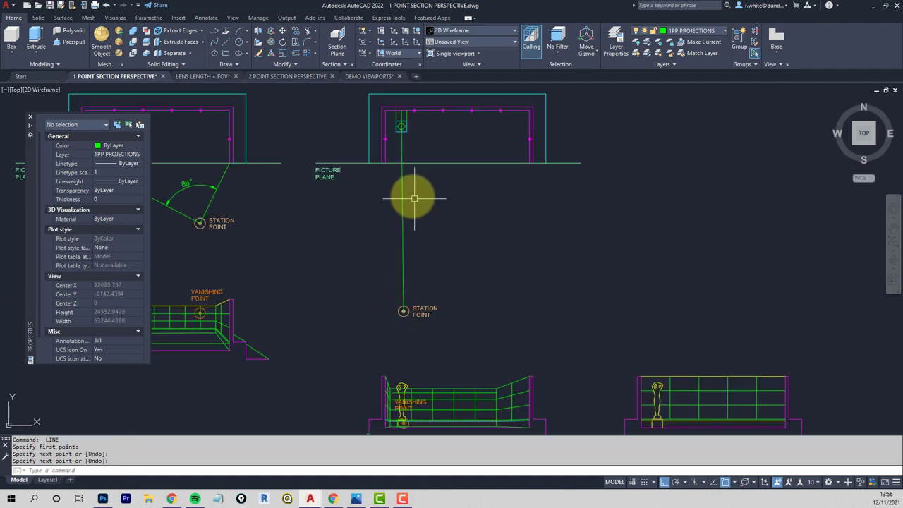
- Start a line at the picture-plane crossing and run it down toward the perspective statue
scroll(400, 165, "up", 4)
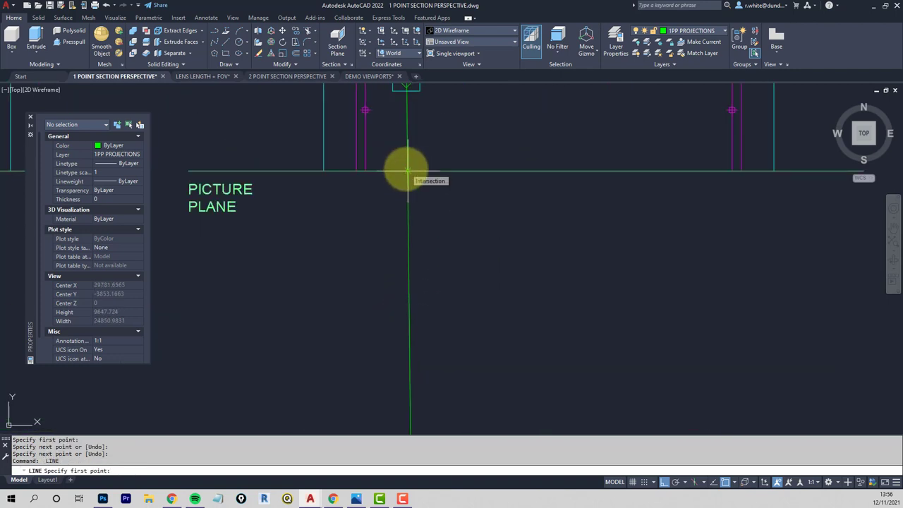
left_click(407, 170)
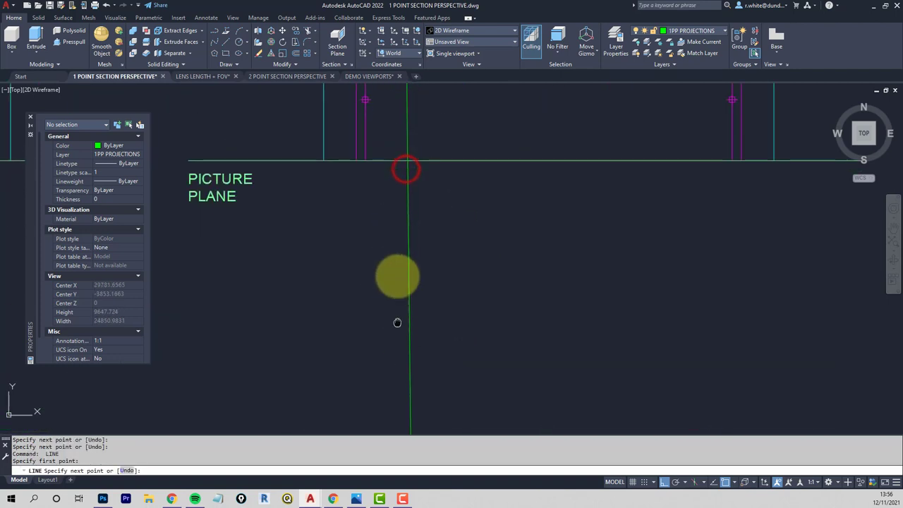
middle_click_drag(395, 274, 399, 177)
mouse_move(405, 325)
middle_mouse_down()
mouse_move(418, 191)
mouse_move(419, 232)
mouse_move(419, 206)
middle_mouse_up()
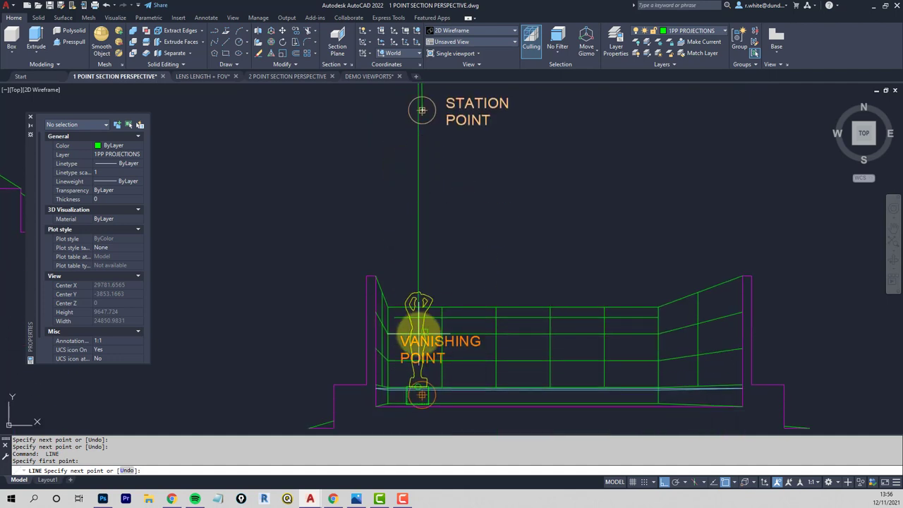
scroll(423, 332, "up", 3)
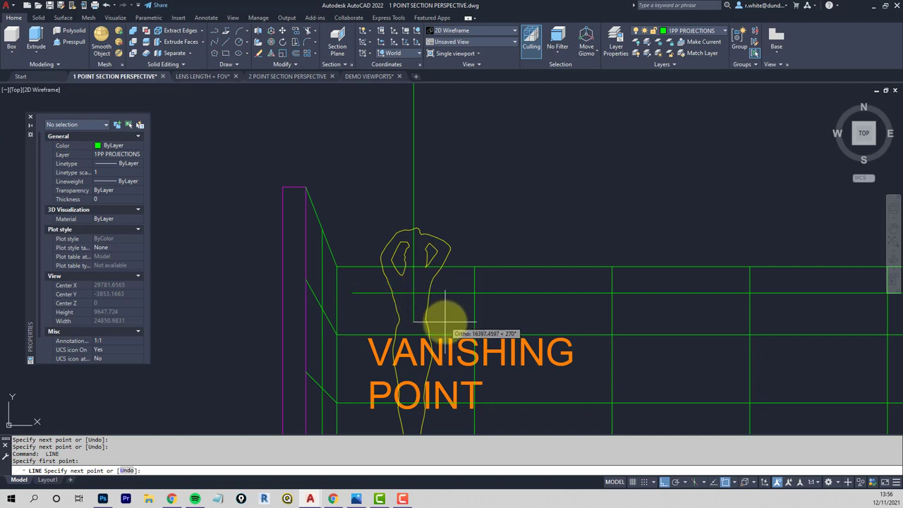
mouse_move(445, 322)
middle_mouse_down()
mouse_move(459, 256)
mouse_move(444, 268)
mouse_move(419, 205)
mouse_move(423, 185)
middle_mouse_up()
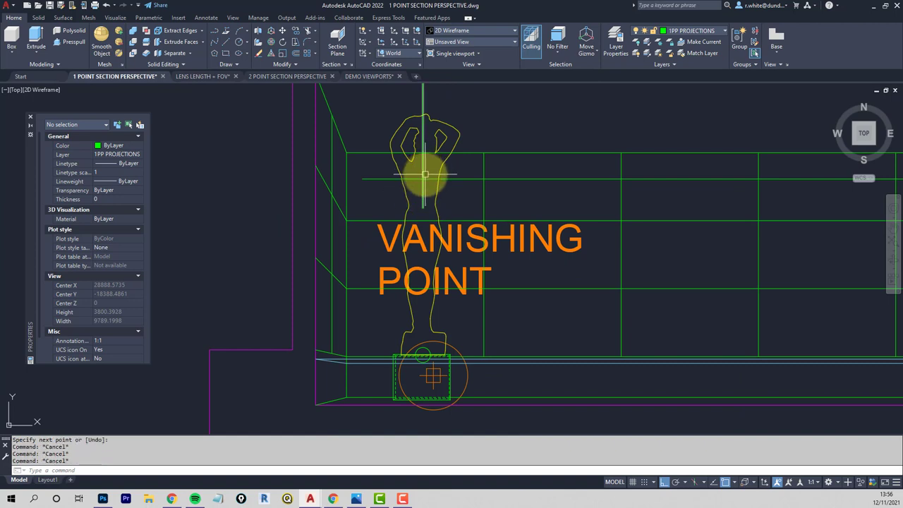
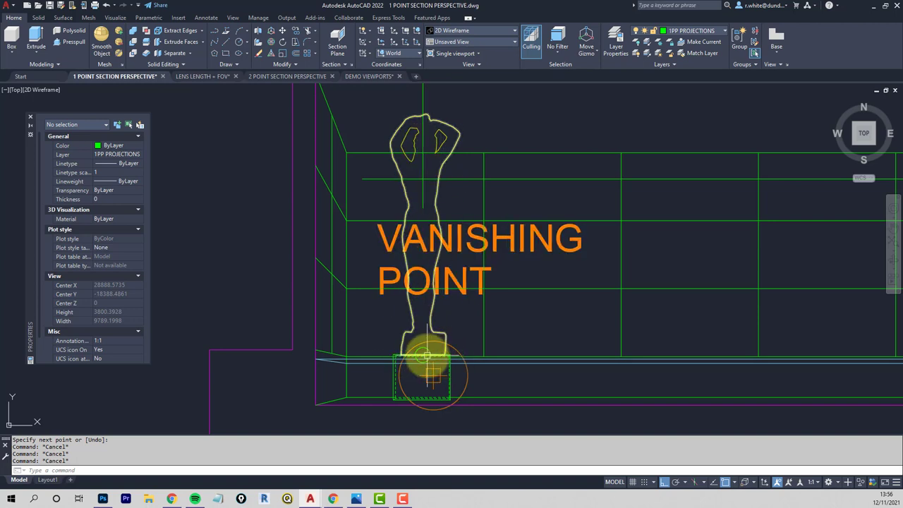
- Draw a vertical guide line from the figure's base up to the chosen head height
key("Return")
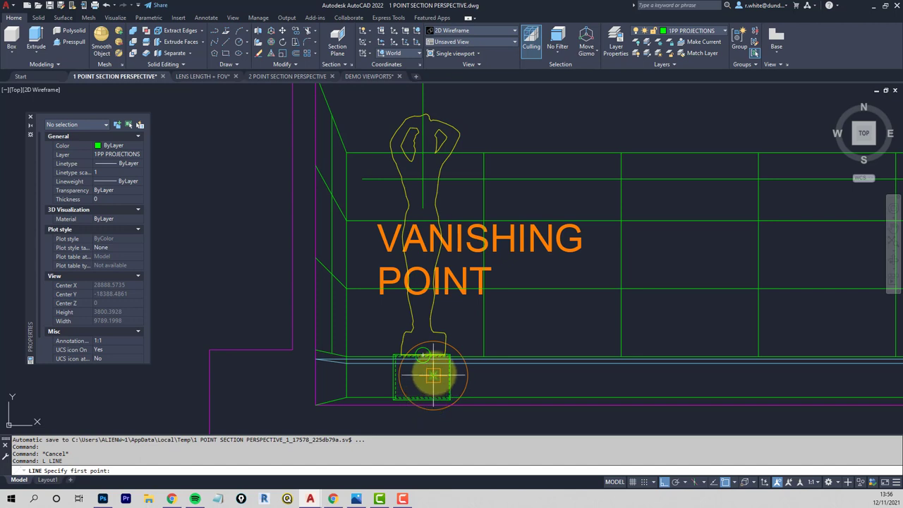
left_click(433, 376)
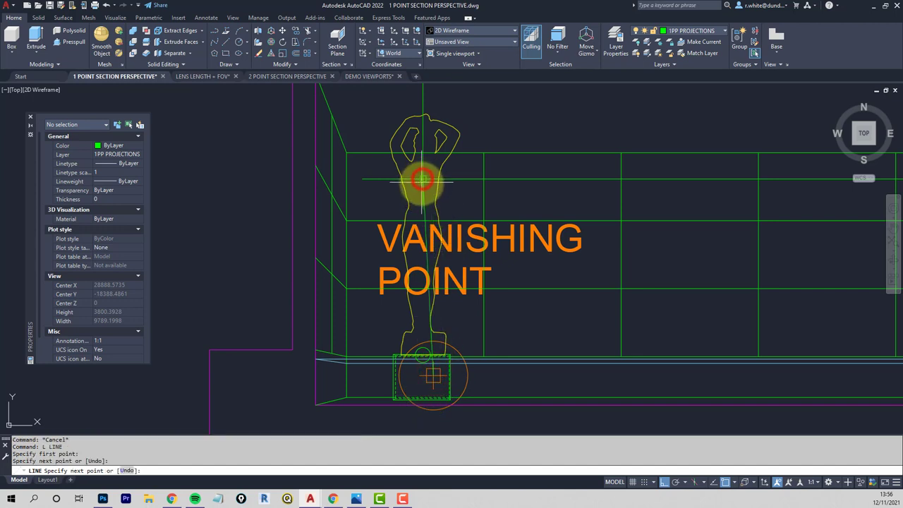
key("Return")
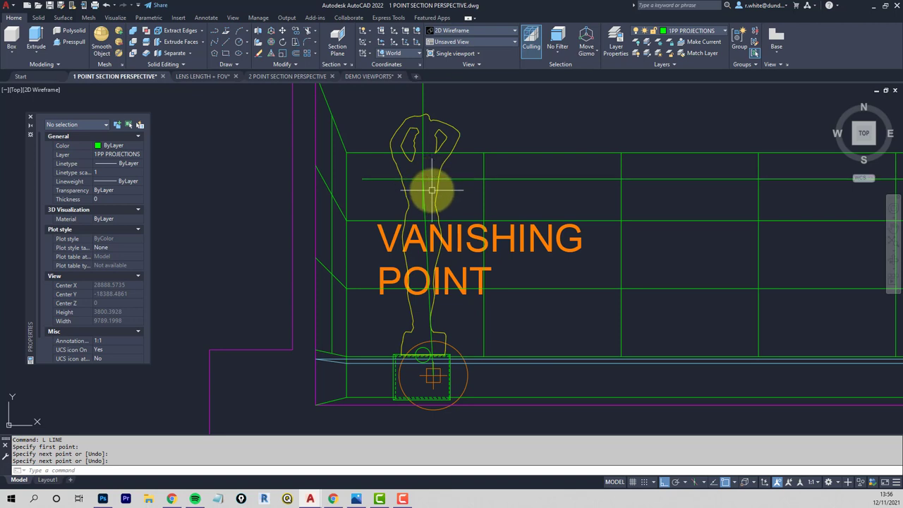
scroll(429, 353, "up", 4)
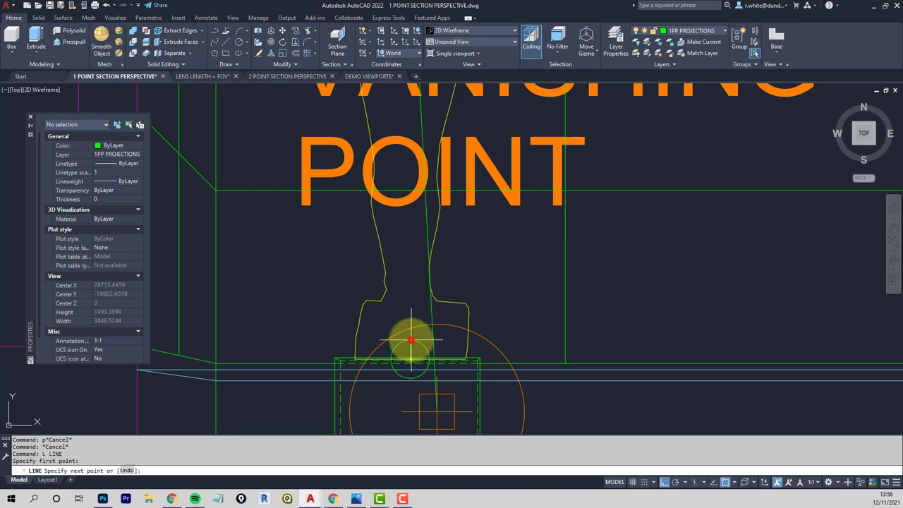
scroll(414, 313, "down", 3)
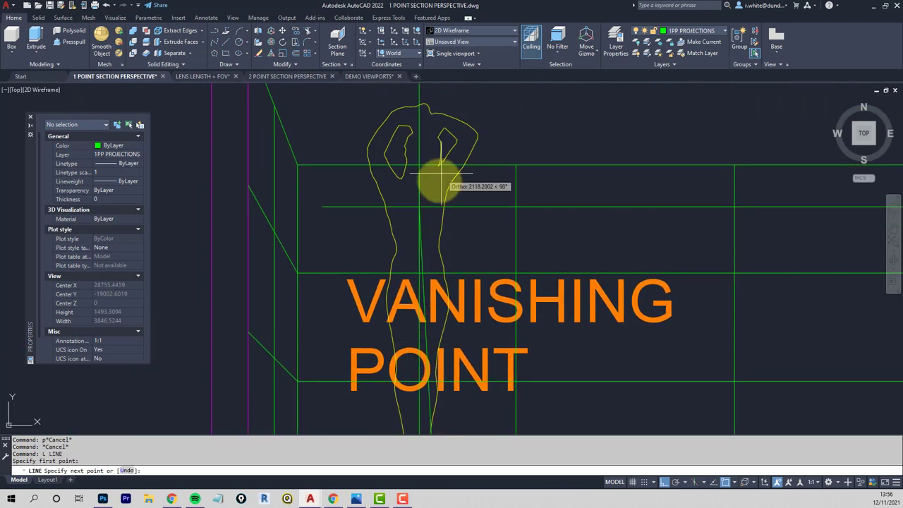
scroll(421, 233, "up", 4)
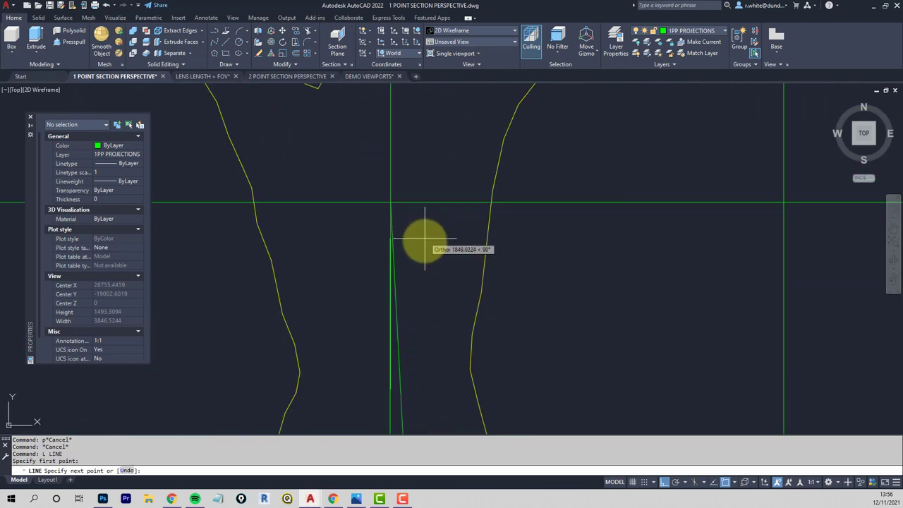
left_click(420, 169)
key("Return")
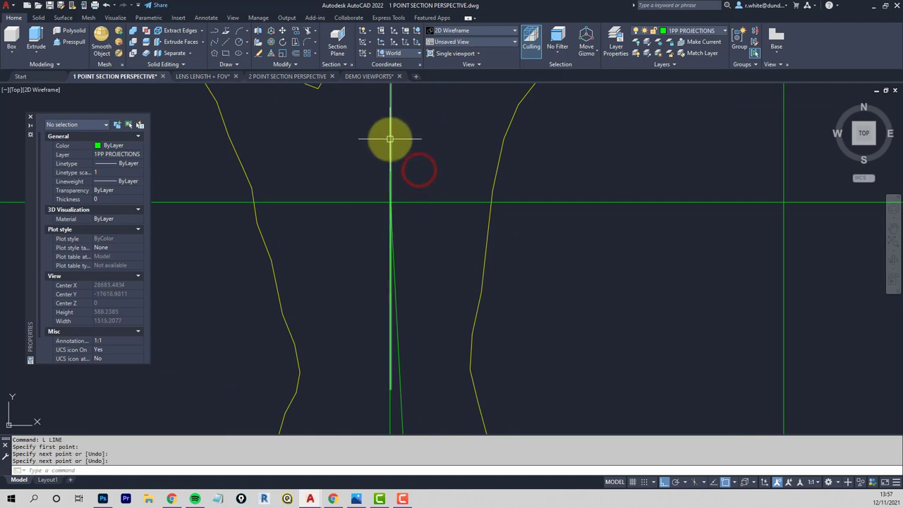
- Delete the unwanted vertical line and the stray horizontal line
left_click(391, 139)
key("Delete")
left_click(452, 204)
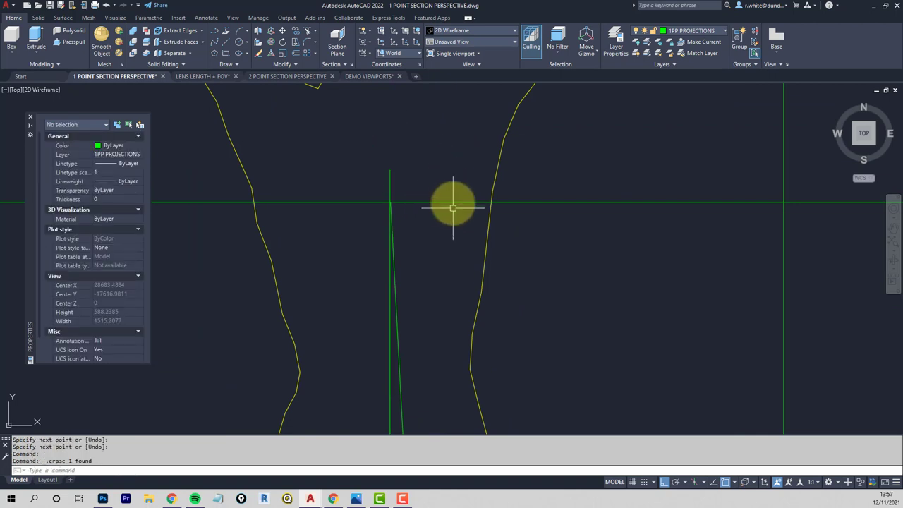
key("Delete")
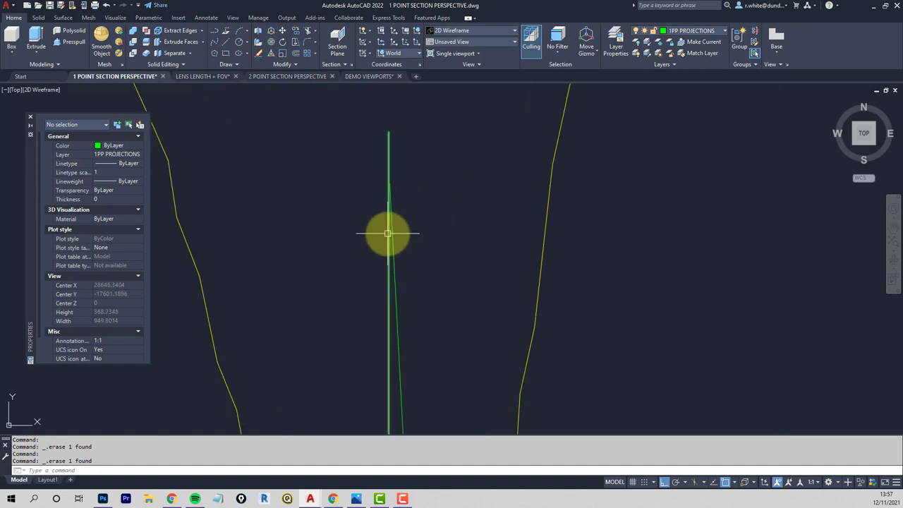
- Try filleting the vertical and slanted lines into a corner, then cancel
type("f")
key("Return")
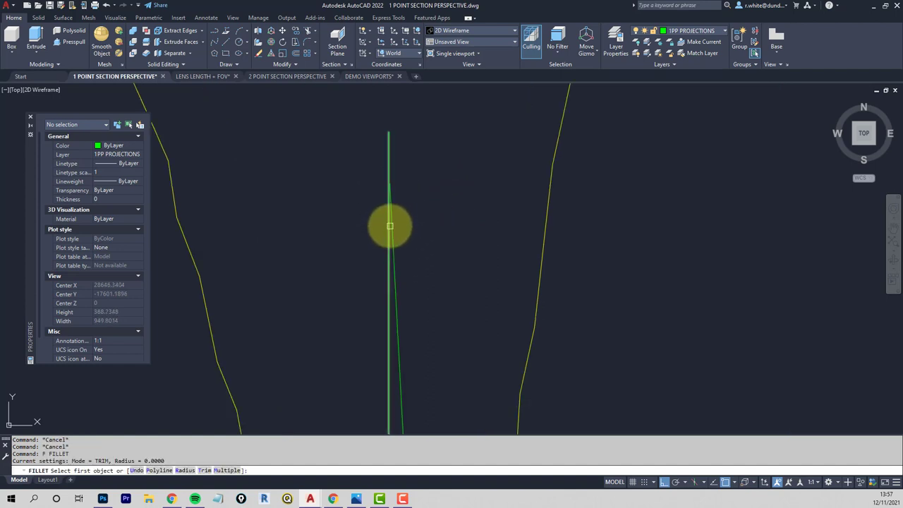
left_click(387, 234)
left_click(388, 233)
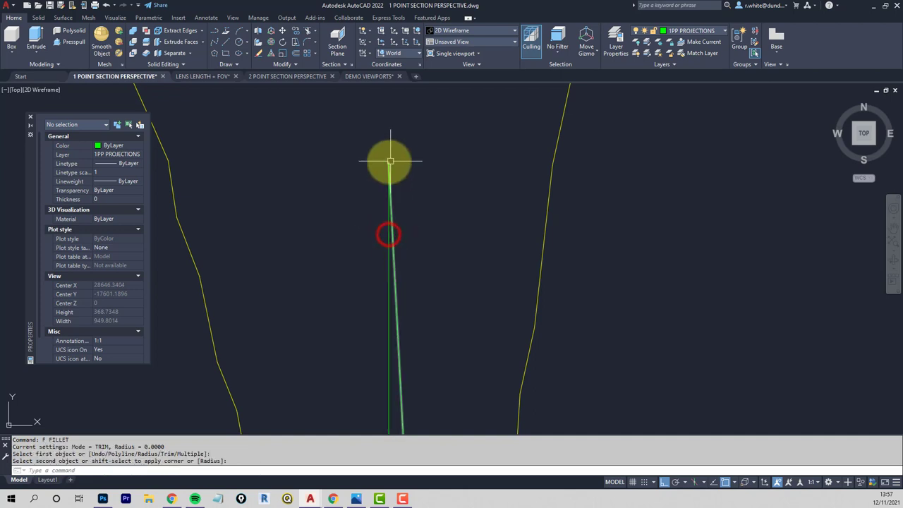
key("Escape")
- Mark the guide line's top end with a small circle and delete the leftover vertical line
type("c")
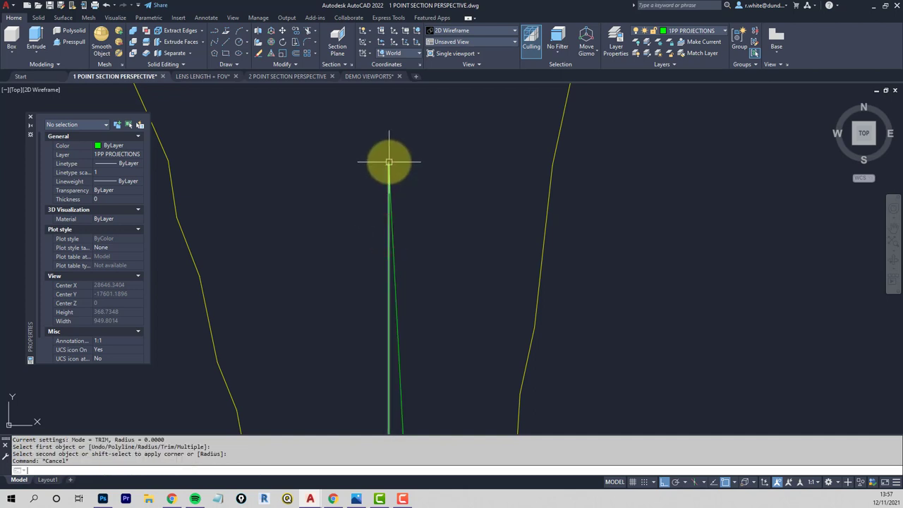
key("Return")
left_click(389, 162)
left_click(440, 125)
scroll(448, 189, "down", 5)
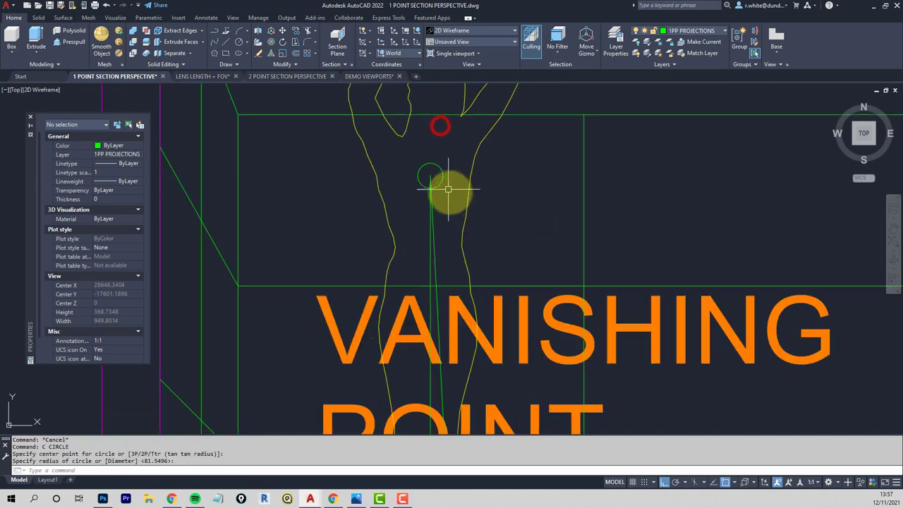
scroll(470, 179, "down", 4)
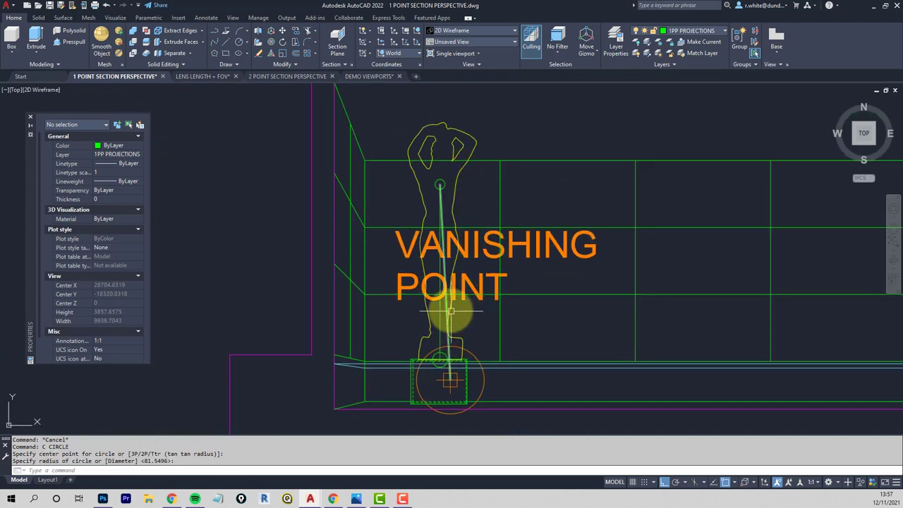
scroll(447, 344, "up", 2)
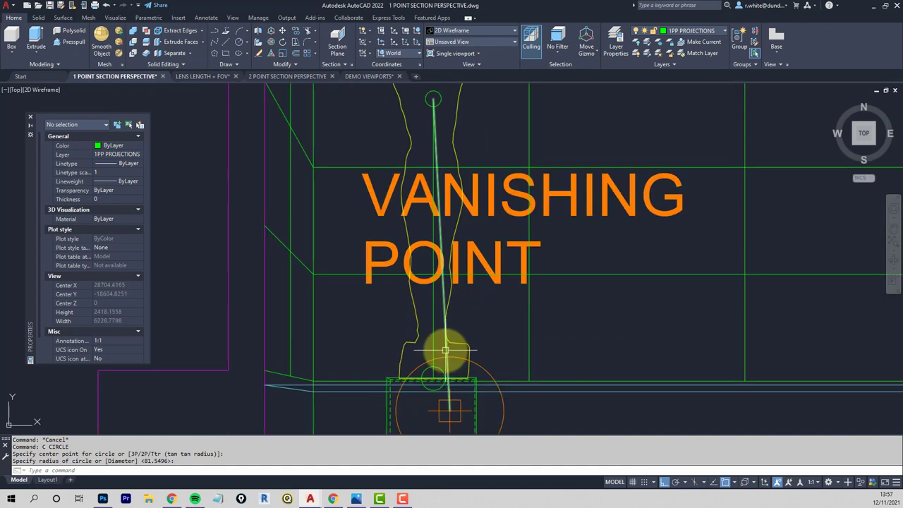
left_click(445, 351)
key("Delete")
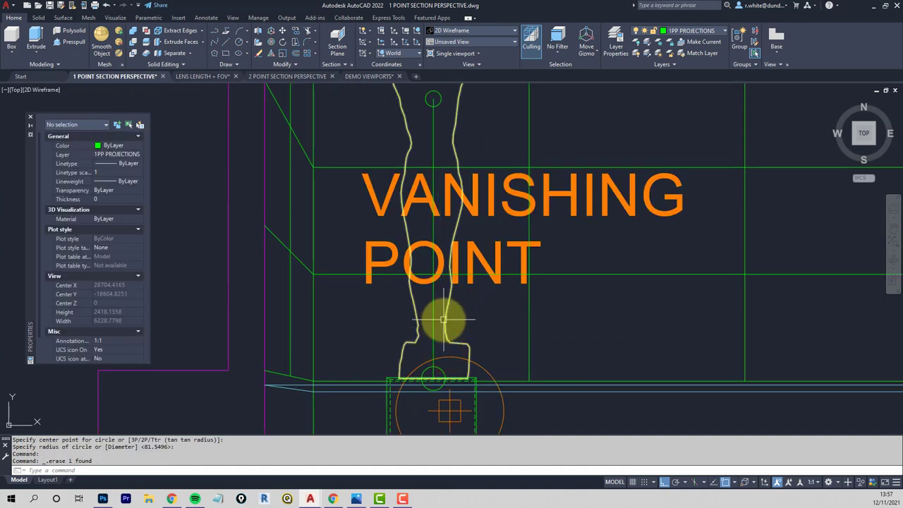
scroll(443, 320, "down", 2)
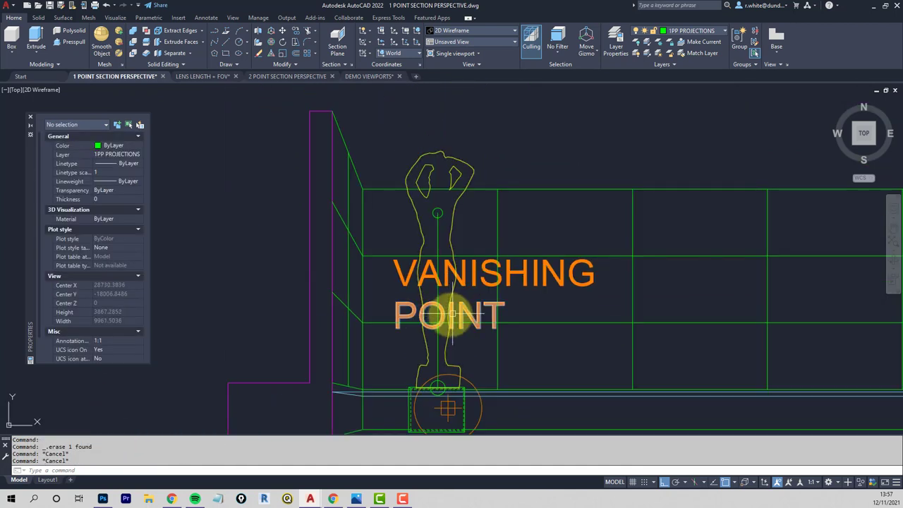
- Turn off the 1PP VANISHING POINT text layer
left_click(637, 43)
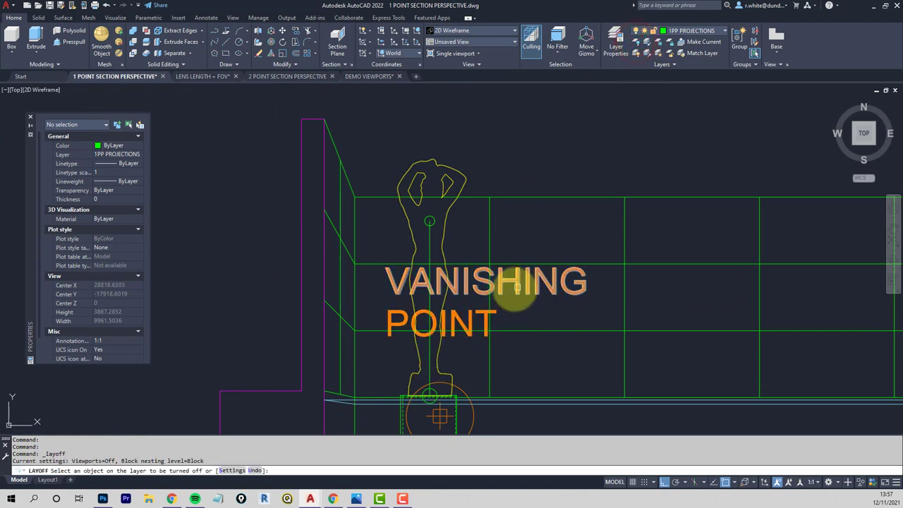
left_click(518, 287)
key("Escape")
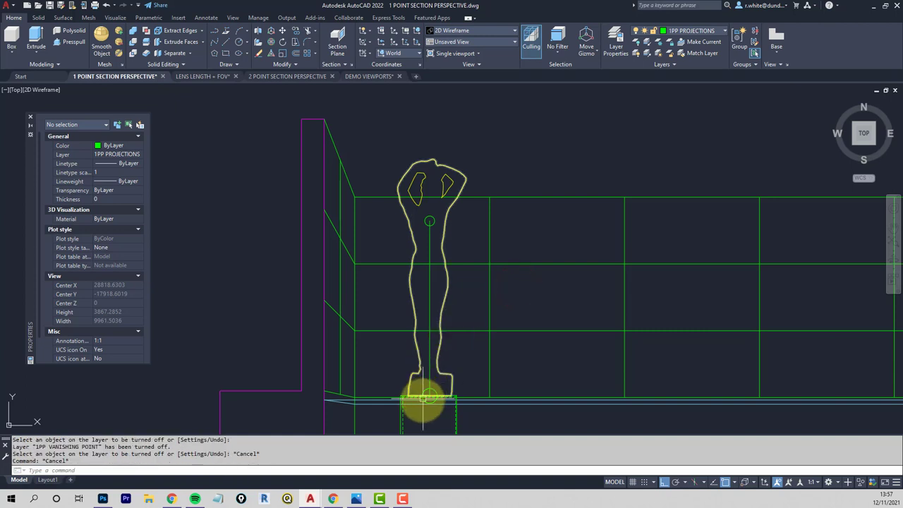
- Start scaling the figure's three parts with the base point at its feet
type("sc")
key("Return")
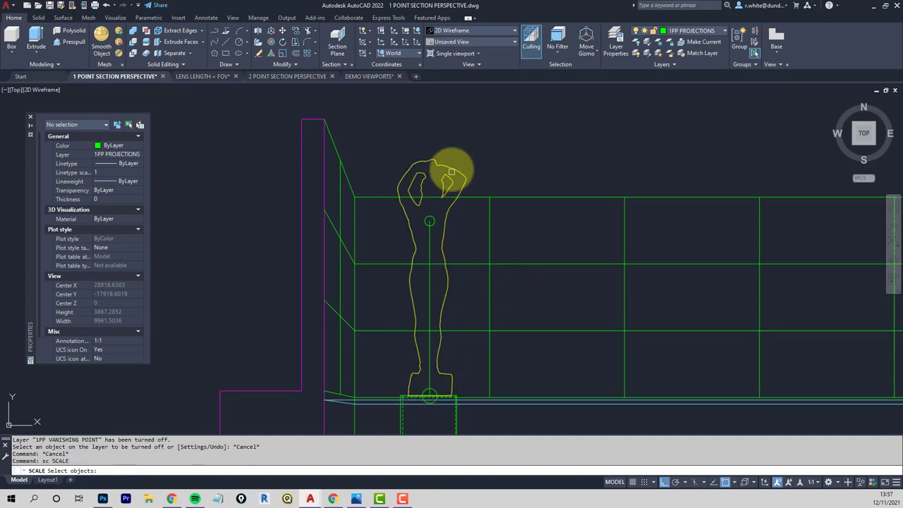
left_click(460, 153)
left_click(400, 183)
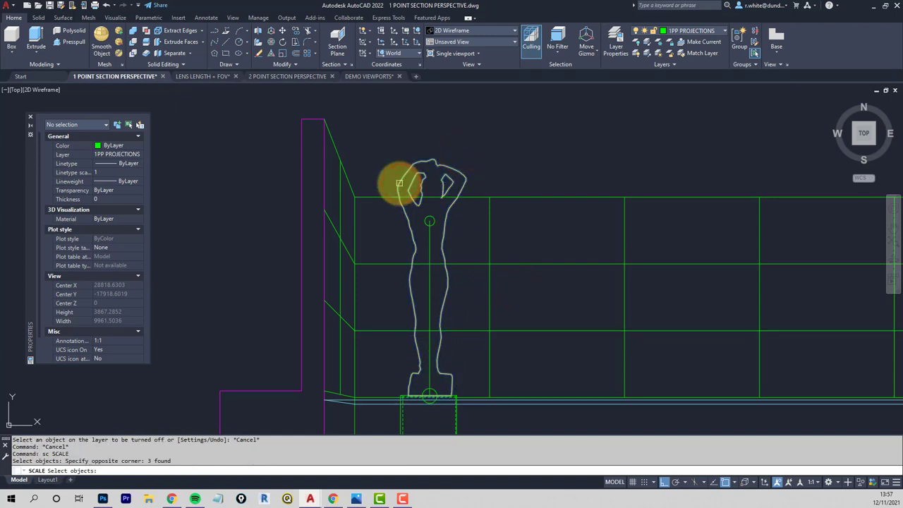
scroll(429, 399, "up", 10)
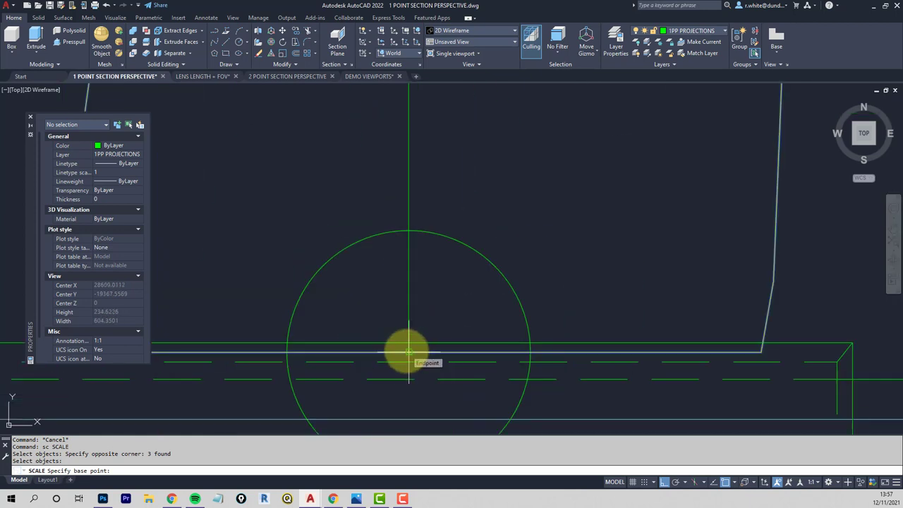
left_click(407, 351)
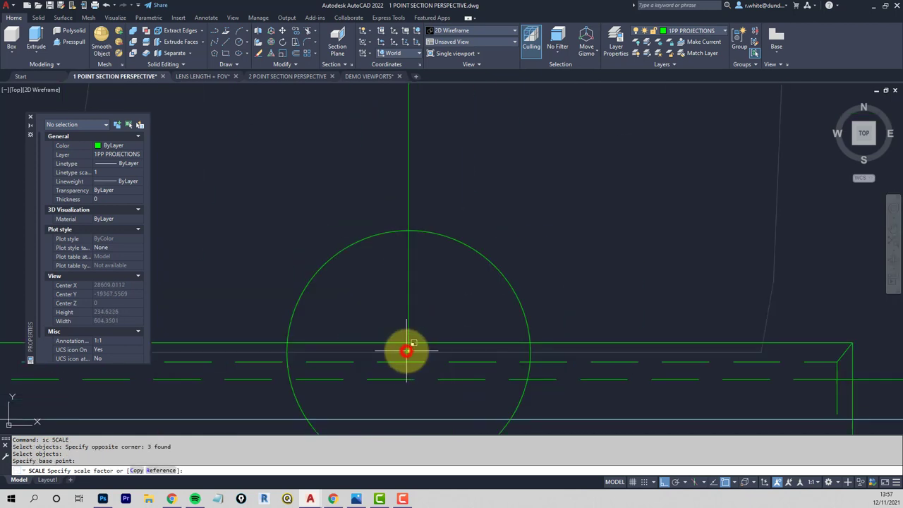
- Scale by reference from feet to head top so the head meets the marker circle, then delete the circle
left_click(158, 471)
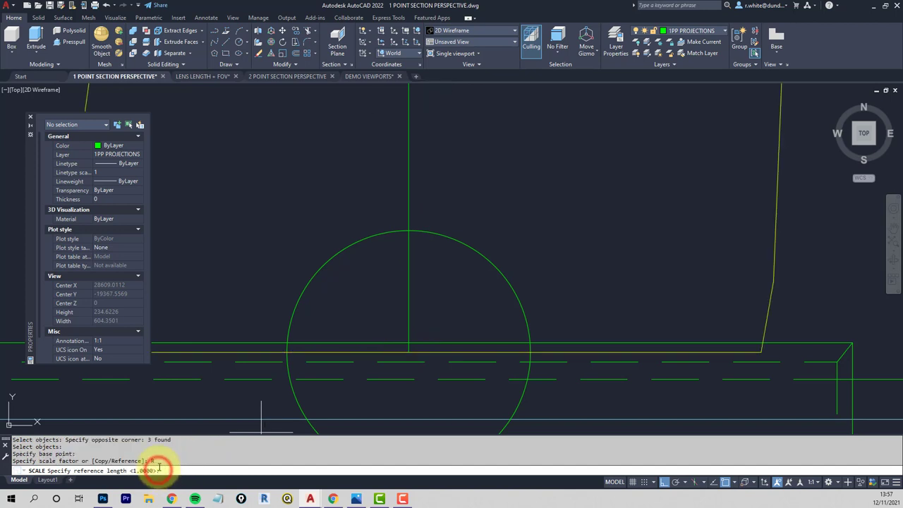
left_click(408, 351)
scroll(428, 181, "down", 5)
scroll(403, 322, "up", 3)
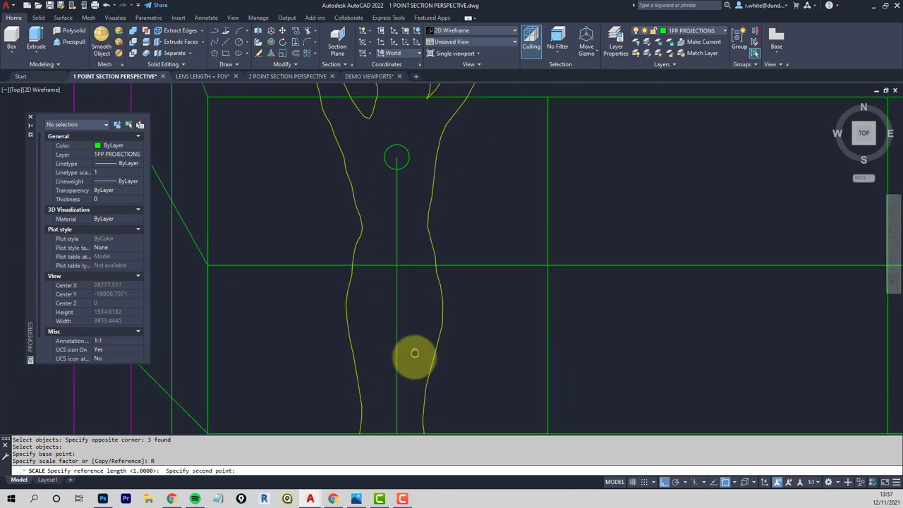
scroll(384, 176, "up", 6)
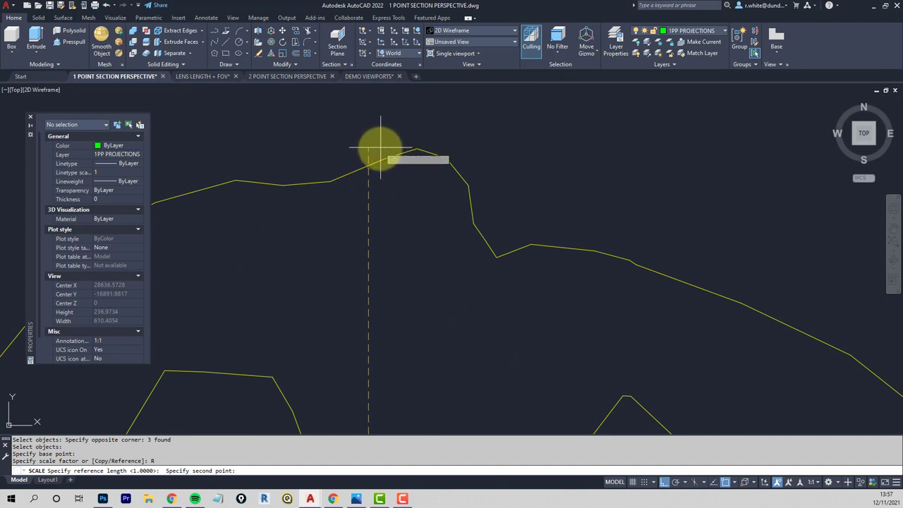
left_click(369, 151)
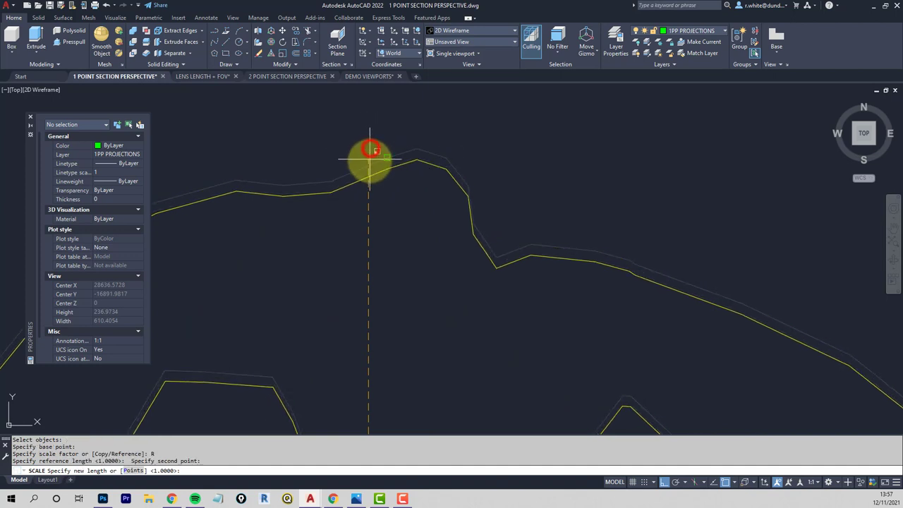
scroll(384, 195, "down", 3)
middle_click_drag(388, 214, 397, 113)
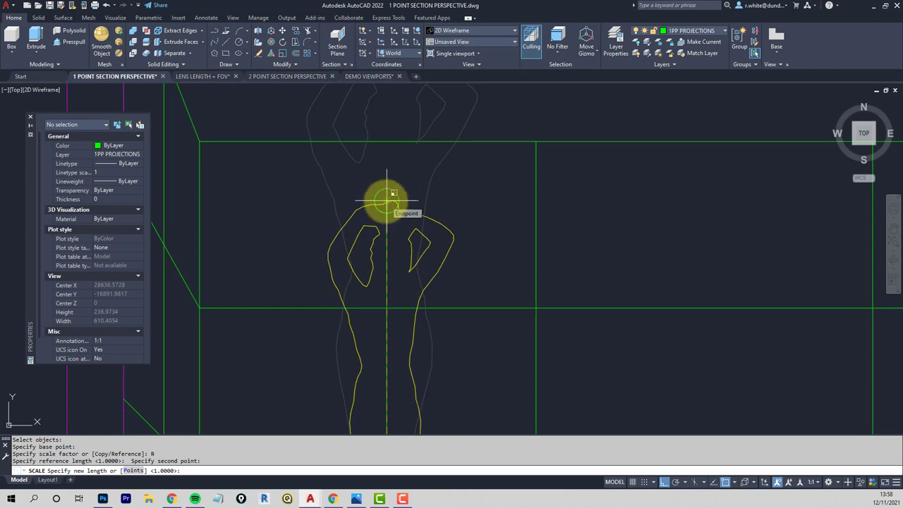
left_click(387, 201)
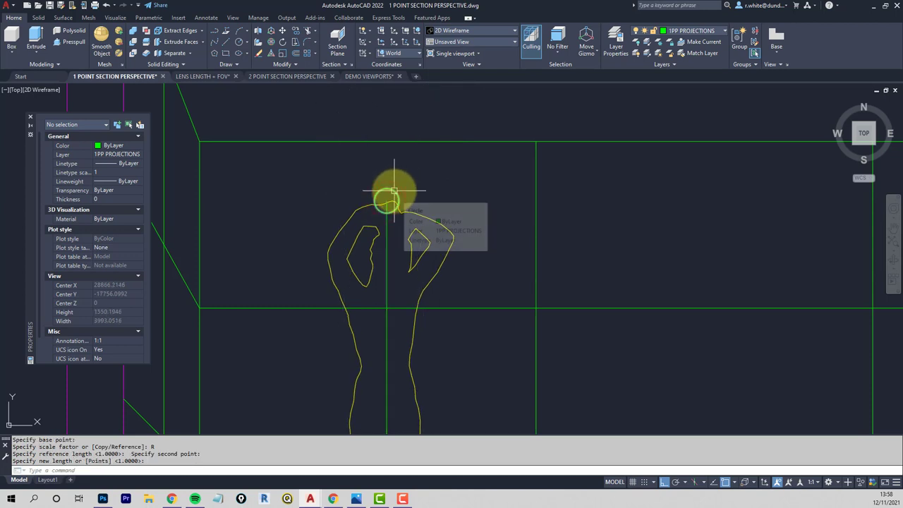
left_click(394, 190)
key("Delete")
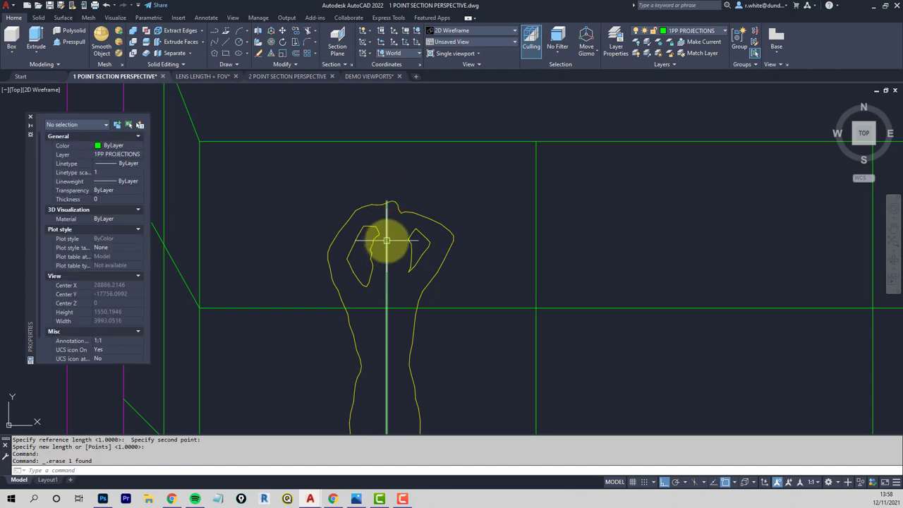
- Erase the vertical guide line running through the statue
left_click(387, 240)
key("Delete")
scroll(397, 218, "down", 3)
scroll(389, 293, "up", 4)
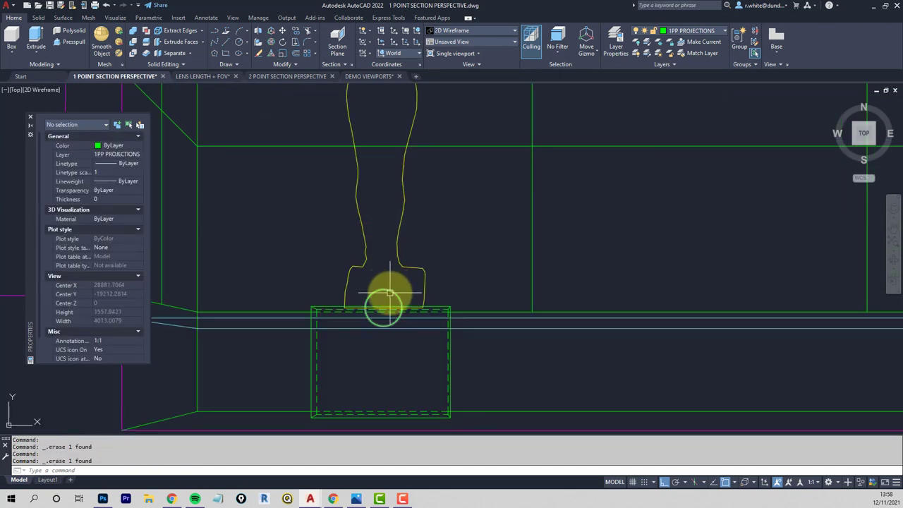
scroll(410, 300, "up", 5)
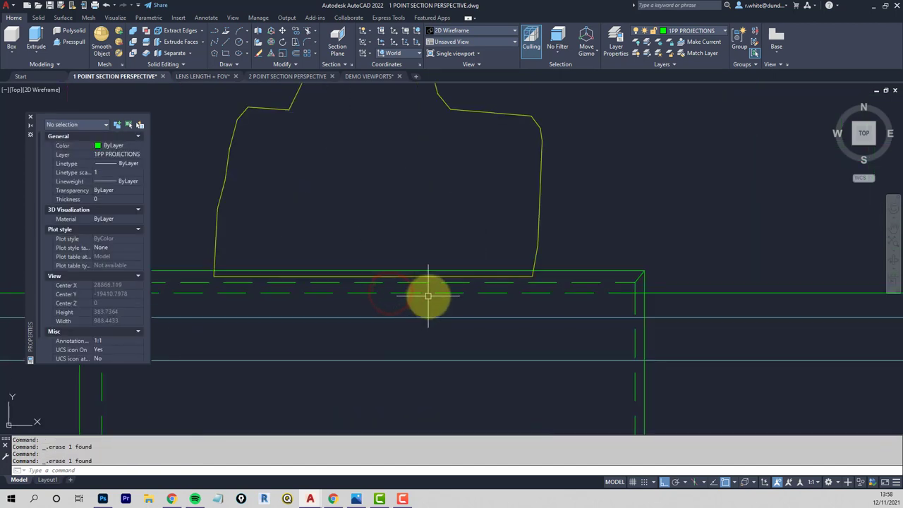
- Trim the figure's outline back to the plinth's top edge
type("tr")
key("Return")
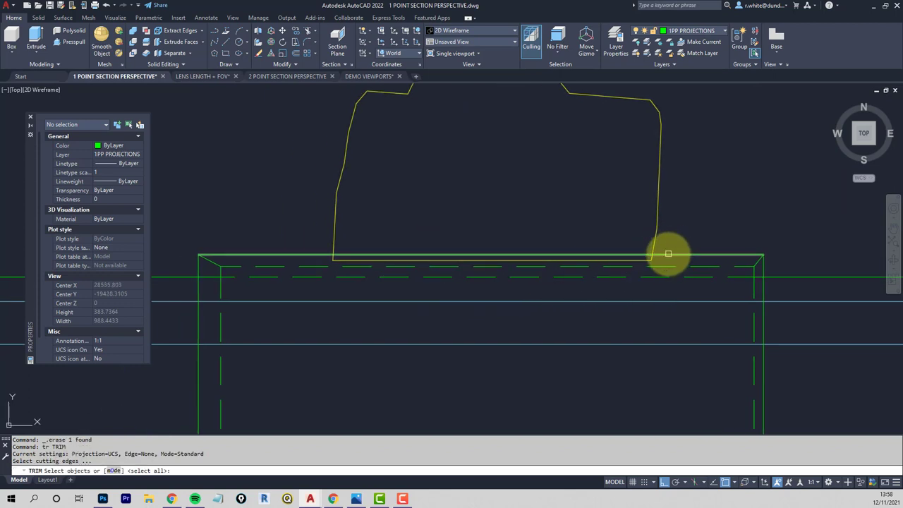
left_click(667, 256)
key("Return")
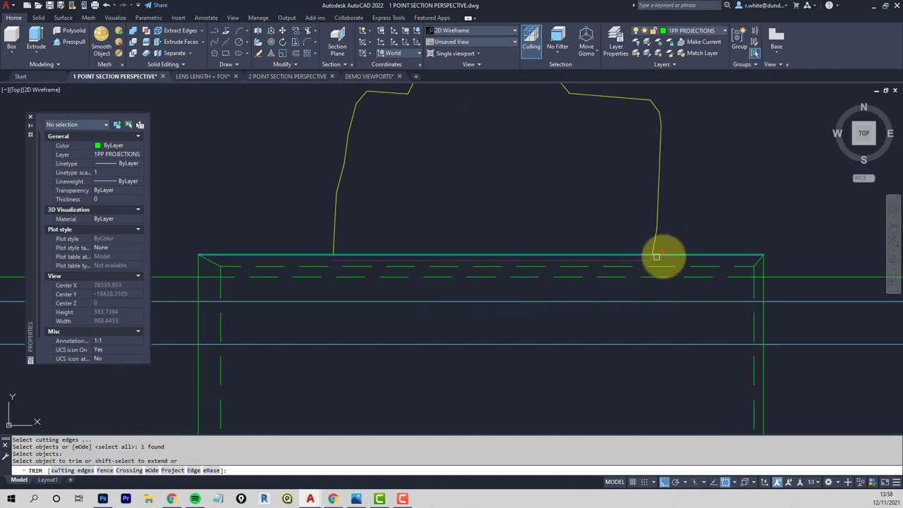
left_click(656, 257)
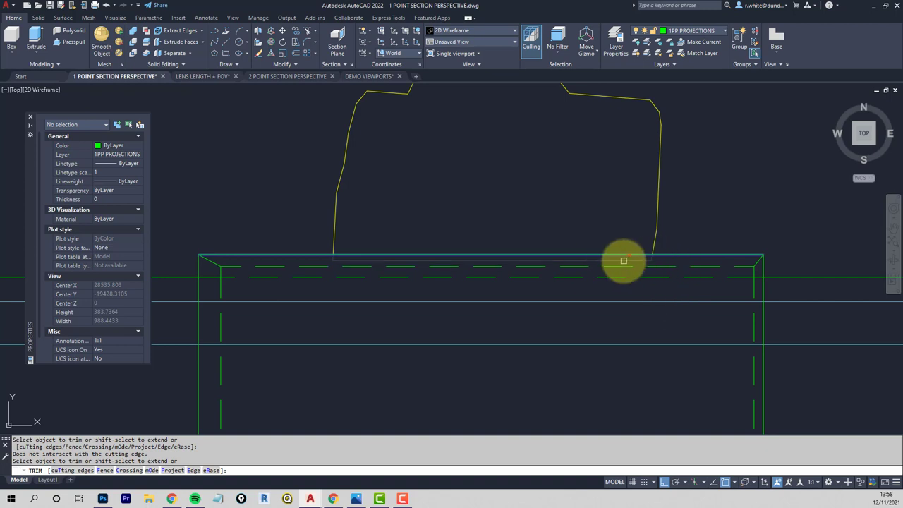
left_click(628, 260)
key("Return")
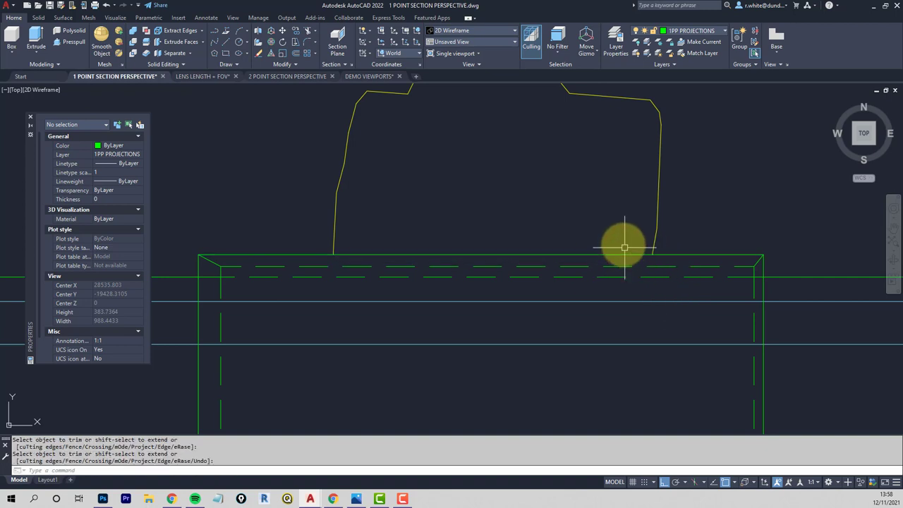
scroll(611, 214, "down", 3)
scroll(554, 307, "down", 1)
scroll(554, 307, "down", 4)
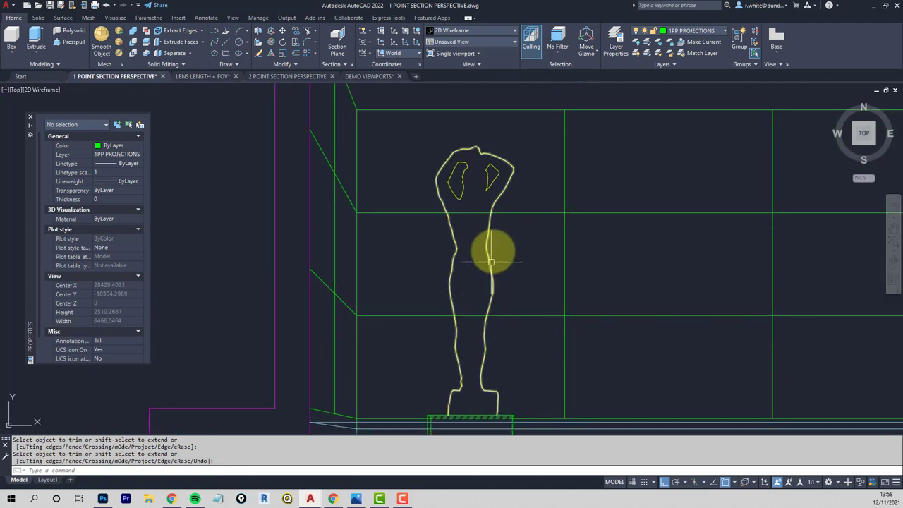
- Run a second trim using the statue outline as cutting edge, then end it
key("Return")
left_click(489, 222)
right_click(476, 211)
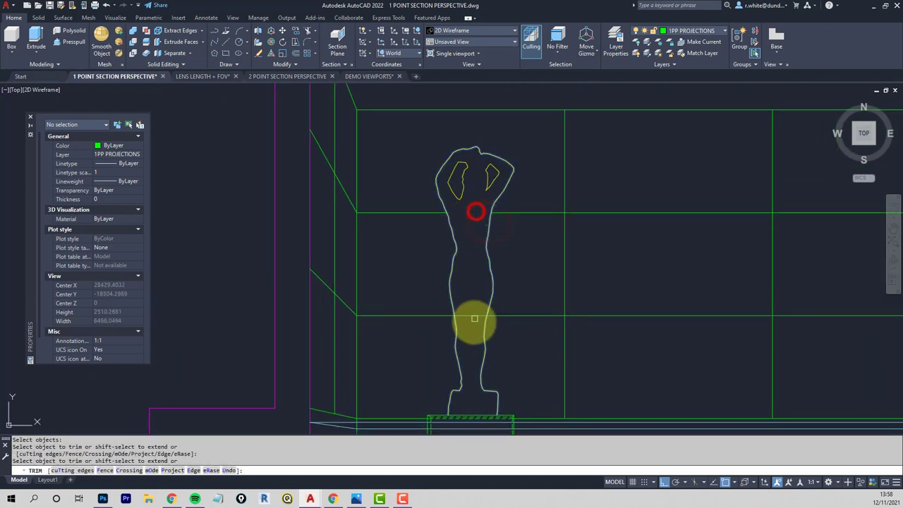
key("Return")
scroll(494, 268, "down", 6)
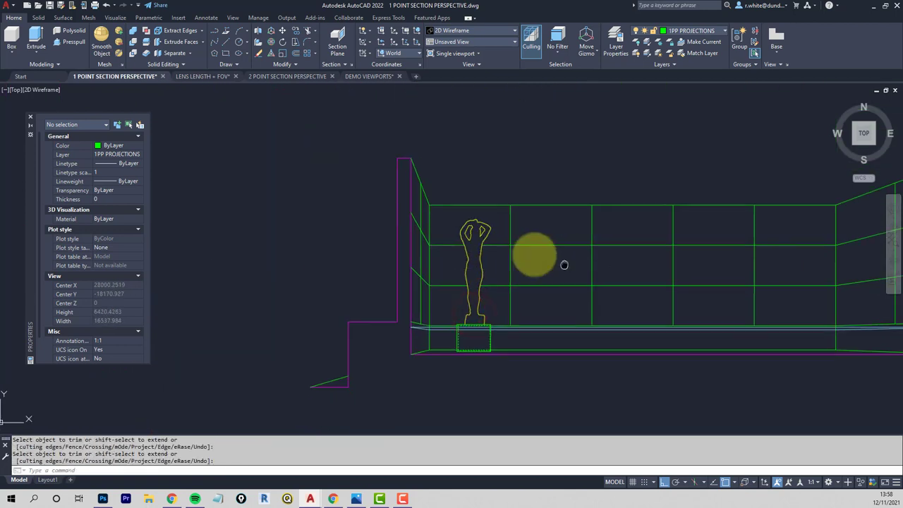
- Select the two offset section drawings with a crossing window for moving
middle_click_drag(381, 223, 392, 247)
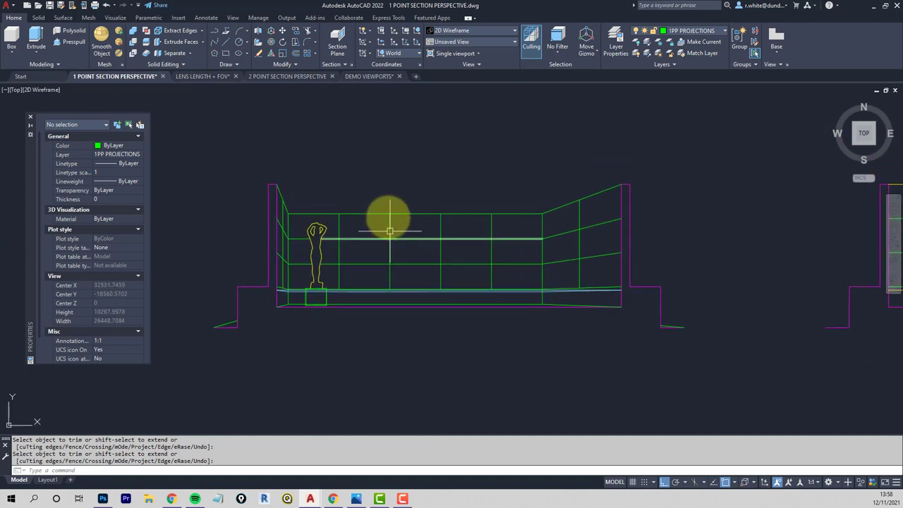
key("Escape")
key("Escape")
scroll(402, 192, "down", 3)
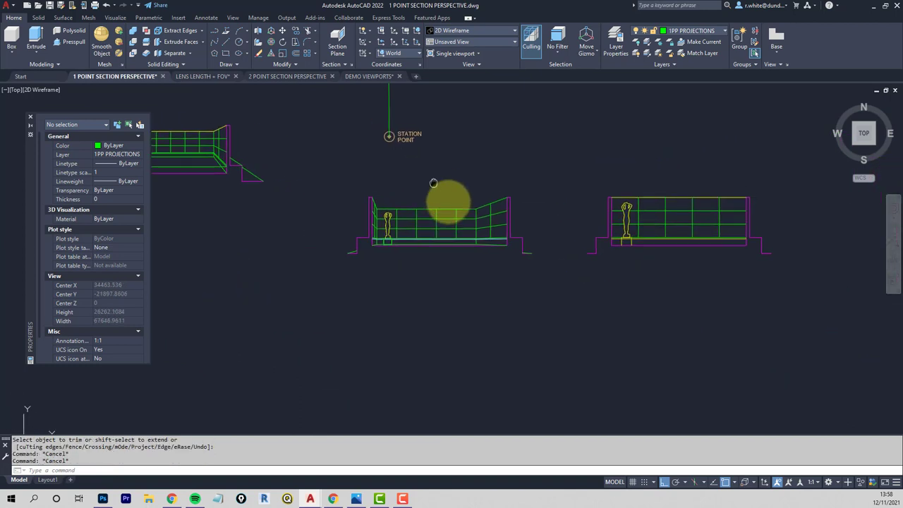
mouse_move(448, 202)
middle_mouse_down()
mouse_move(535, 235)
mouse_move(518, 261)
middle_mouse_up()
mouse_move(424, 240)
middle_mouse_down()
mouse_move(443, 262)
mouse_move(564, 258)
mouse_move(599, 242)
middle_mouse_up()
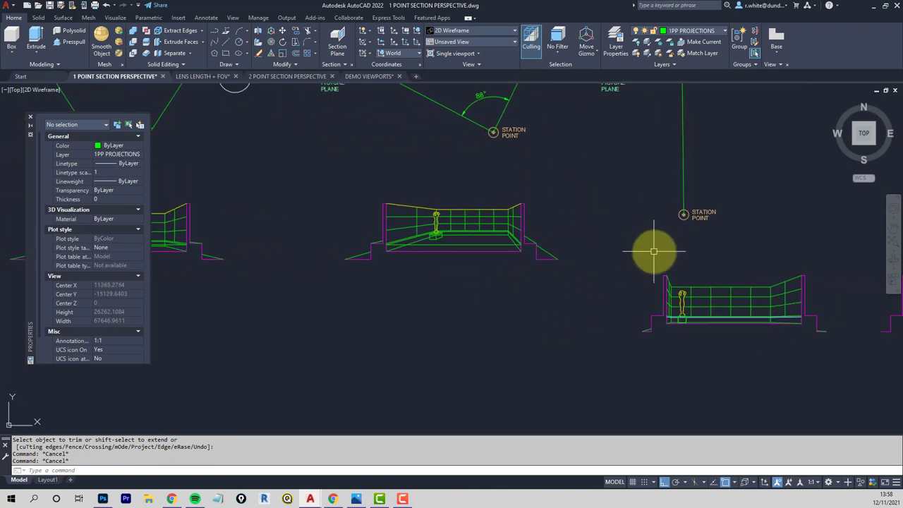
scroll(644, 254, "down", 2)
middle_click_drag(710, 252, 695, 278)
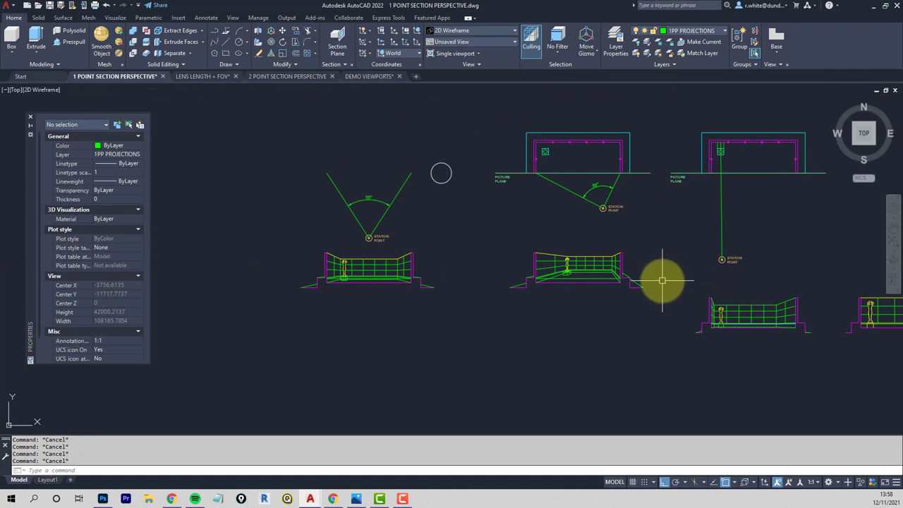
type("m")
key("Return")
left_click_drag(659, 248, 268, 304)
key("Return")
- Move the sections from their corner with a PER snap so they sit level with the others
left_click(641, 288)
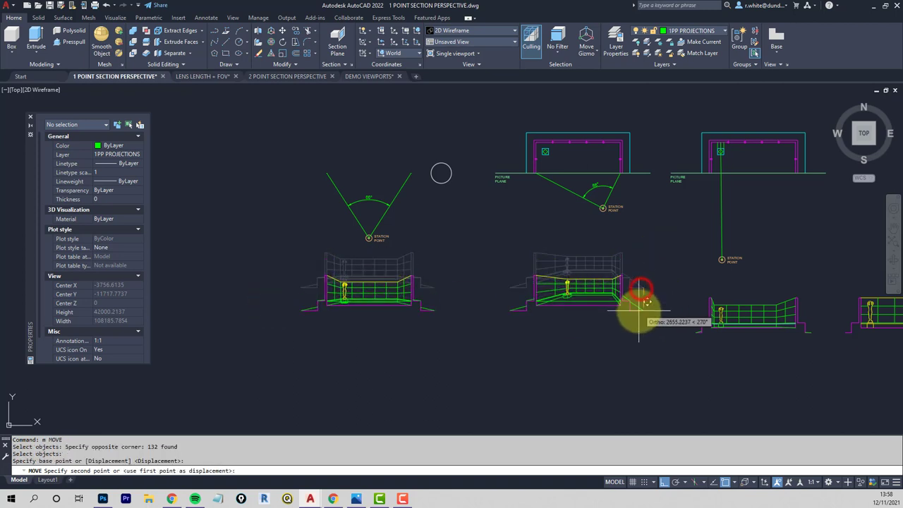
type("per")
key("Return")
scroll(698, 318, "up", 5)
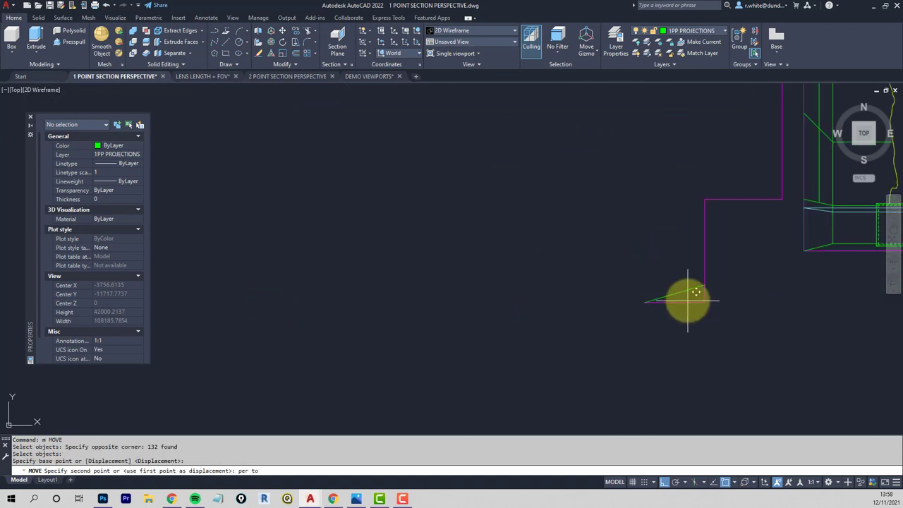
left_click(681, 302)
key("Escape")
key("Escape")
scroll(670, 305, "down", 4)
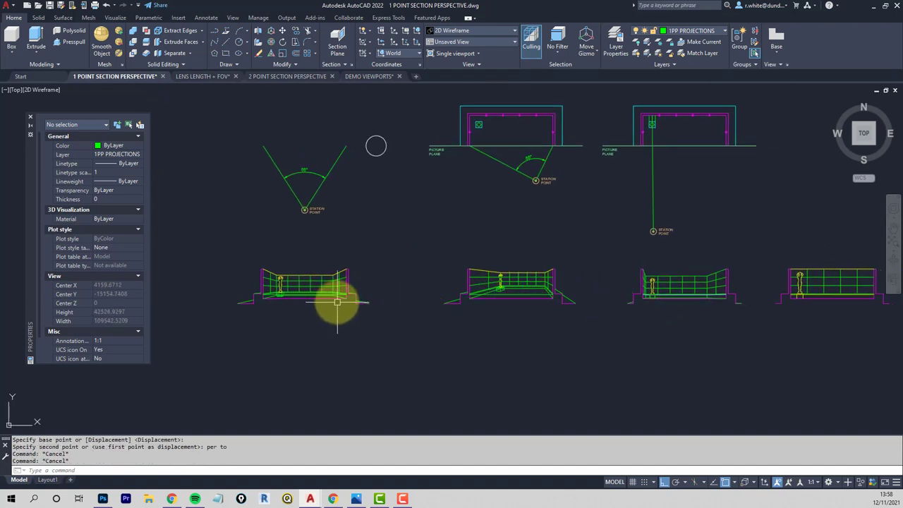
- Abandon a second move, close the Properties palette and zoom in slightly on the sections
type("m")
key("Return")
left_click(227, 256)
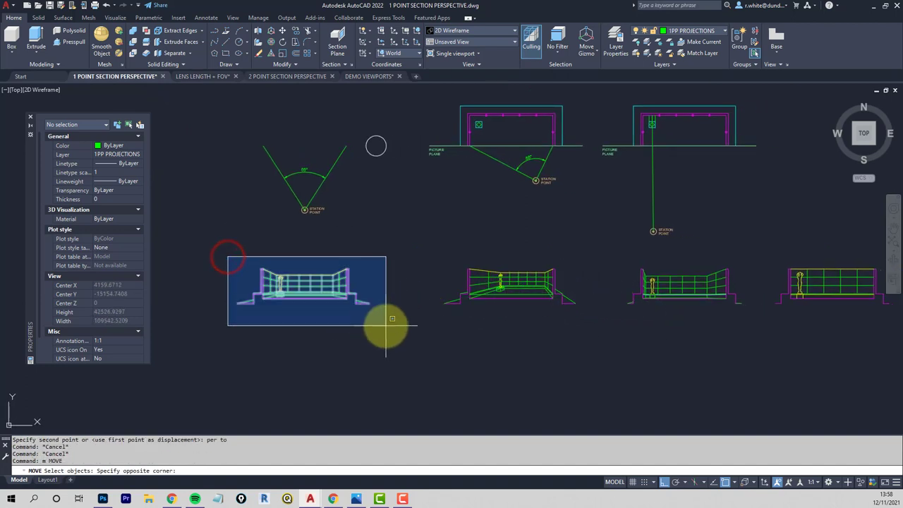
key("Escape")
key("Escape")
scroll(484, 312, "up", 2)
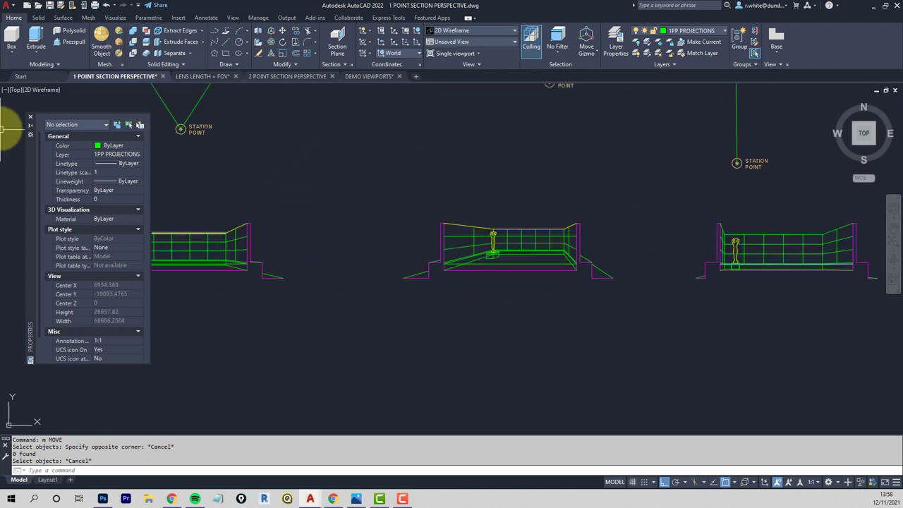
left_click(30, 117)
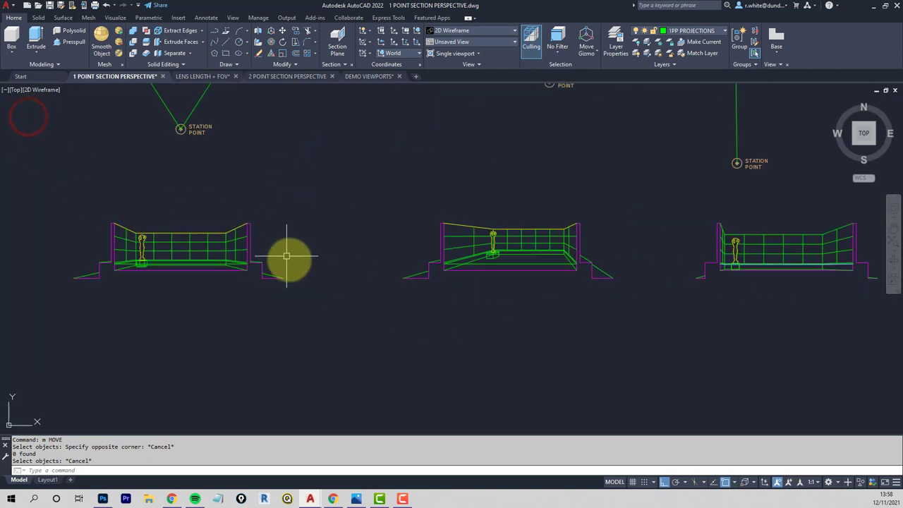
type("z")
key("Return")
key("Return")
mouse_move(361, 291)
left_mouse_down()
mouse_move(373, 275)
mouse_move(347, 291)
left_mouse_up()
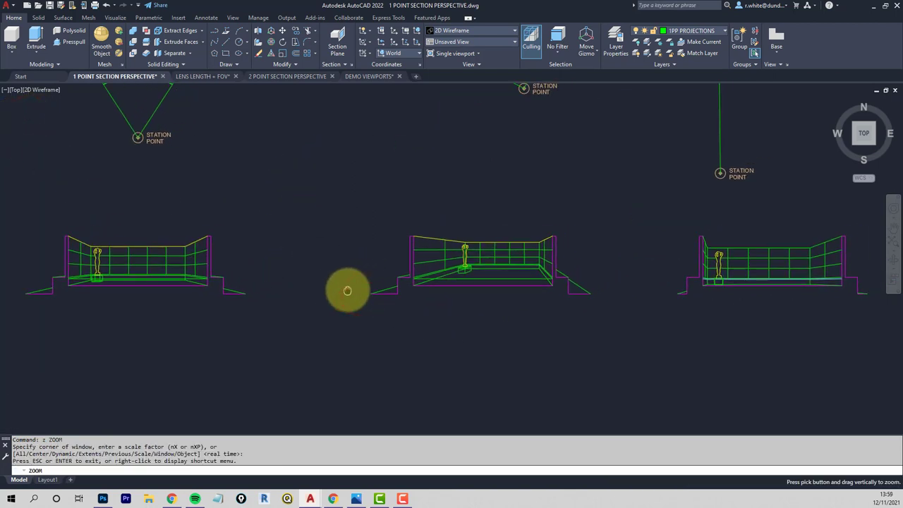
right_click(364, 317)
left_click(392, 323)
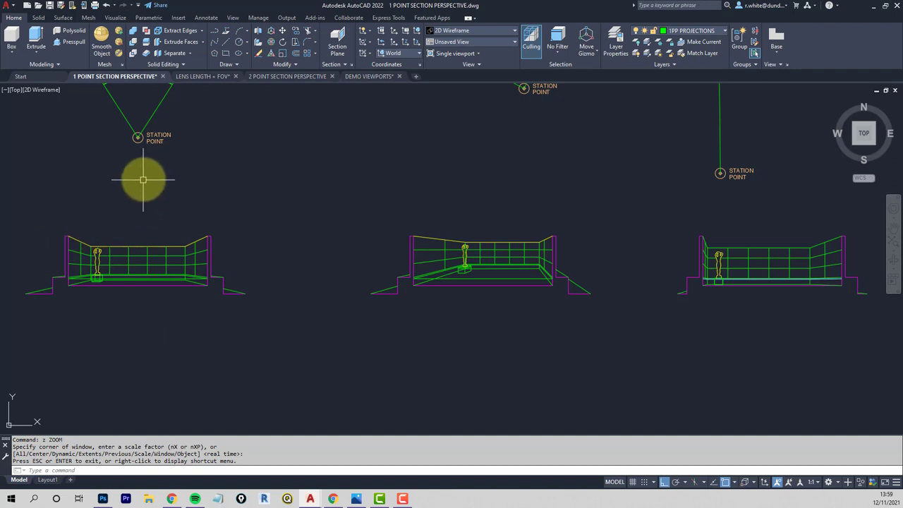
mouse_move(191, 169)
middle_mouse_down()
mouse_move(256, 256)
mouse_move(295, 338)
middle_mouse_up()
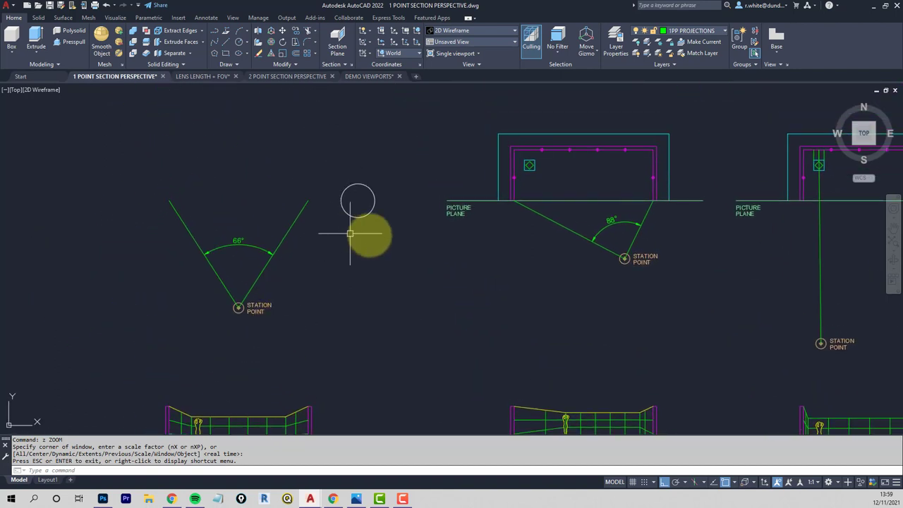
- Copy the 23-object middle room plan by window onto the circle's centre using a CEN snap
key("Escape")
key("Escape")
type("cp")
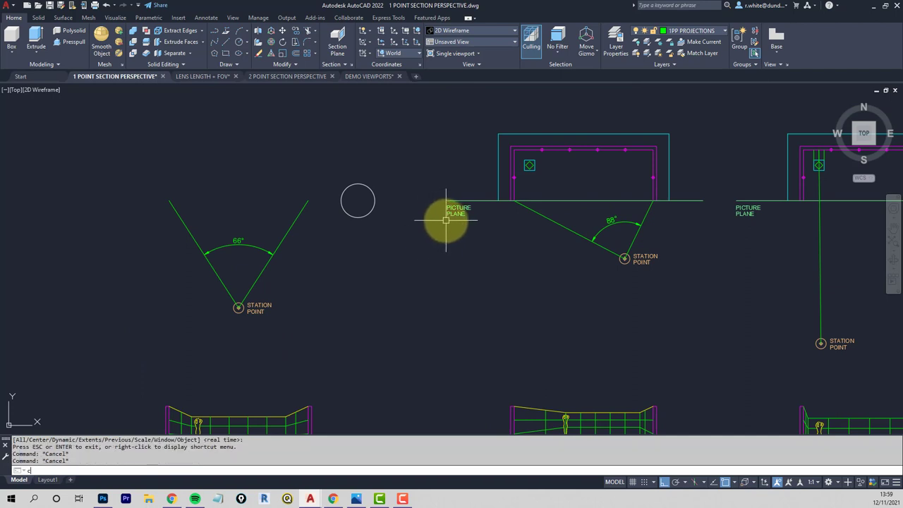
key("Return")
type("w")
key("Return")
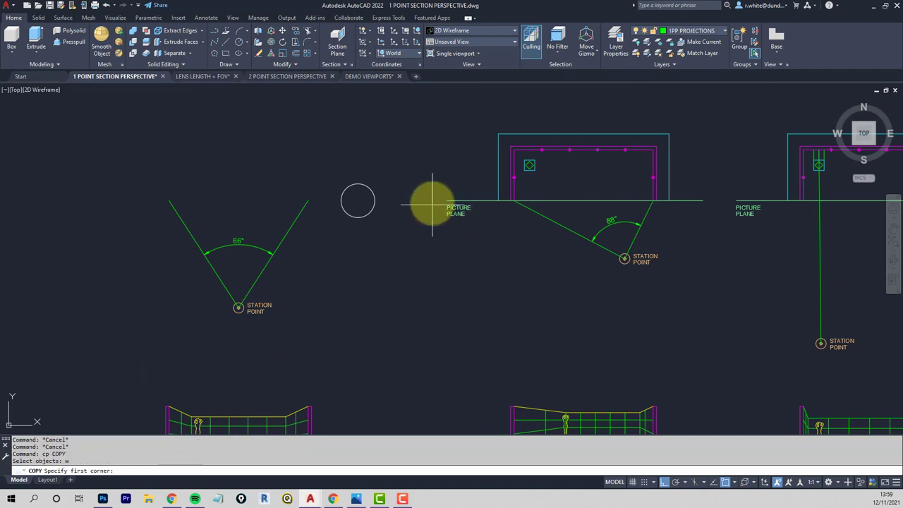
left_click(409, 230)
left_click(722, 101)
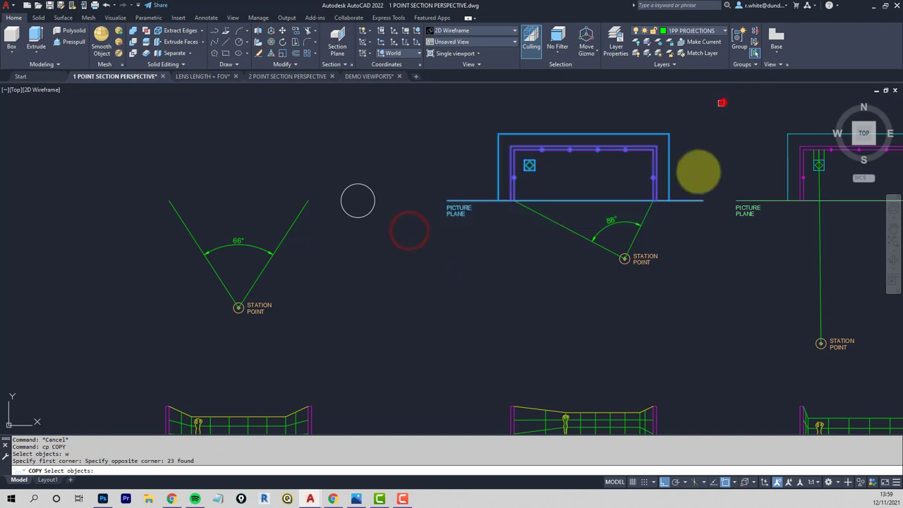
key("Return")
left_click(704, 203)
type("cen")
key("space")
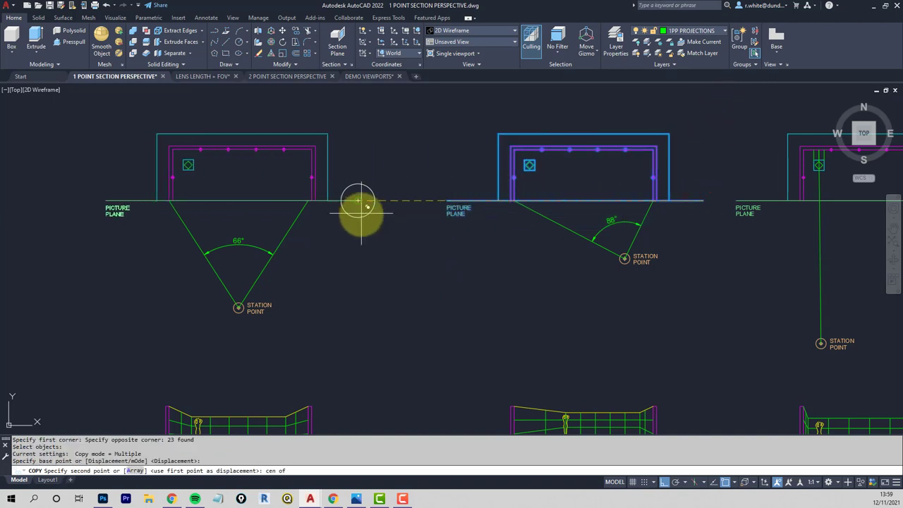
left_click(358, 205)
key("Escape")
- Erase the spare circle, the right plan's vertical sight line and its viewer marker
type("e")
key("Return")
scroll(358, 232, "down", 5)
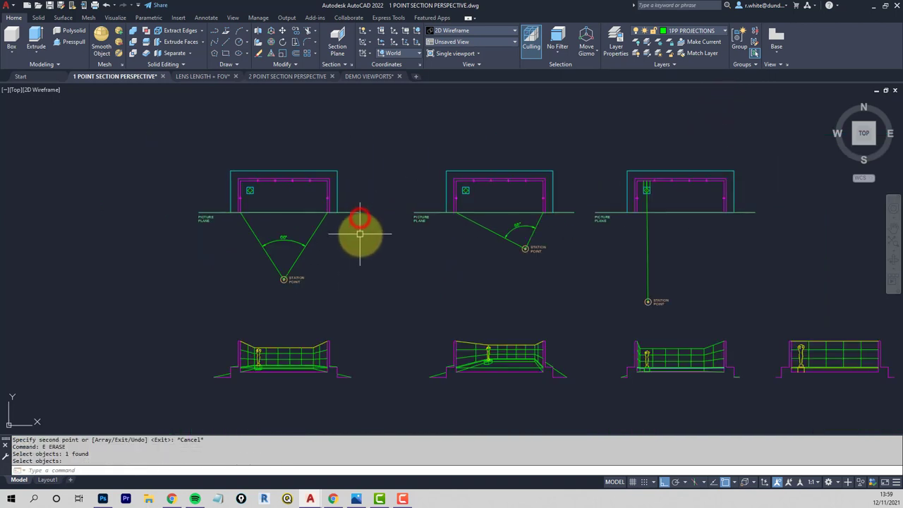
left_click(352, 218)
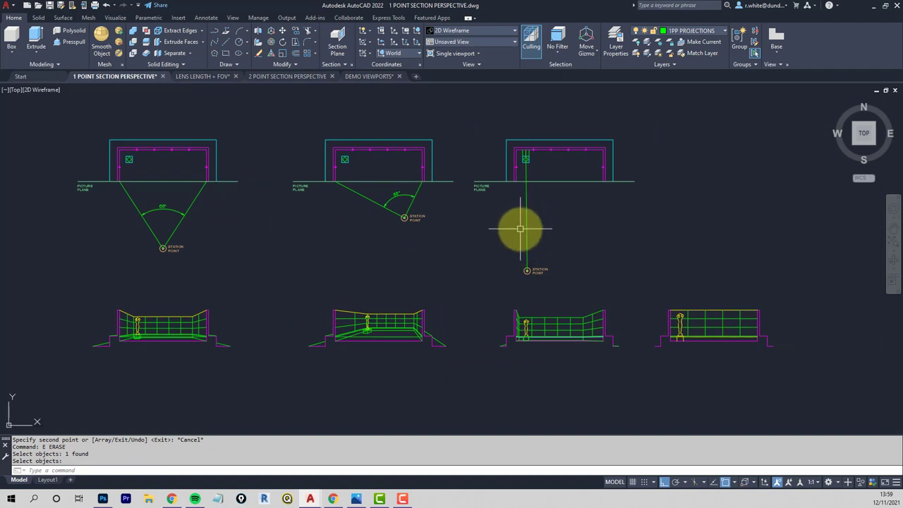
right_click(526, 229)
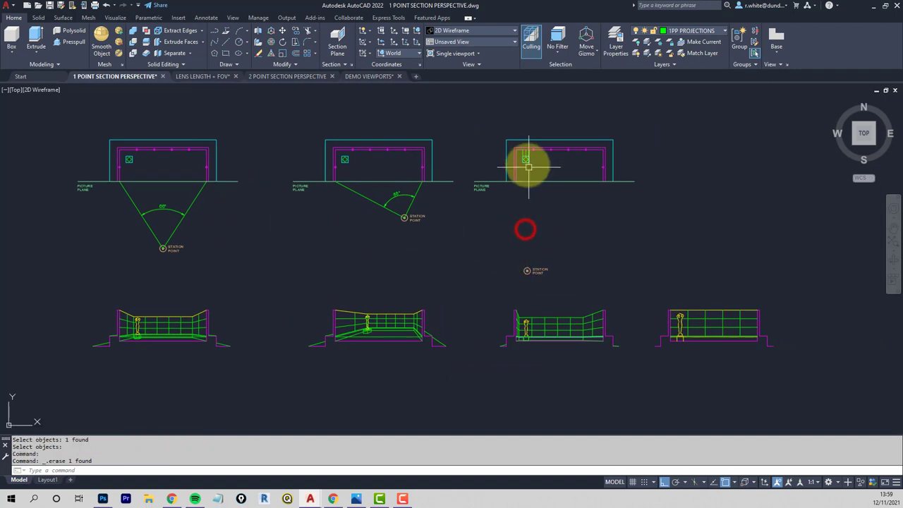
scroll(525, 151, "up", 5)
left_click(549, 155)
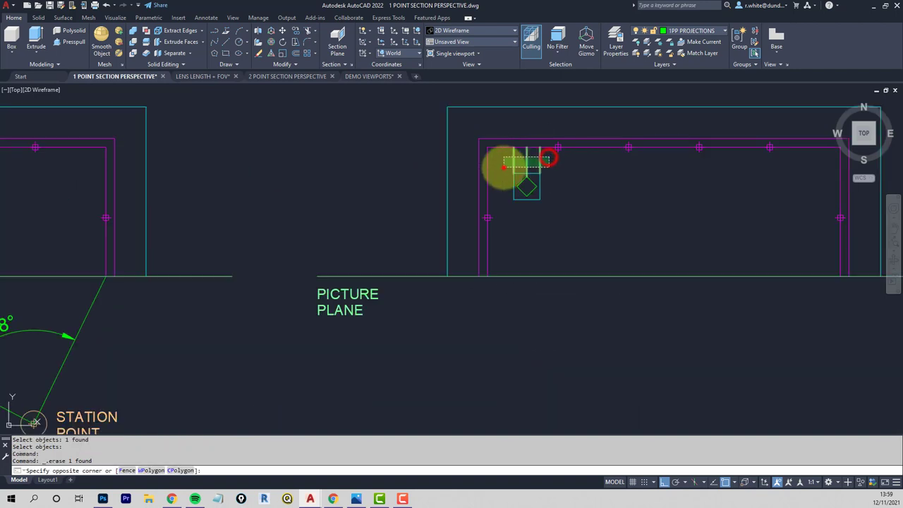
left_click(503, 167)
key("Delete")
scroll(510, 189, "down", 5)
- Draw two lines from the station point's centre to each end of the third plan's picture plane
type("l")
key("Return")
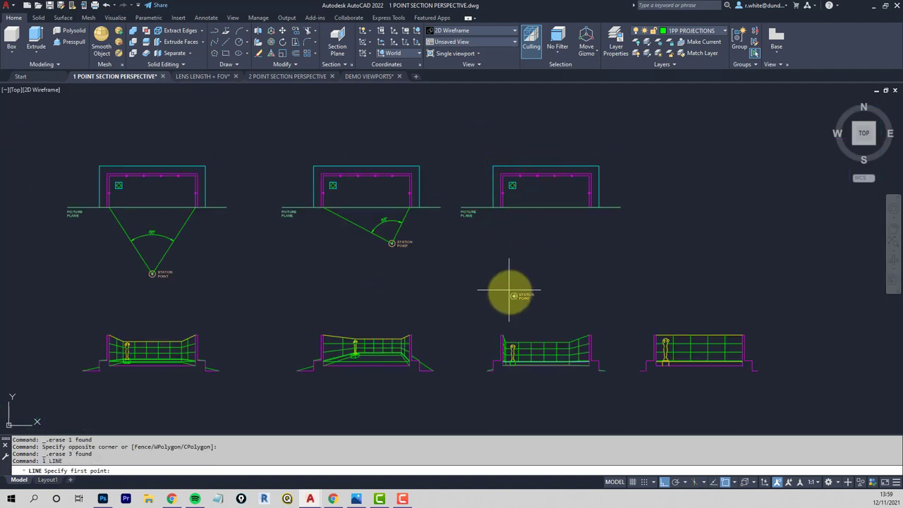
type("cen")
key("Return")
left_click(513, 295)
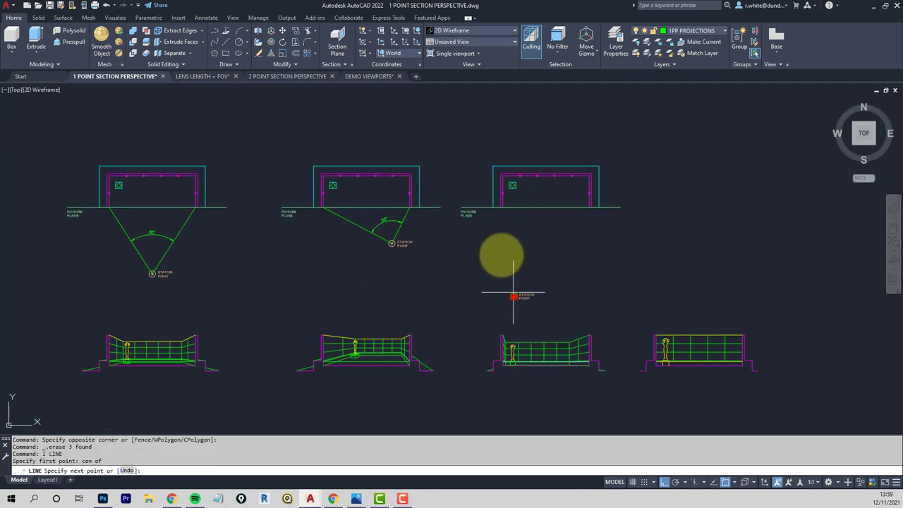
left_click(501, 208)
key("Return")
key("Return")
left_click(511, 273)
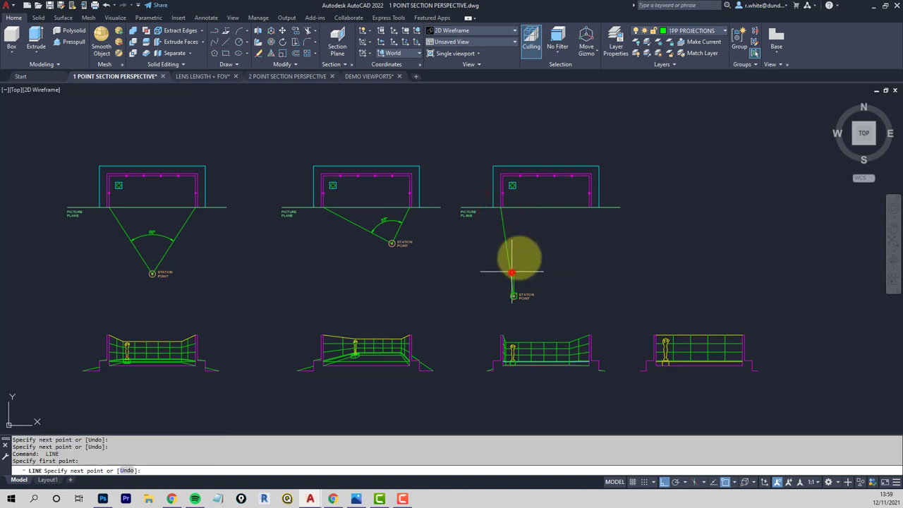
left_click(592, 208)
key("Return")
scroll(500, 244, "up", 2)
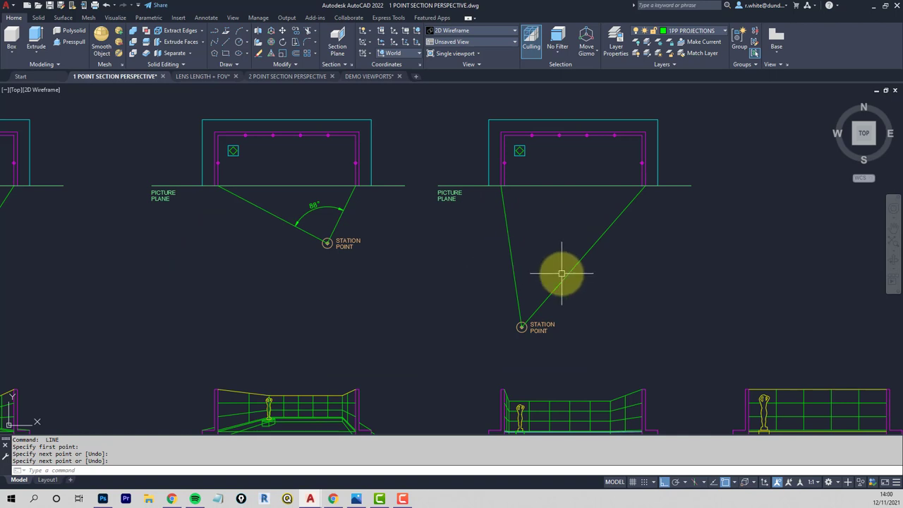
middle_click_drag(391, 241, 547, 251)
middle_click_drag(585, 288, 452, 282)
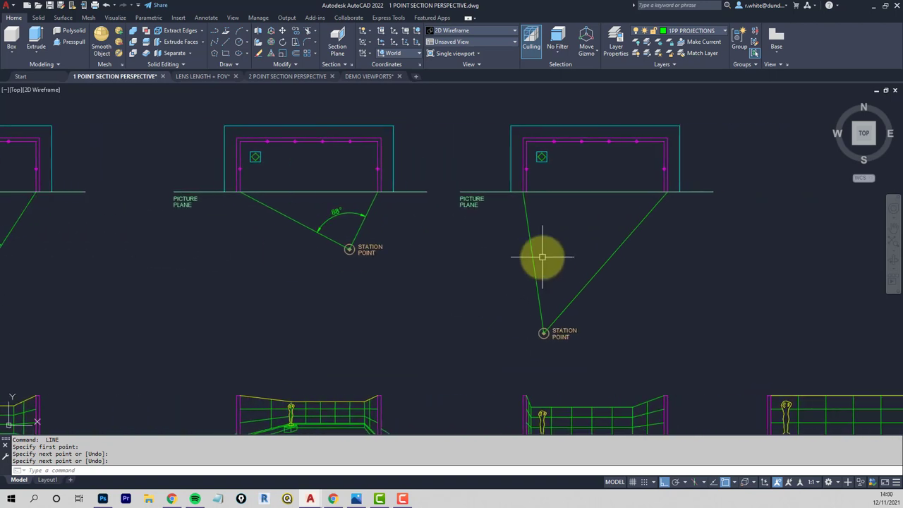
- Dimension the 50° angle between the third plan's two sight lines with DIM's angle option
key("Return")
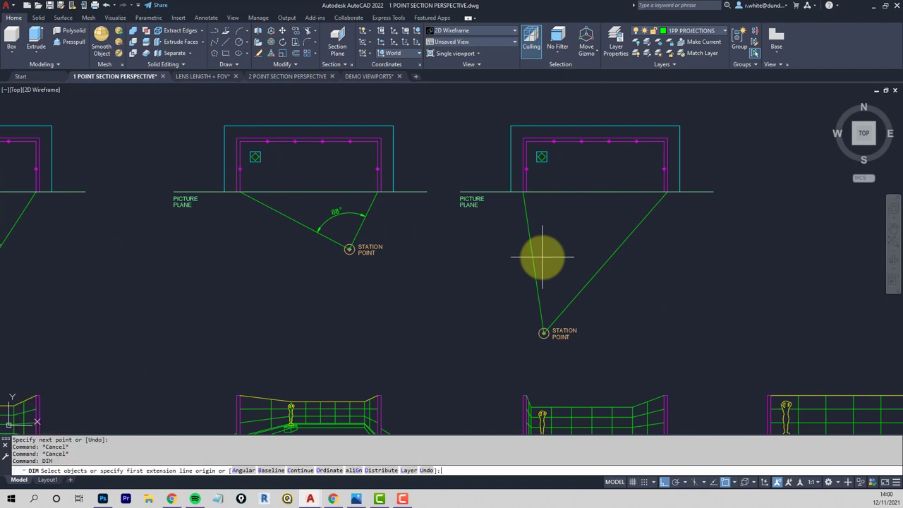
key("Return")
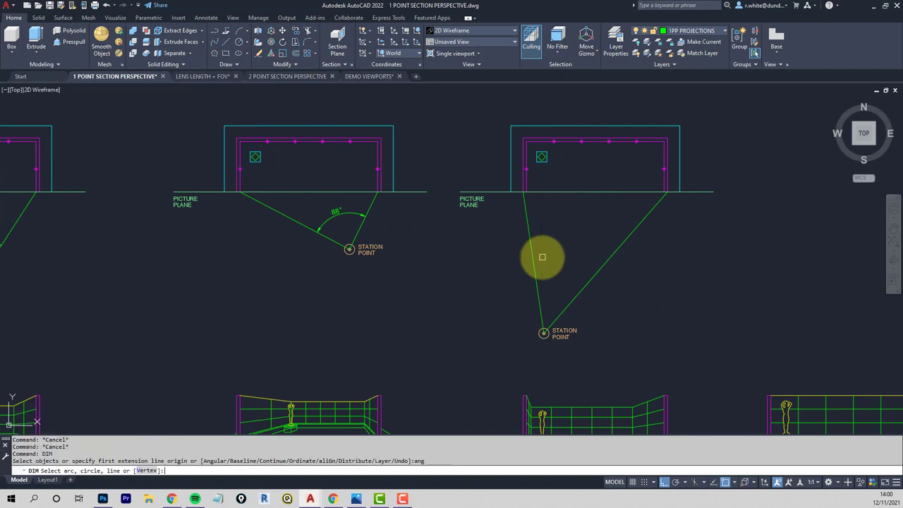
left_click(535, 274)
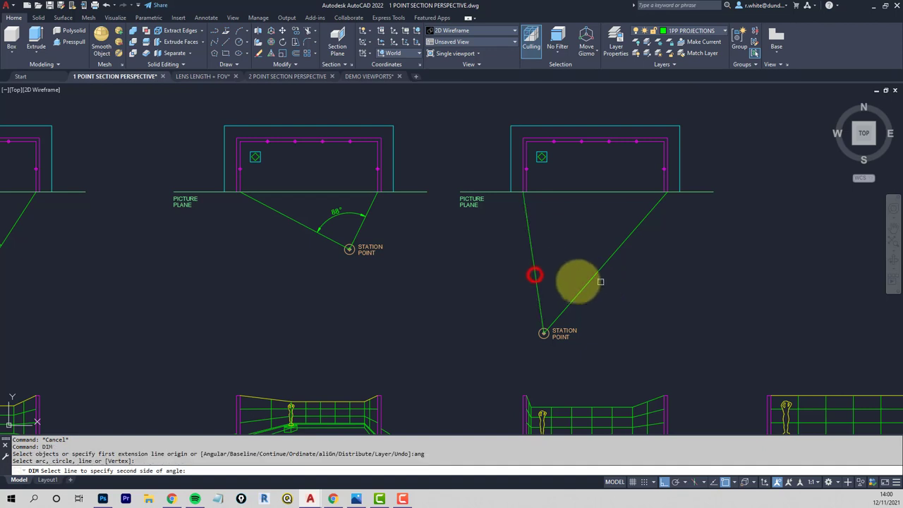
left_click(580, 290)
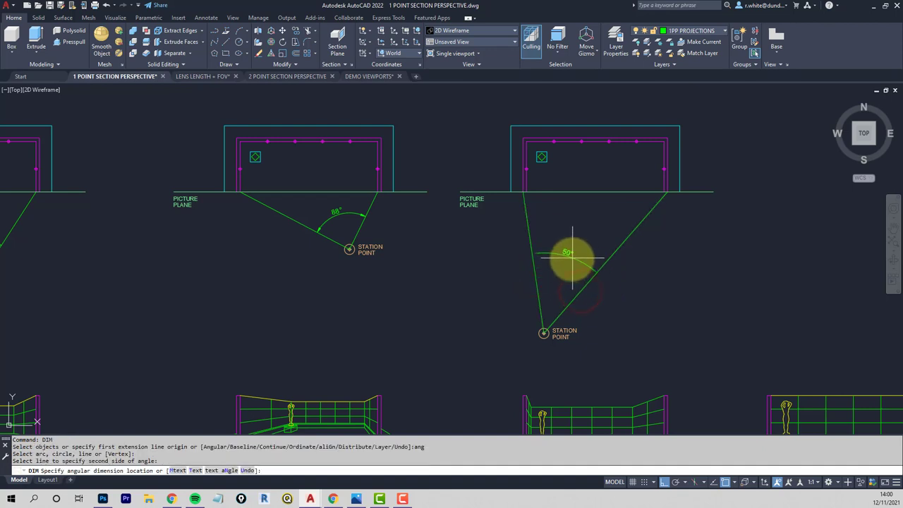
left_click(558, 276)
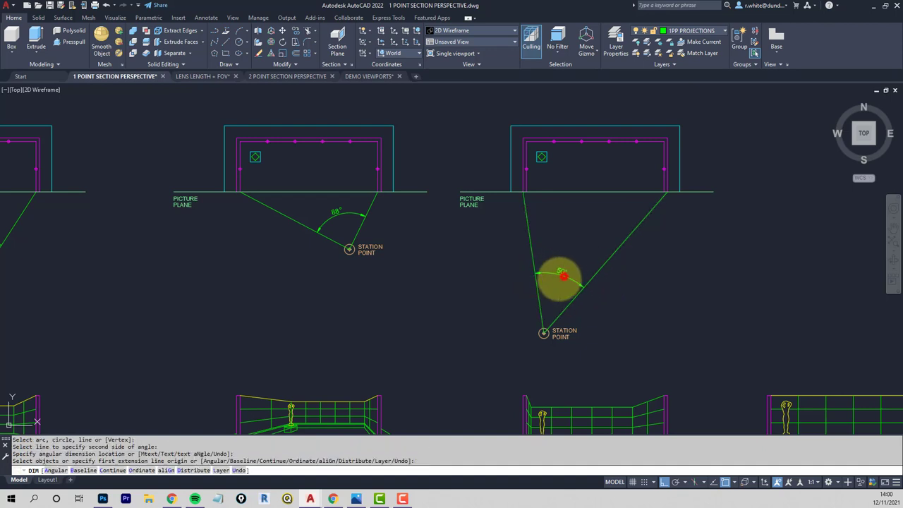
middle_click_drag(558, 276, 663, 268)
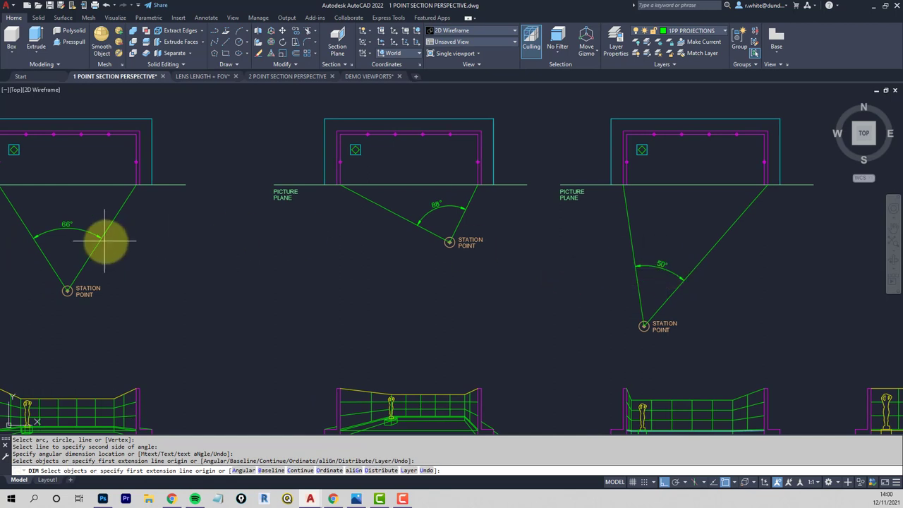
key("Escape")
scroll(596, 287, "down", 3)
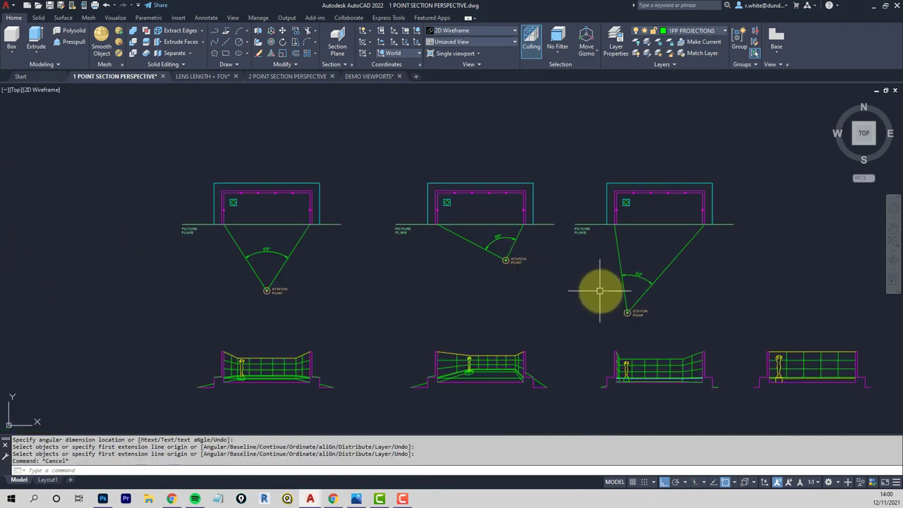
middle_click_drag(598, 288, 566, 258)
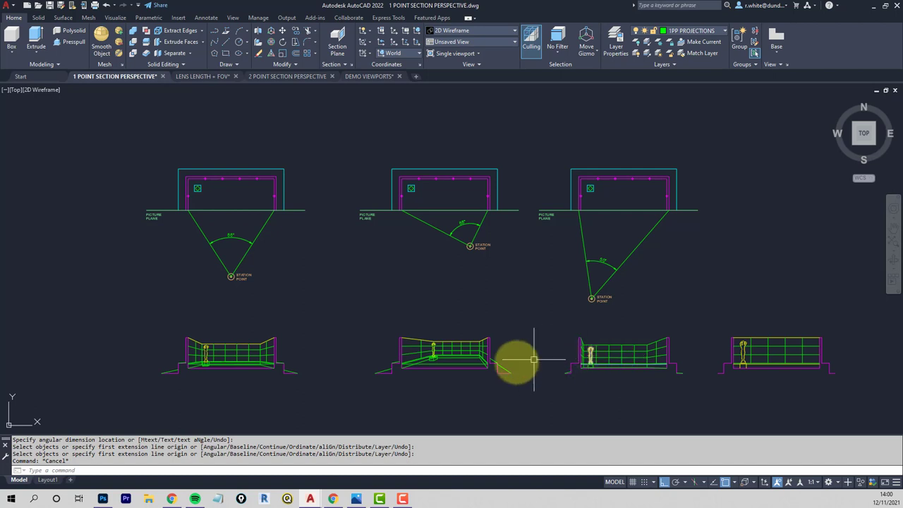
scroll(514, 360, "up", 2)
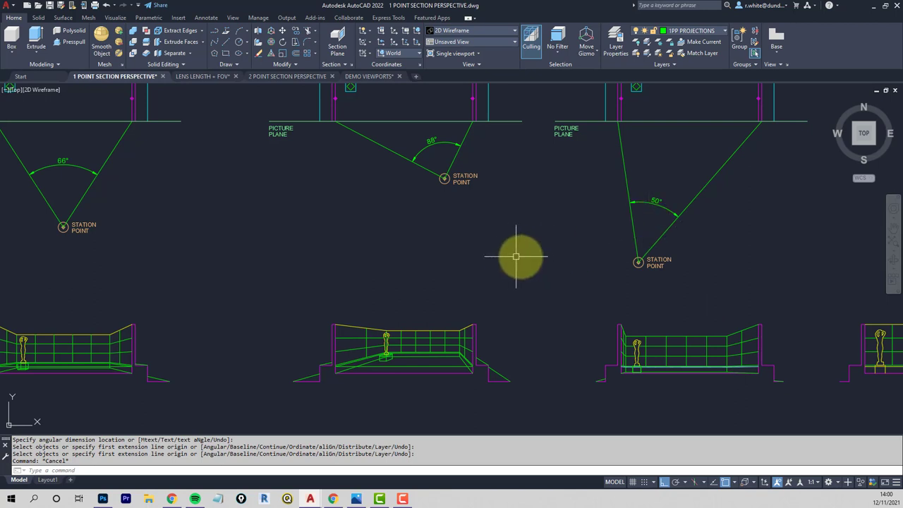
scroll(564, 245, "down", 5)
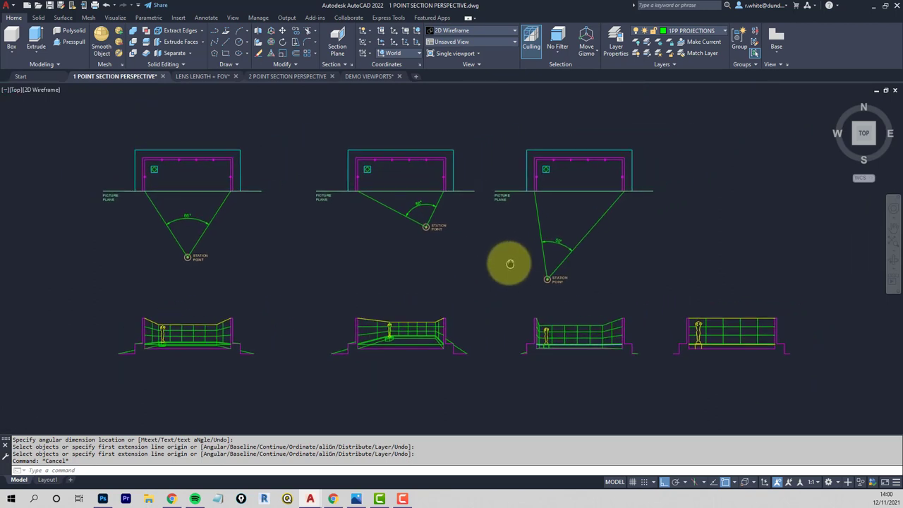
type("z")
key("Return")
key("Return")
left_click_drag(487, 294, 478, 207)
right_click(484, 237)
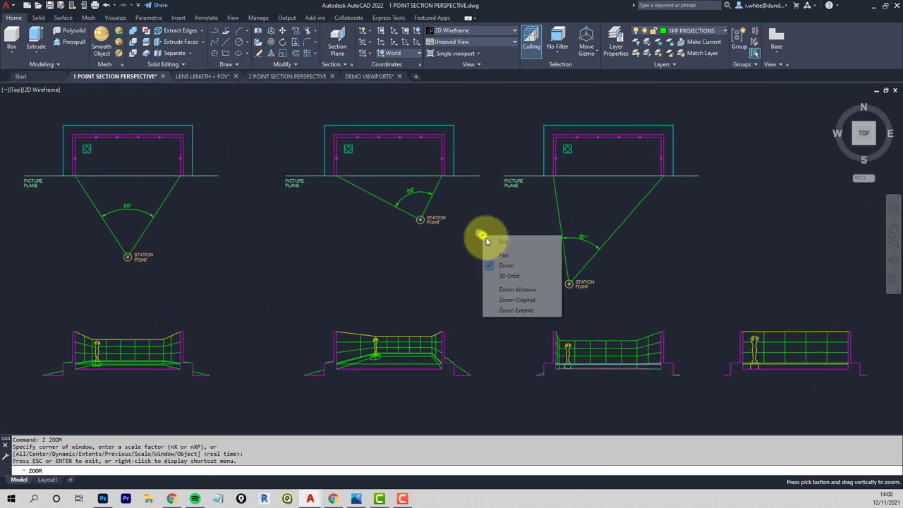
left_click(503, 242)
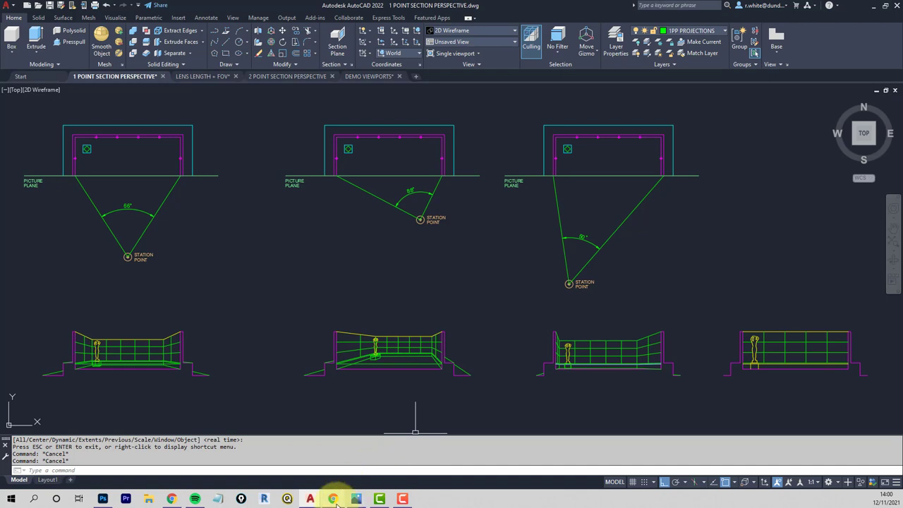
mouse_move(335, 501)
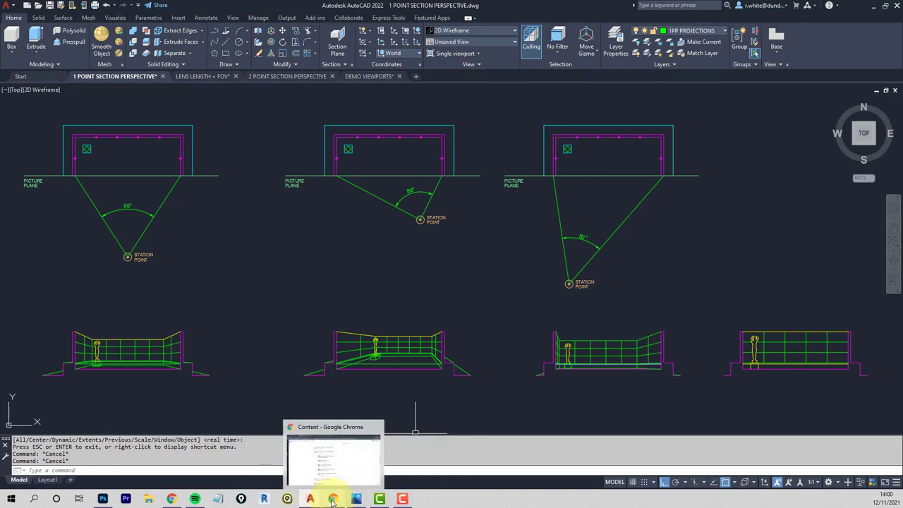
- In Chrome's Blackboard course, expand Additional Graphics Materials and open the One Point Perspective document
left_click(332, 462)
scroll(563, 355, "down", 3)
scroll(573, 339, "down", 5)
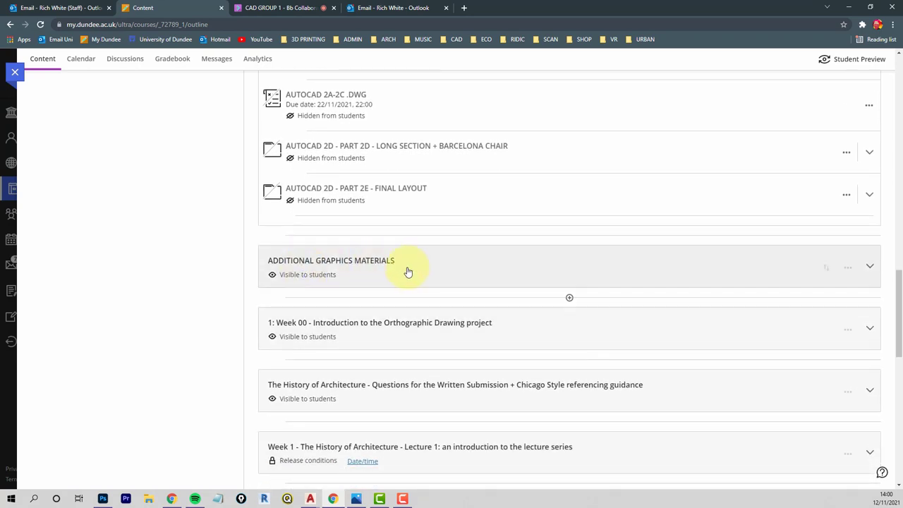
left_click(479, 264)
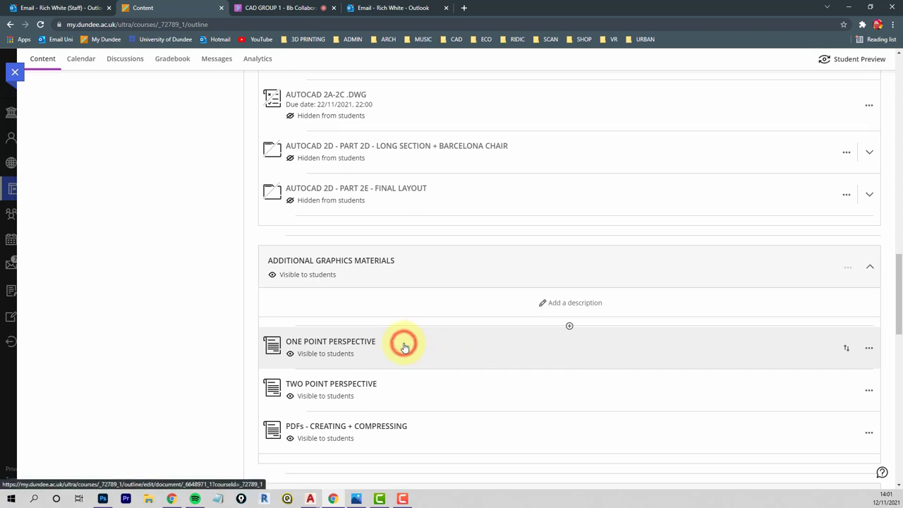
left_click(404, 347)
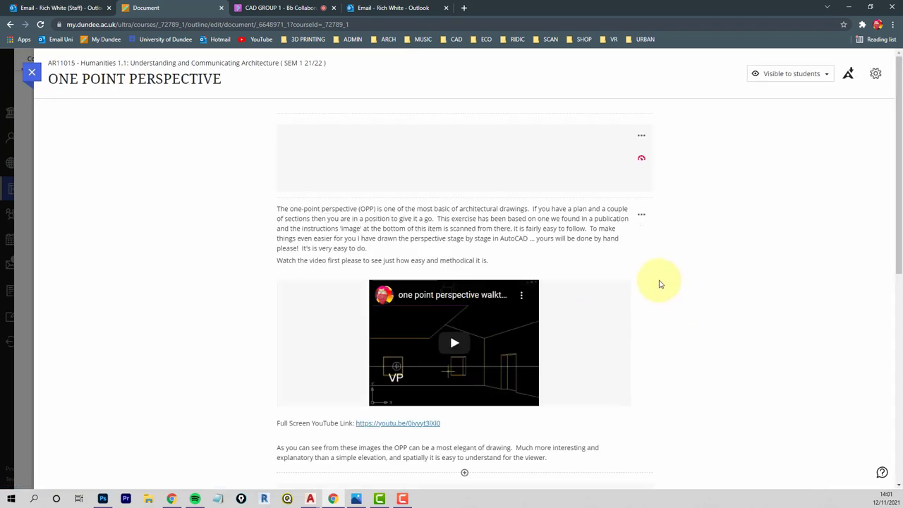
scroll(657, 275, "down", 1)
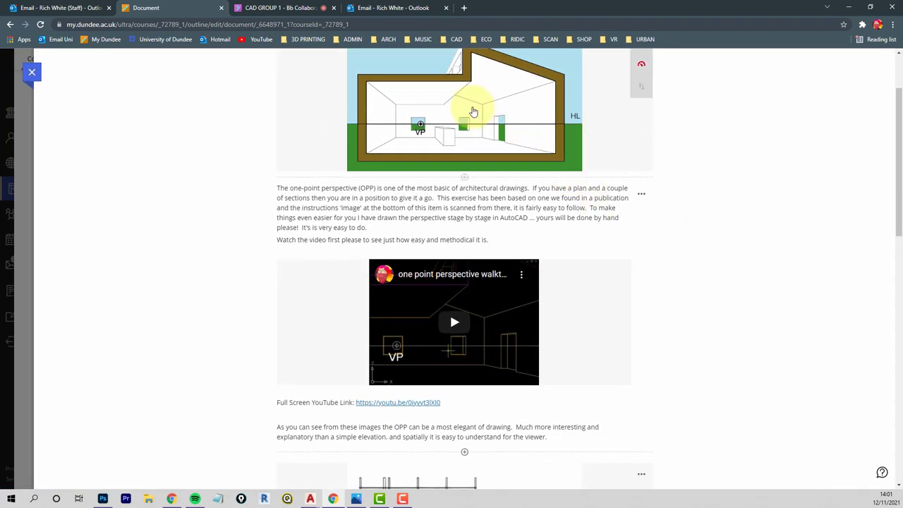
scroll(670, 269, "down", 2)
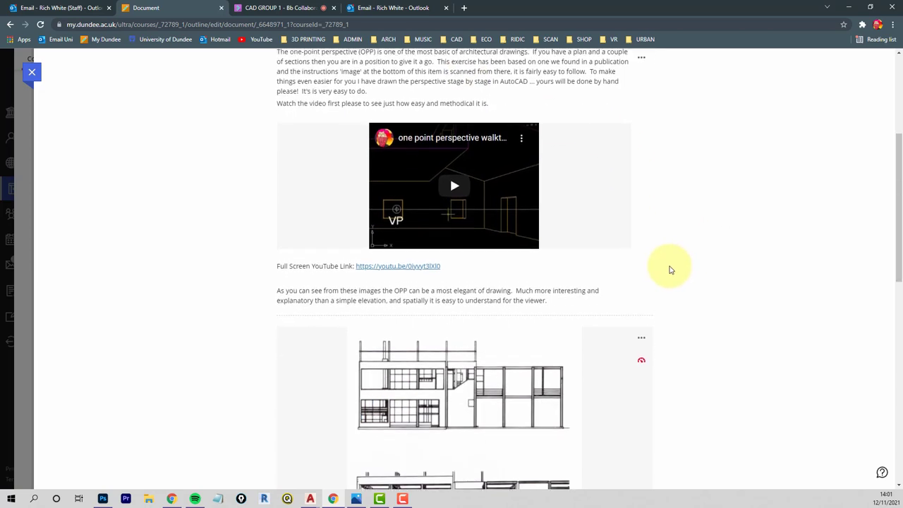
scroll(670, 269, "down", 5)
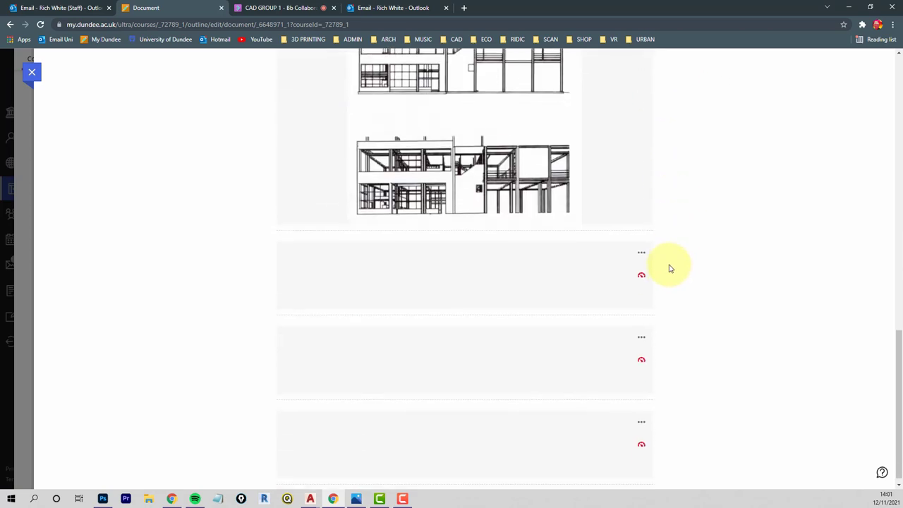
scroll(701, 278, "down", 3)
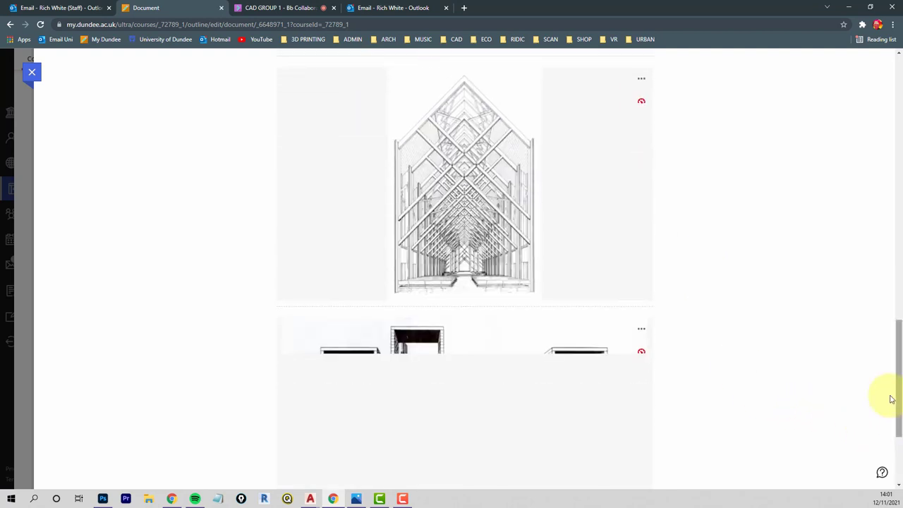
left_click_drag(896, 388, 898, 459)
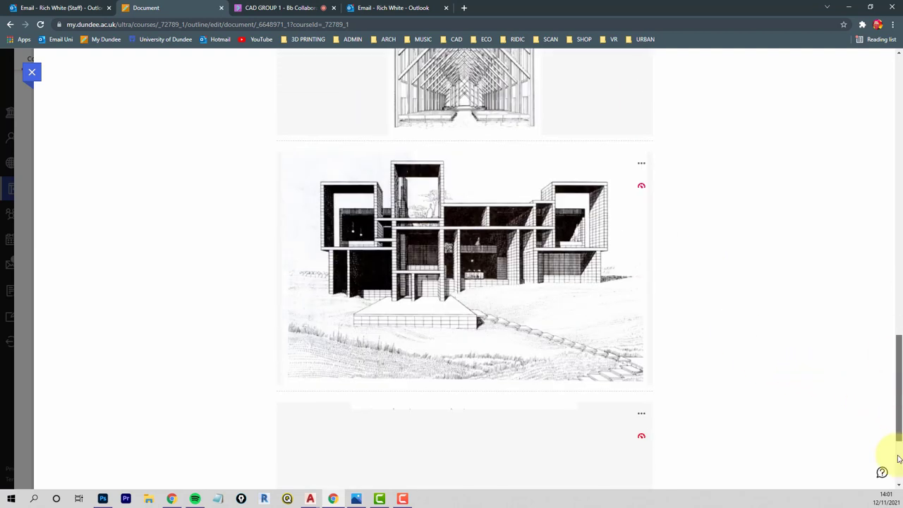
scroll(896, 456, "down", 3)
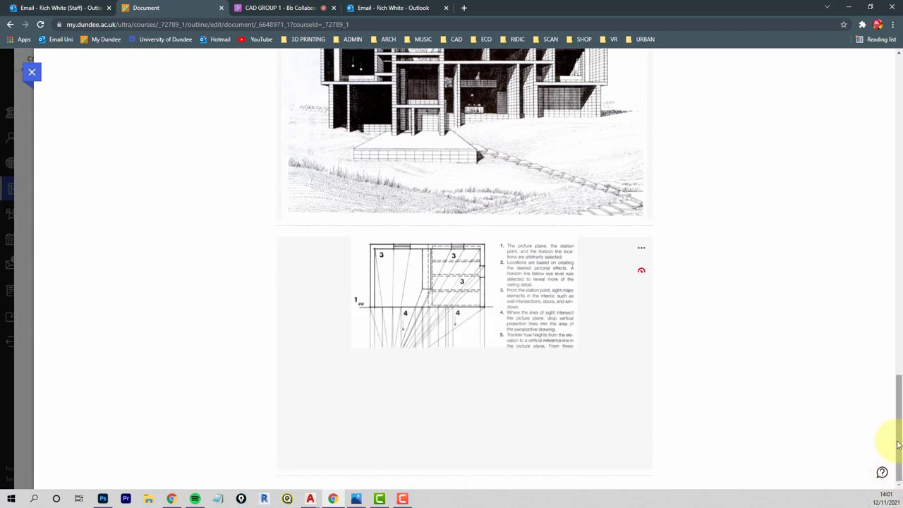
left_click_drag(896, 443, 856, 462)
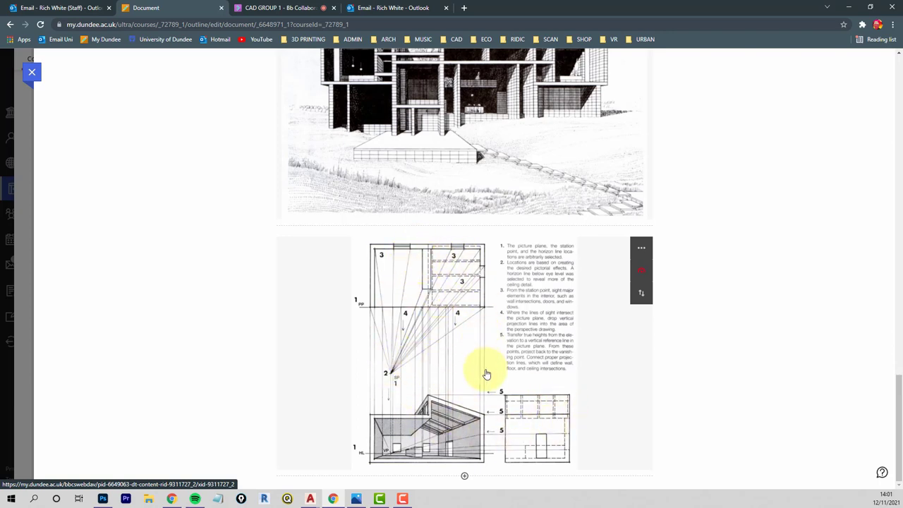
scroll(898, 421, "up", 15)
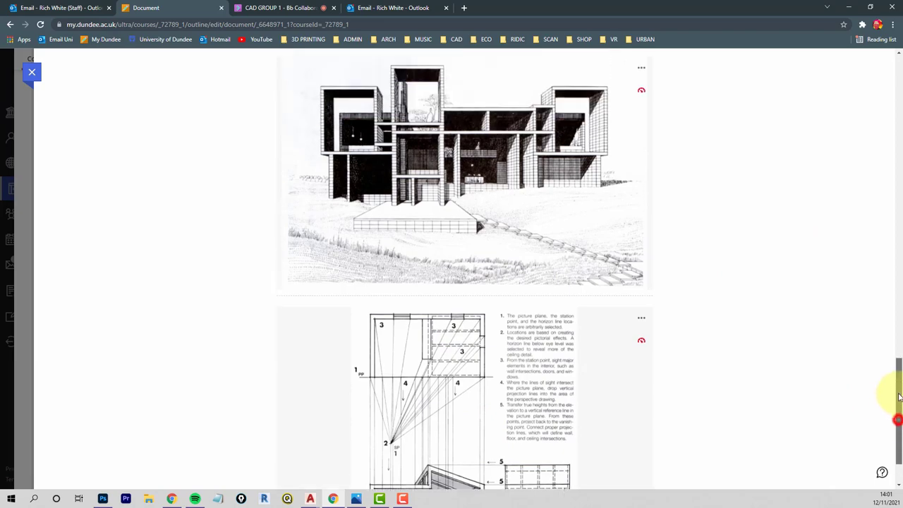
scroll(899, 161, "up", 5)
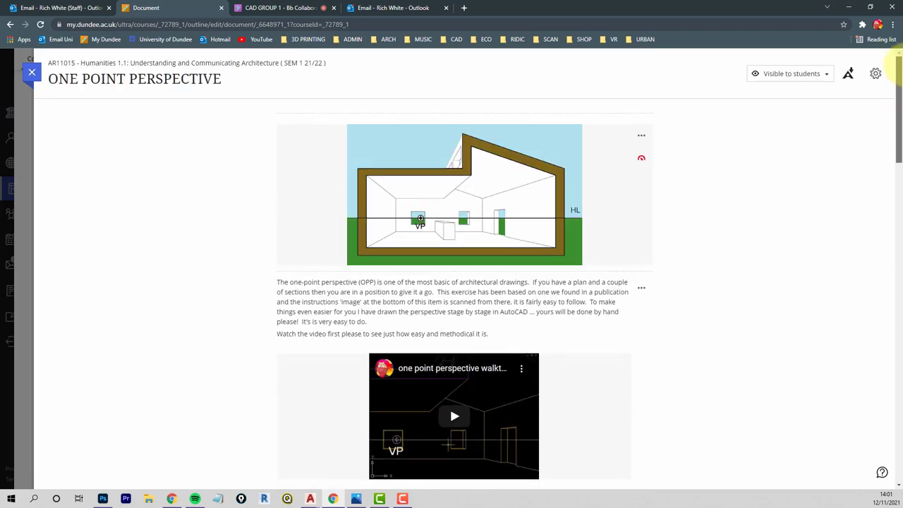